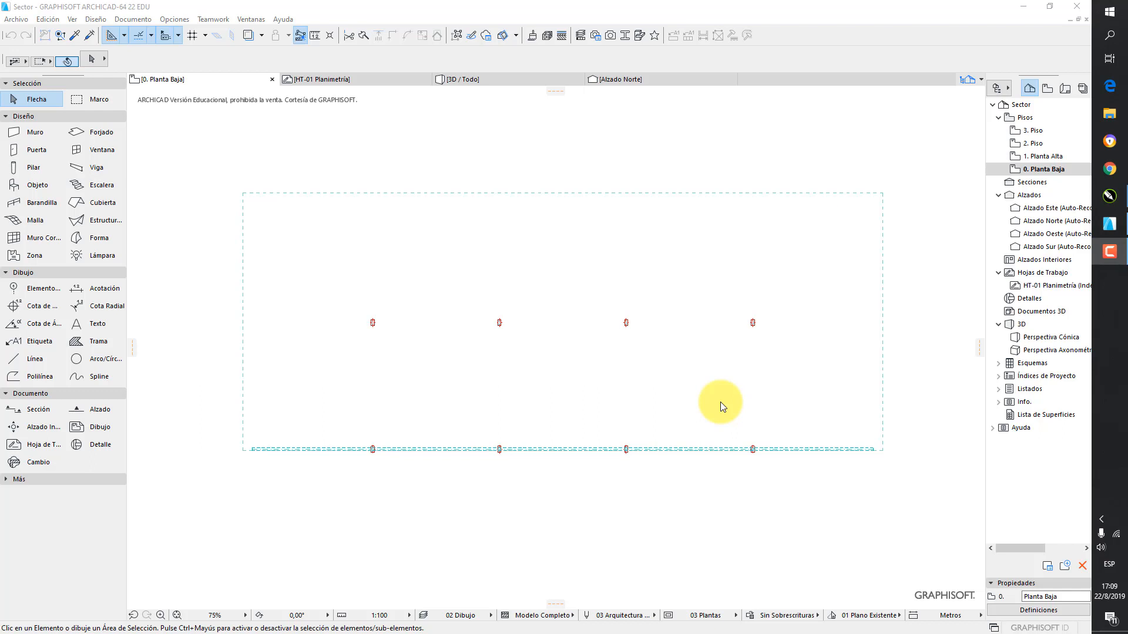
Display the trace reference drawing beneath the 0. Planta Baja floor plan
click(1023, 170)
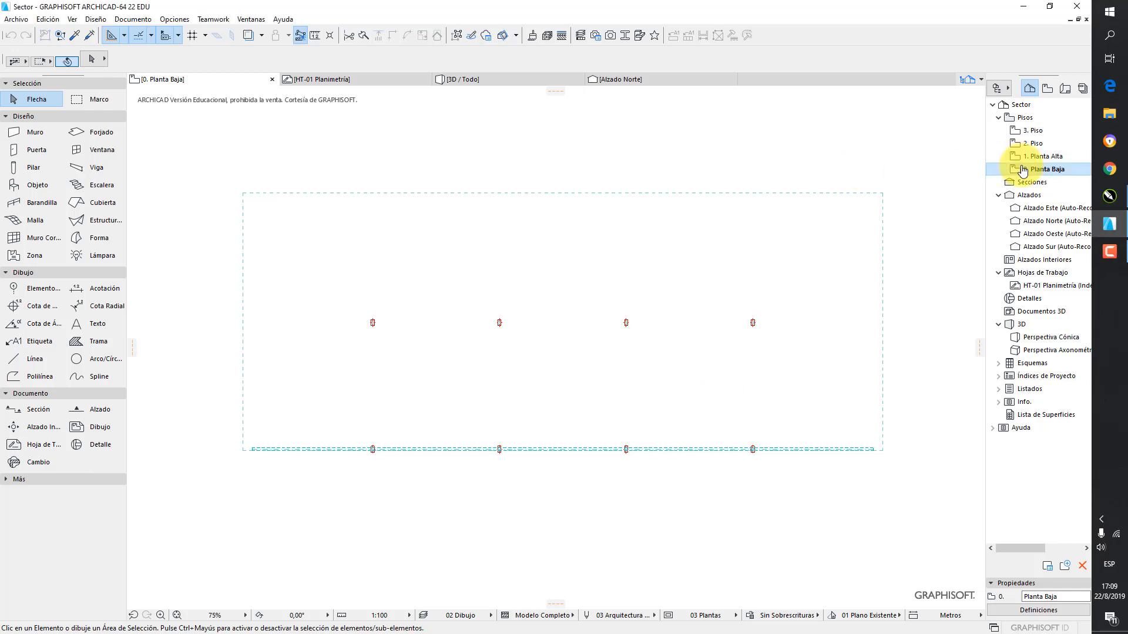
click(247, 37)
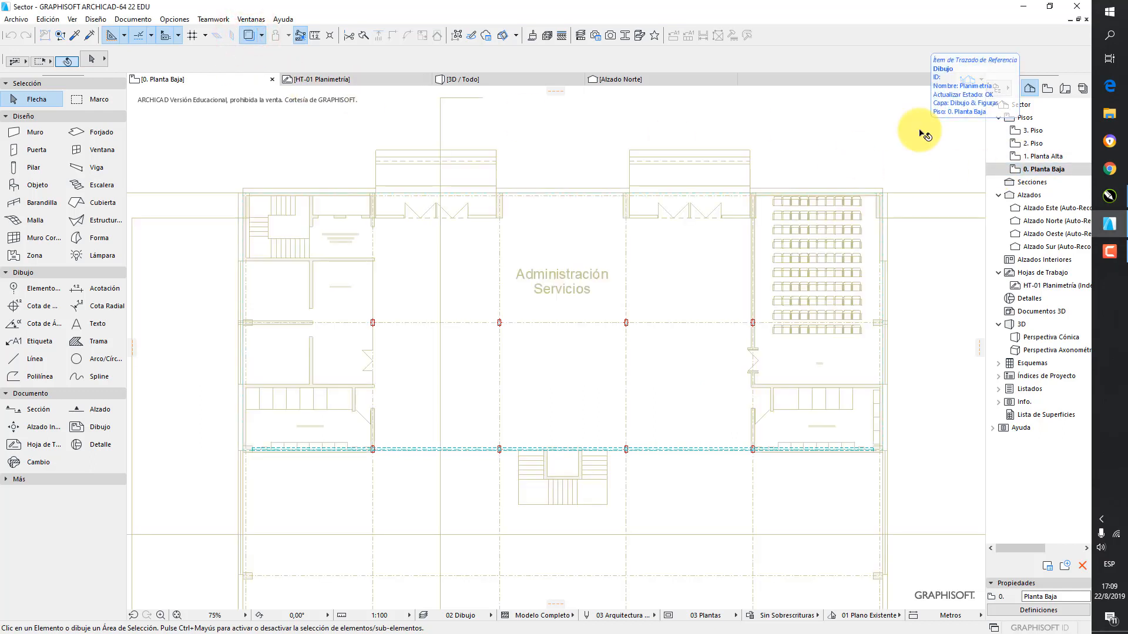
Configure the default wall as a basic structure in Ladrillo with a thickness of 0,20 m
click(30, 132)
double_click(28, 133)
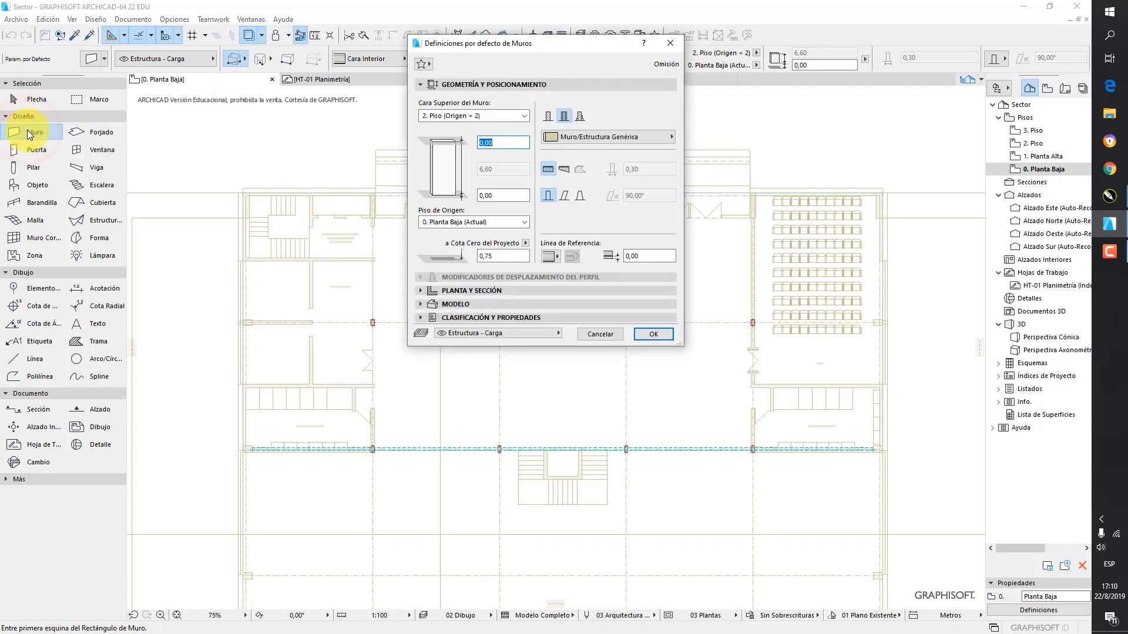
click(547, 118)
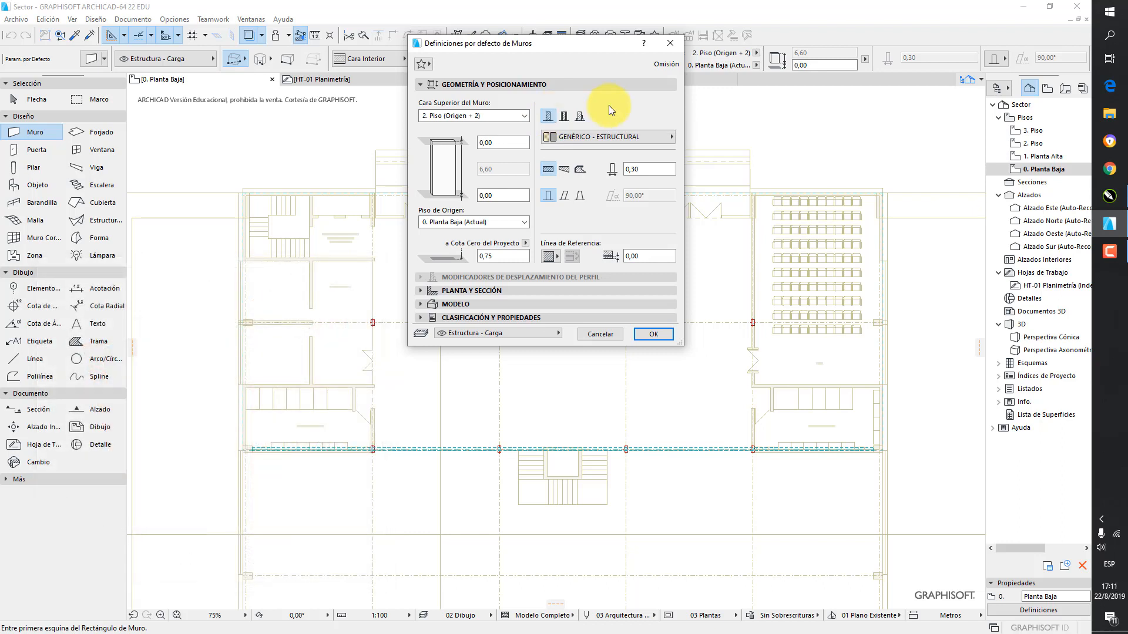
click(620, 137)
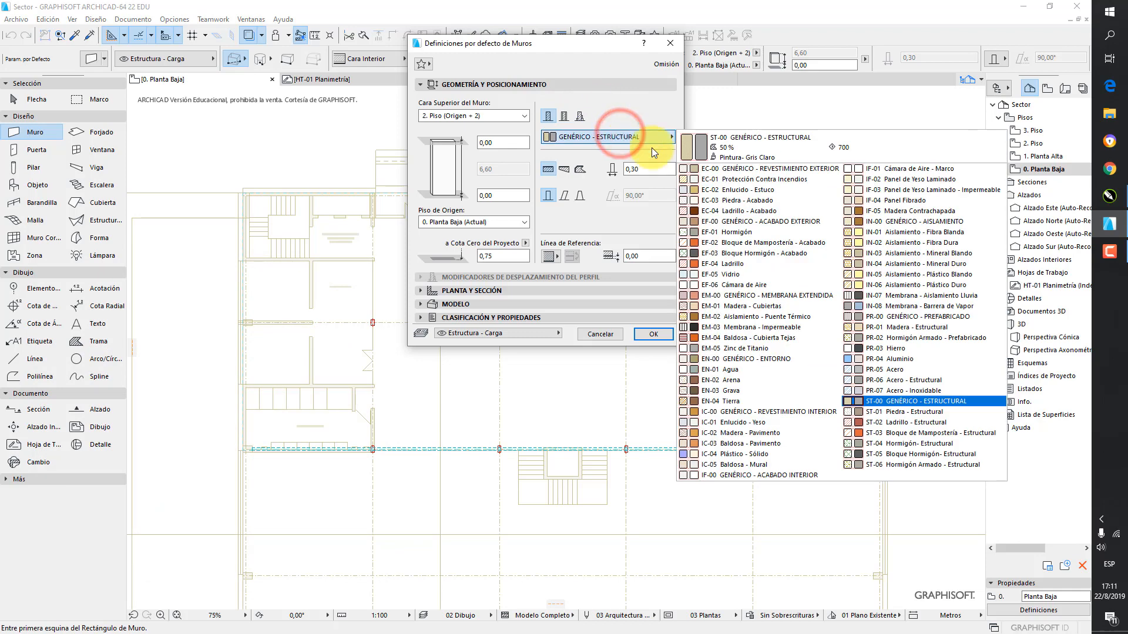
click(745, 263)
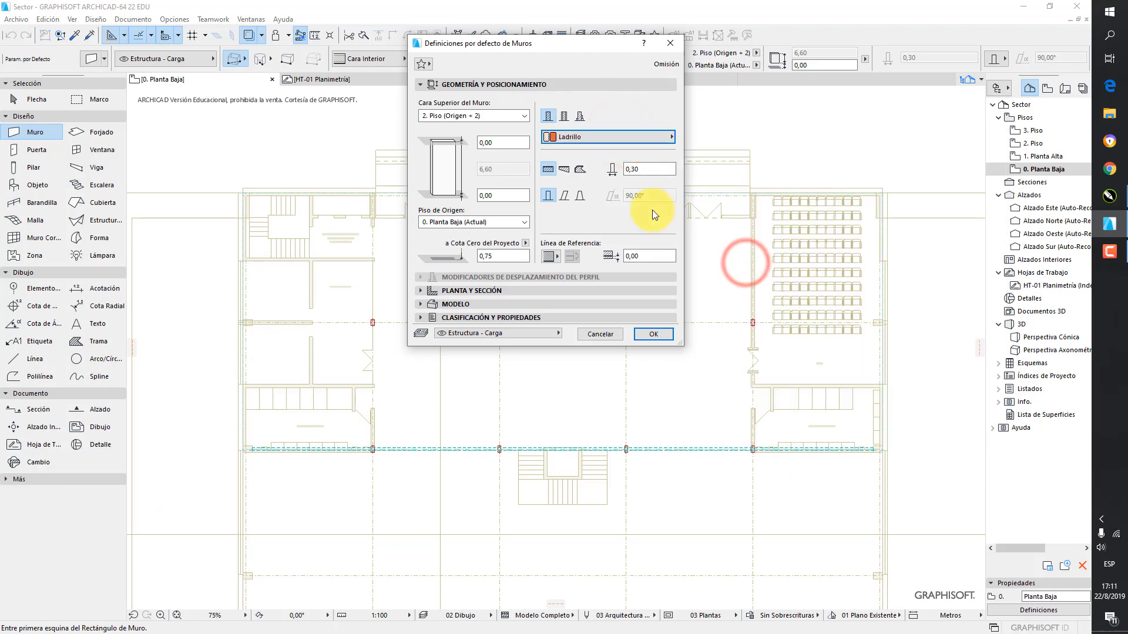
double_click(649, 170)
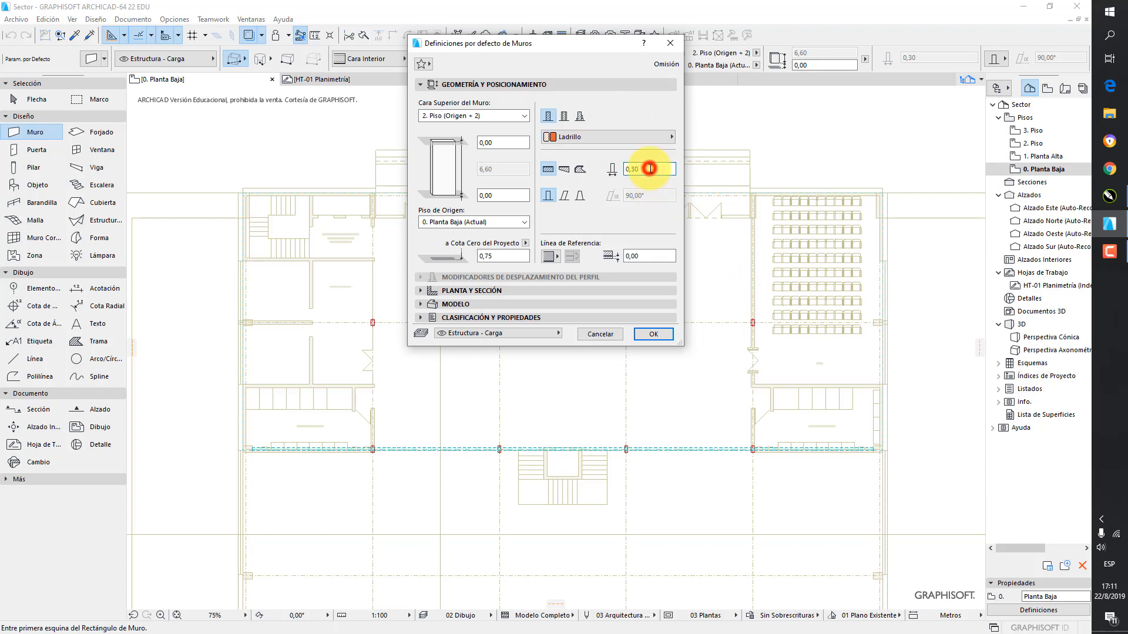
text(0,20)
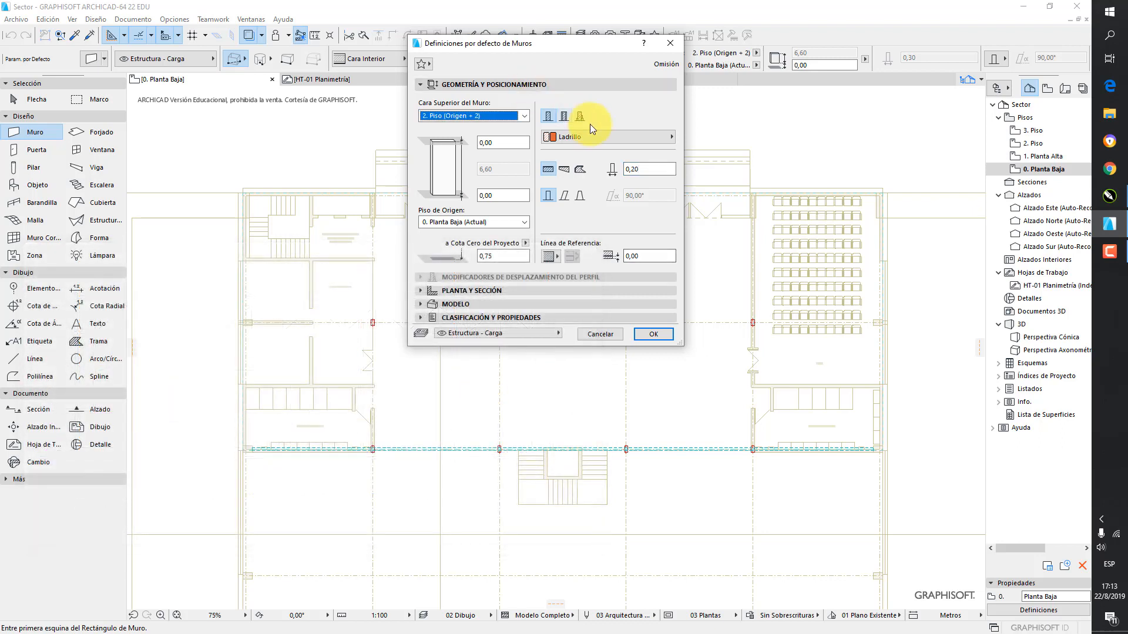
Link the default wall's upper face to 2. Piso (Origen + 2) with a top offset of 0,30 m
click(524, 117)
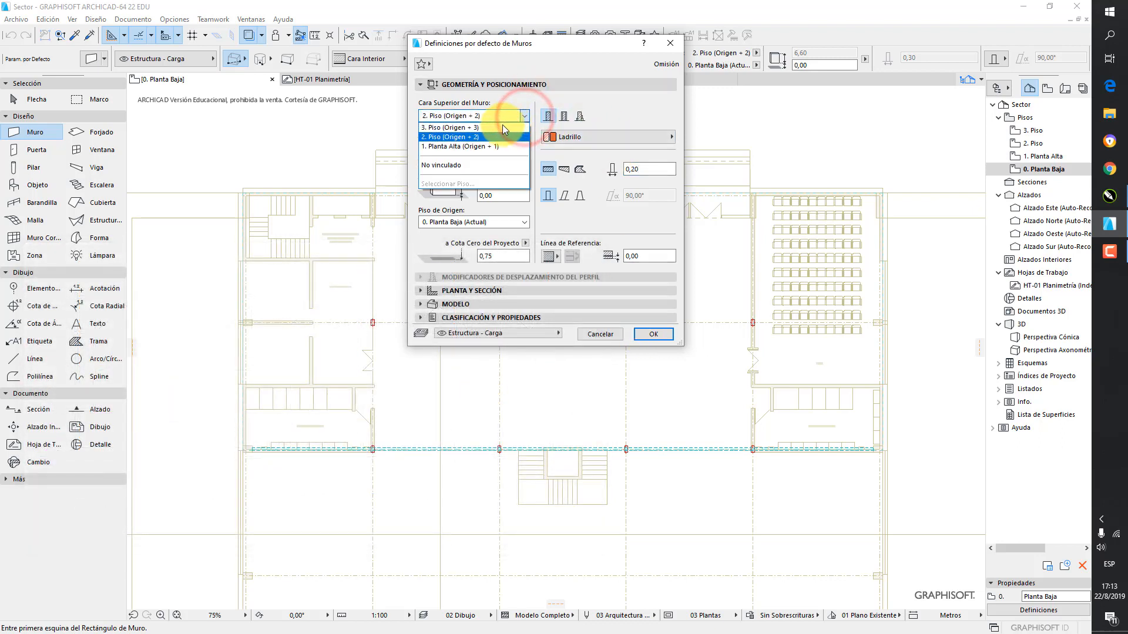
click(473, 137)
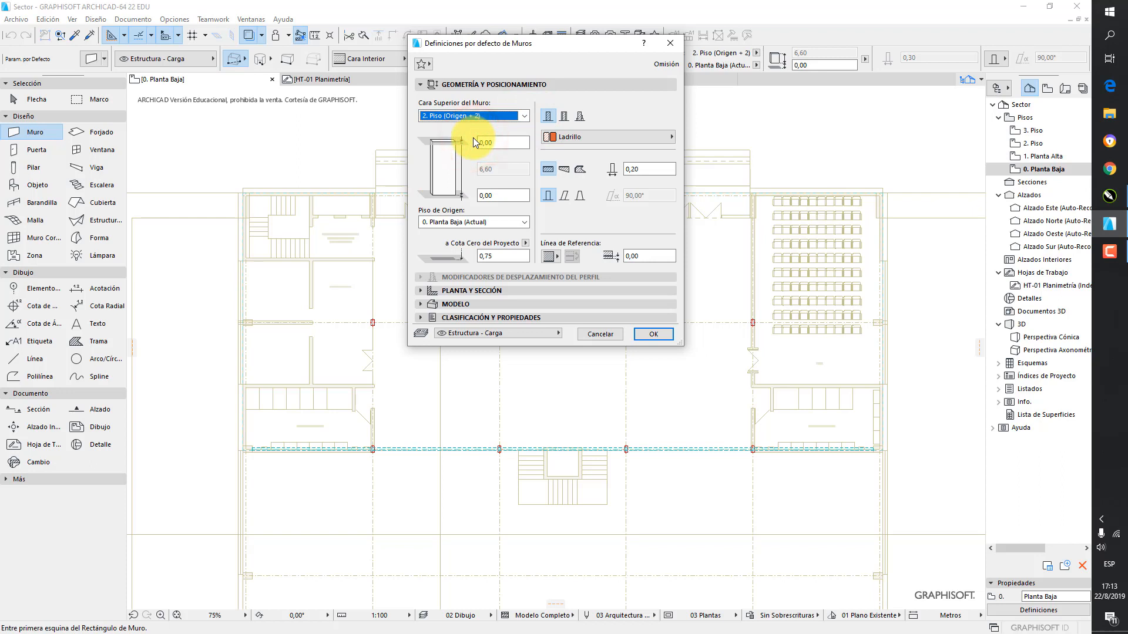
click(475, 146)
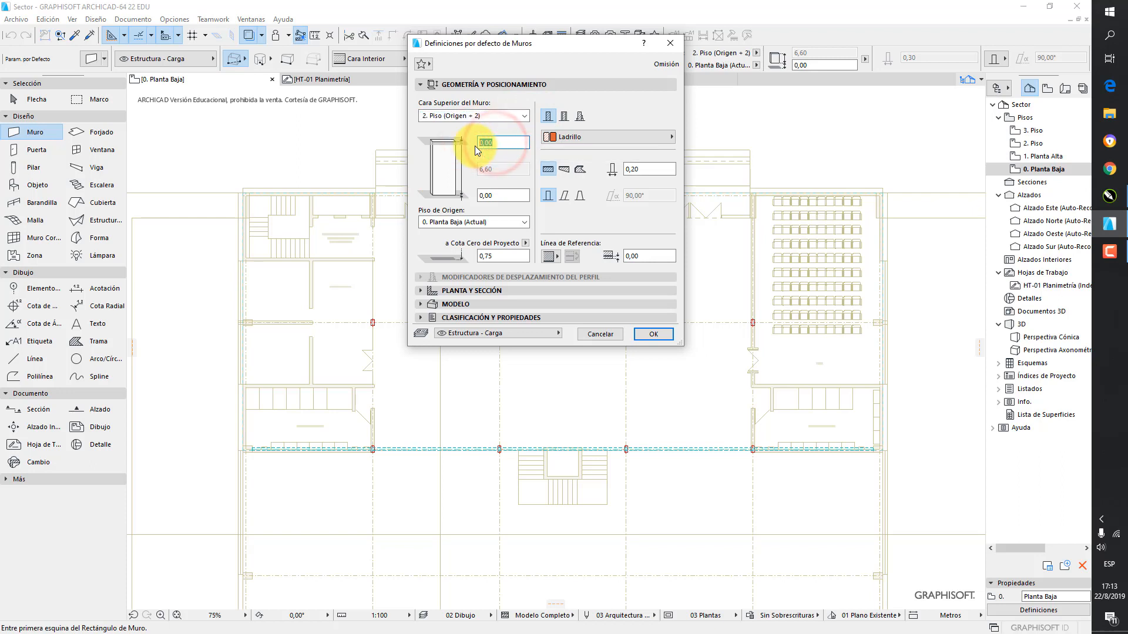
text(0,30)
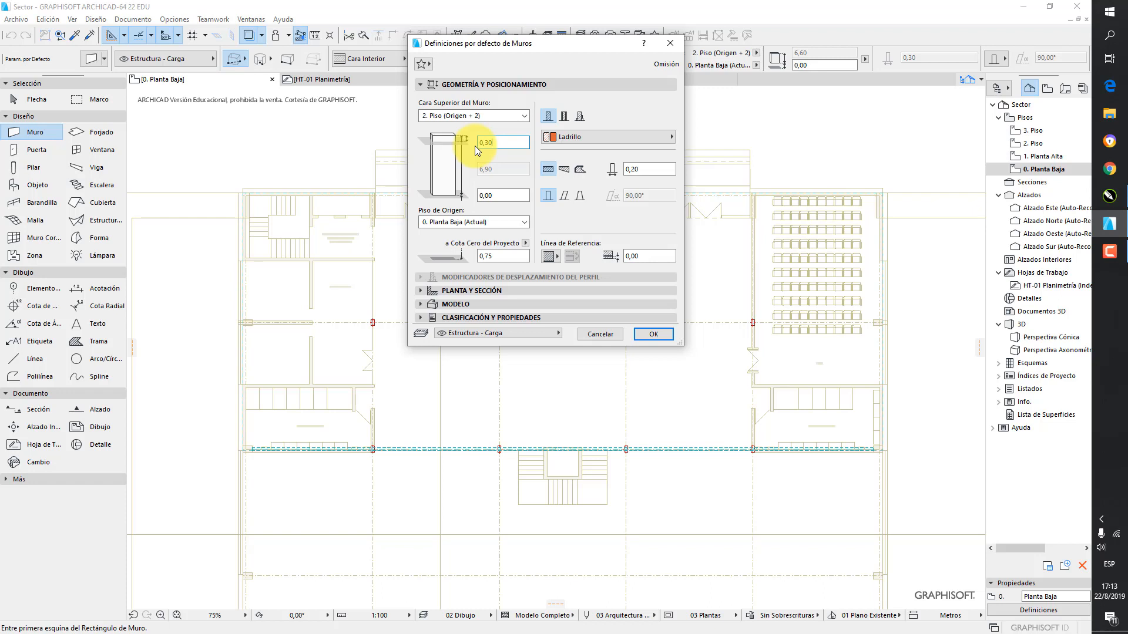
click(662, 338)
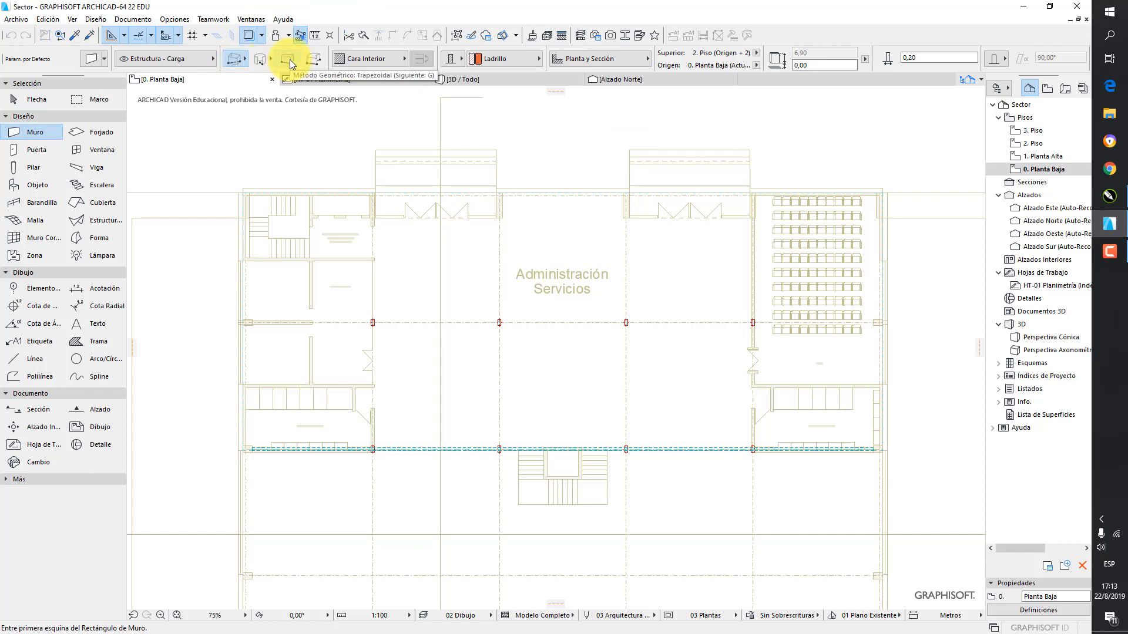
Choose the rectangular geometry method for walls and place their reference line on the Cara Interior
click(245, 58)
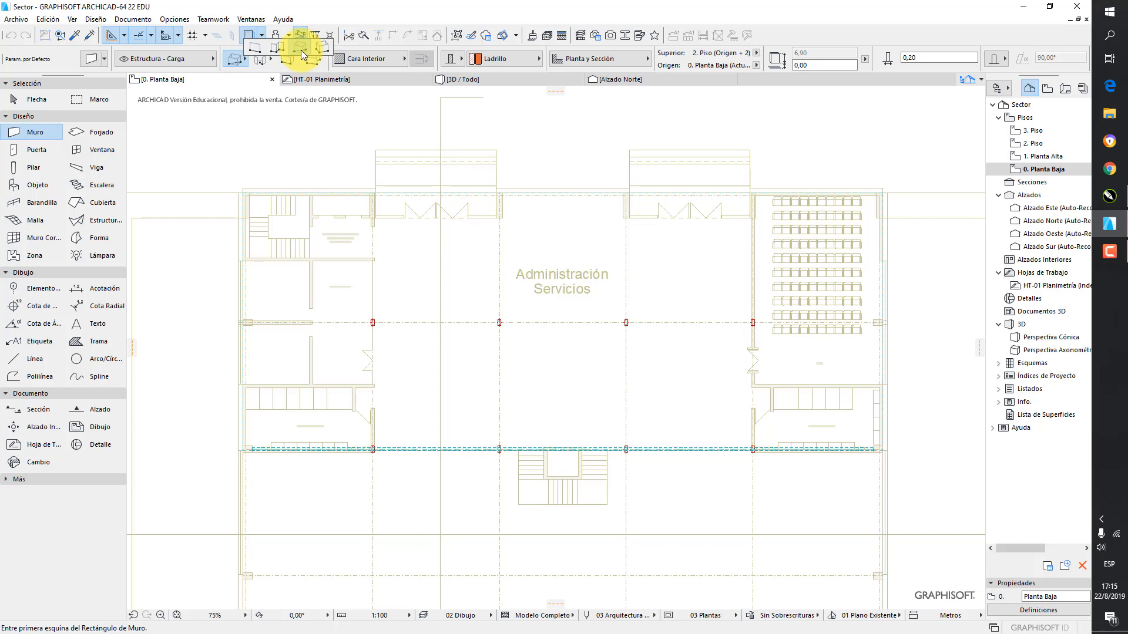
click(301, 51)
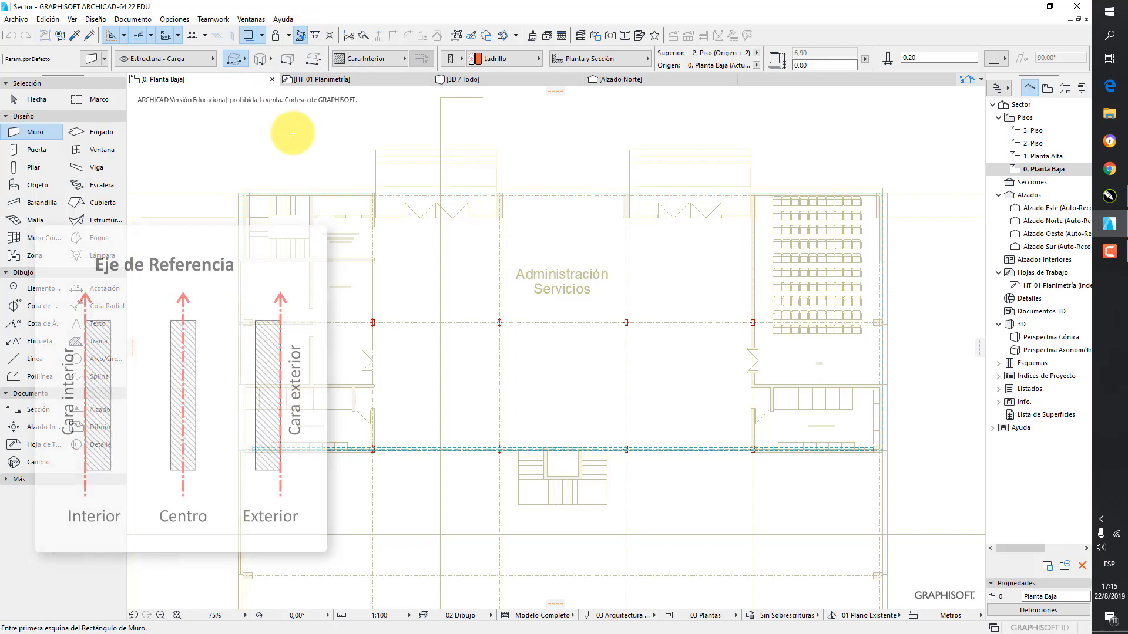
click(375, 60)
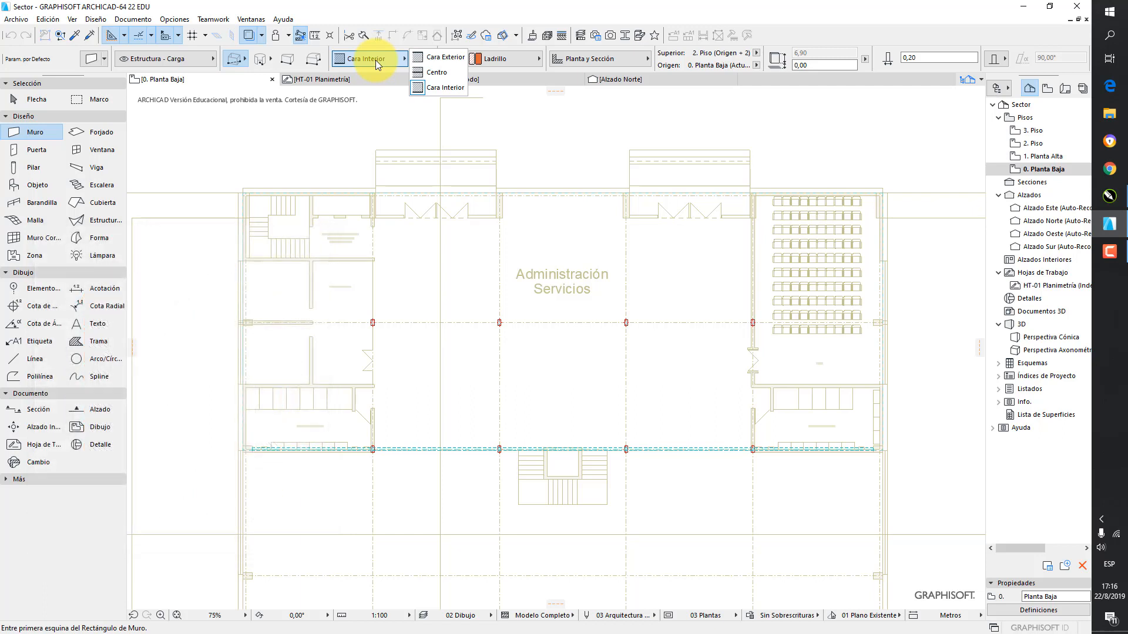
click(431, 86)
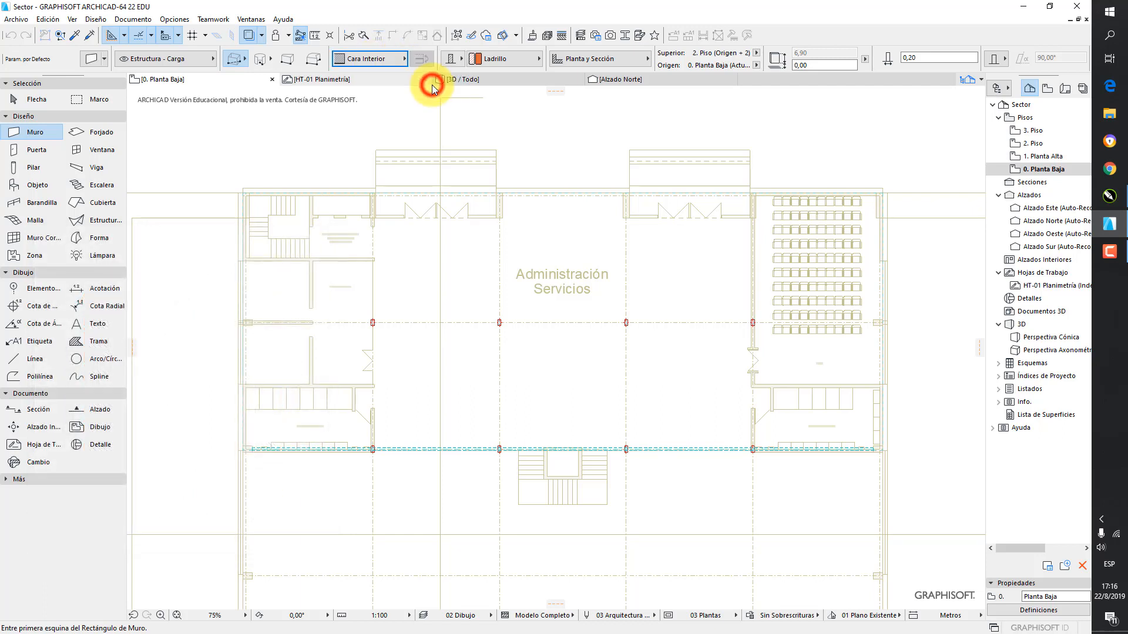
Draw a 7,90 by 16,00 m rectangle of walls from the Sanitarios Mujeres outer corner to the opposite corner beyond the stair and Administración rooms
scroll(670, 230, up, 10)
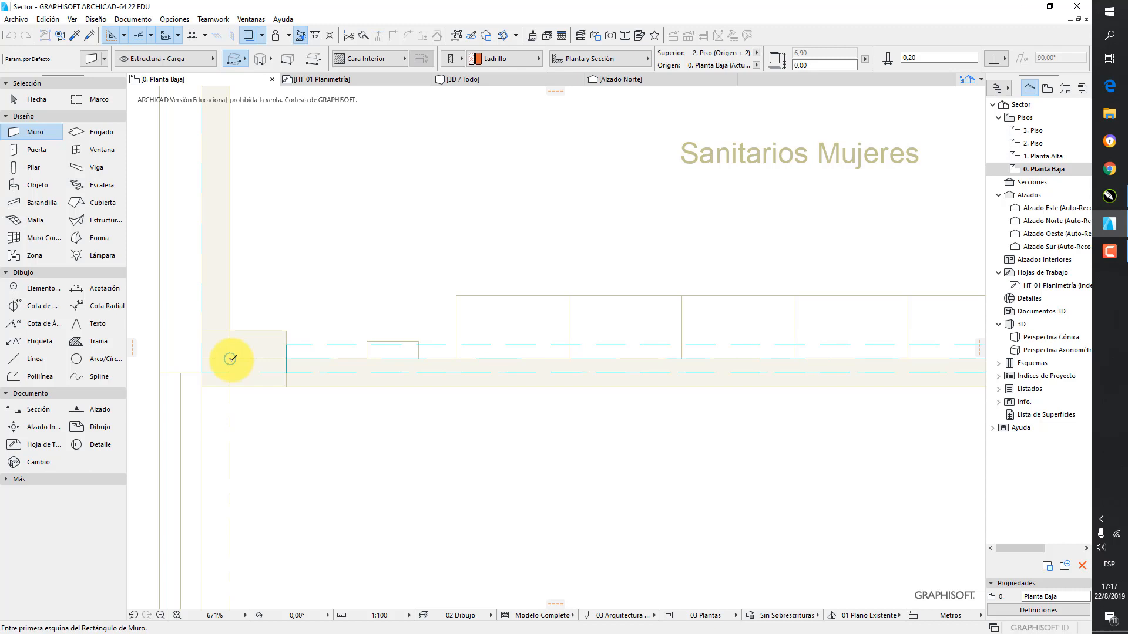
click(230, 359)
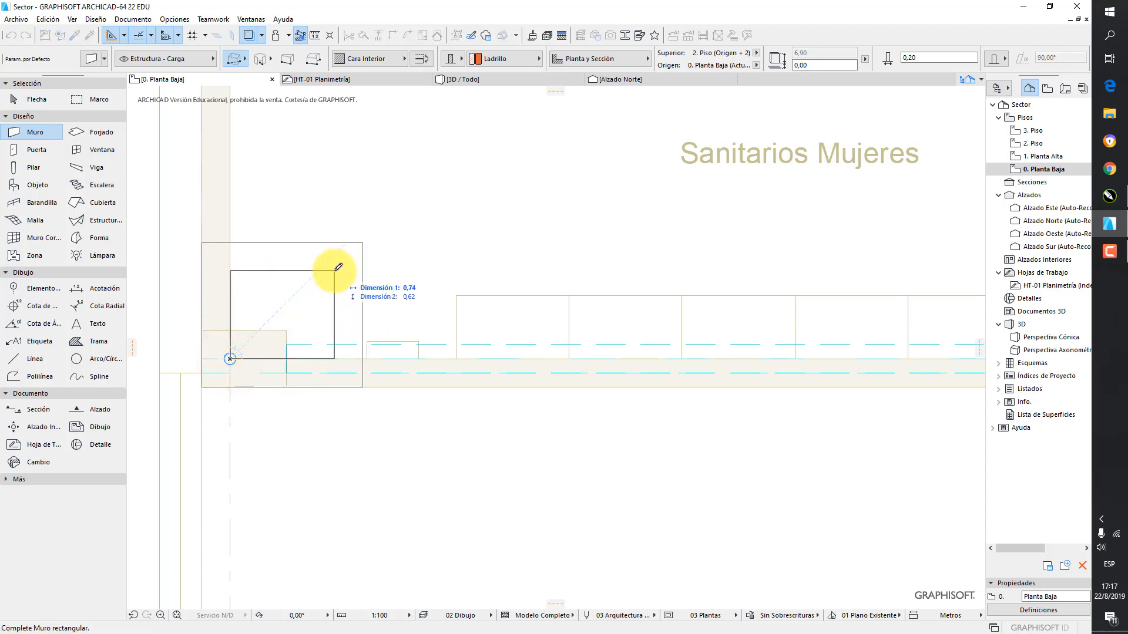
scroll(376, 235, down, 5)
middle_drag(599, 95, 510, 383)
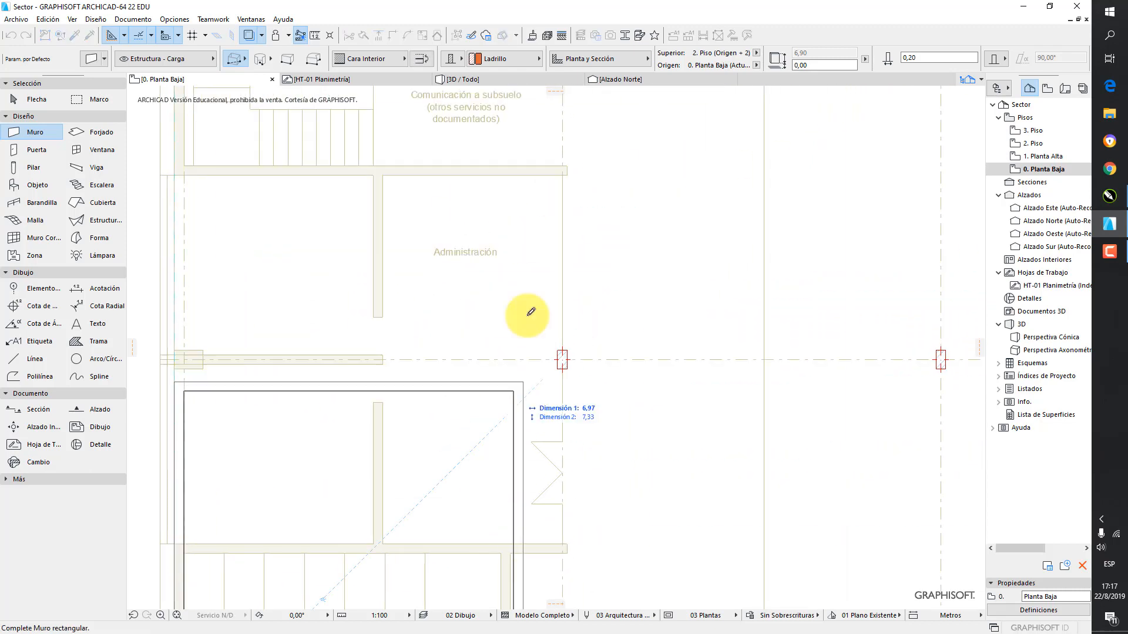
mouse_move(531, 232)
middle_down()
mouse_move(505, 402)
mouse_move(513, 305)
mouse_move(508, 335)
middle_up()
scroll(519, 273, up, 2)
scroll(523, 270, up, 5)
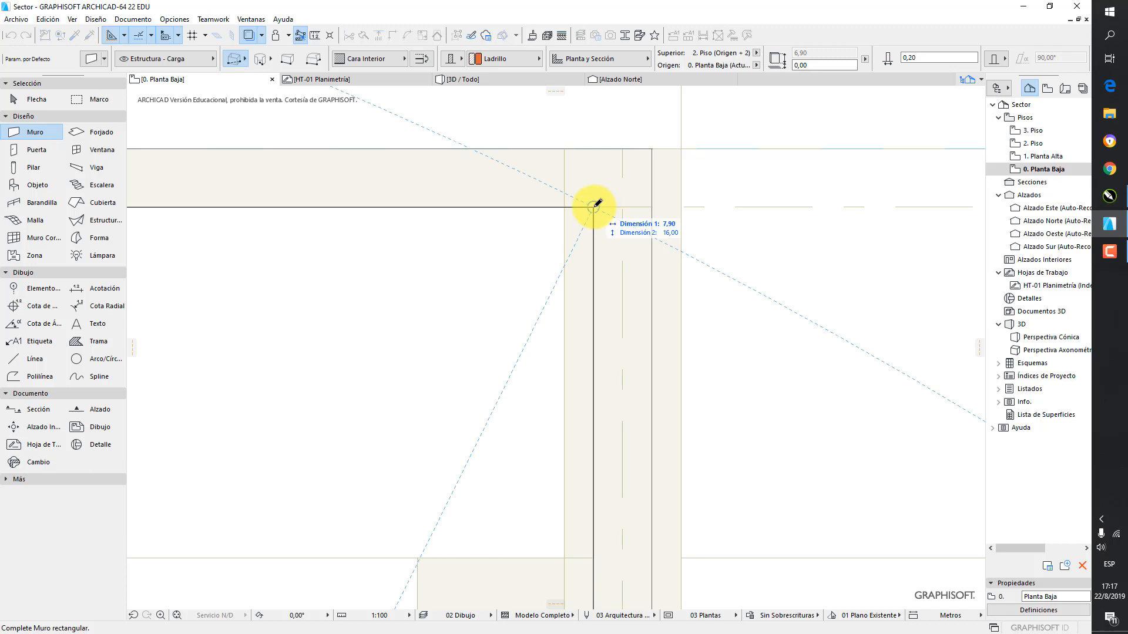
click(595, 206)
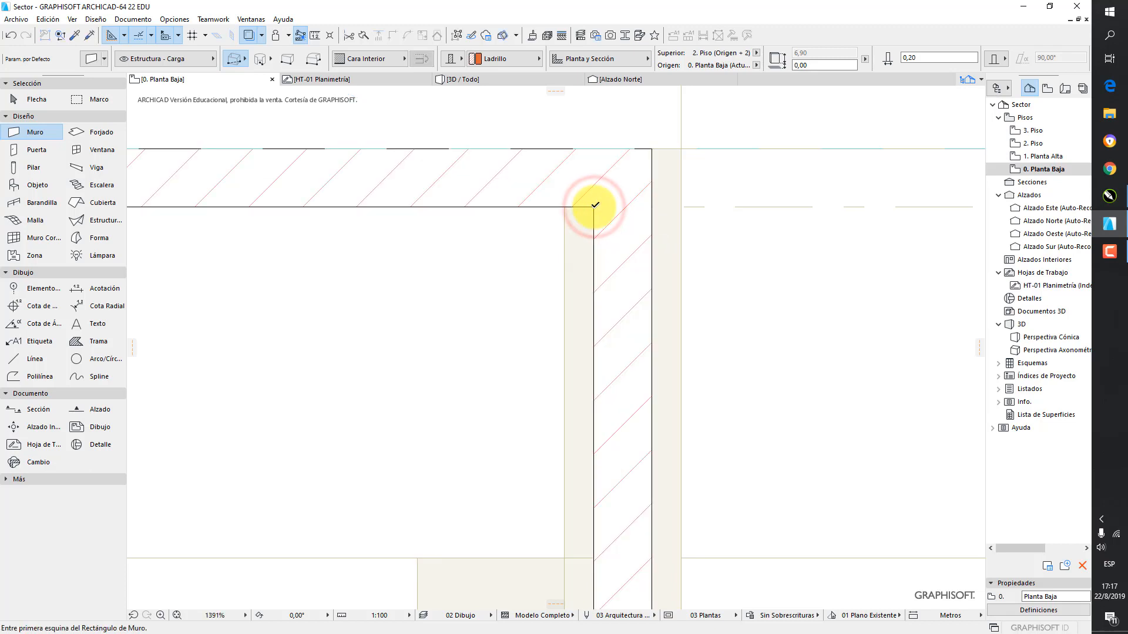
Examine the new brick wall enclosure in the 3D view
scroll(588, 224, down, 12)
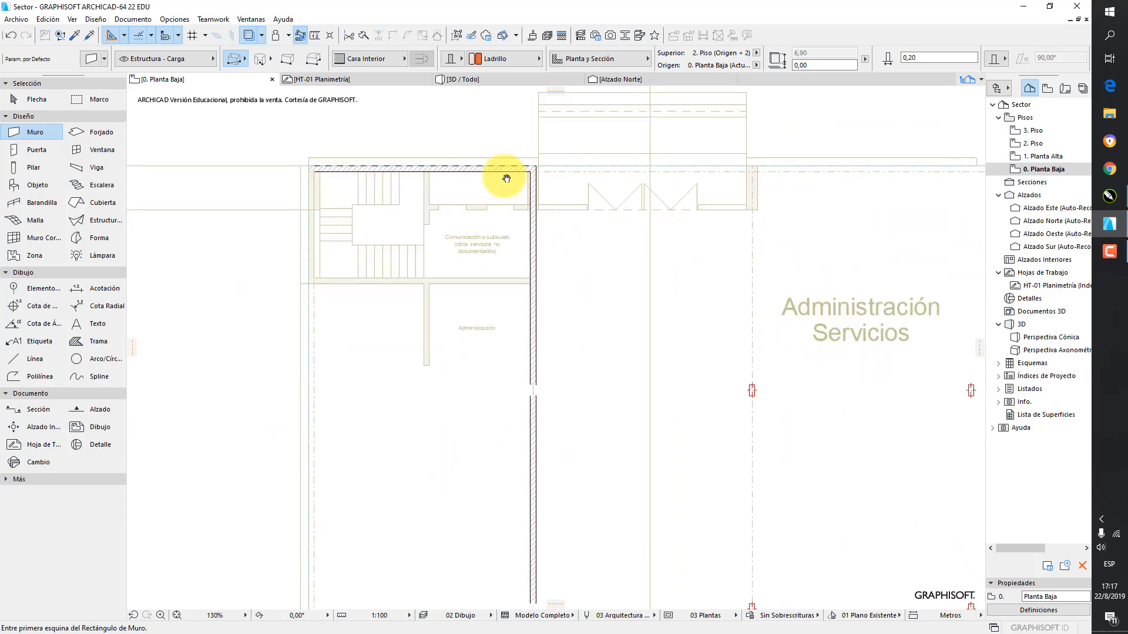
scroll(529, 195, down, 1)
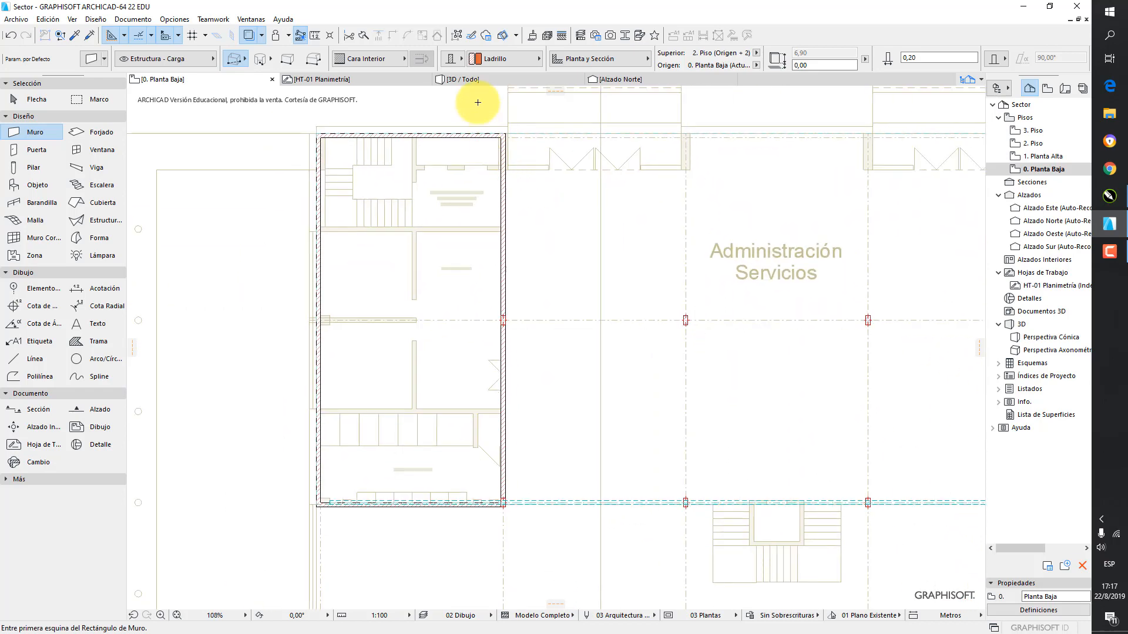
click(481, 81)
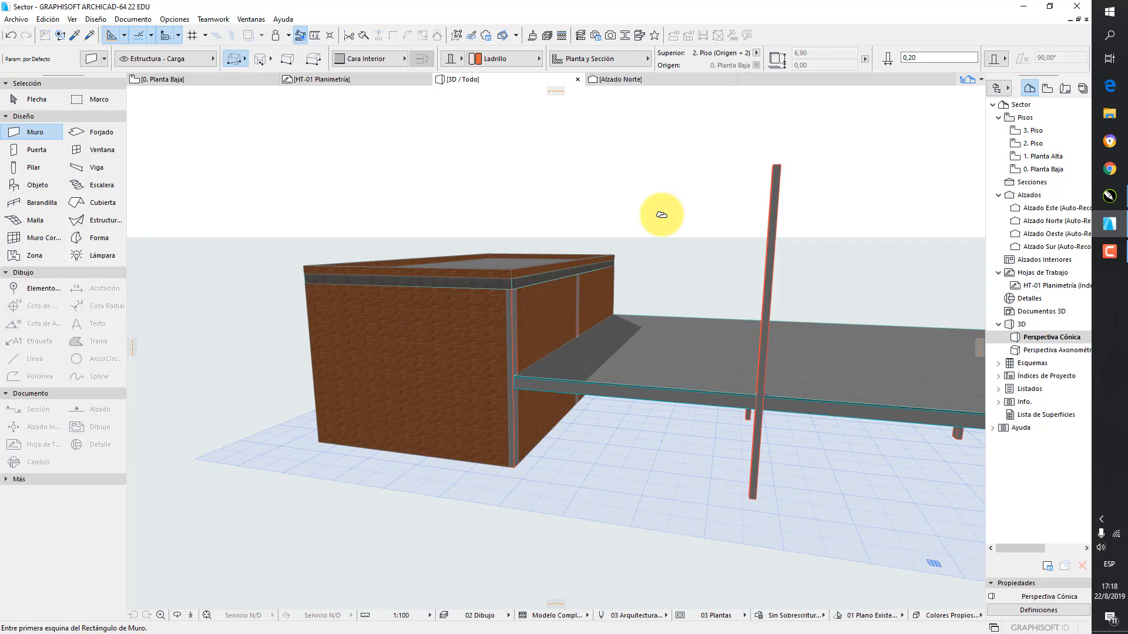
On 0. Planta Baja, place a horizontal section line about 63 m long through the Administración Servicios block, facing the plan's upper edge
double_click(1043, 170)
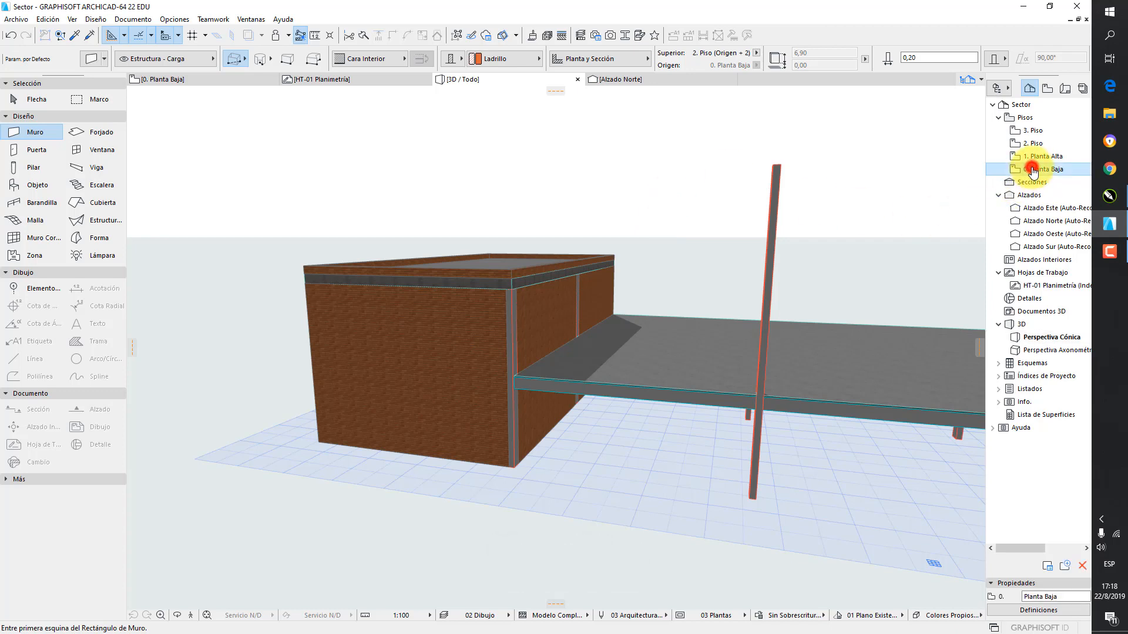
scroll(767, 321, down, 4)
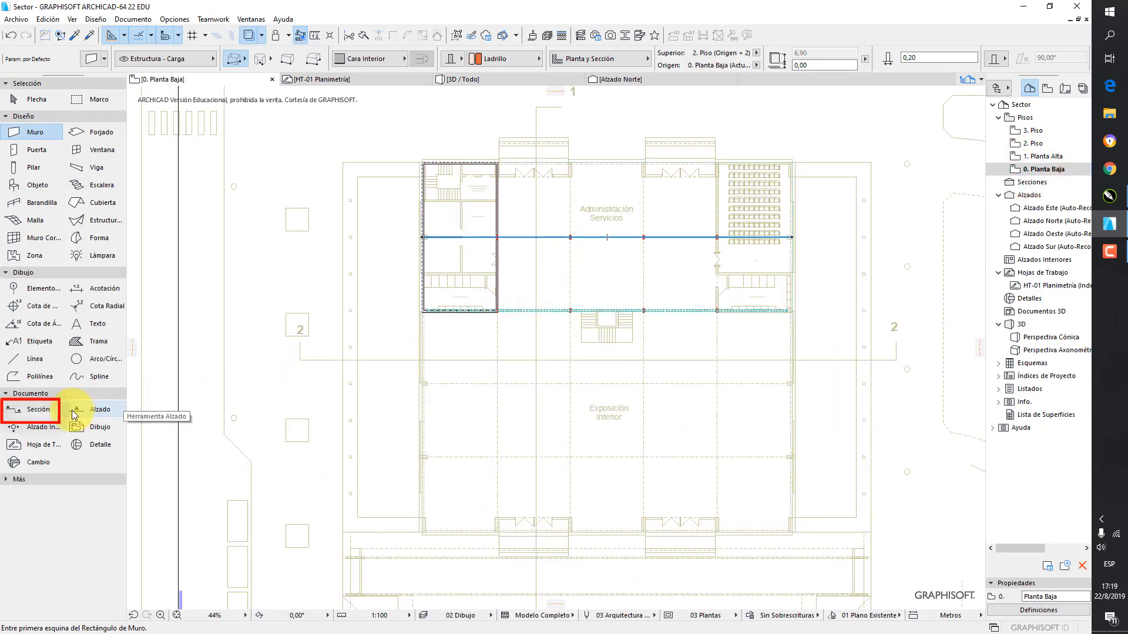
click(38, 408)
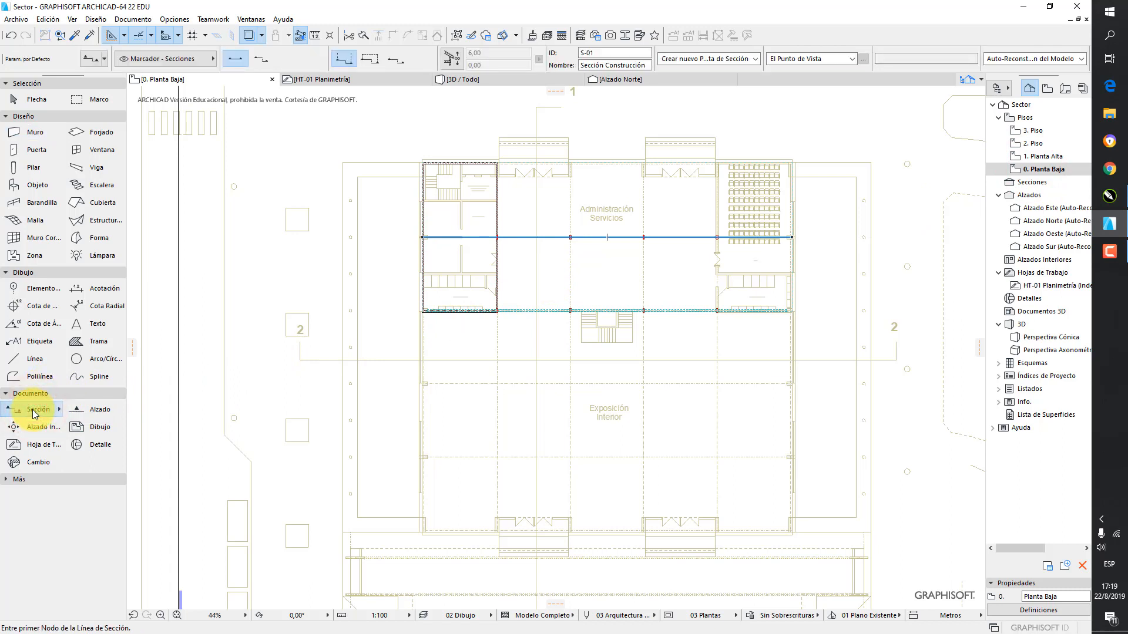
click(316, 258)
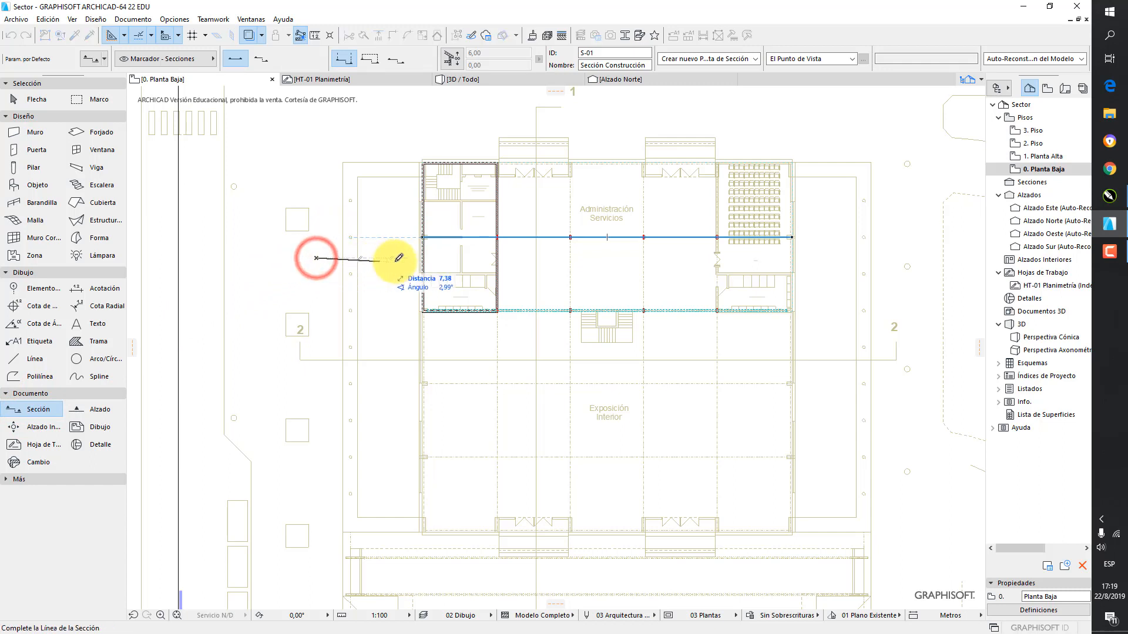
click(895, 258)
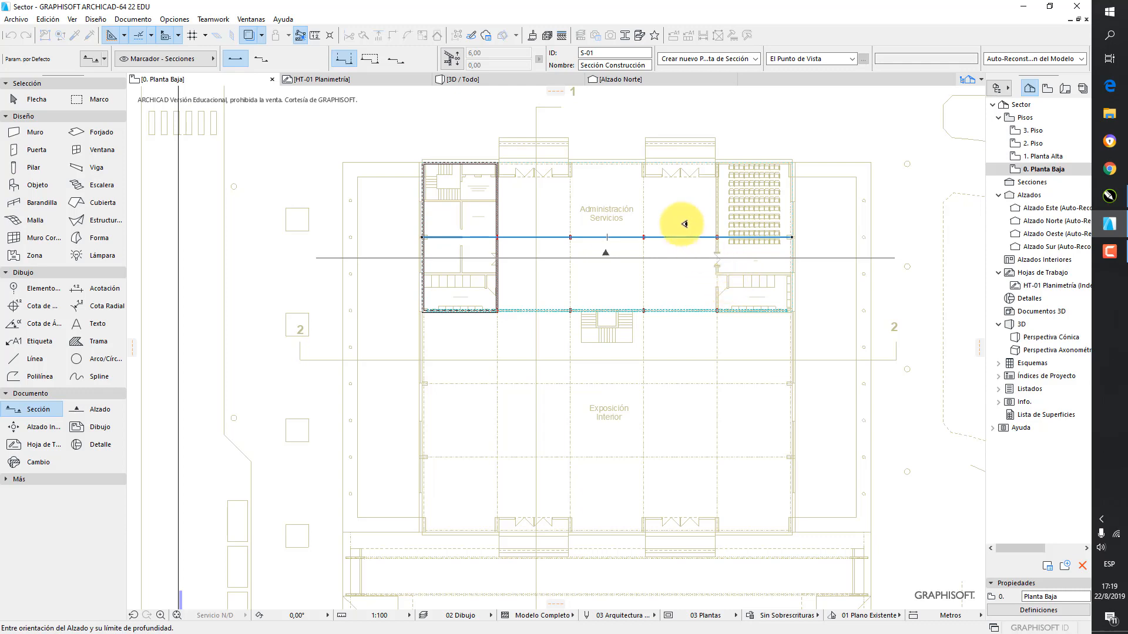
click(632, 202)
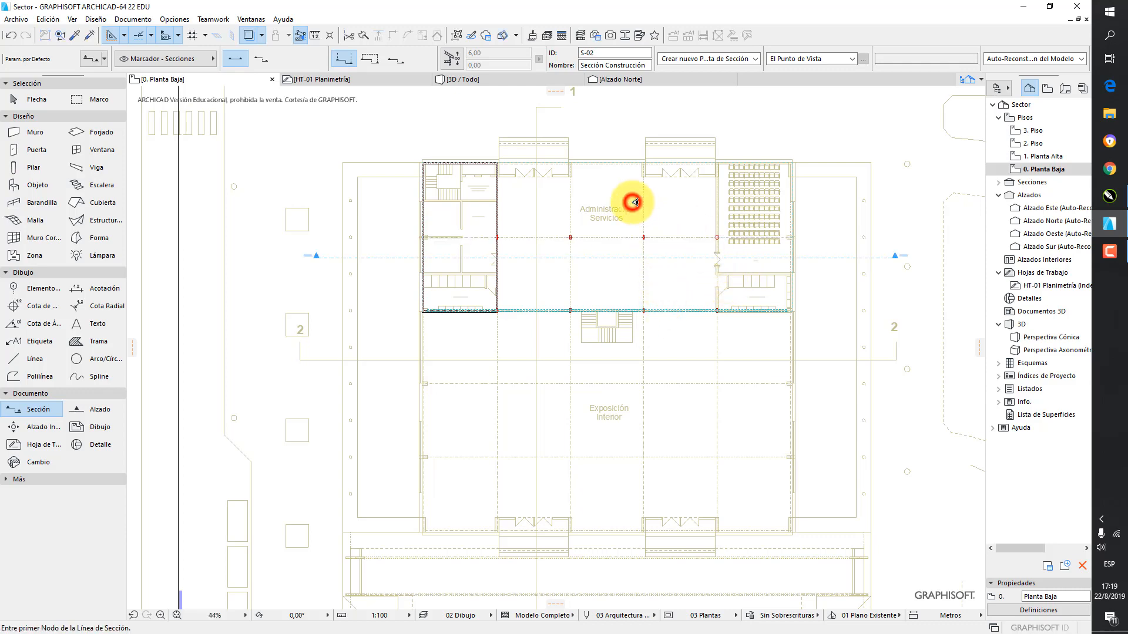
Place a vertical section line about 57 m long beside the traced section 1 line, facing the seating room side
scroll(633, 202, down, 2)
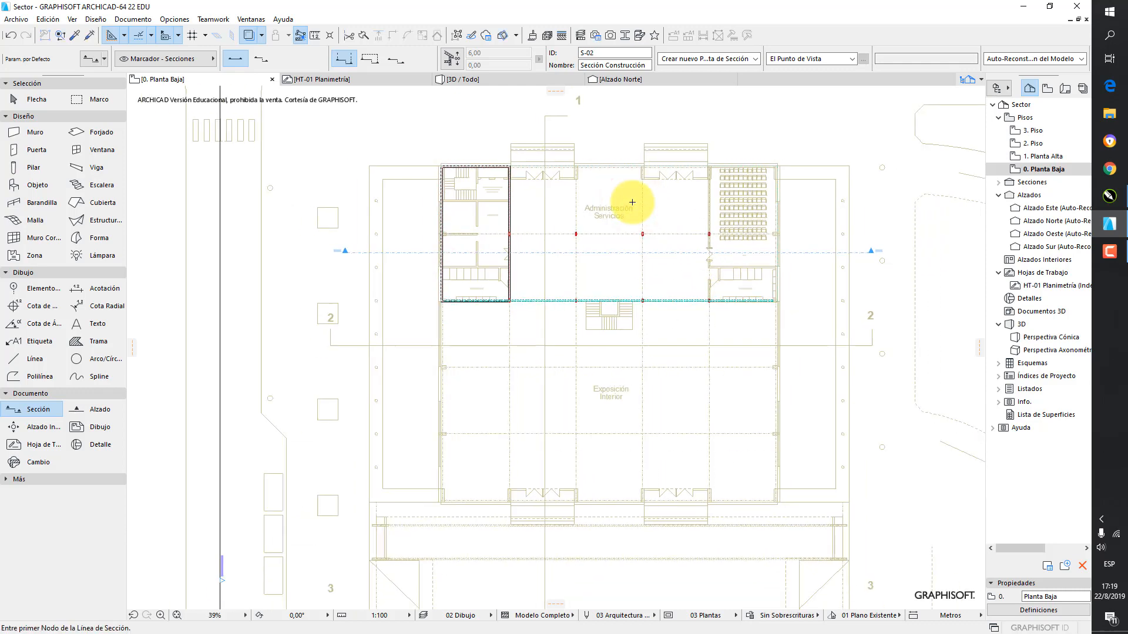
click(545, 106)
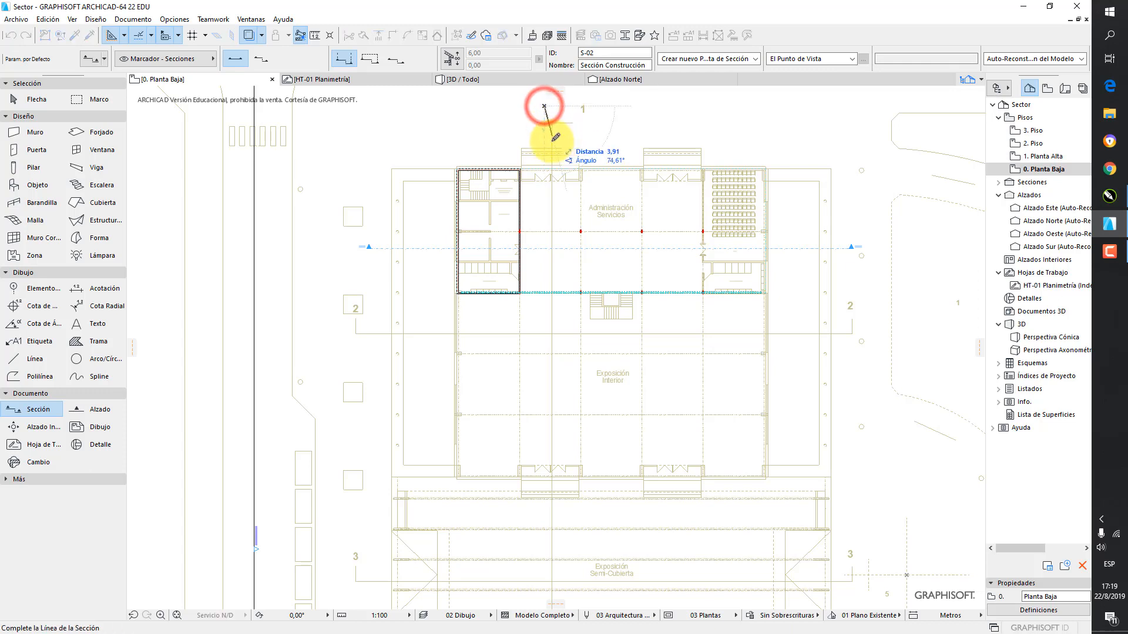
click(546, 546)
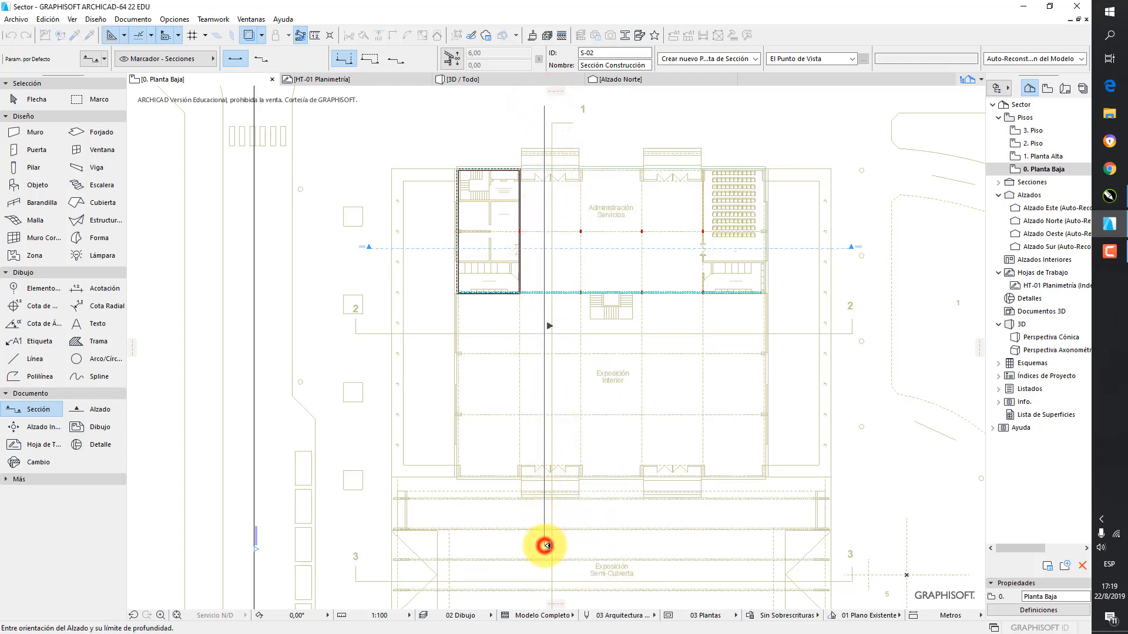
click(590, 517)
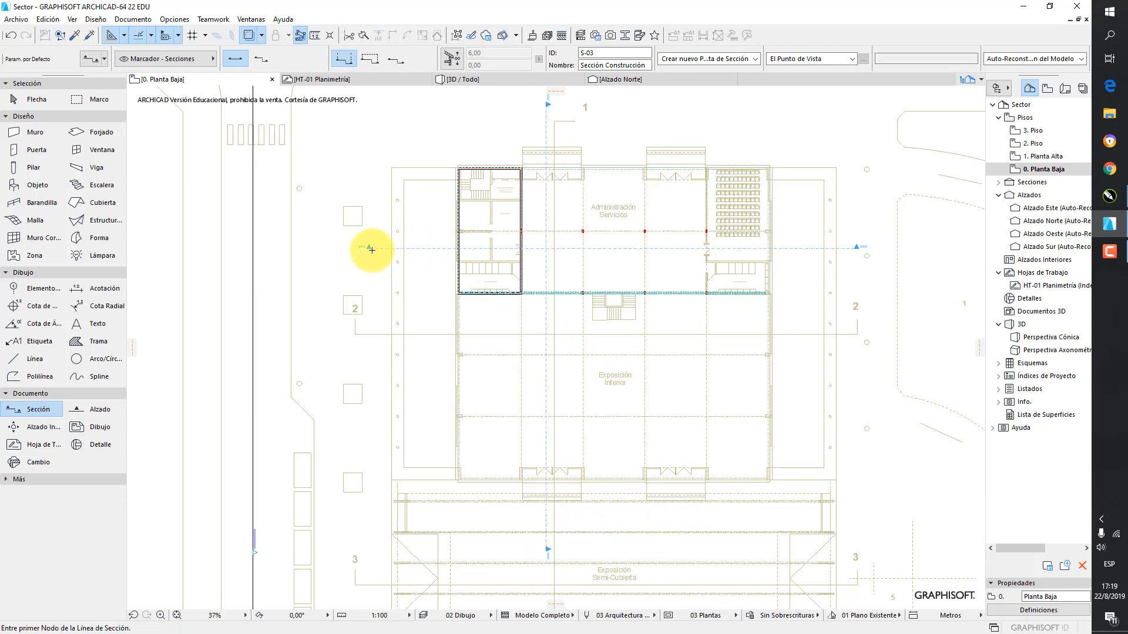
Open the S-01 section view and examine how the brick wall meets the floor slab
scroll(366, 245, up, 5)
scroll(361, 246, down, 3)
middle_drag(536, 177, 511, 396)
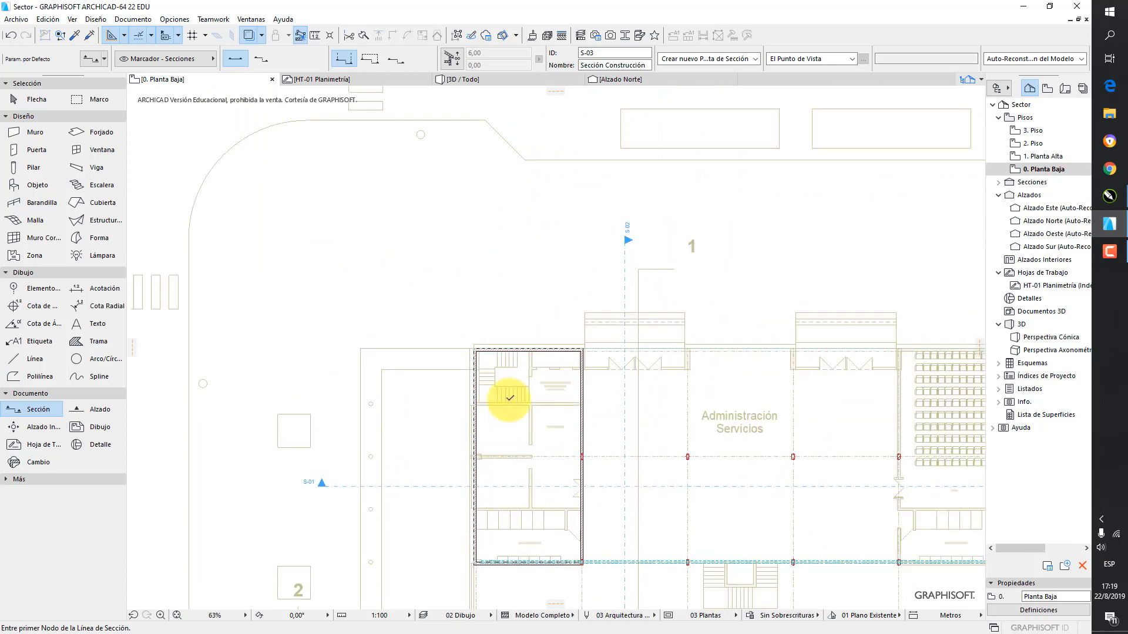
scroll(593, 276, up, 3)
scroll(652, 241, up, 3)
scroll(660, 238, down, 6)
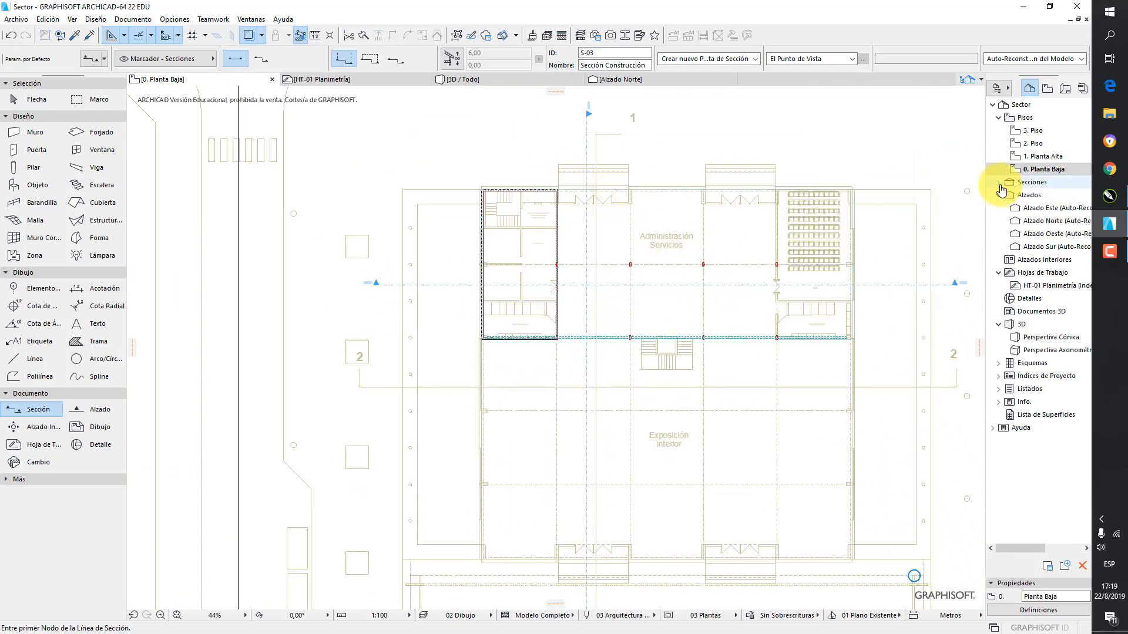
click(999, 183)
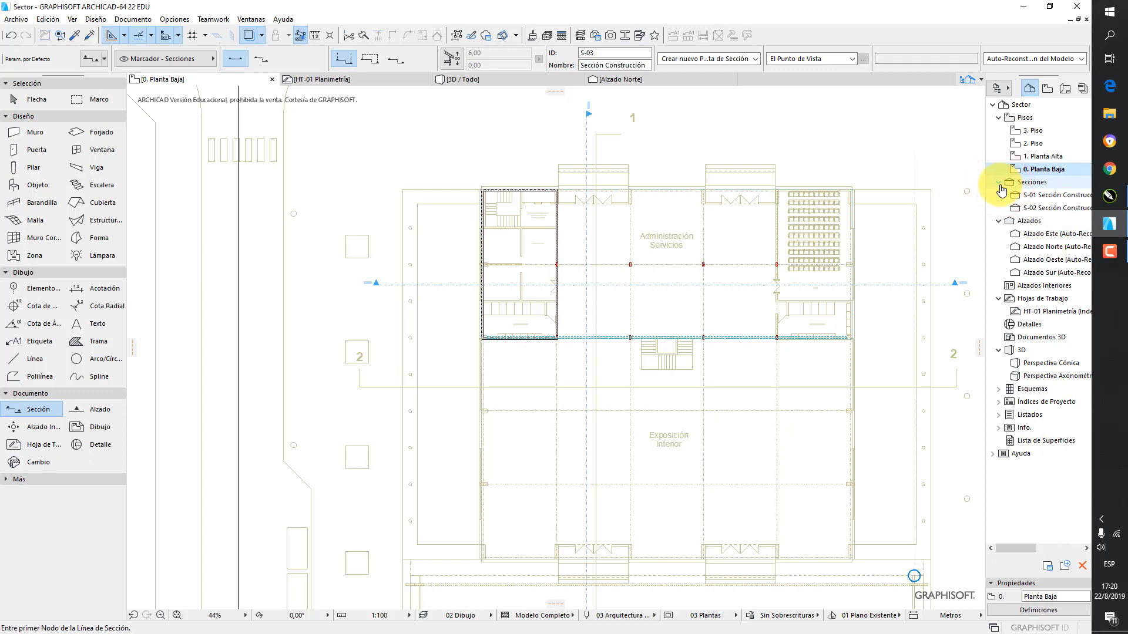
double_click(1034, 195)
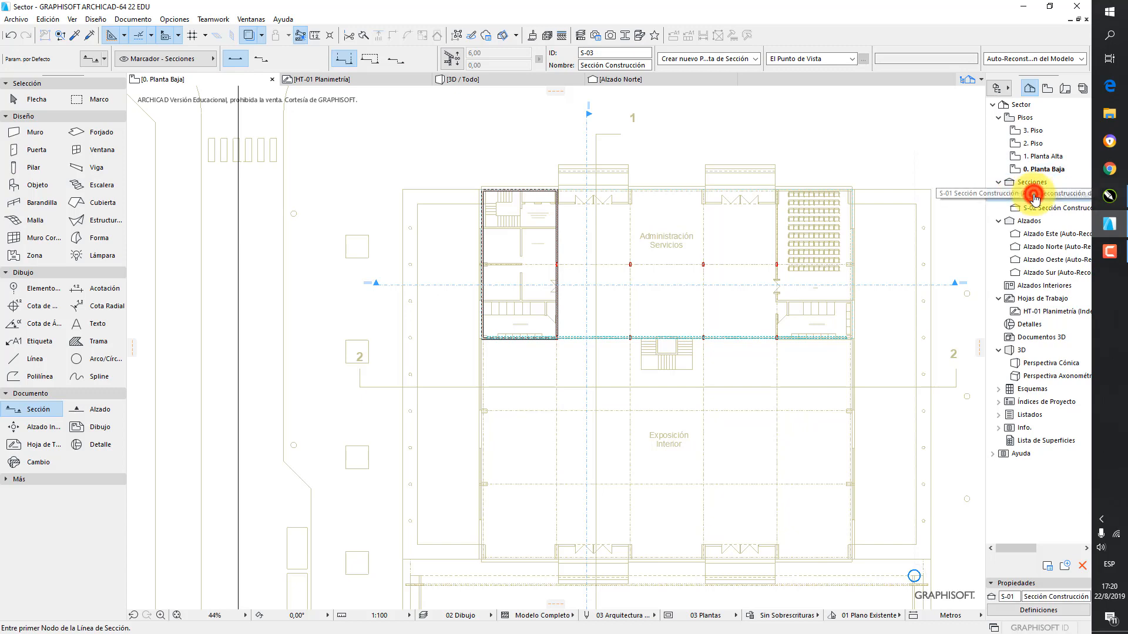
scroll(337, 370, up, 8)
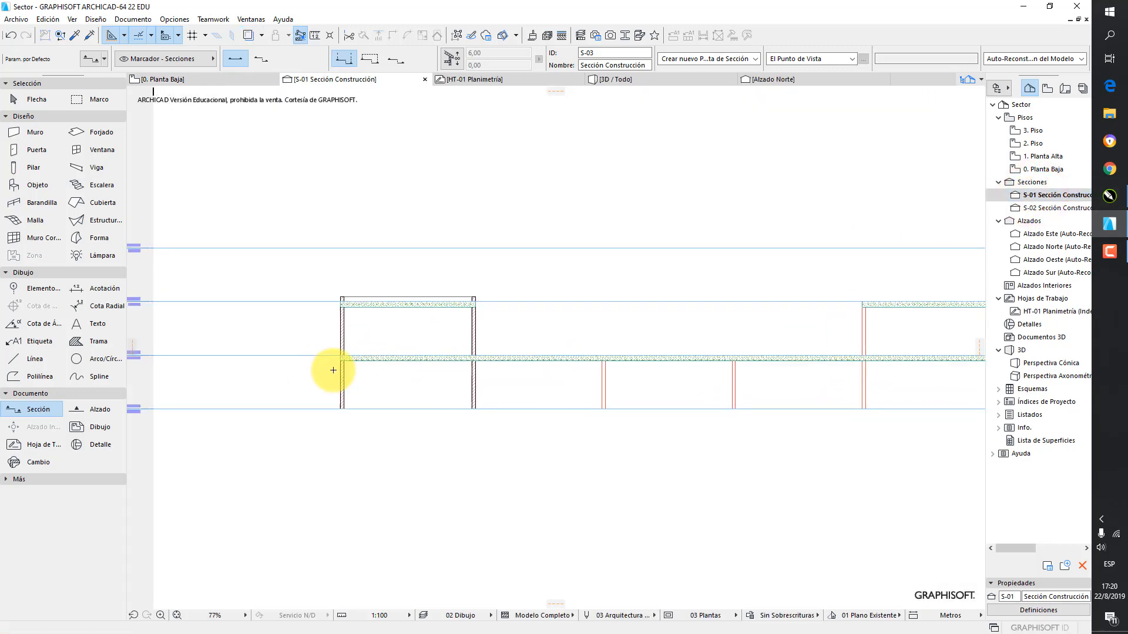
scroll(337, 368, up, 4)
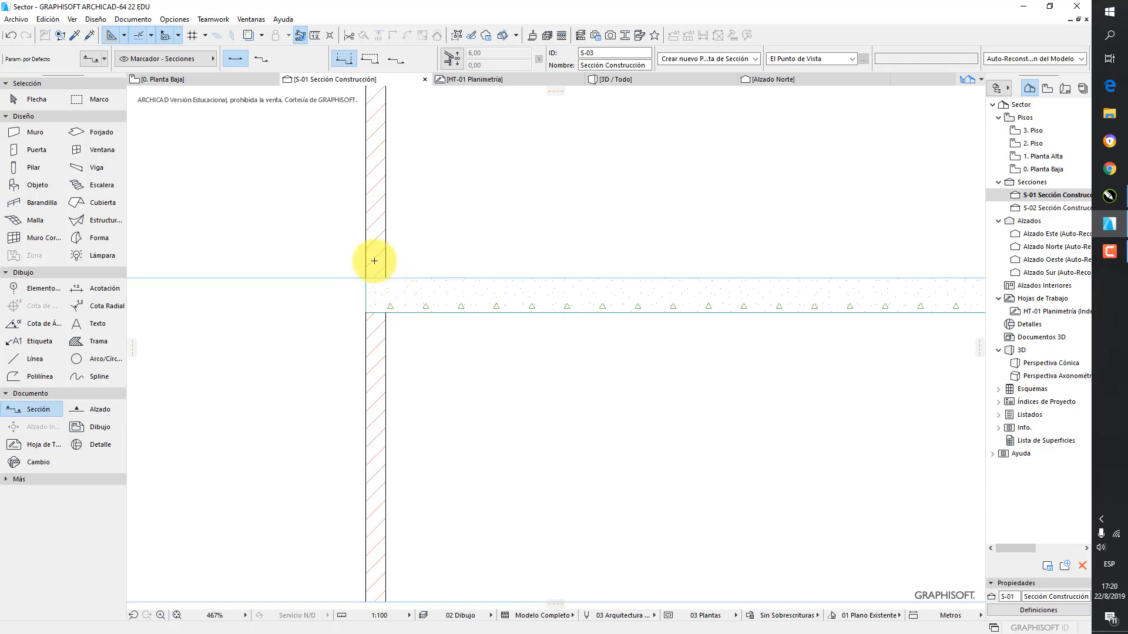
scroll(414, 273, down, 5)
scroll(441, 246, down, 4)
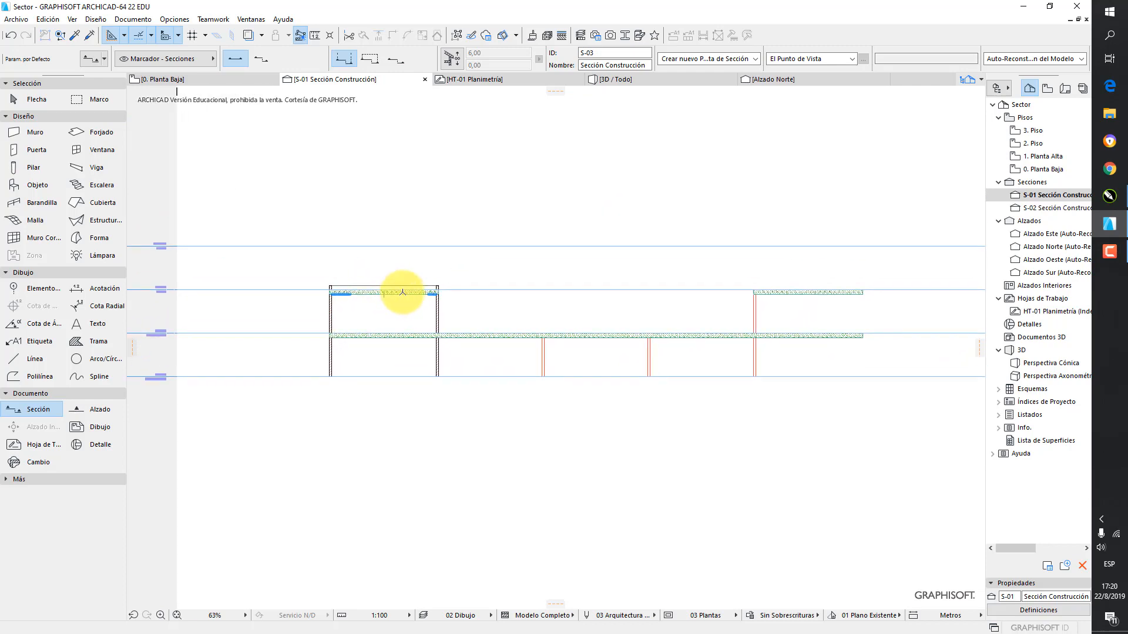
Turn on the Líneas de Corte gruesas display option for the S-01 section
click(72, 19)
mouse_move(89, 34)
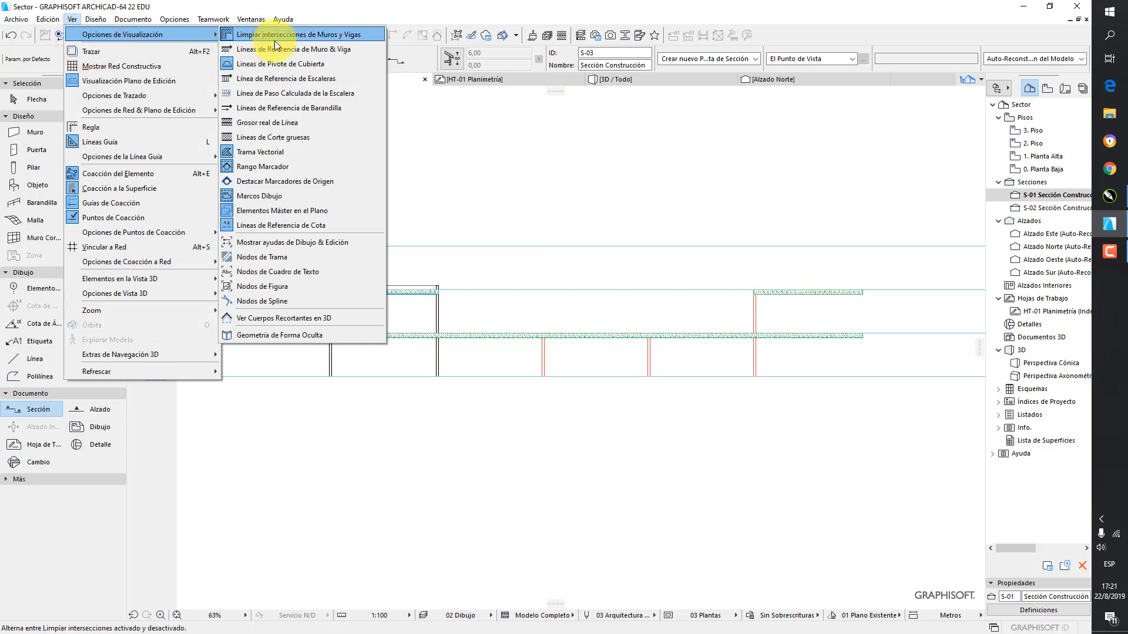
click(301, 141)
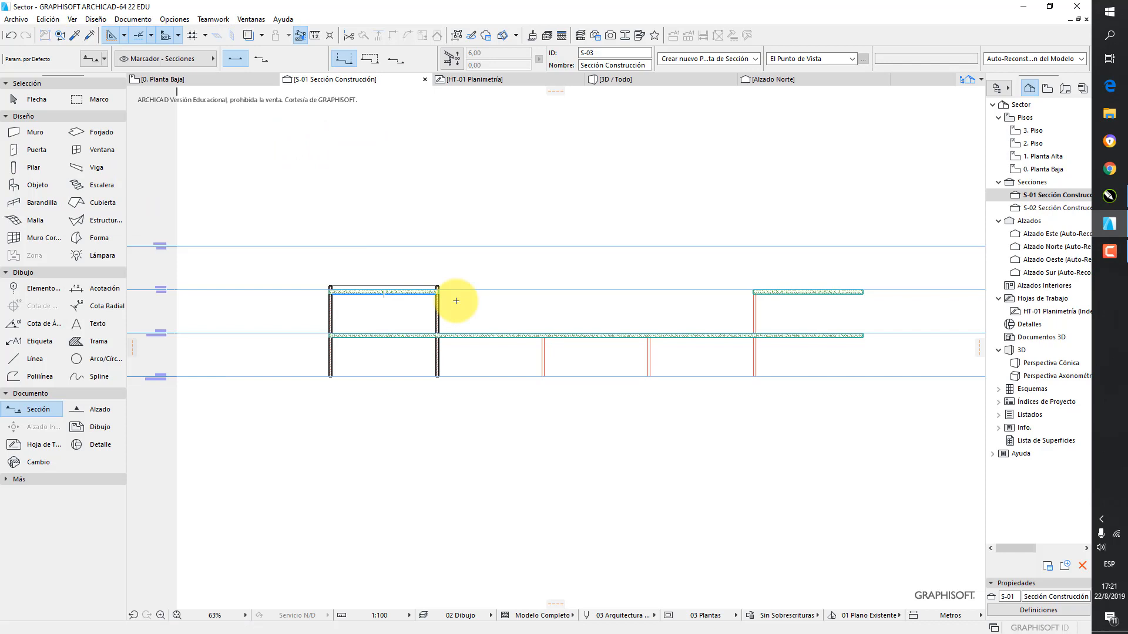
Examine the brick enclosure from several sides in the 3D view and select its four grouped walls
click(618, 79)
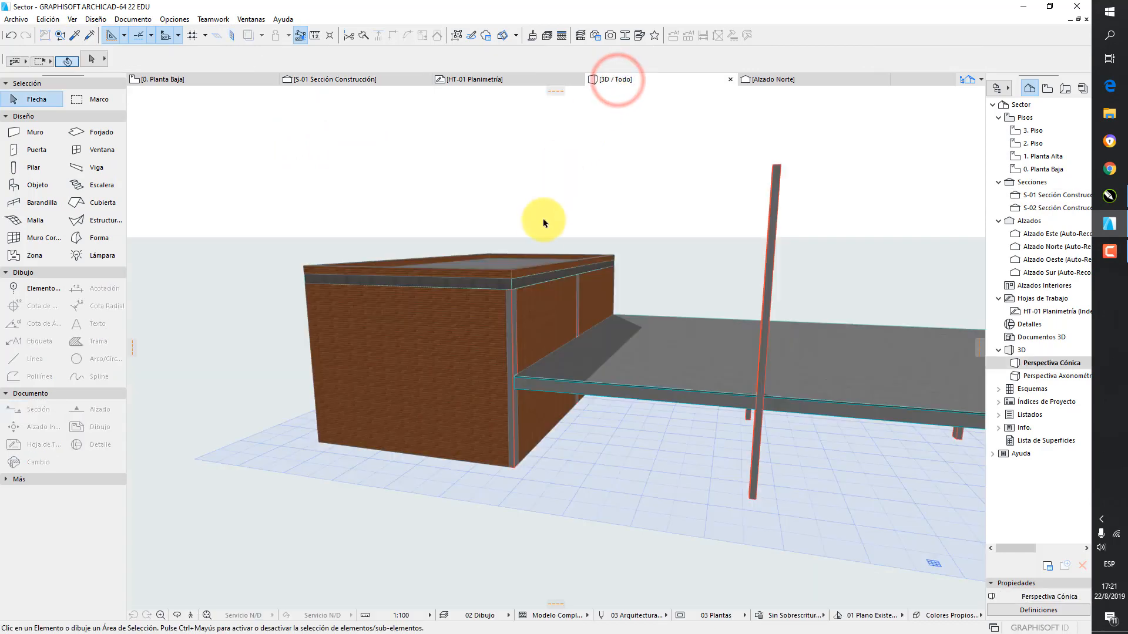
drag(603, 245, 523, 342)
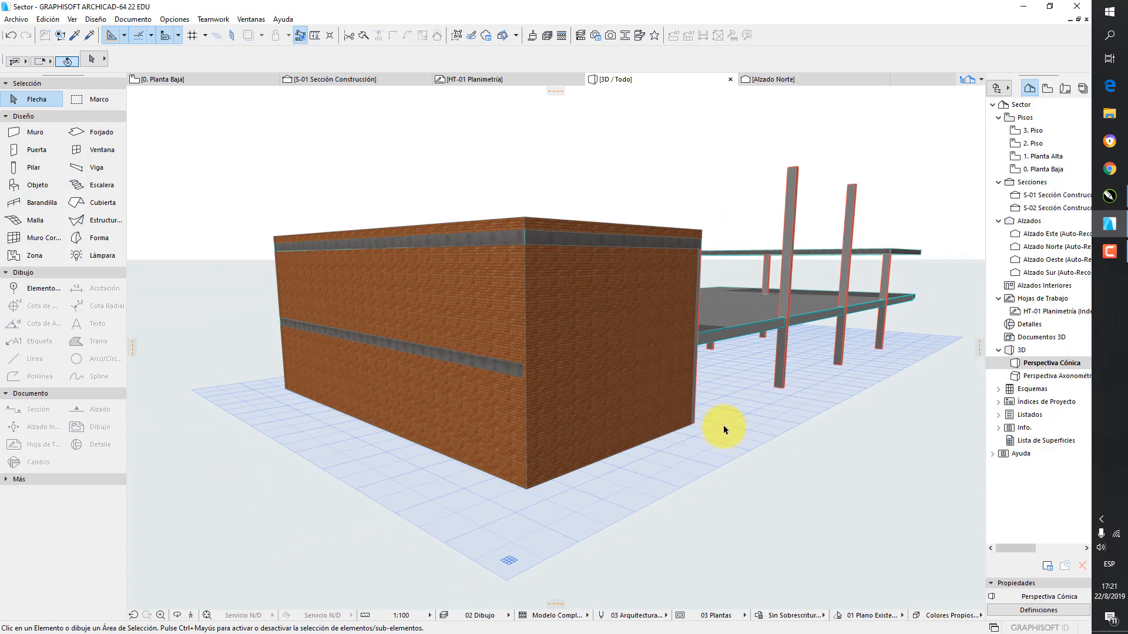
scroll(729, 428, up, 3)
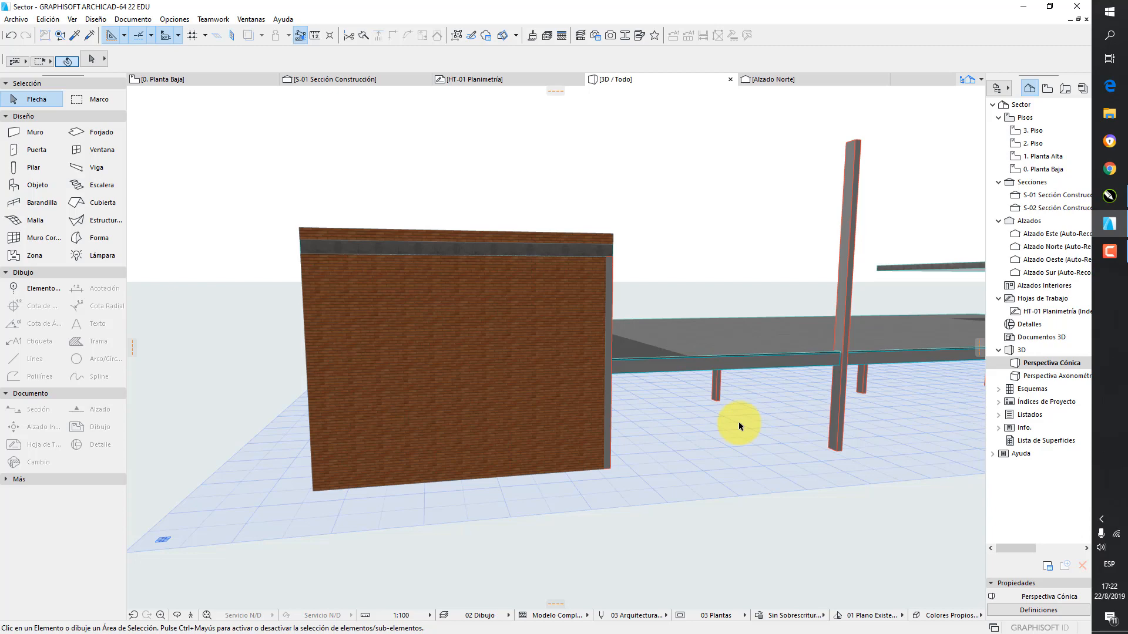
drag(740, 426, 597, 357)
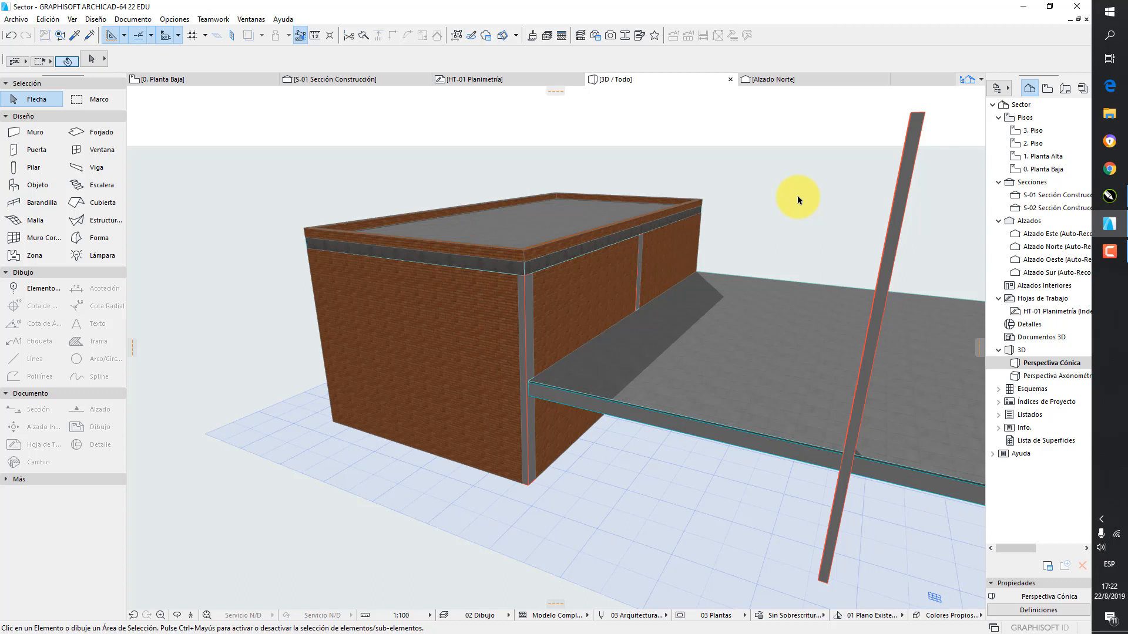
click(32, 99)
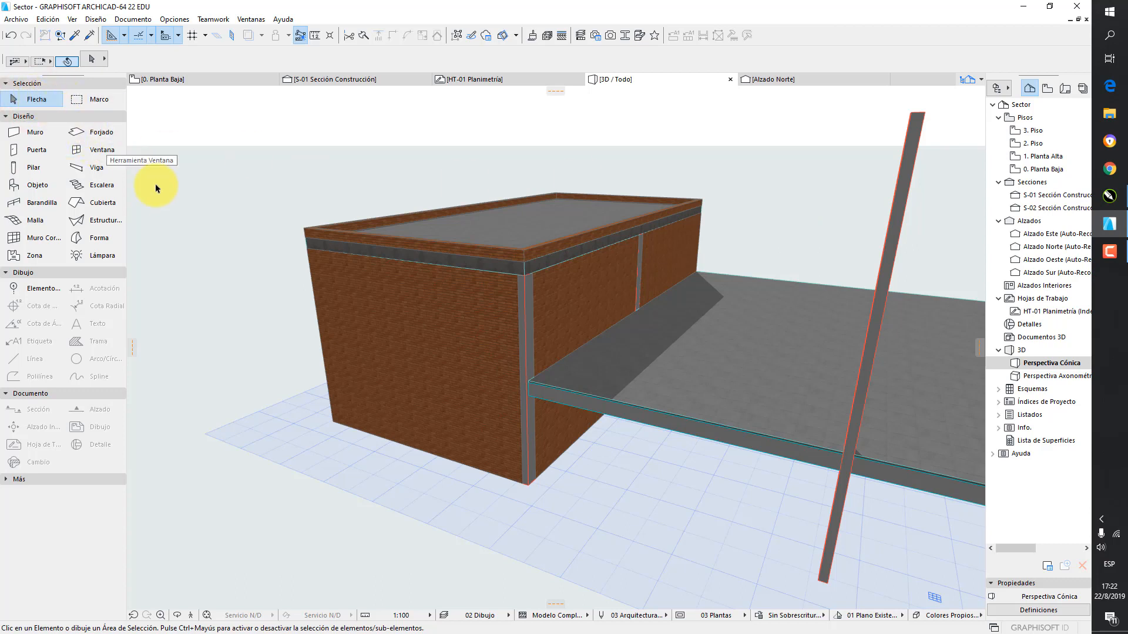
click(432, 313)
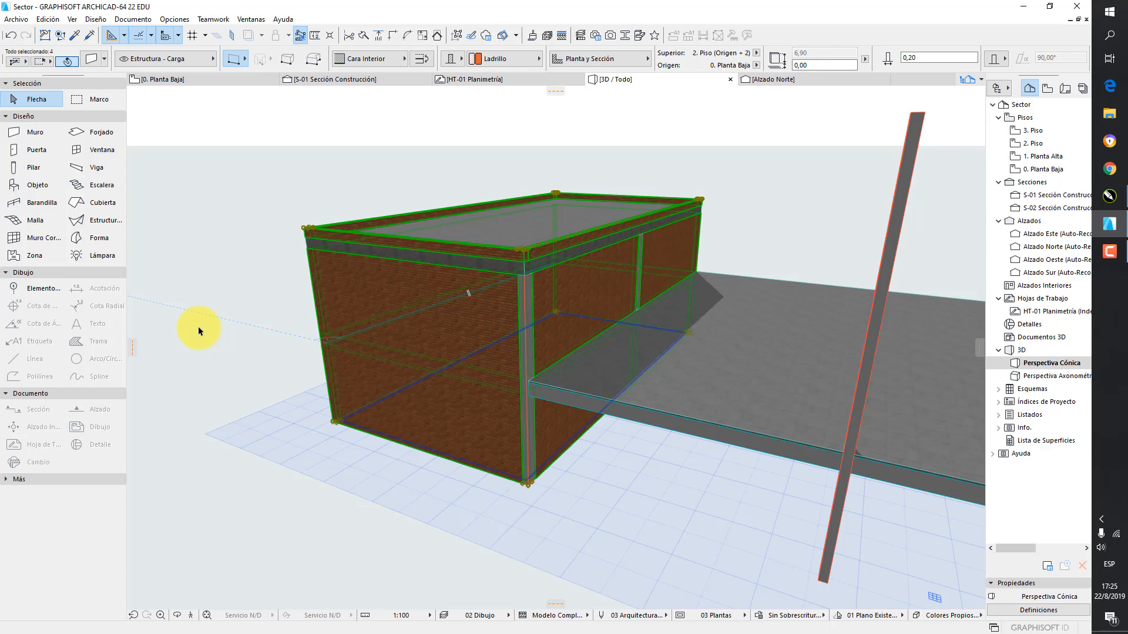
click(47, 19)
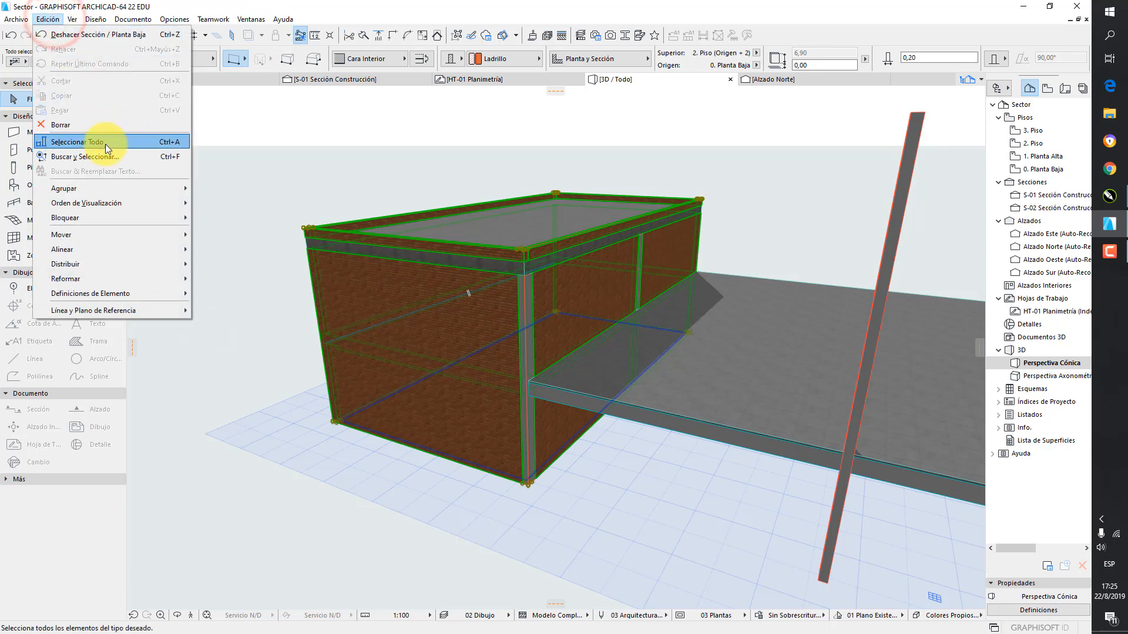
click(80, 186)
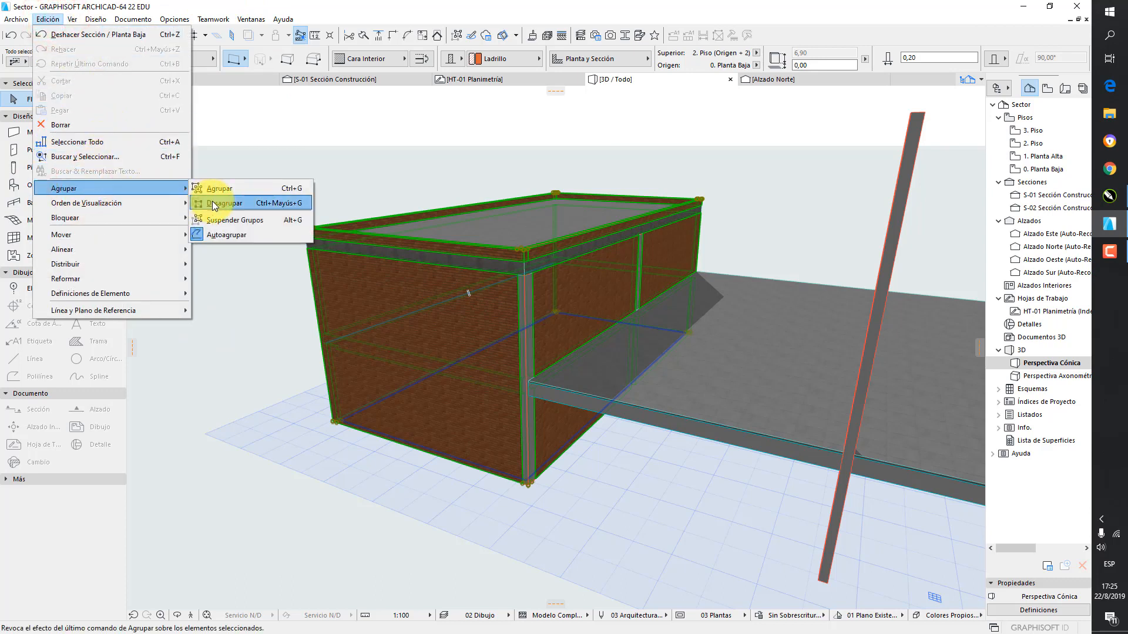
click(291, 135)
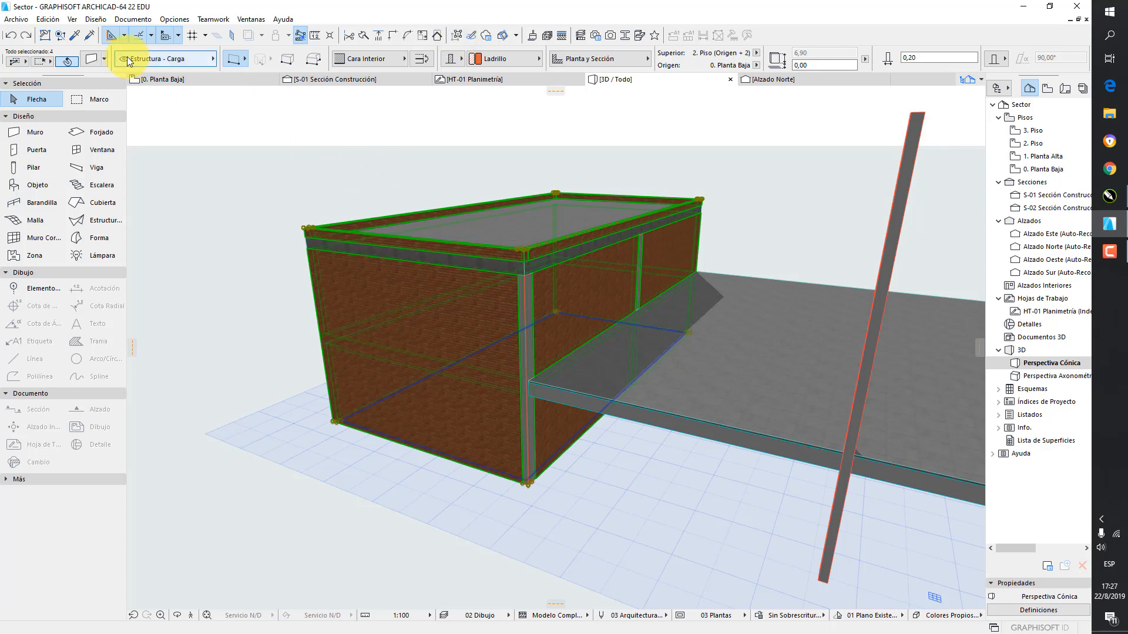
Override the outer surface of the four selected walls with Pintura- Burdeos
click(93, 58)
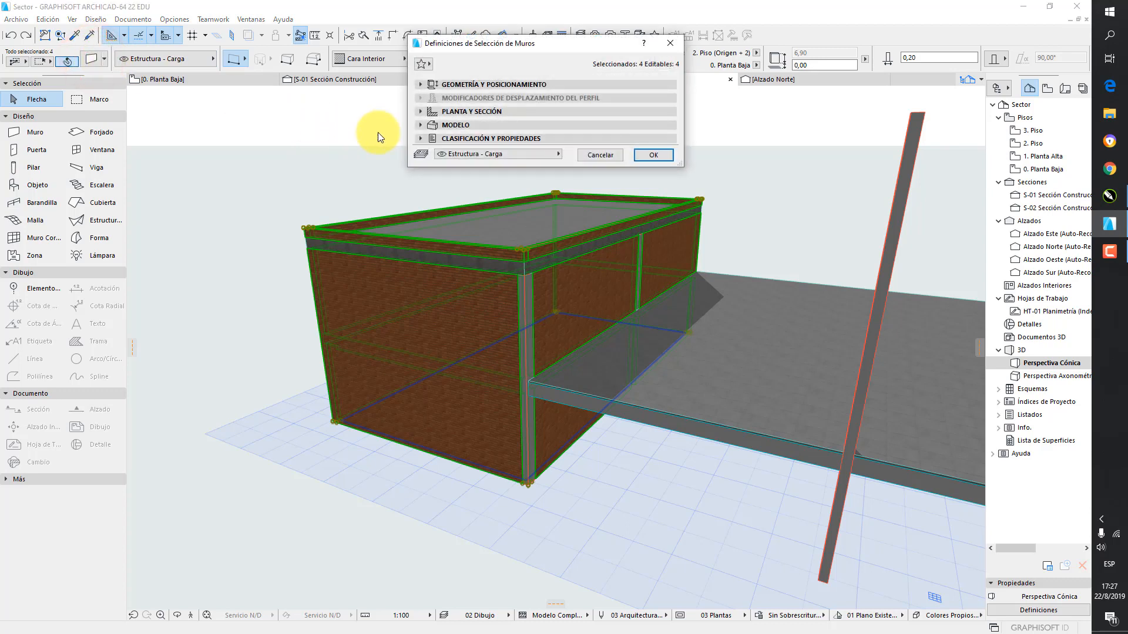
click(420, 125)
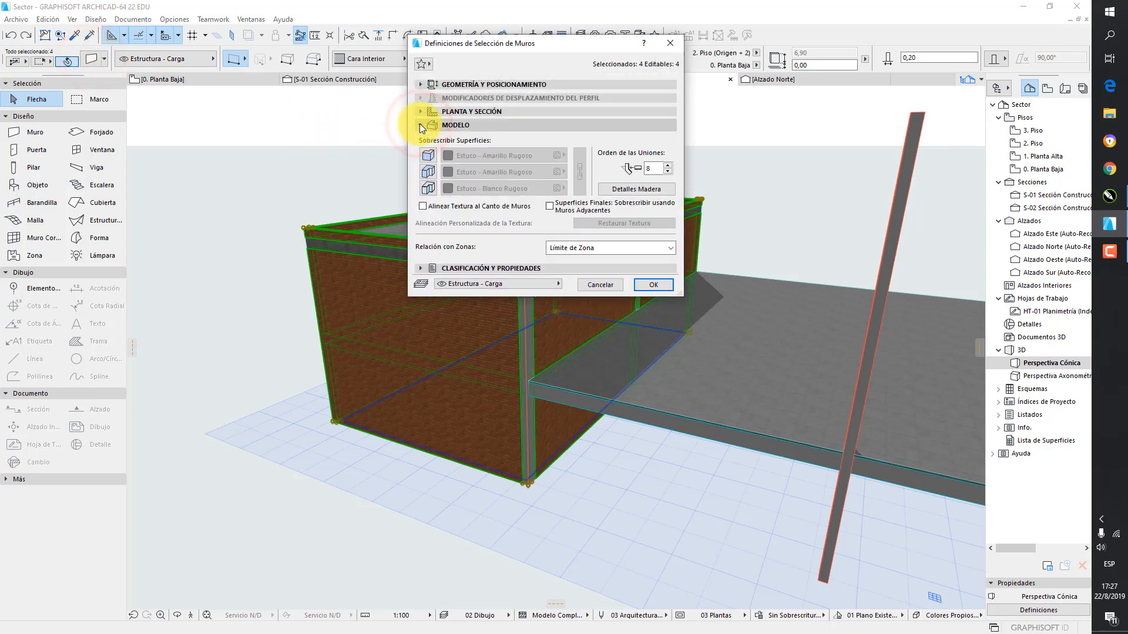
click(429, 154)
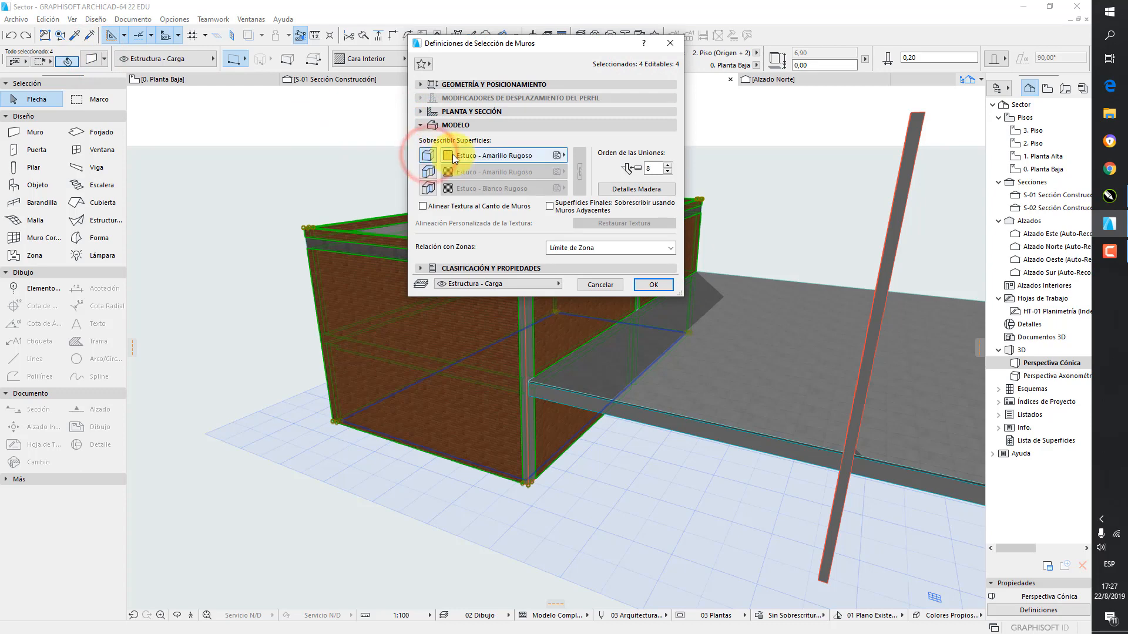
click(483, 156)
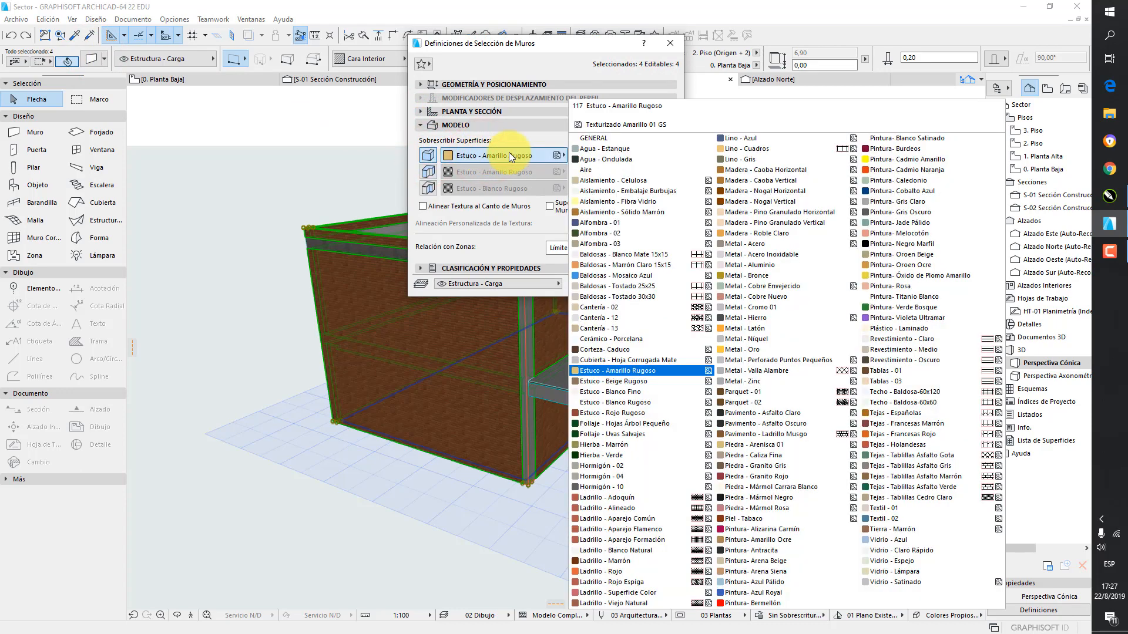
click(902, 148)
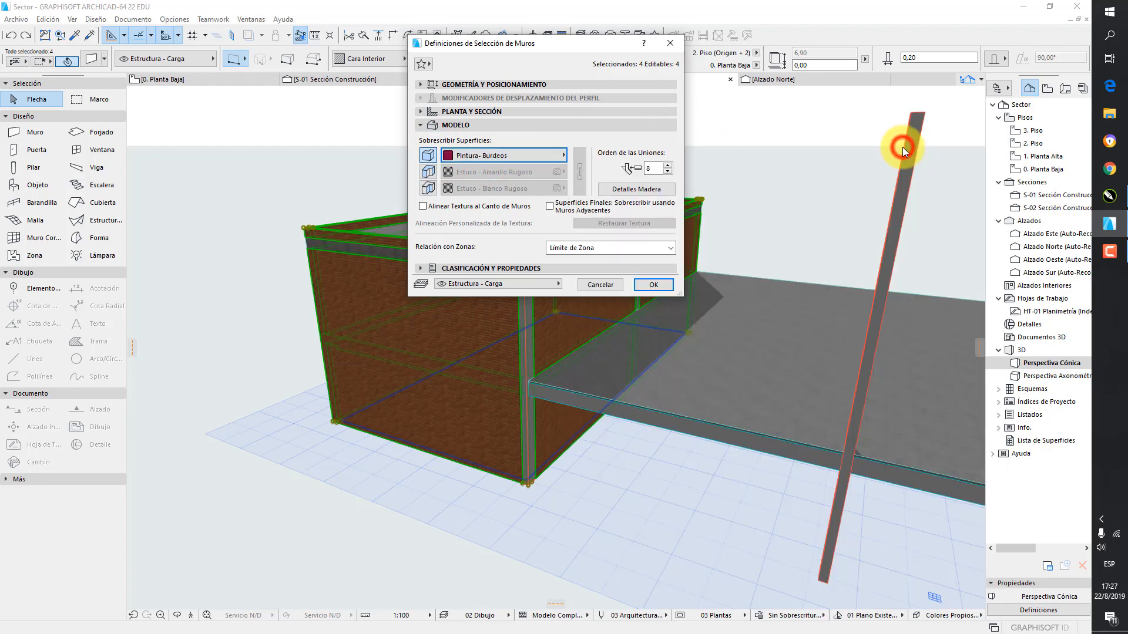
Override the walls' inner surface with Pintura- Blanco Satinado, apply the settings and check the enclosure in 3D
click(428, 188)
click(473, 189)
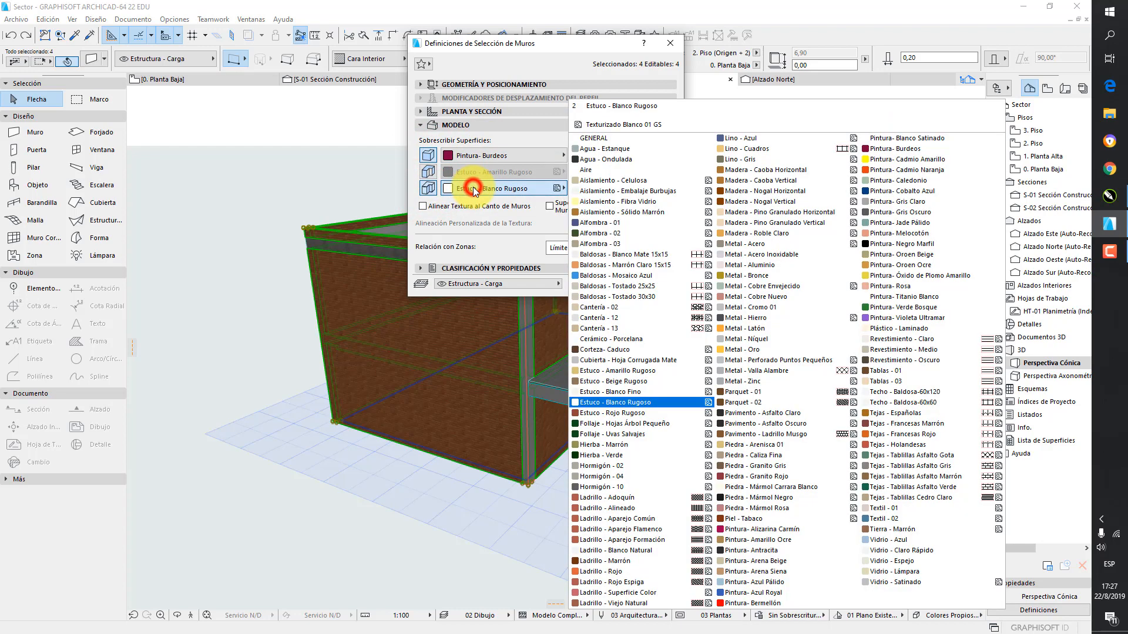
click(888, 138)
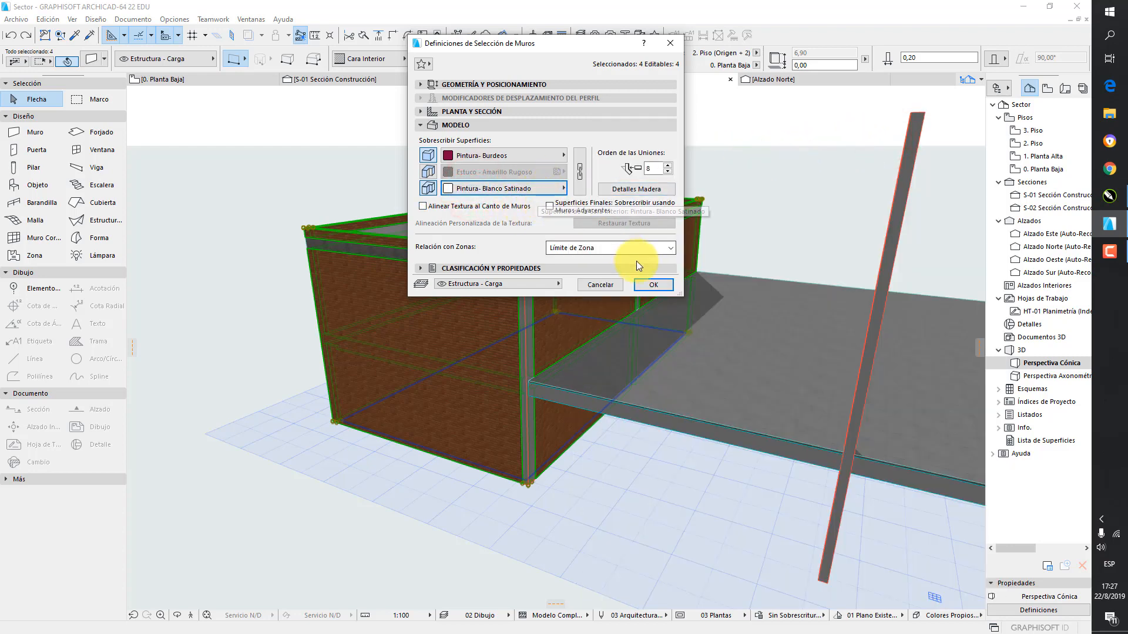
click(766, 215)
shift+middle_drag(499, 183, 744, 235)
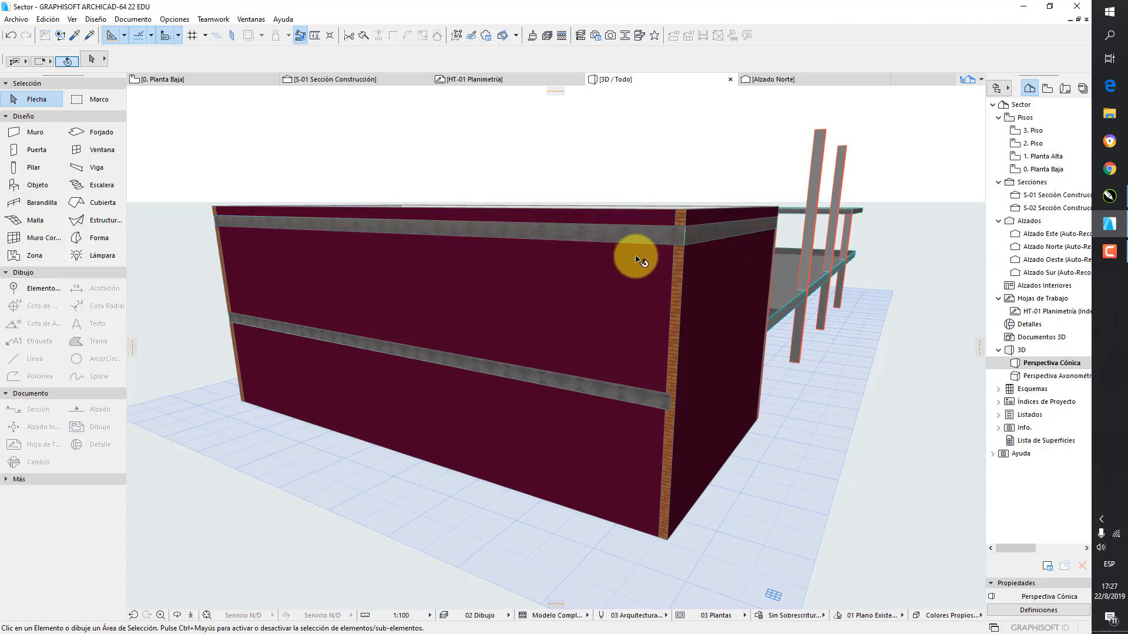
shift+middle_drag(637, 254, 629, 277)
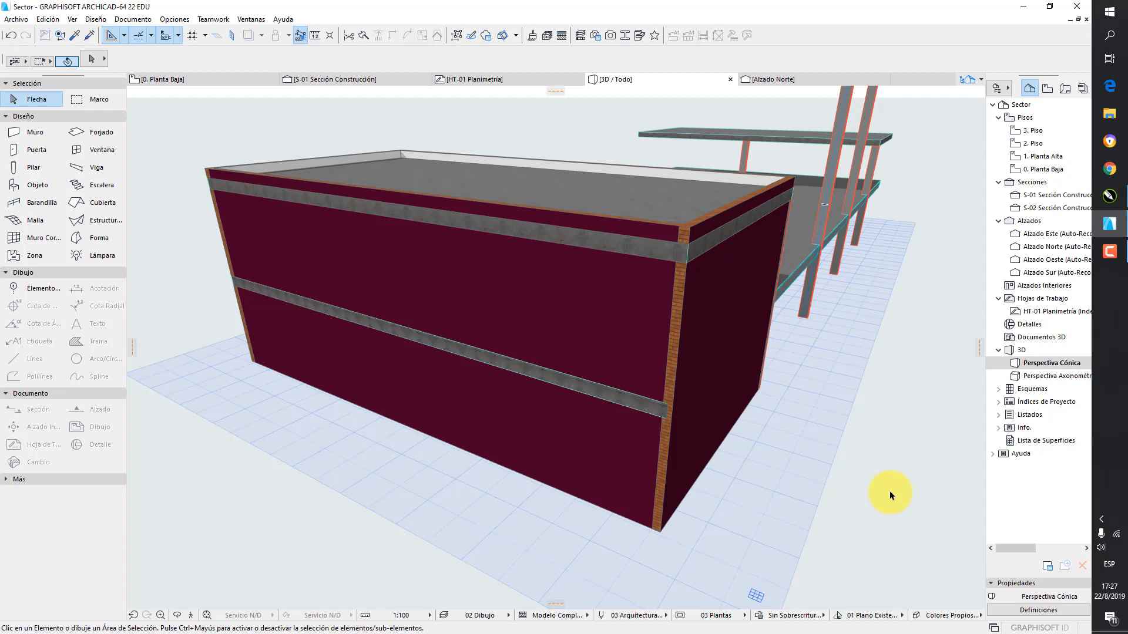
Override the edge surfaces of the four enclosure walls with Pintura- Burdeos
click(631, 337)
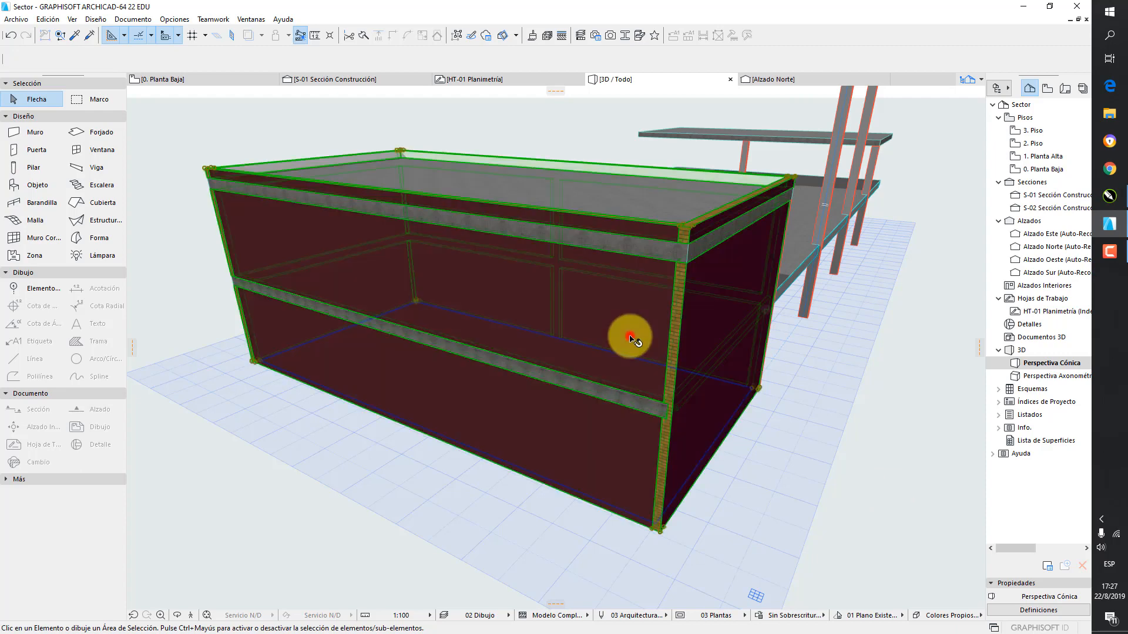
click(89, 59)
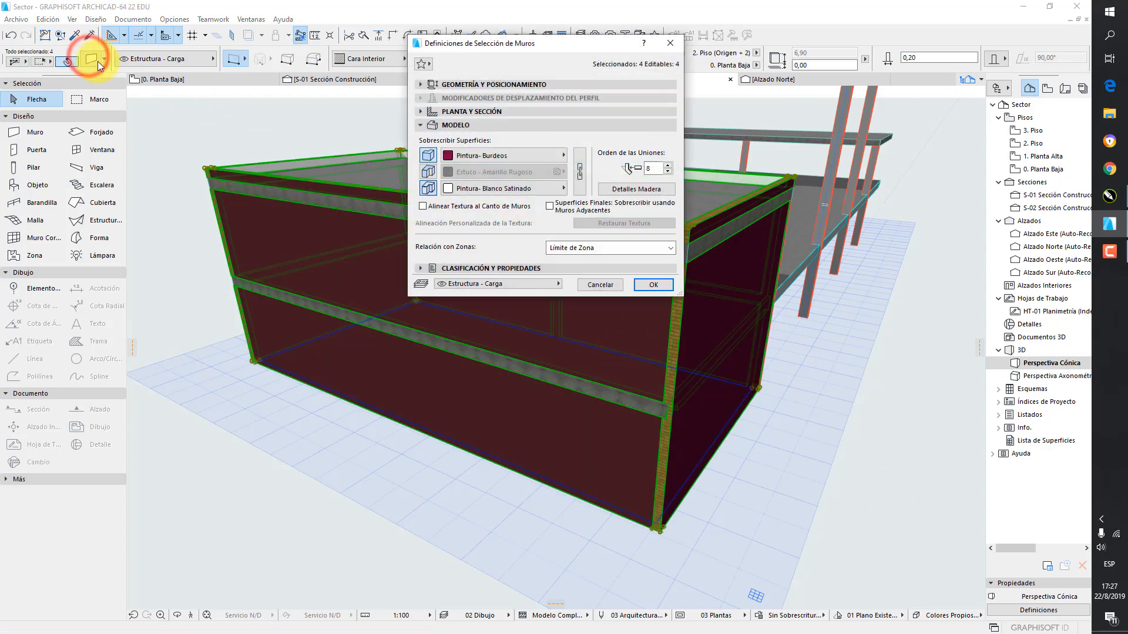
click(429, 172)
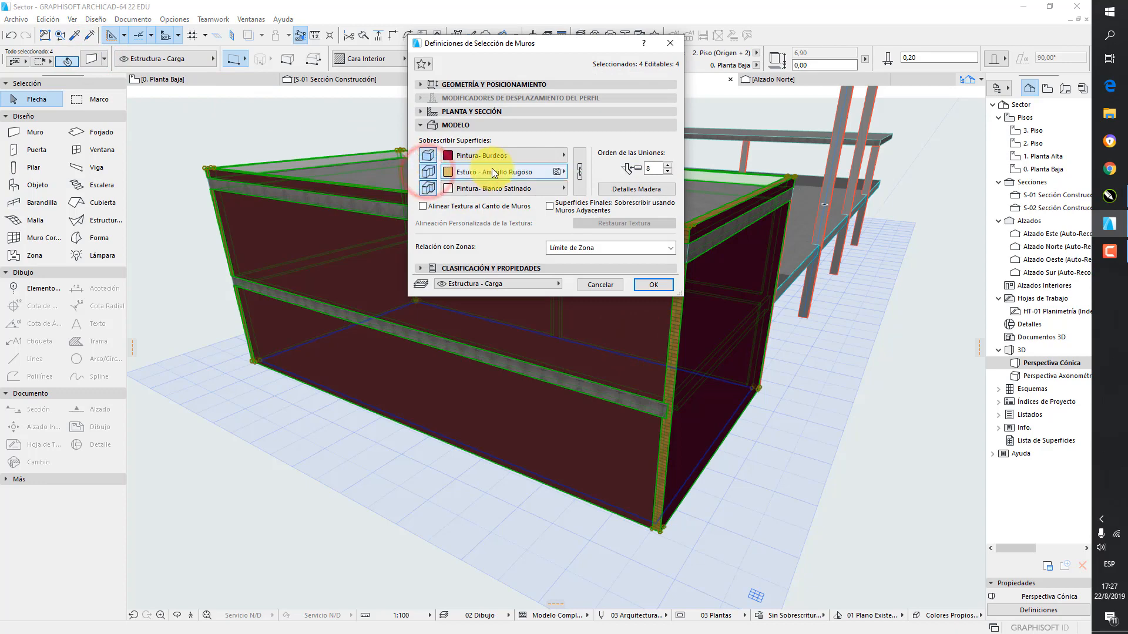
click(493, 171)
click(909, 154)
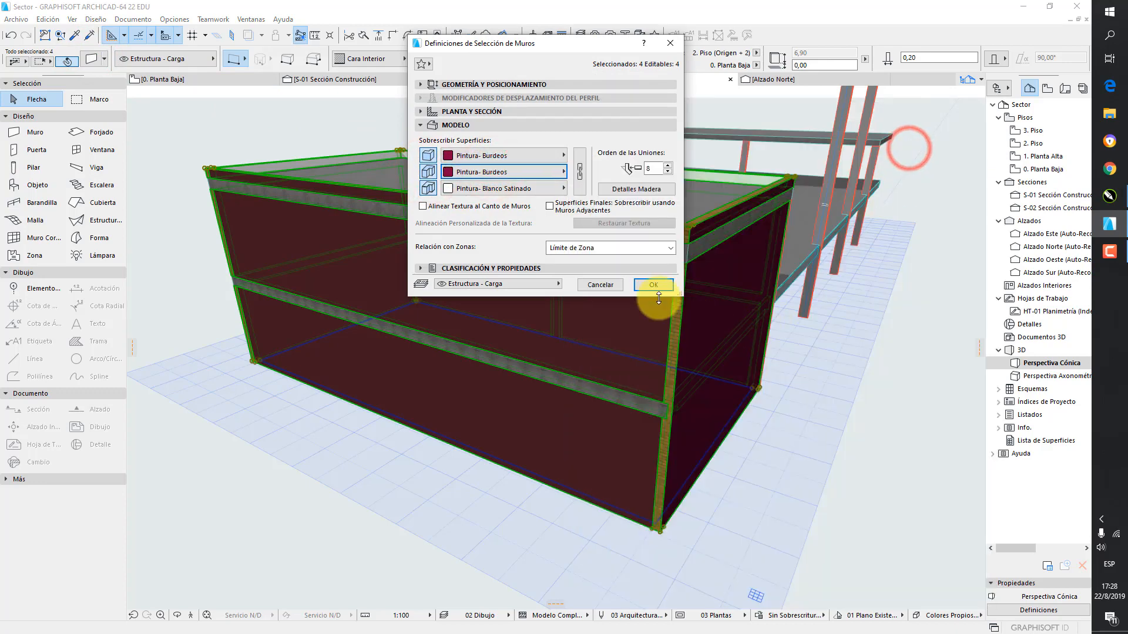
click(651, 284)
drag(918, 413, 605, 275)
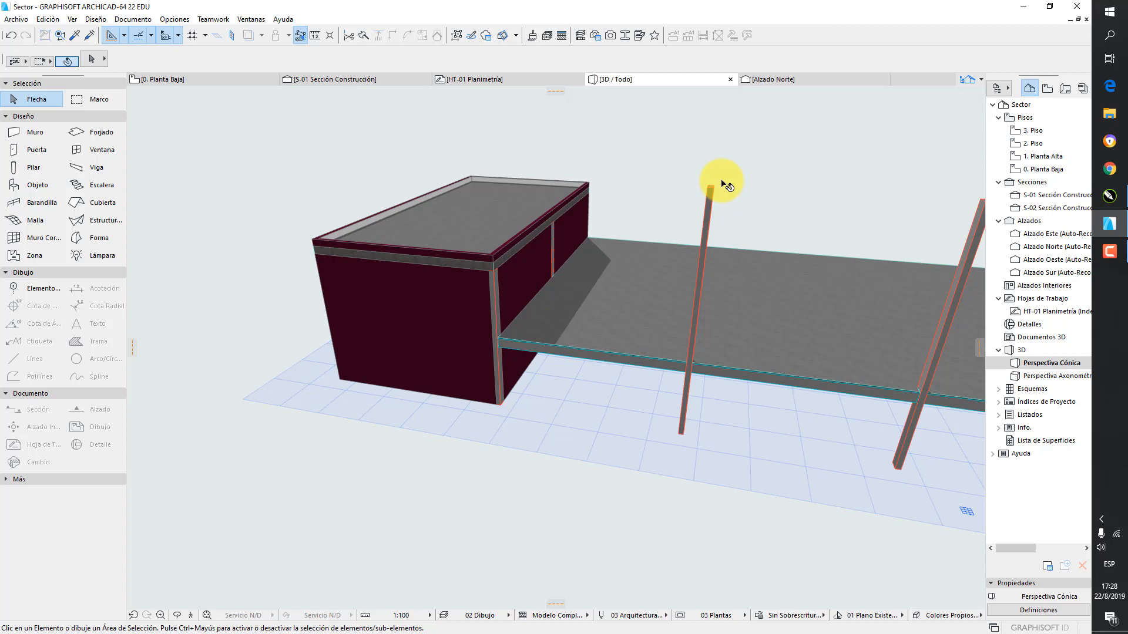
Set the thickness of the four enclosure walls to 0,21 m and inspect their corner and slab edges in 3D
click(448, 307)
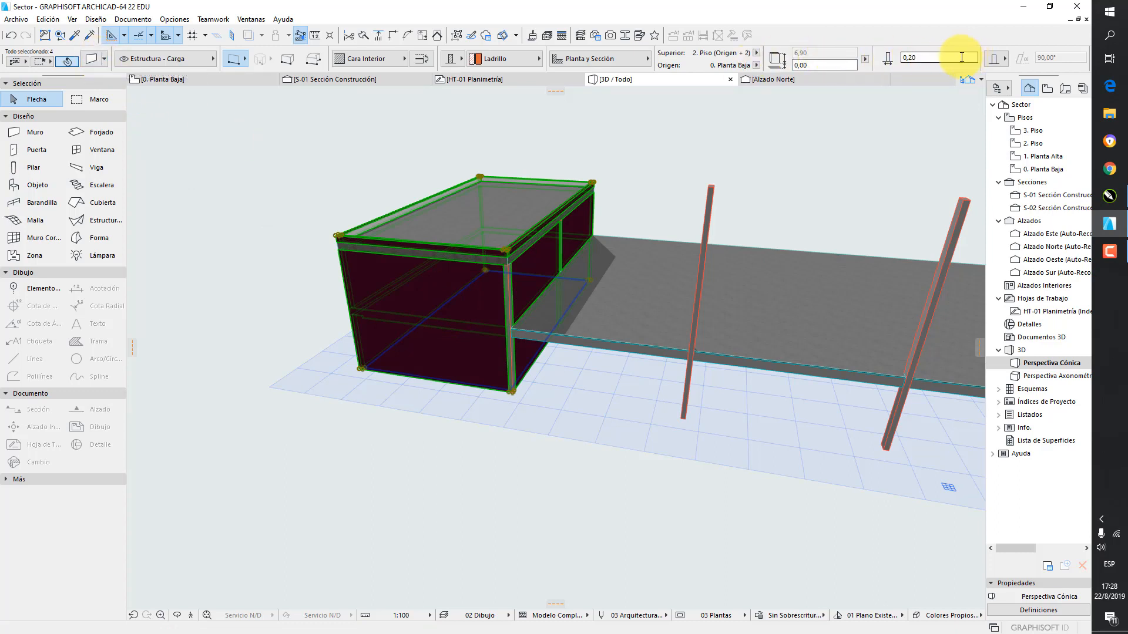
double_click(927, 58)
text(0,21)
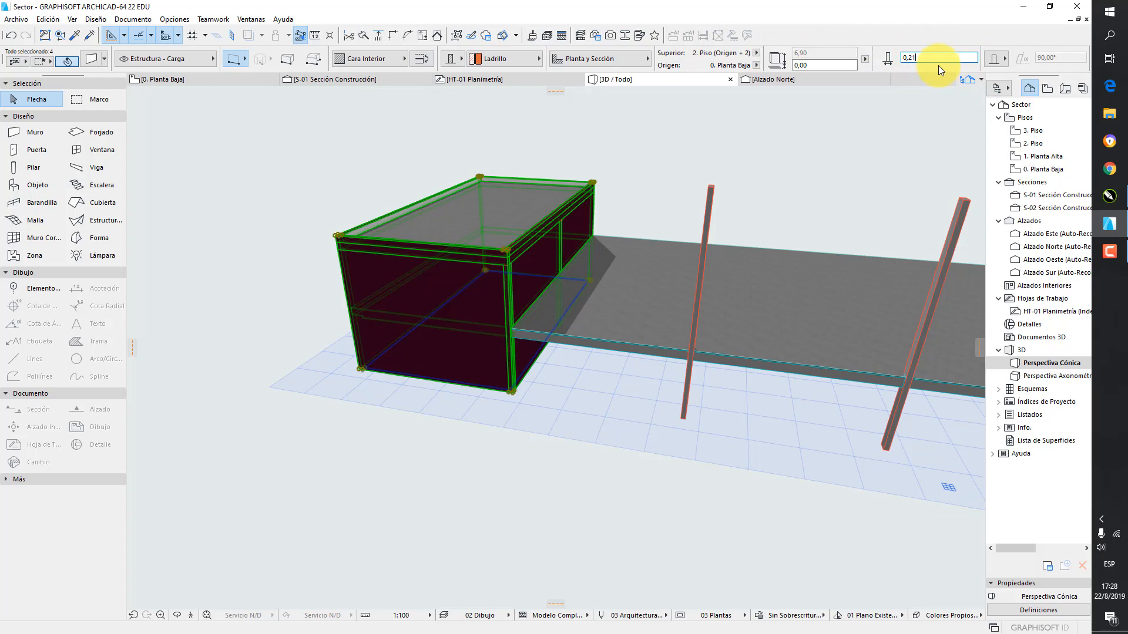
click(805, 117)
scroll(544, 296, up, 2)
scroll(544, 295, up, 1)
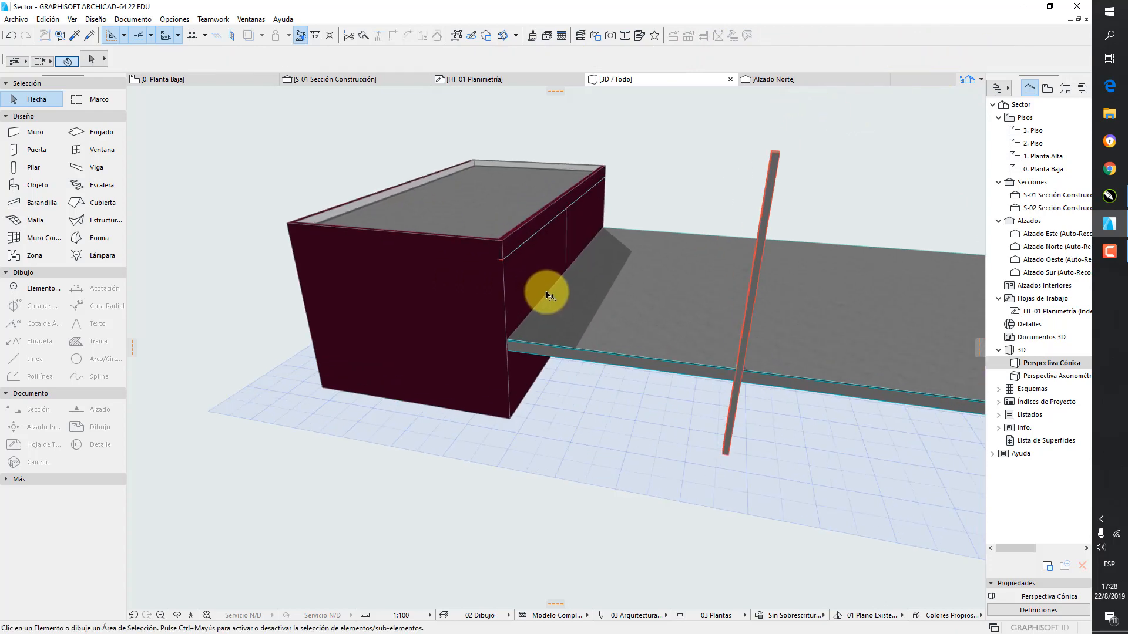
shift+middle_drag(541, 289, 594, 300)
scroll(533, 285, up, 2)
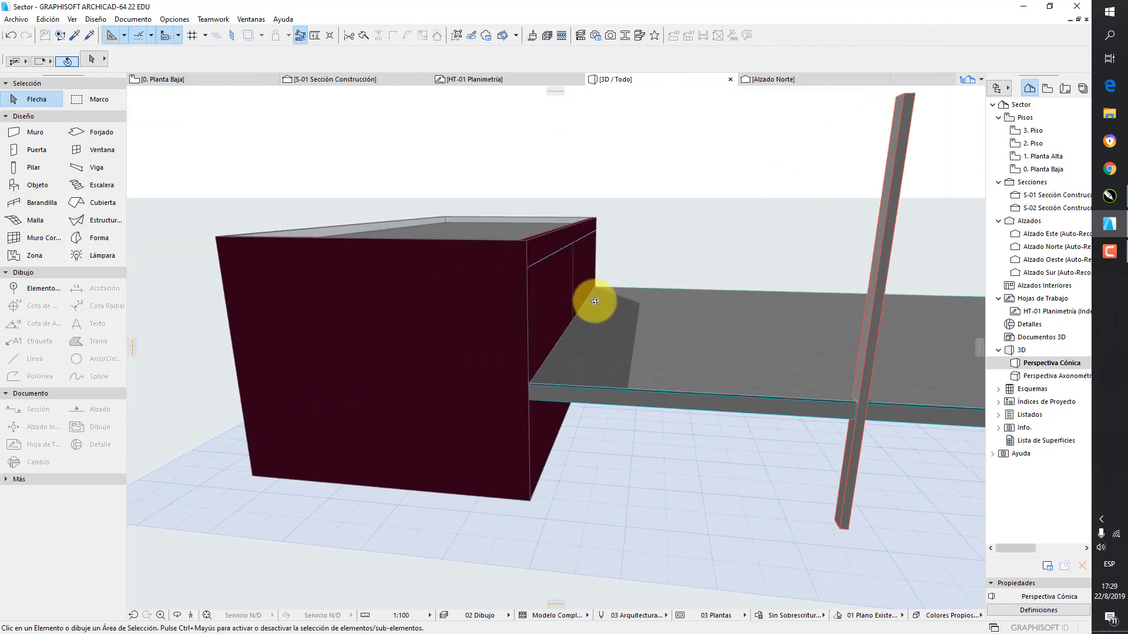
On the ground floor plan, copy the four enclosure walls 32,10 m horizontally, from their lower-right inner corner to the matching corner of Sanitarios Varones
shift+middle_drag(674, 271, 797, 220)
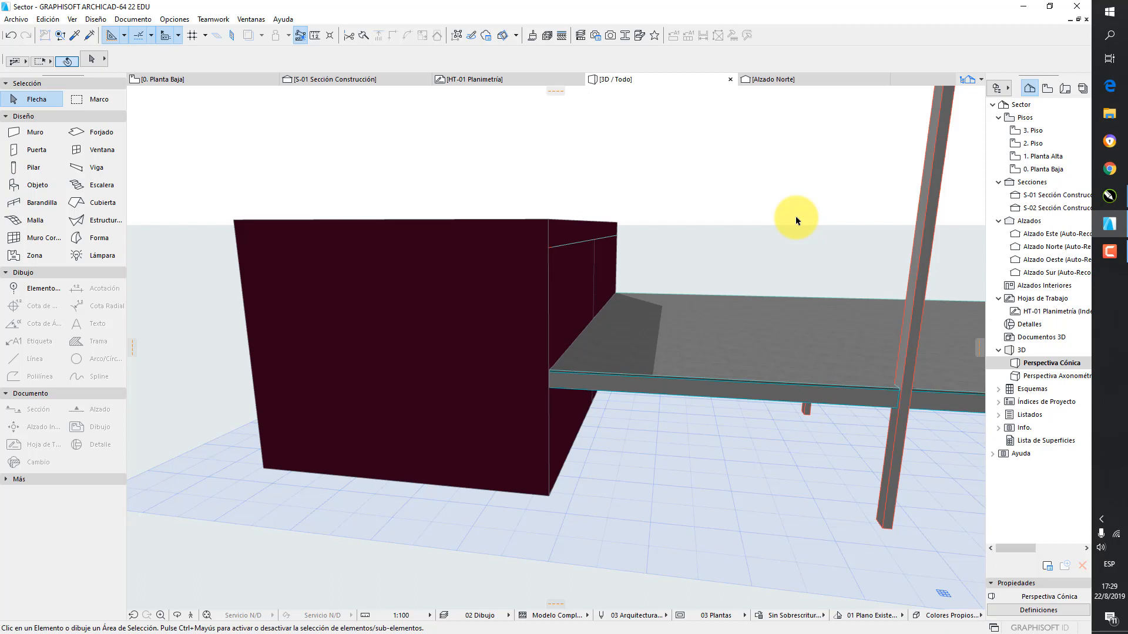
double_click(1043, 168)
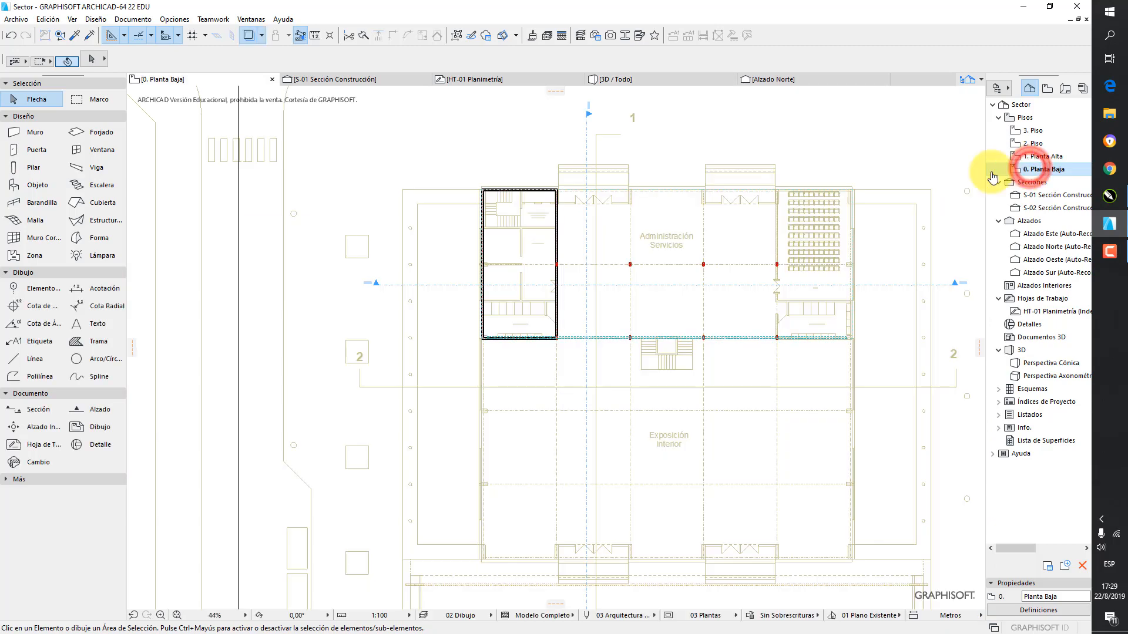
scroll(561, 235, up, 5)
click(579, 208)
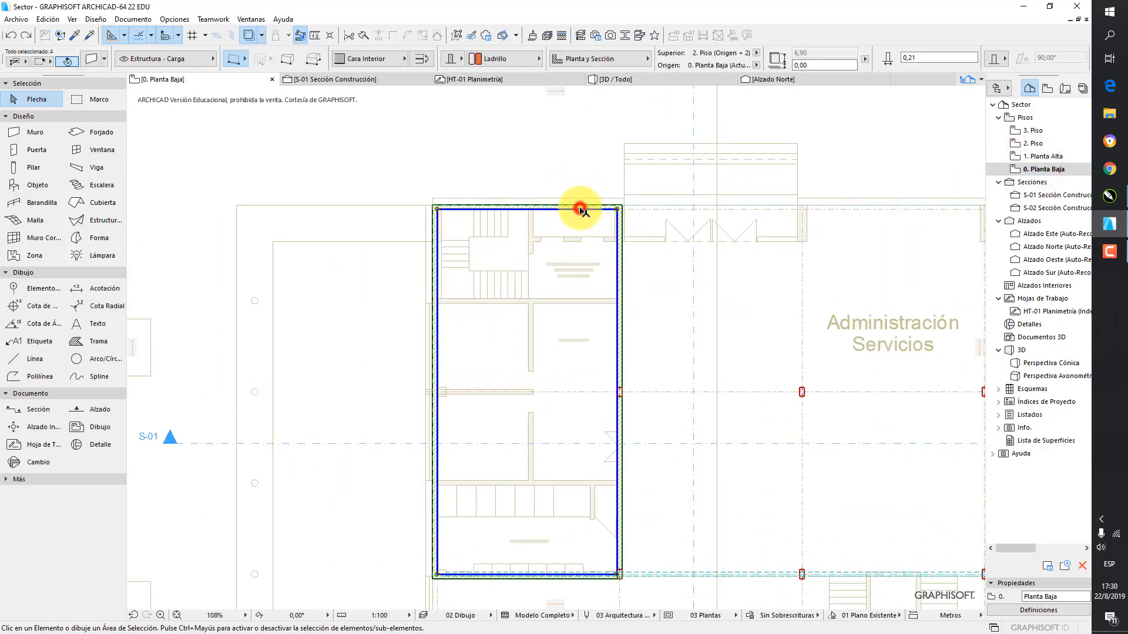
right_click(229, 144)
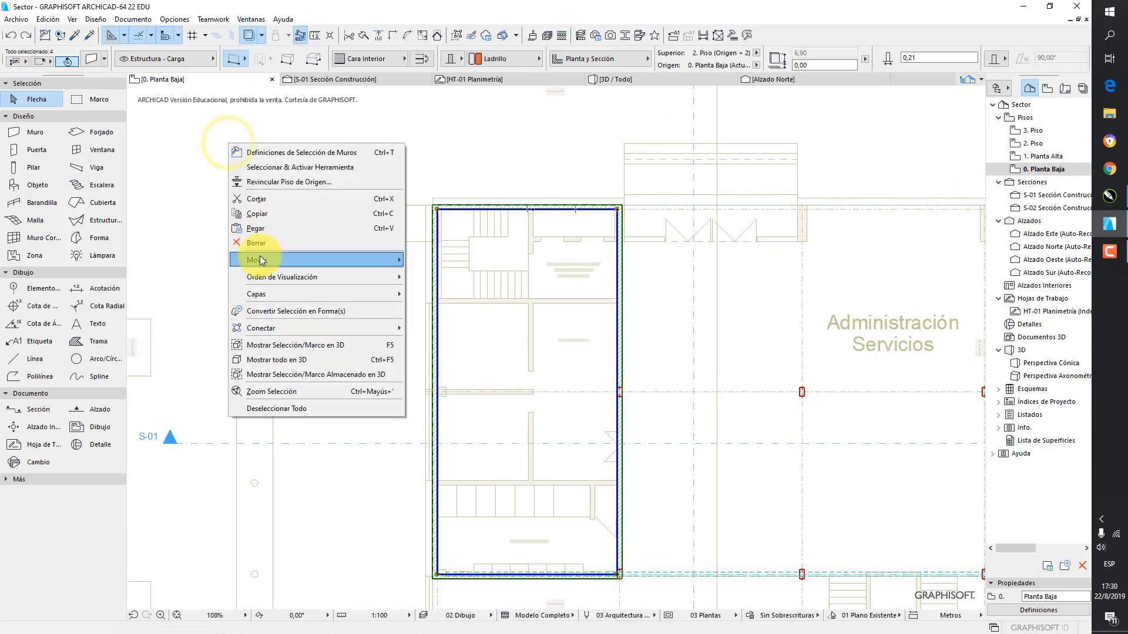
mouse_move(263, 262)
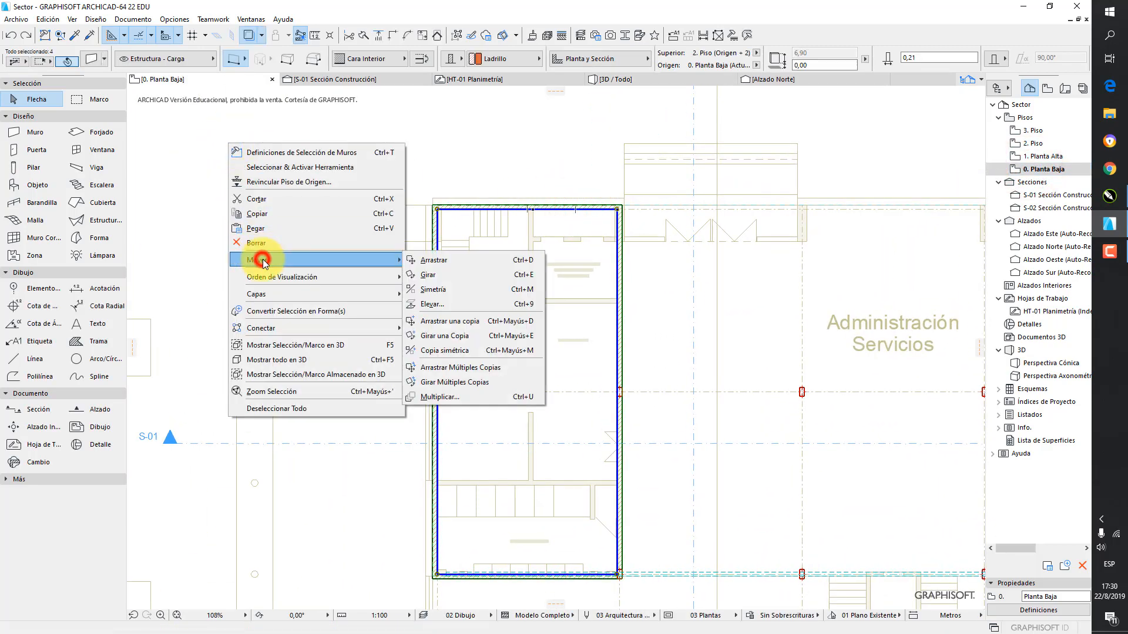
click(466, 327)
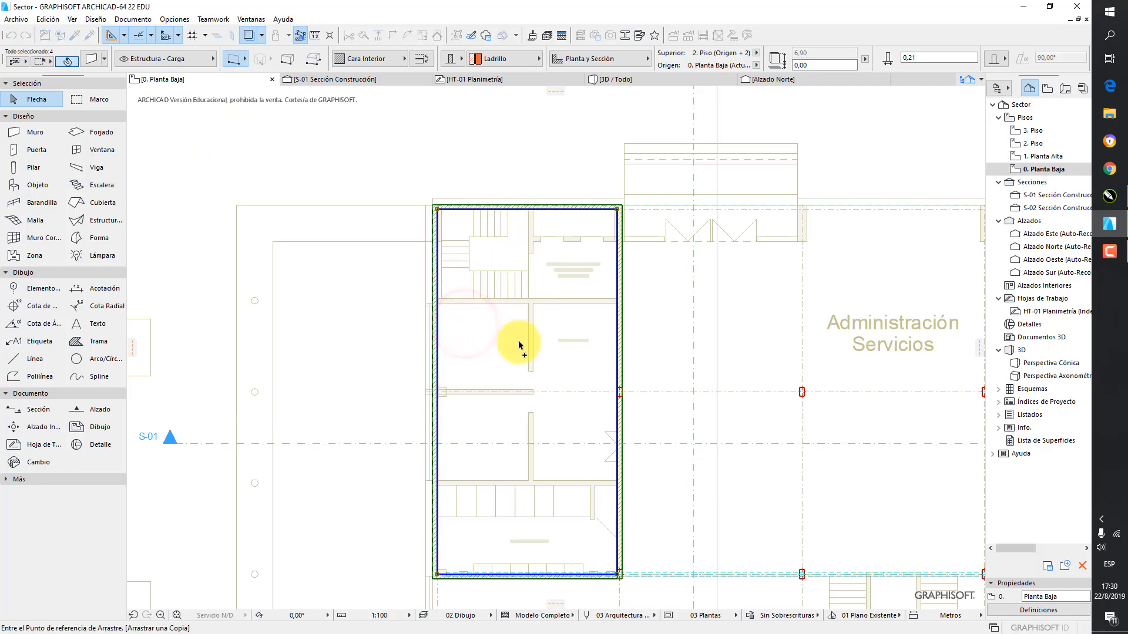
middle_drag(513, 364, 451, 228)
scroll(559, 262, down, 2)
middle_drag(559, 262, 423, 302)
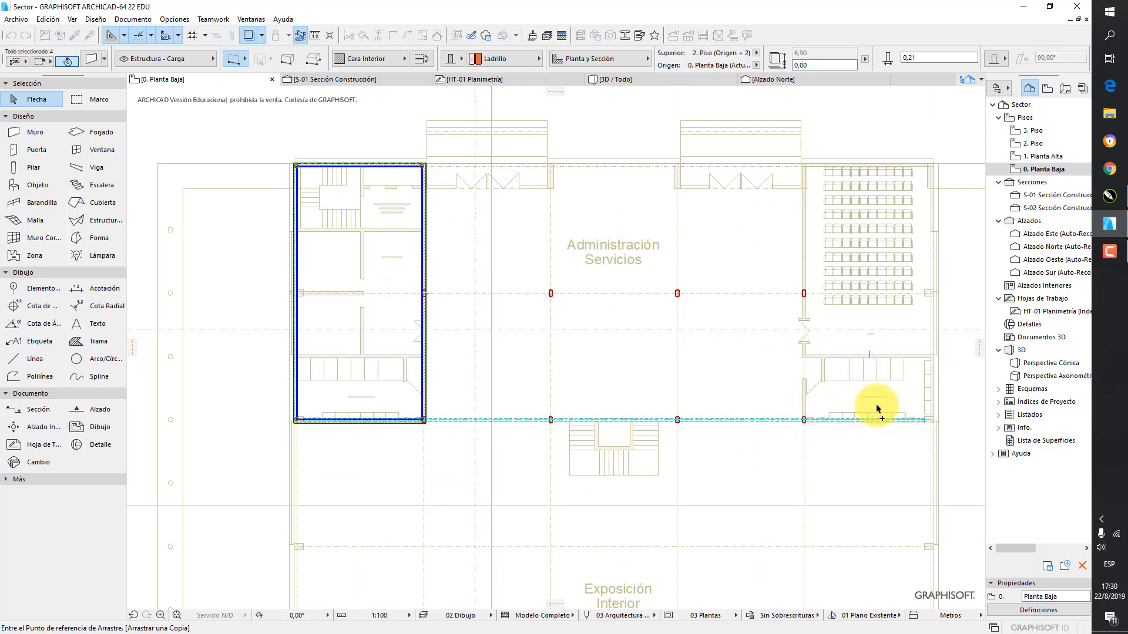
scroll(448, 416, up, 5)
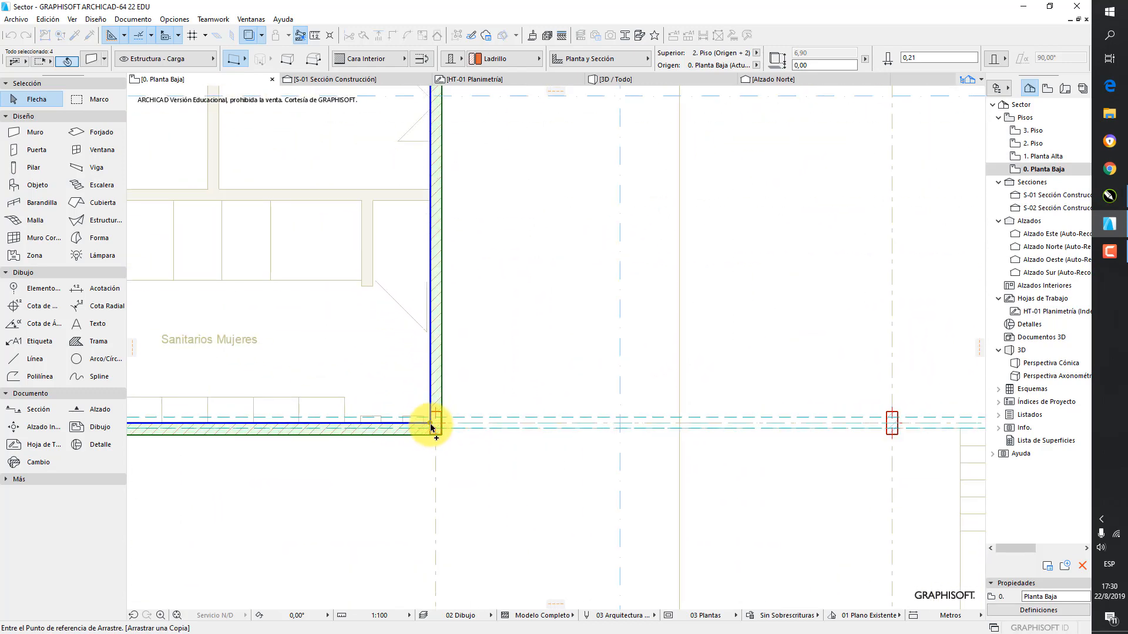
click(429, 418)
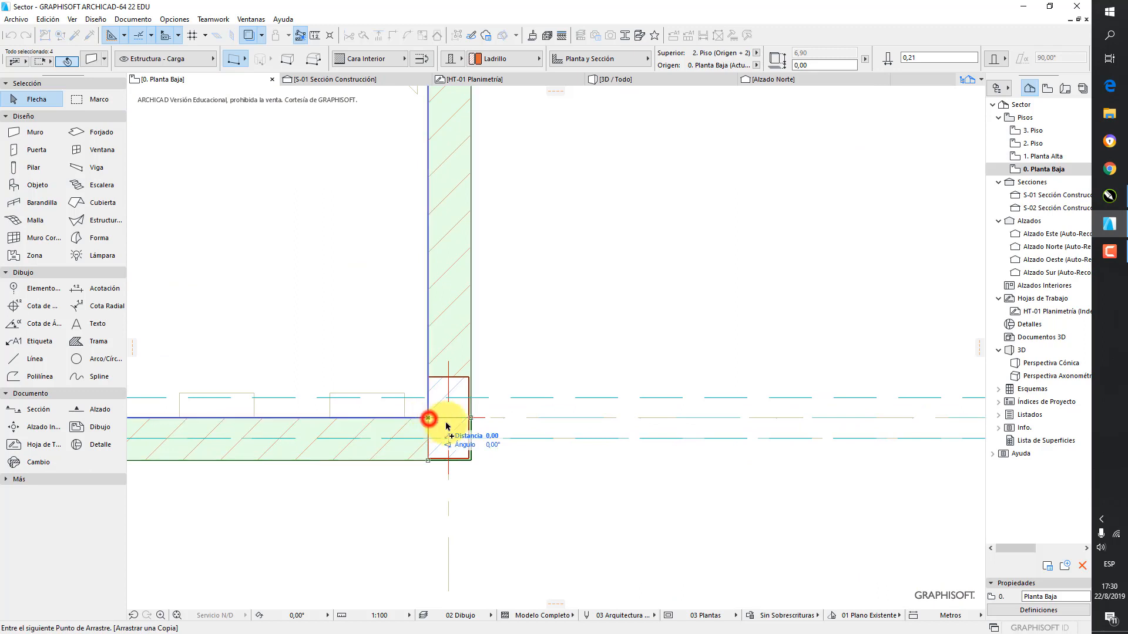
scroll(516, 390, down, 6)
middle_drag(369, 347, 229, 344)
middle_drag(678, 345, 132, 346)
scroll(598, 382, up, 6)
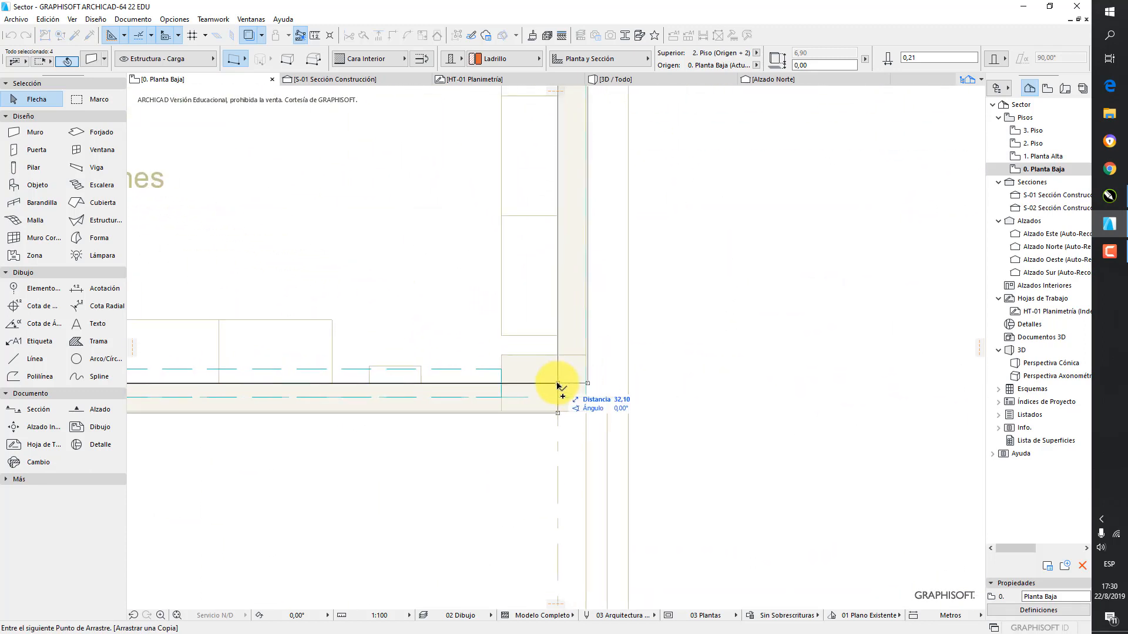
click(558, 385)
scroll(717, 327, down, 5)
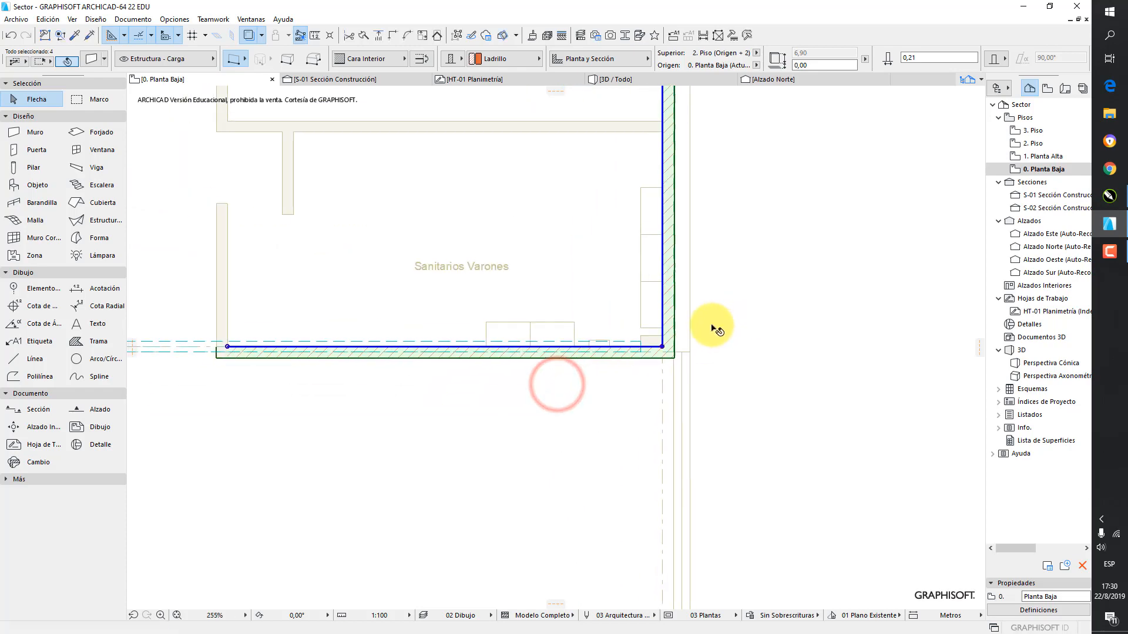
middle_drag(731, 259, 744, 371)
click(773, 186)
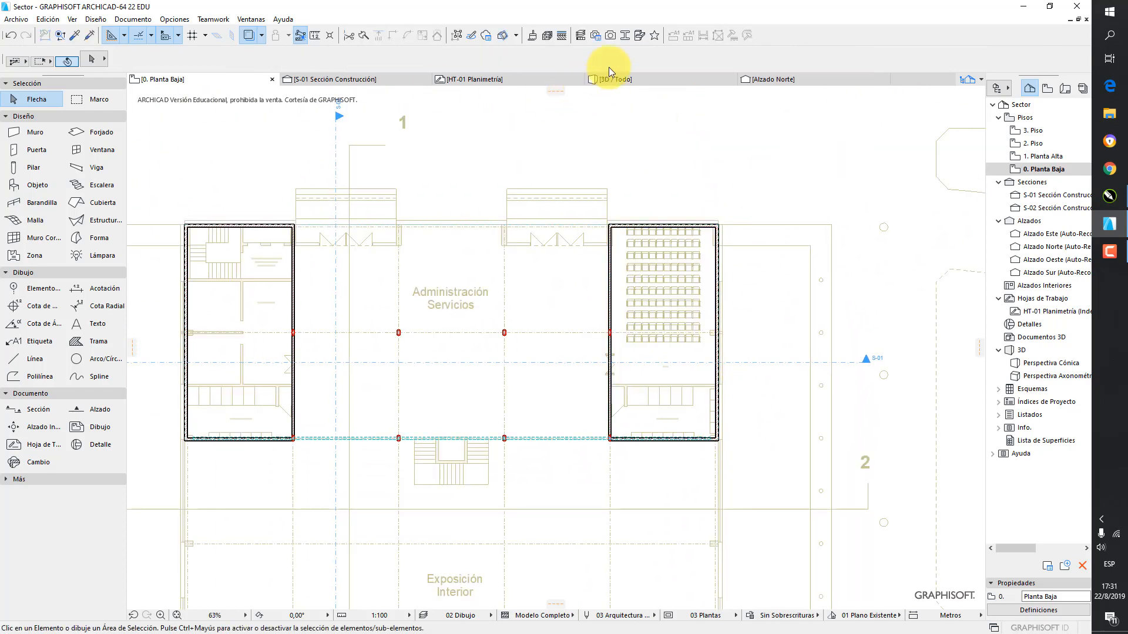
Check the copied wall enclosure against the original one and the slab between them in the 3D view
click(623, 78)
scroll(622, 201, down, 3)
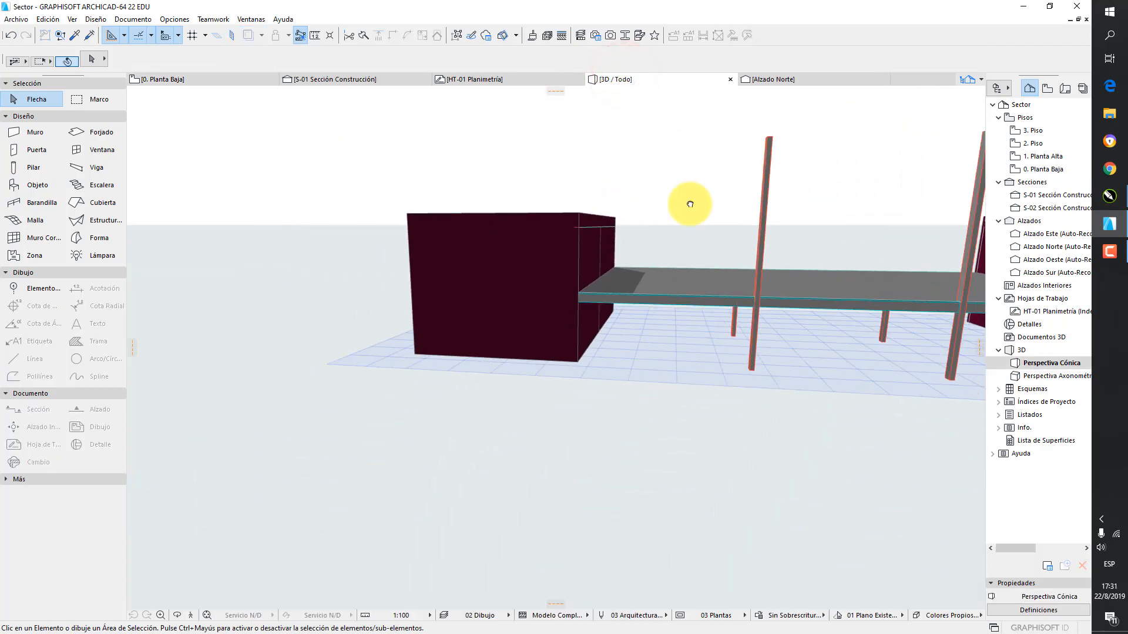
middle_drag(689, 204, 423, 238)
scroll(409, 237, down, 1)
shift+middle_drag(608, 240, 597, 216)
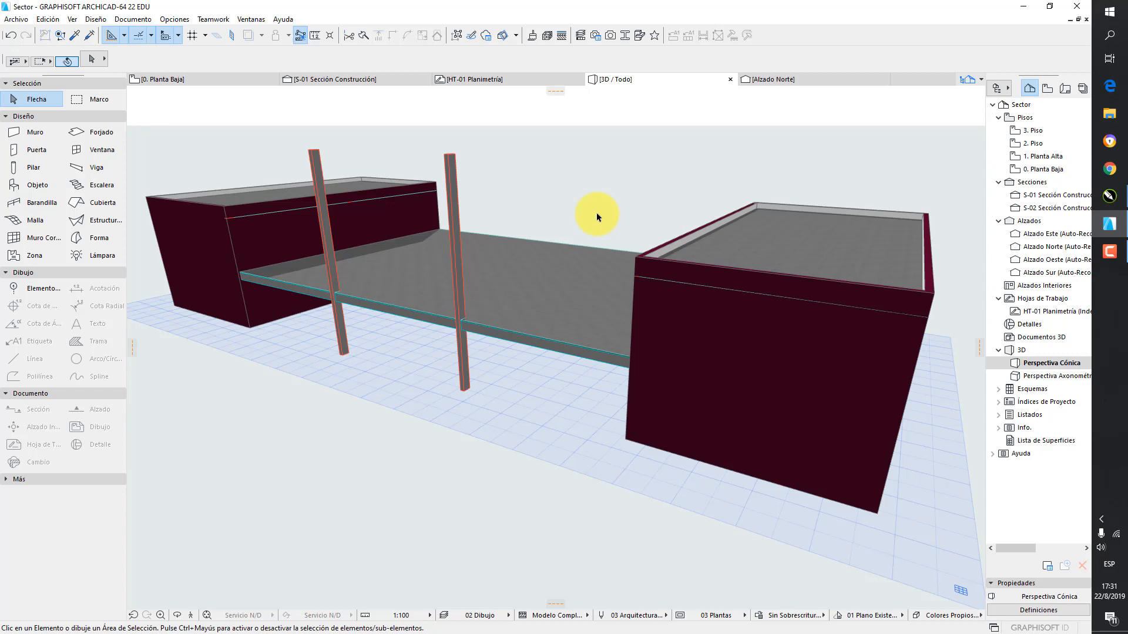
Back on the ground floor plan, link the default wall top to 1. Planta Alta with a top offset of -0,35 m
click(1043, 170)
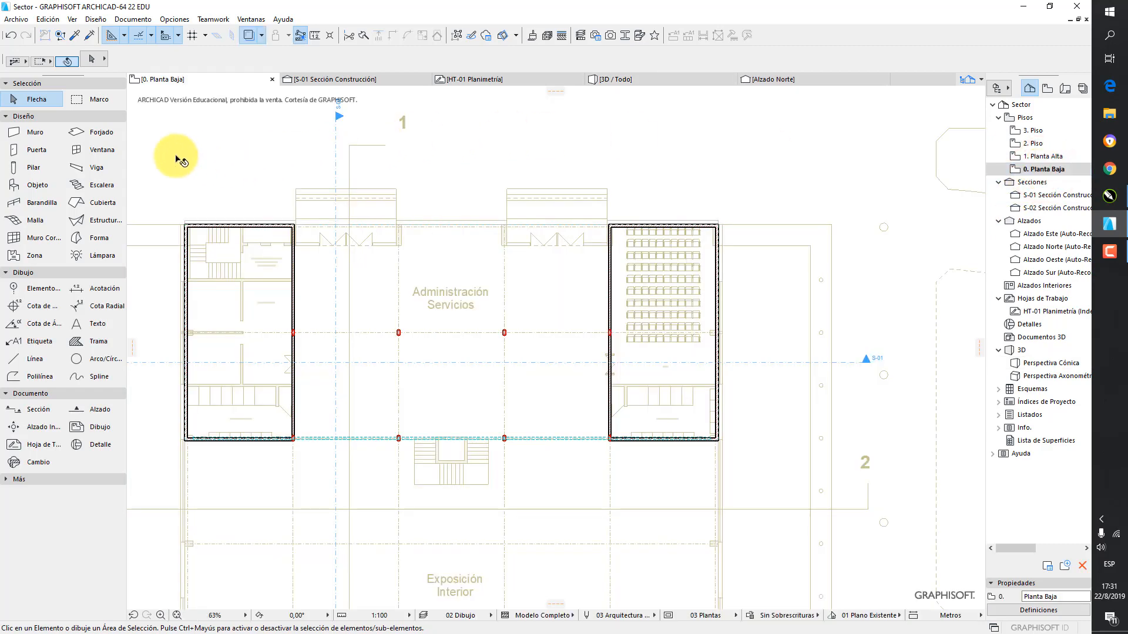
double_click(33, 134)
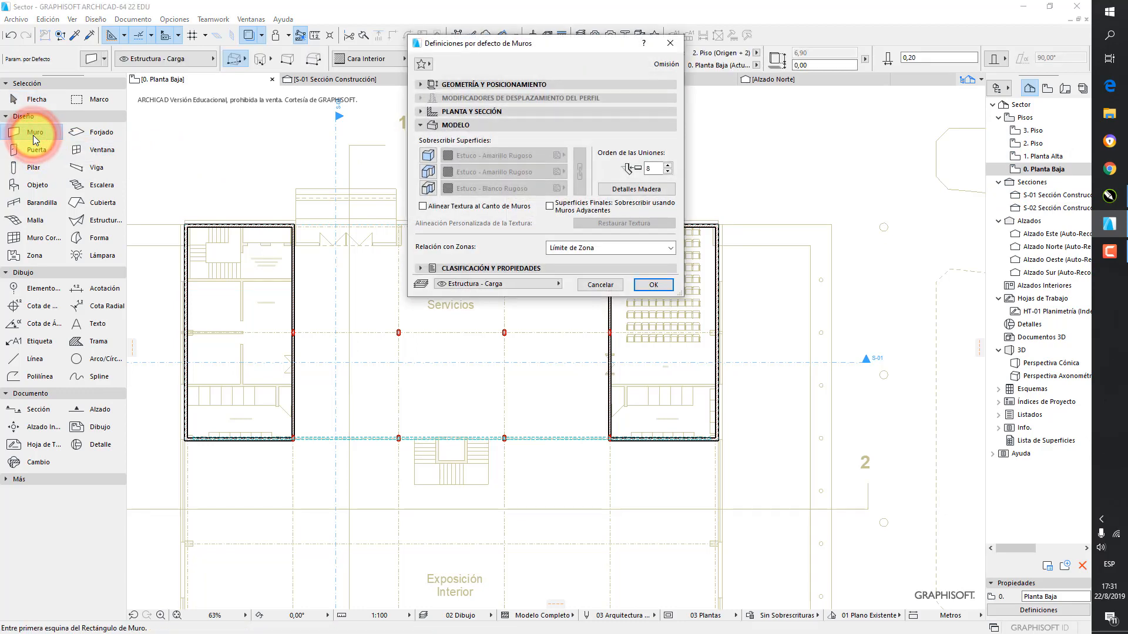
click(421, 85)
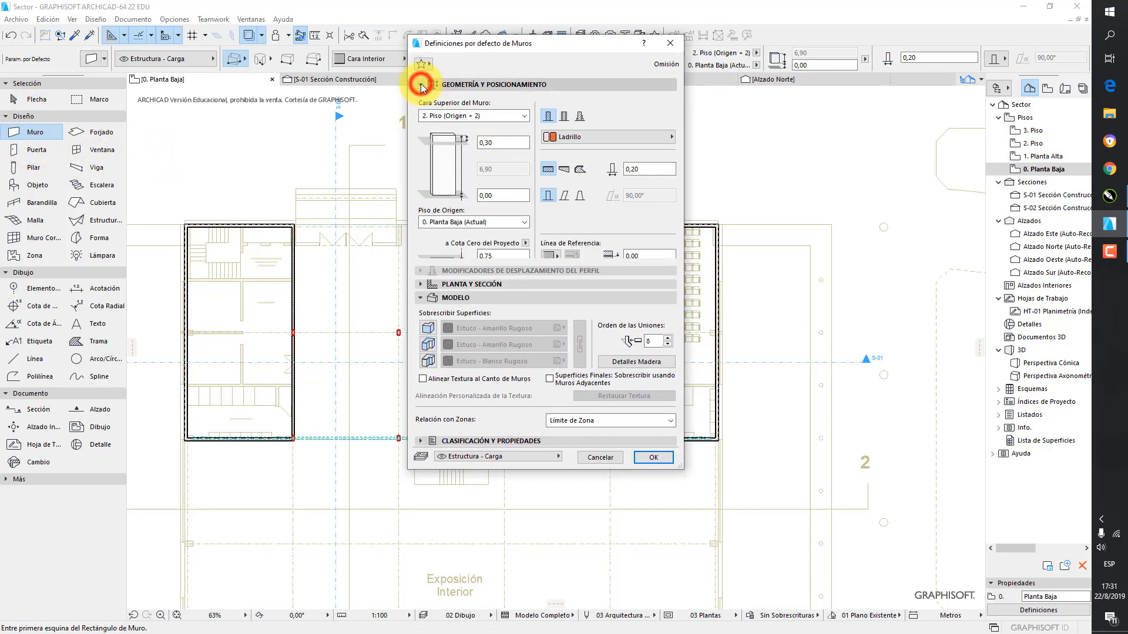
click(503, 114)
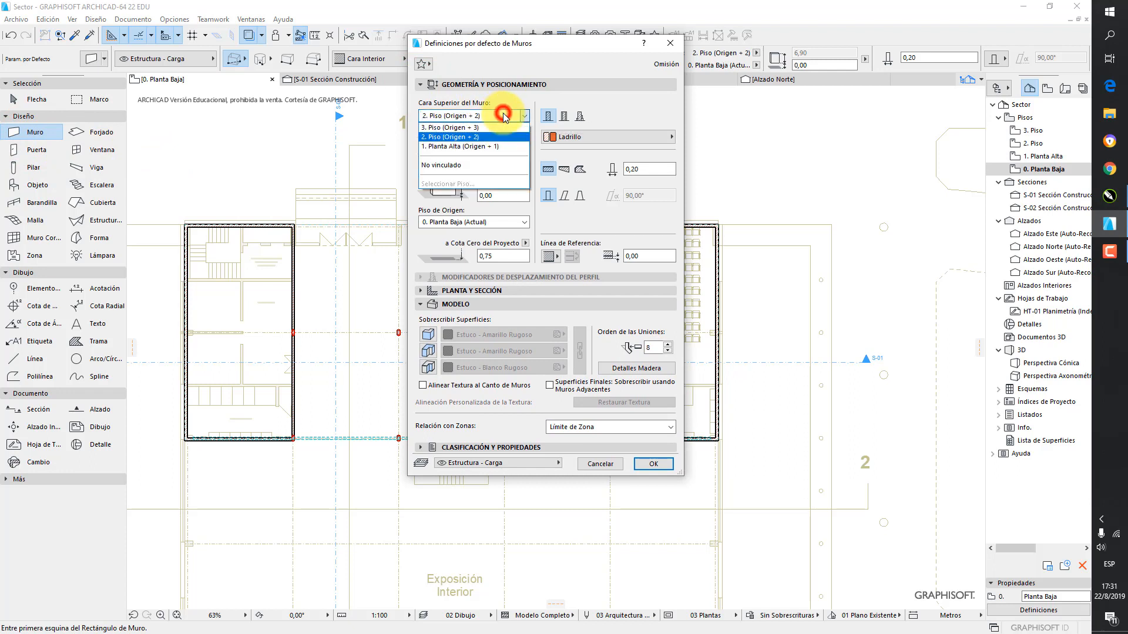
click(496, 146)
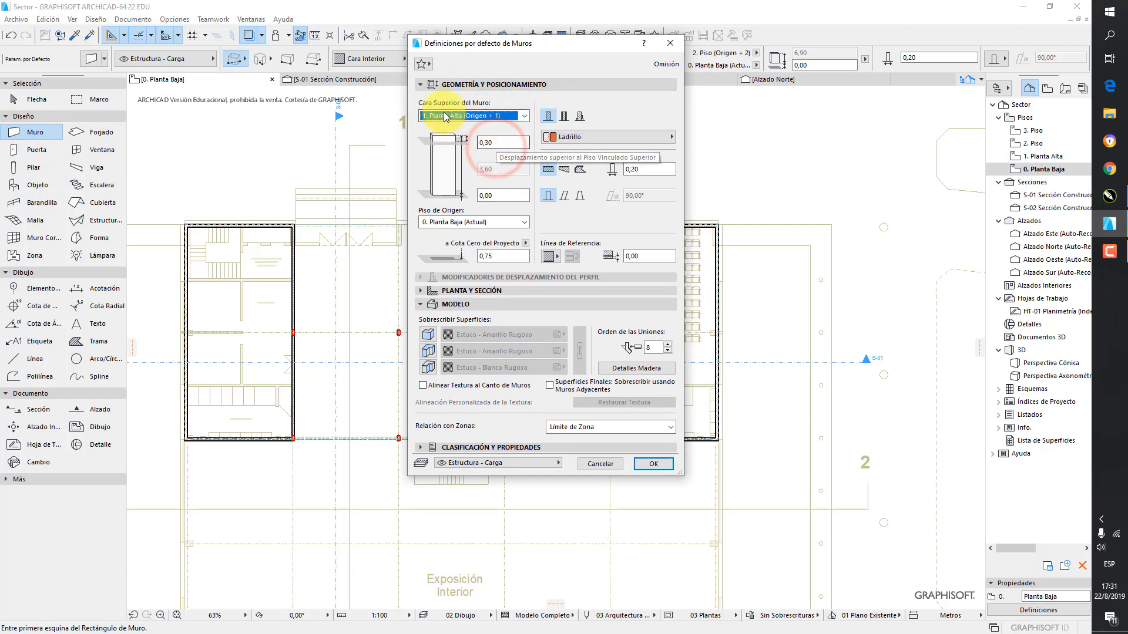
click(496, 143)
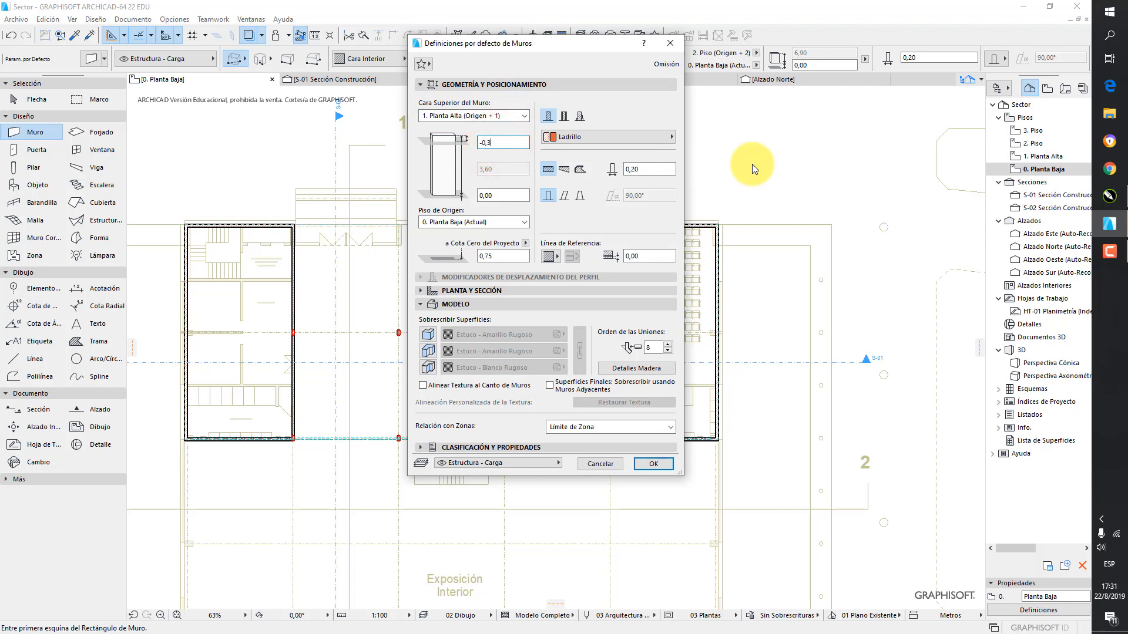
text(-0,35)
click(502, 195)
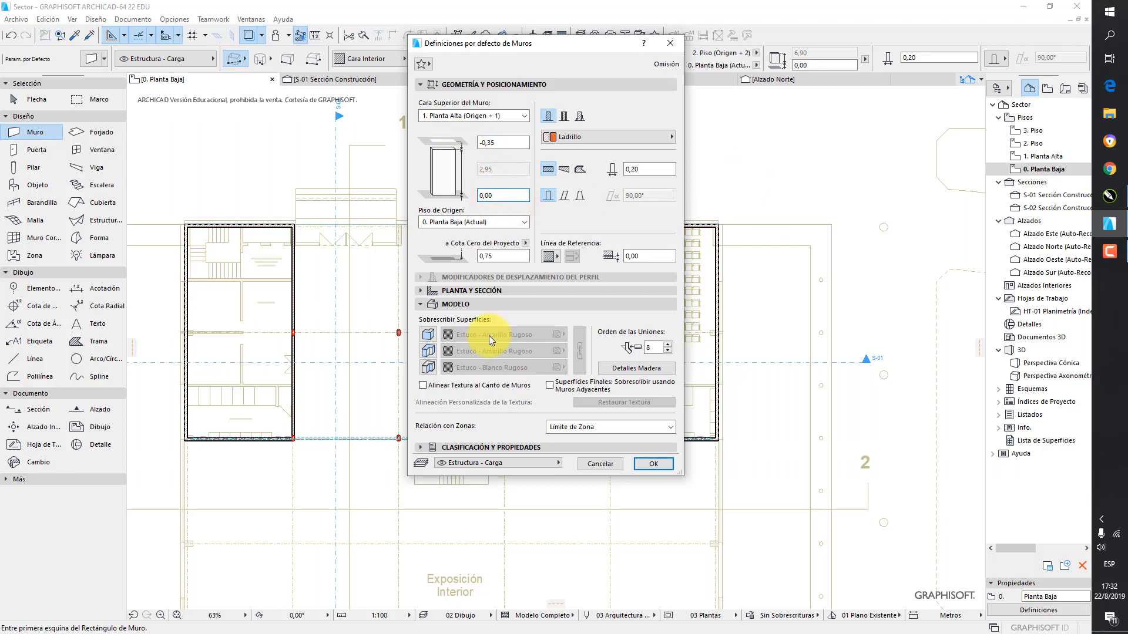
Override all three default wall surfaces with Pintura- Blanco Satinado, link them together and apply the settings
click(427, 334)
click(429, 351)
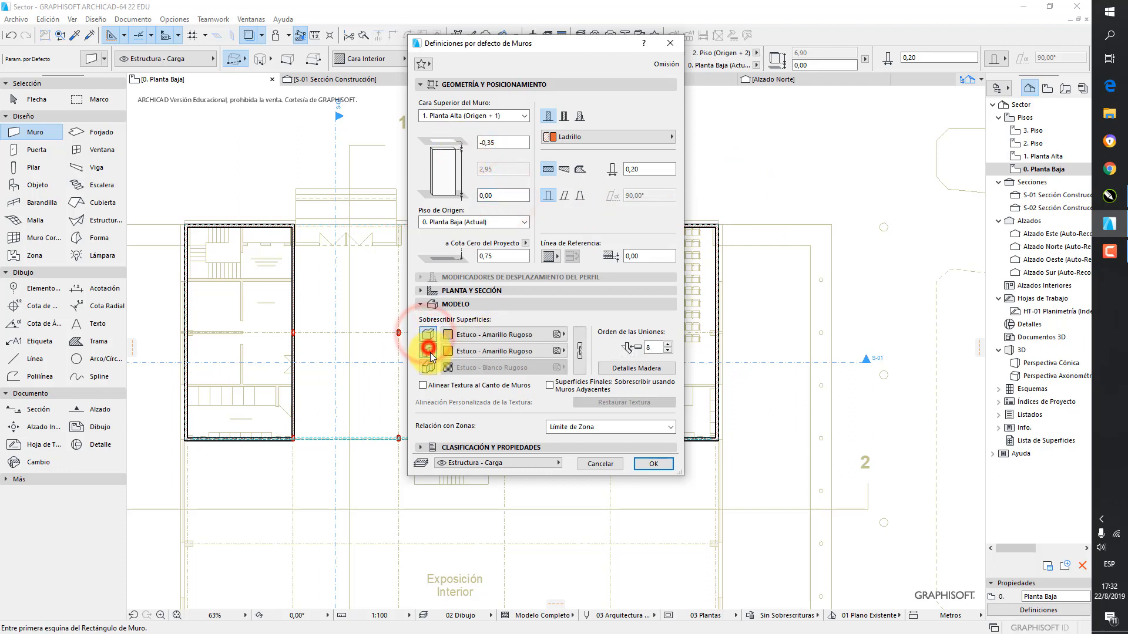
click(428, 367)
click(515, 334)
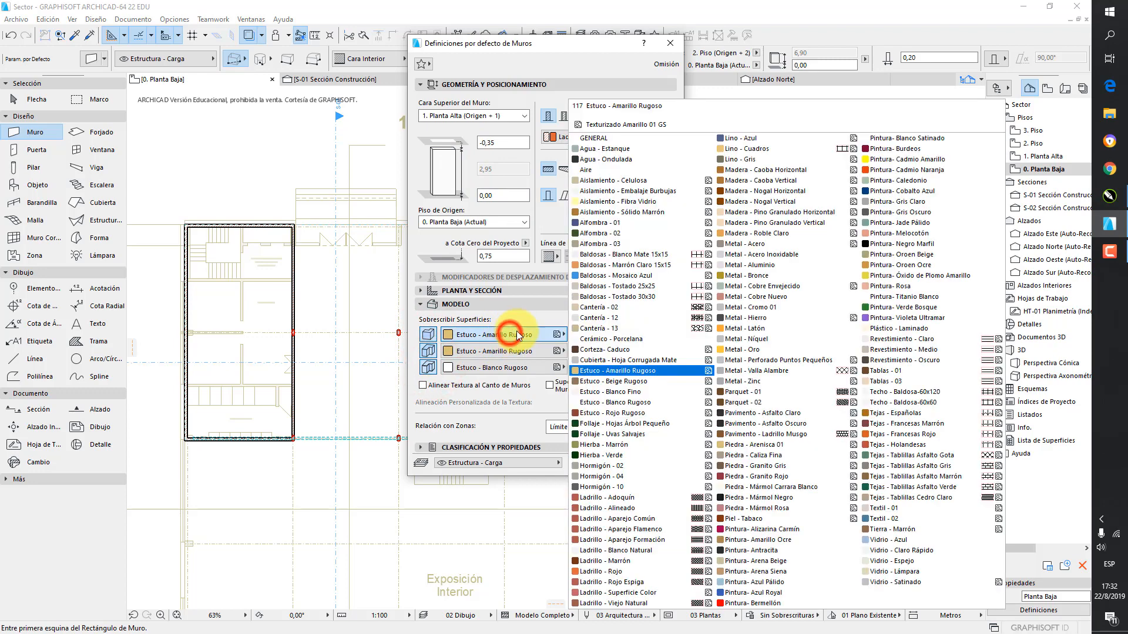
click(909, 139)
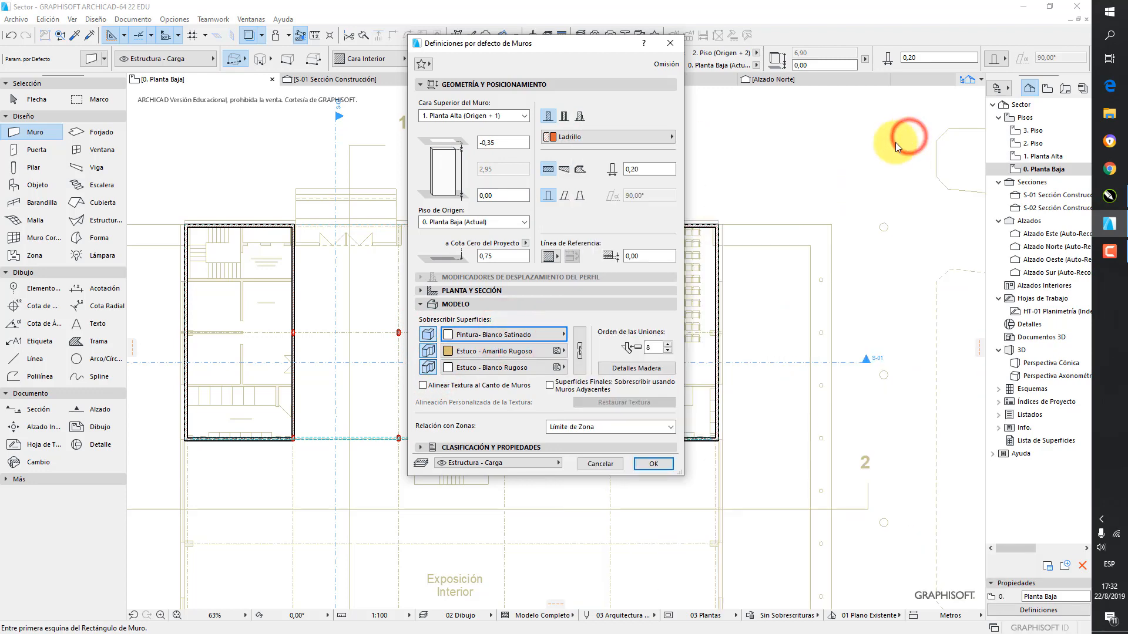
click(584, 347)
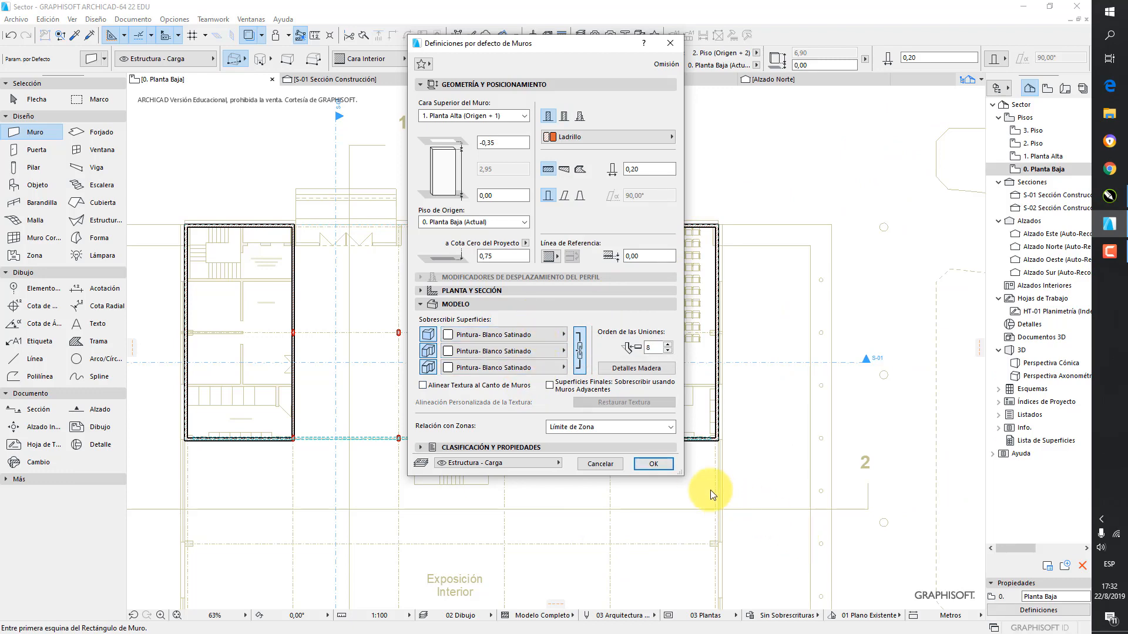
click(667, 464)
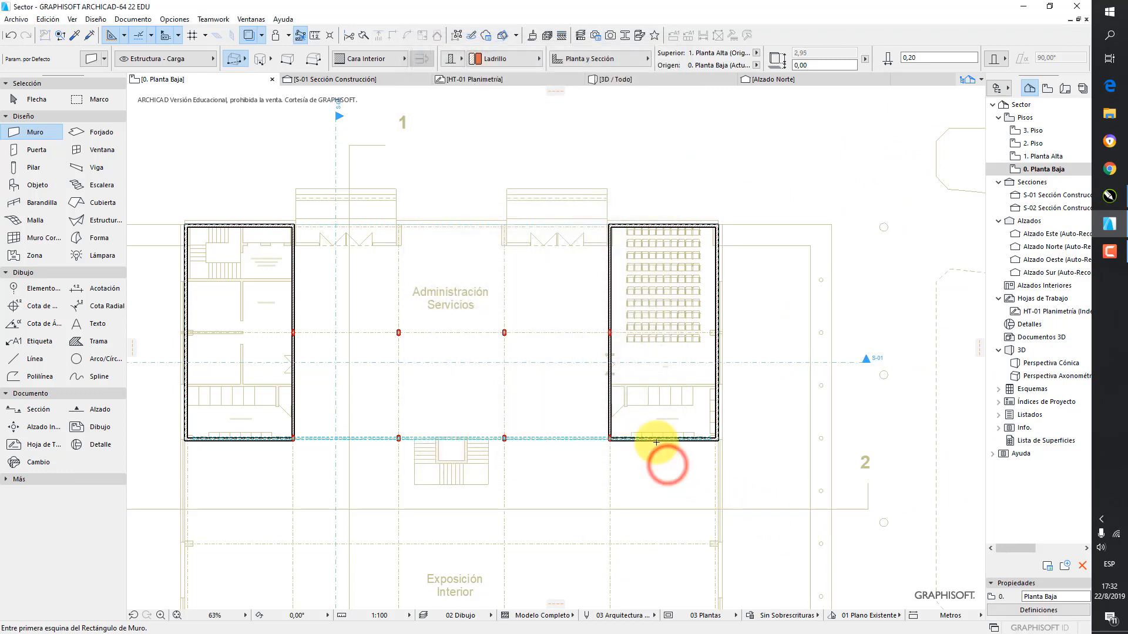
Draw a single horizontal wall along the upper edge of Sanitarios Mujeres, between the side walls, flipping its body above the reference line
click(244, 58)
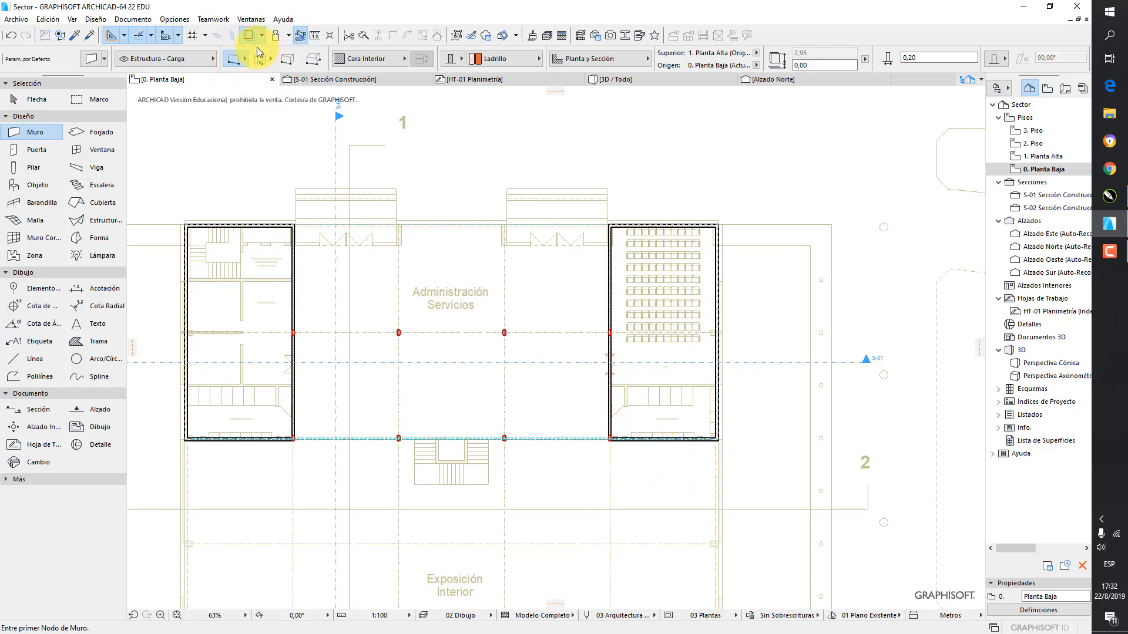
scroll(167, 368, up, 5)
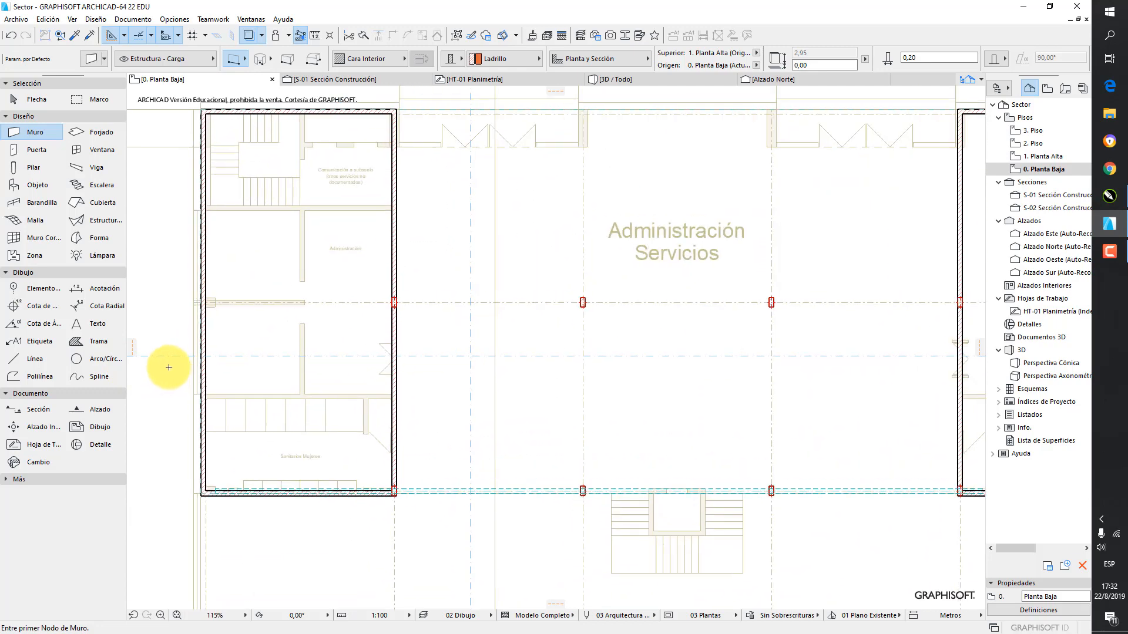
middle_drag(167, 368, 253, 262)
scroll(320, 318, up, 3)
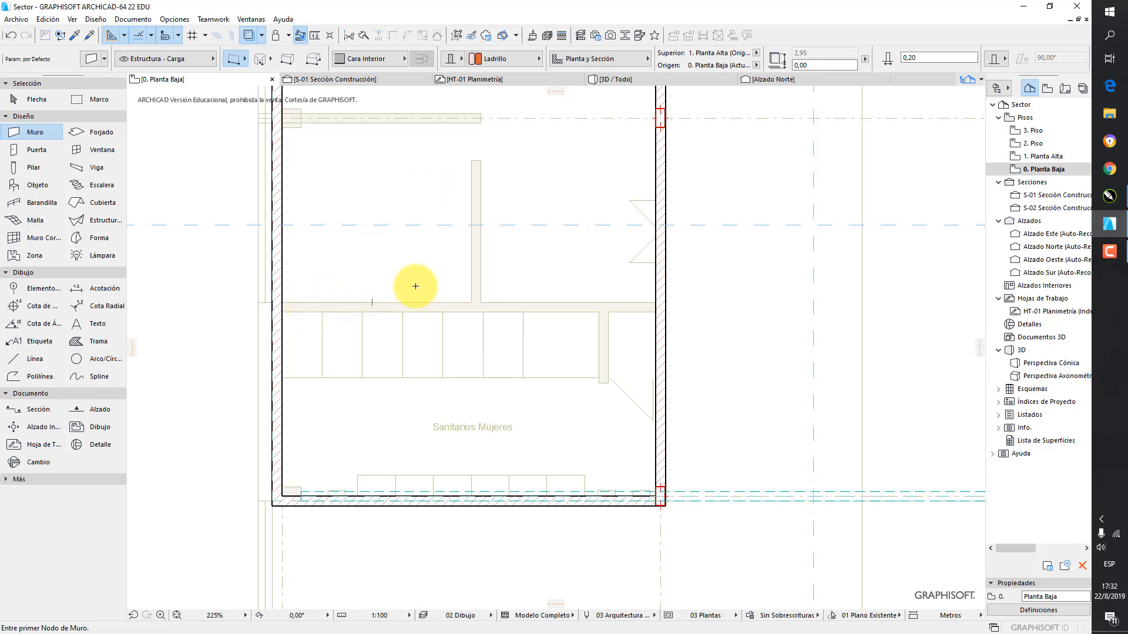
click(283, 311)
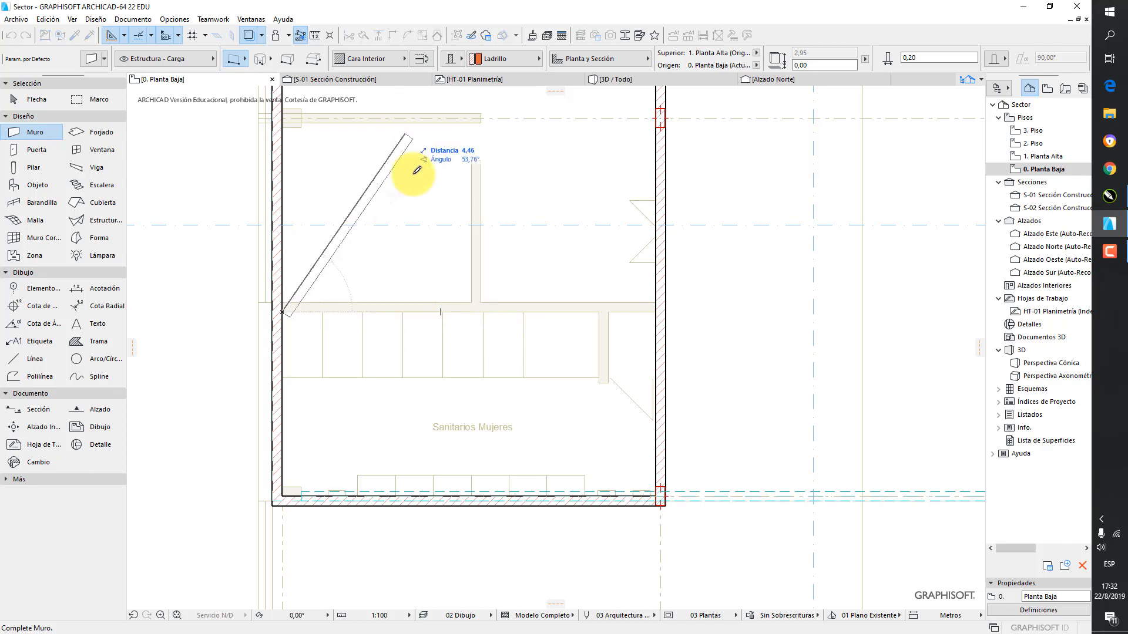
click(421, 58)
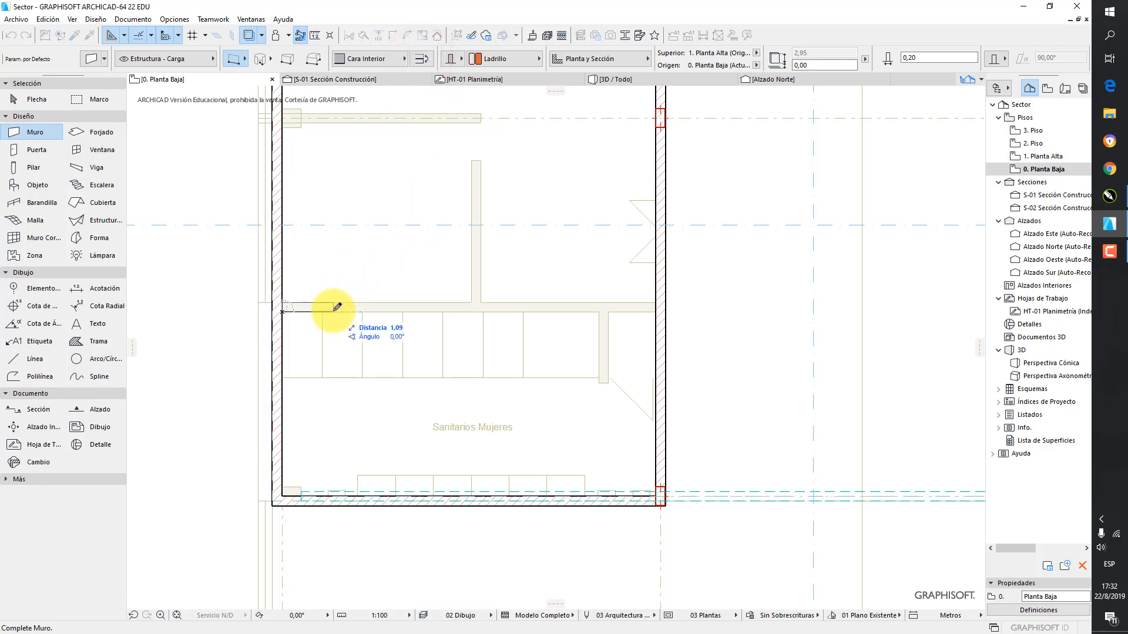
click(667, 306)
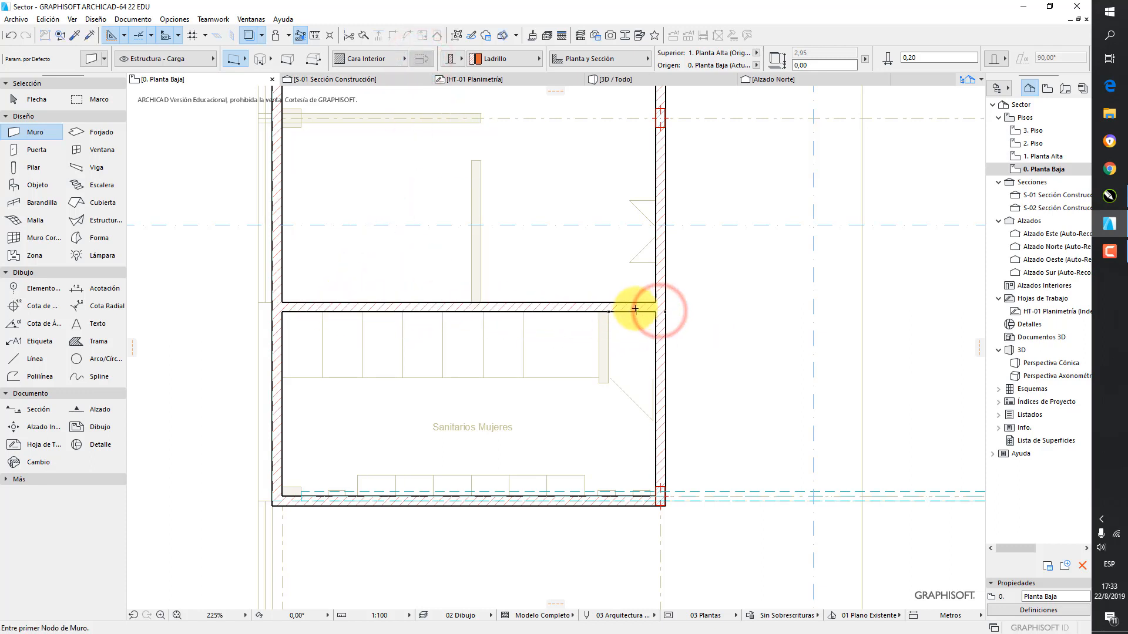
Enclose the small upper-right corner room of Sanitarios Mujeres with a vertical wall about 1.5 m long and a horizontal wall about 1.3 m long
scroll(608, 309, up, 3)
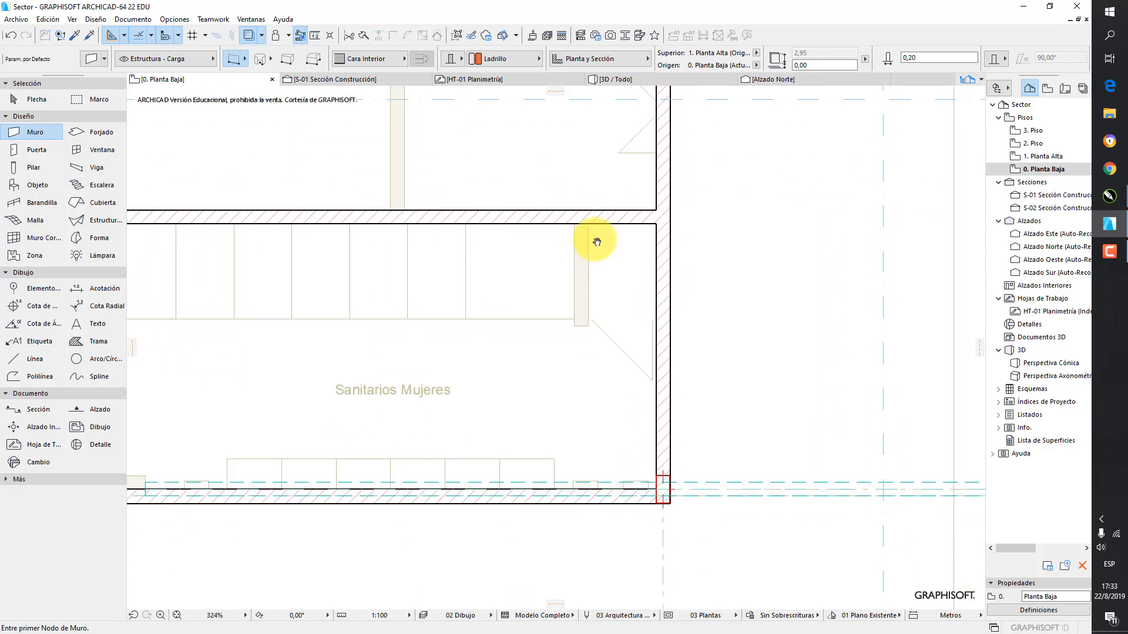
click(588, 223)
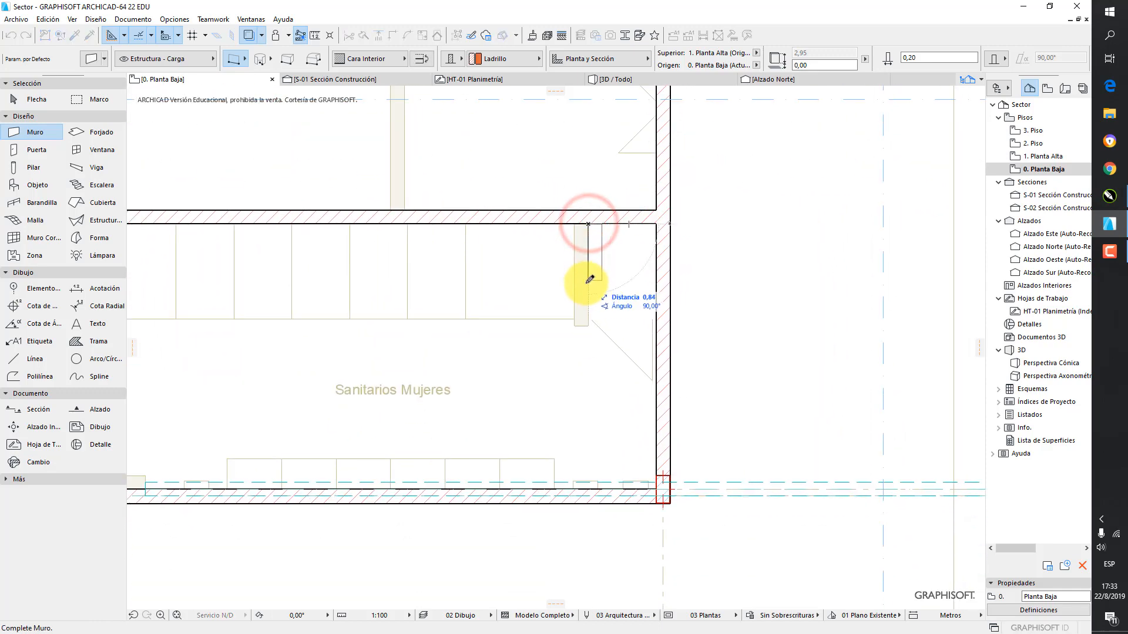
click(422, 58)
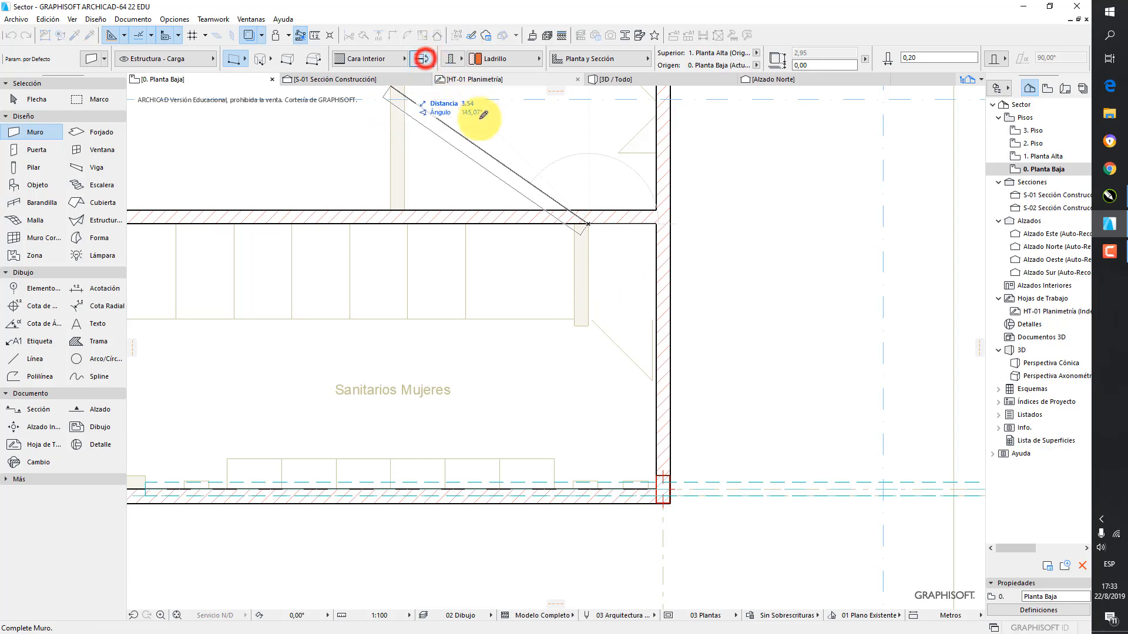
click(589, 323)
click(574, 325)
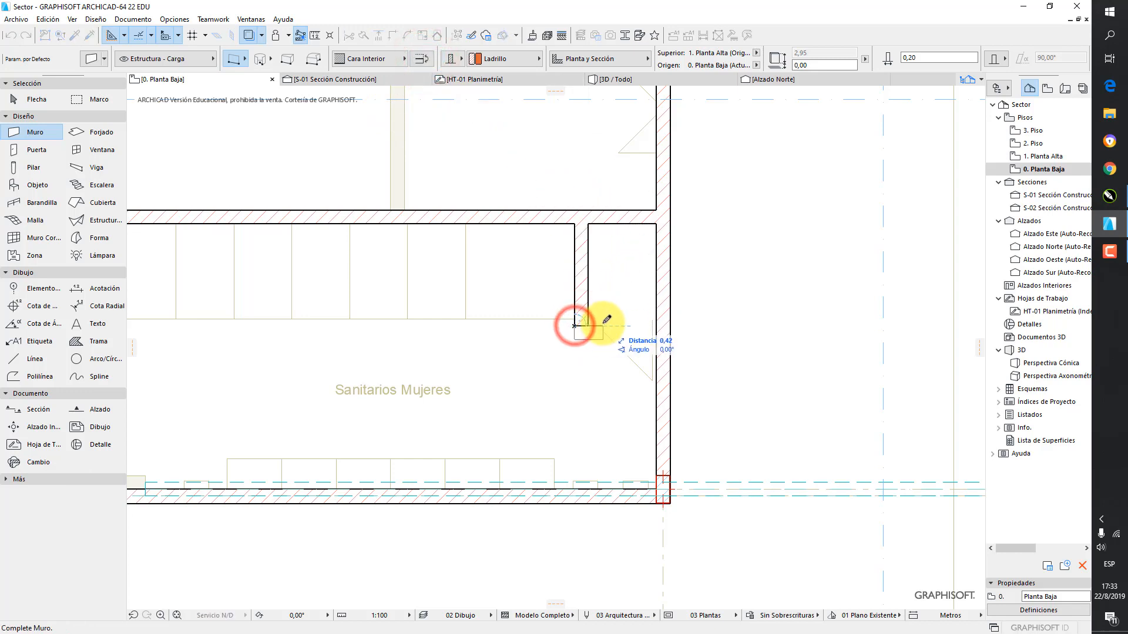
click(422, 58)
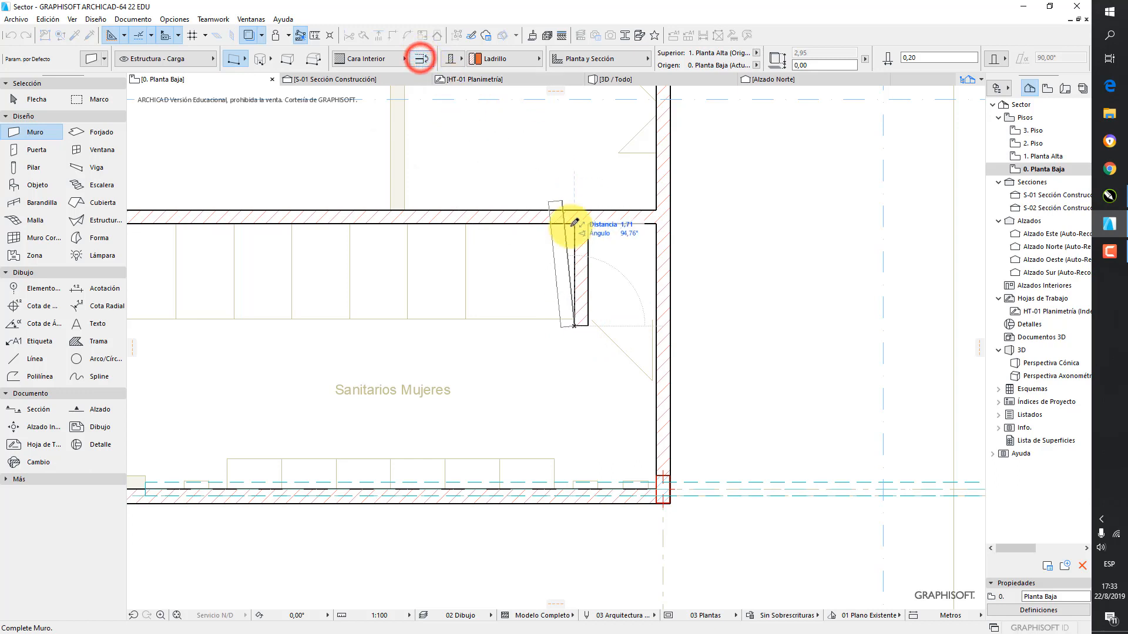
click(665, 322)
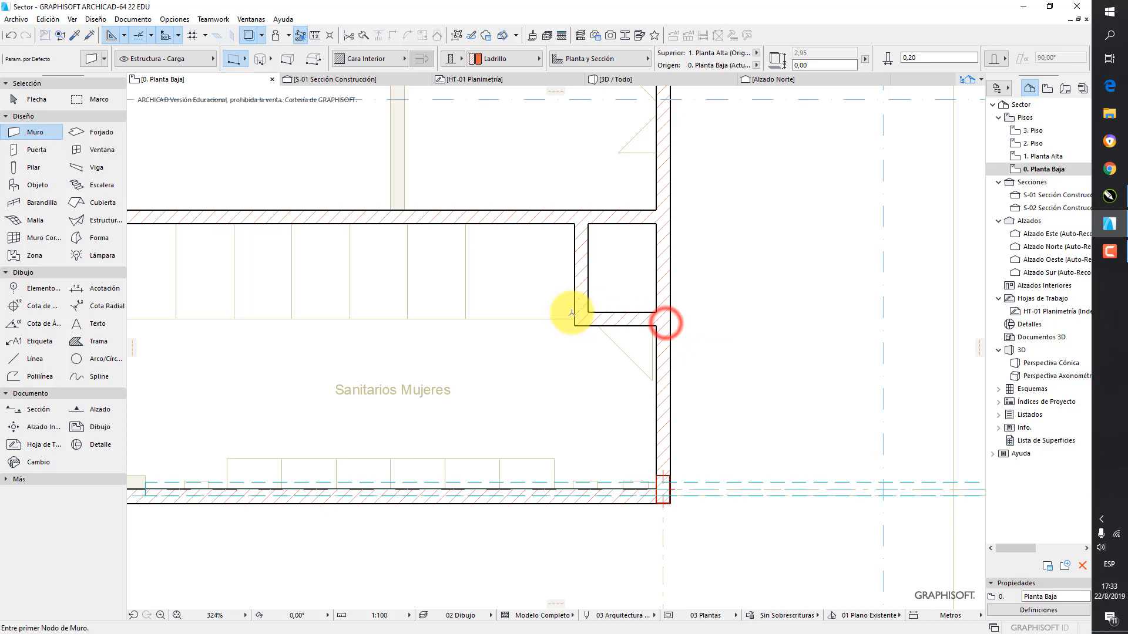
Draw a vertical wall along the traced partition left of Administración, from the upper wall of Sanitarios Mujeres to Administración's upper edge
scroll(516, 231, down, 5)
scroll(511, 398, up, 2)
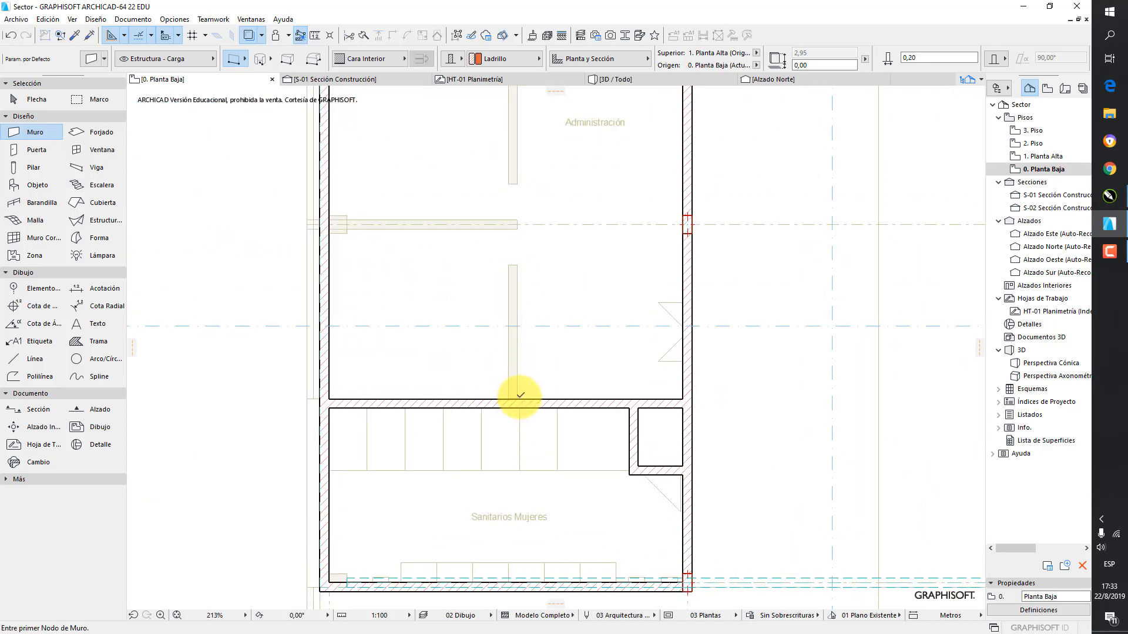
click(507, 399)
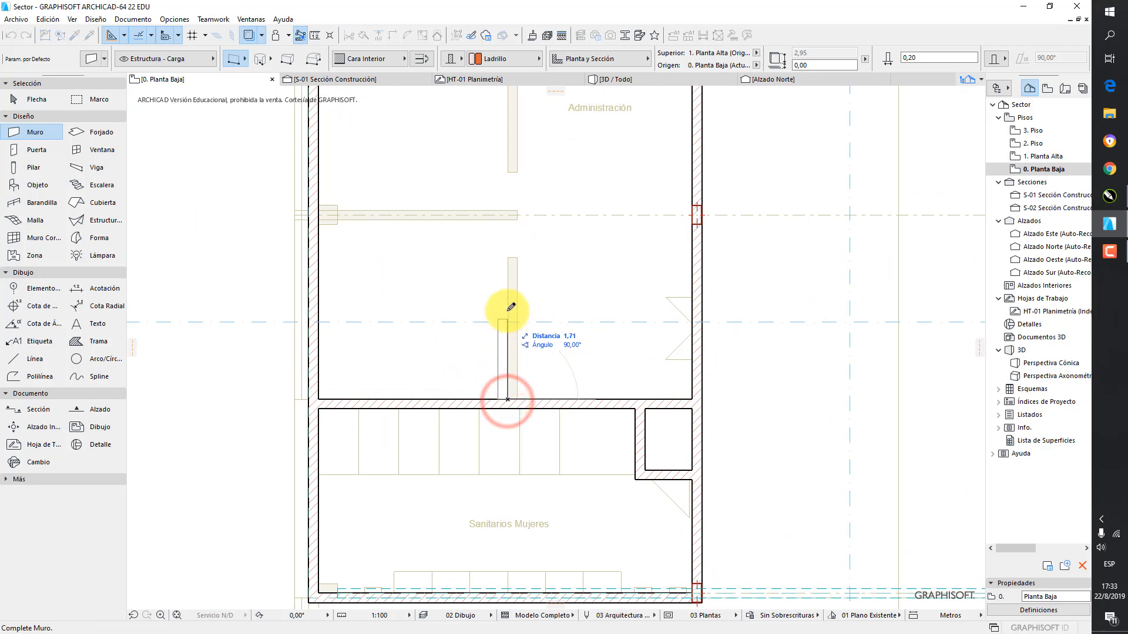
click(420, 58)
middle_drag(485, 181, 504, 297)
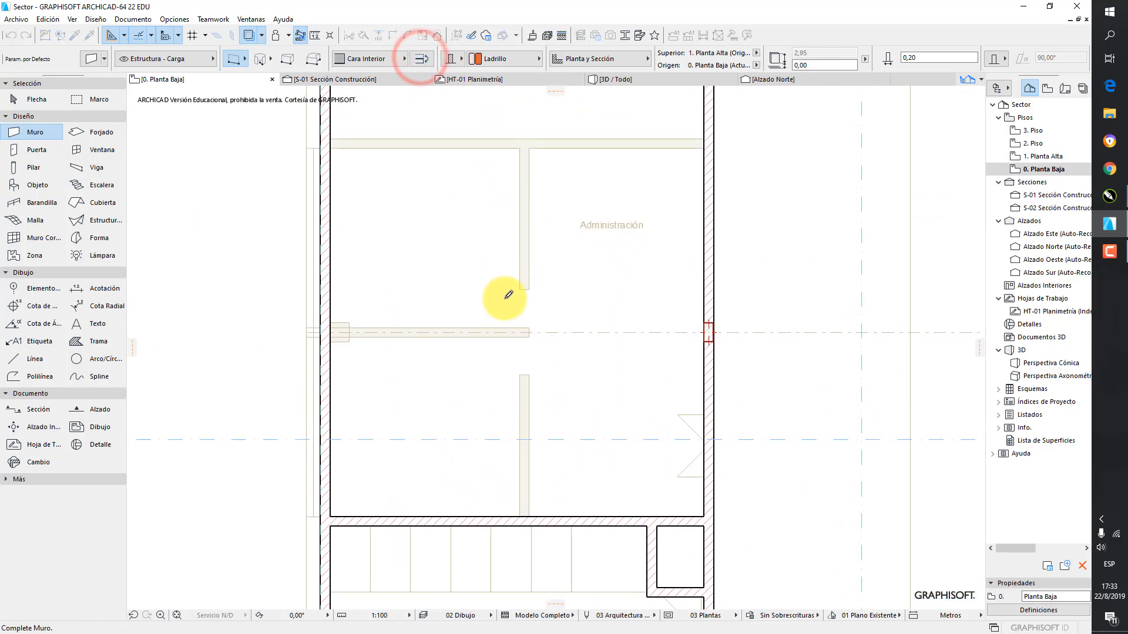
click(521, 146)
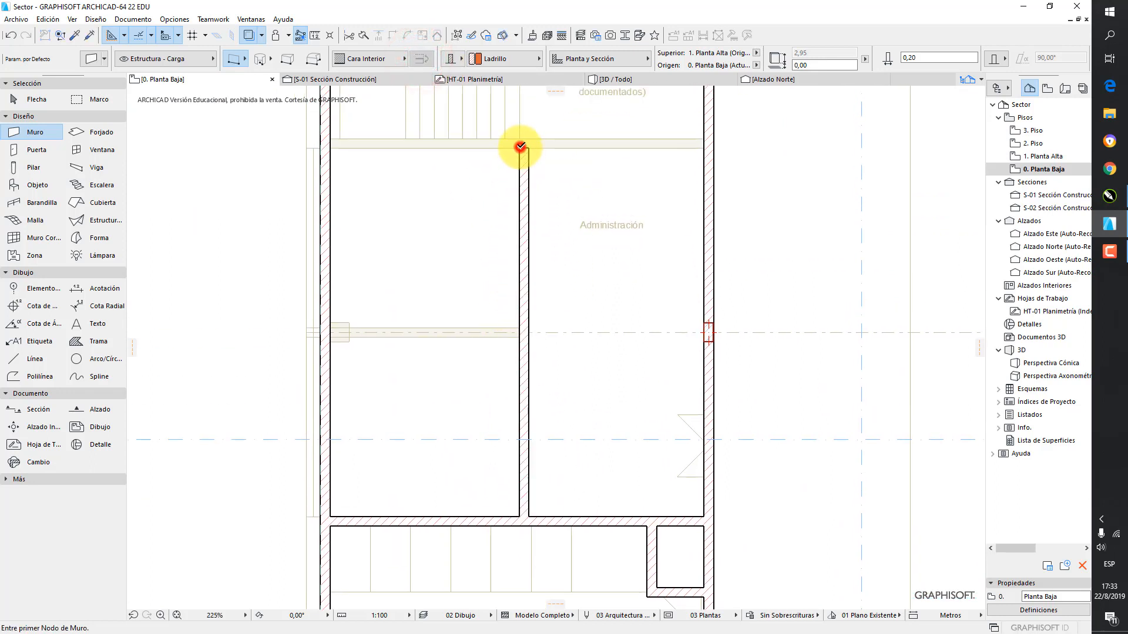
Draw a horizontal wall between the side walls along Administración's upper edge, and another from the left side wall to the middle of the vertical partition
click(331, 148)
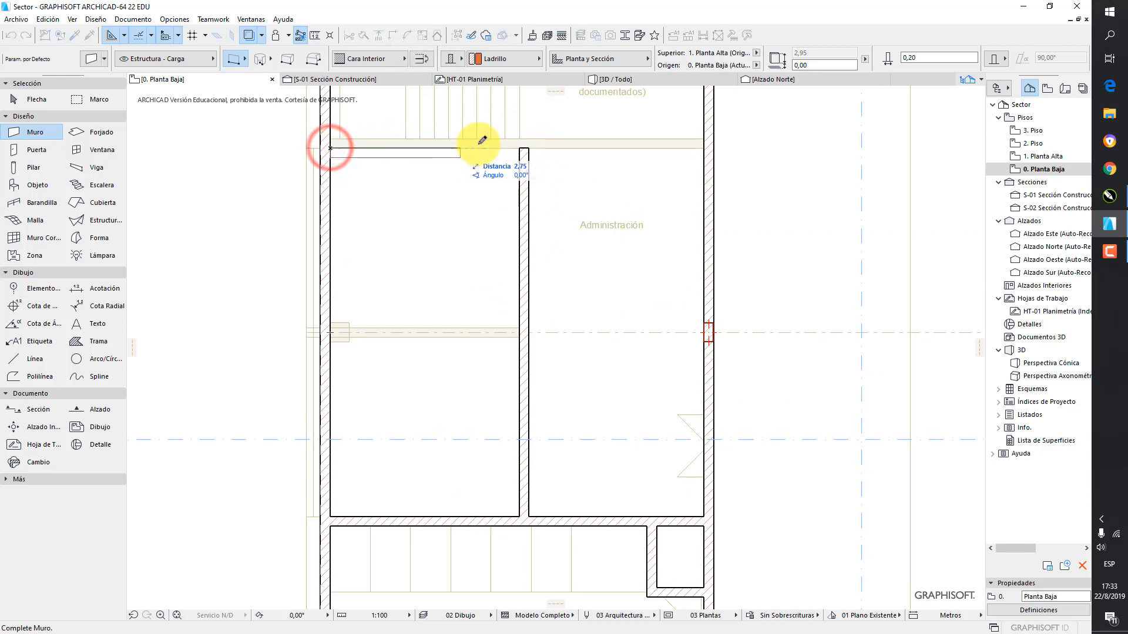
click(422, 58)
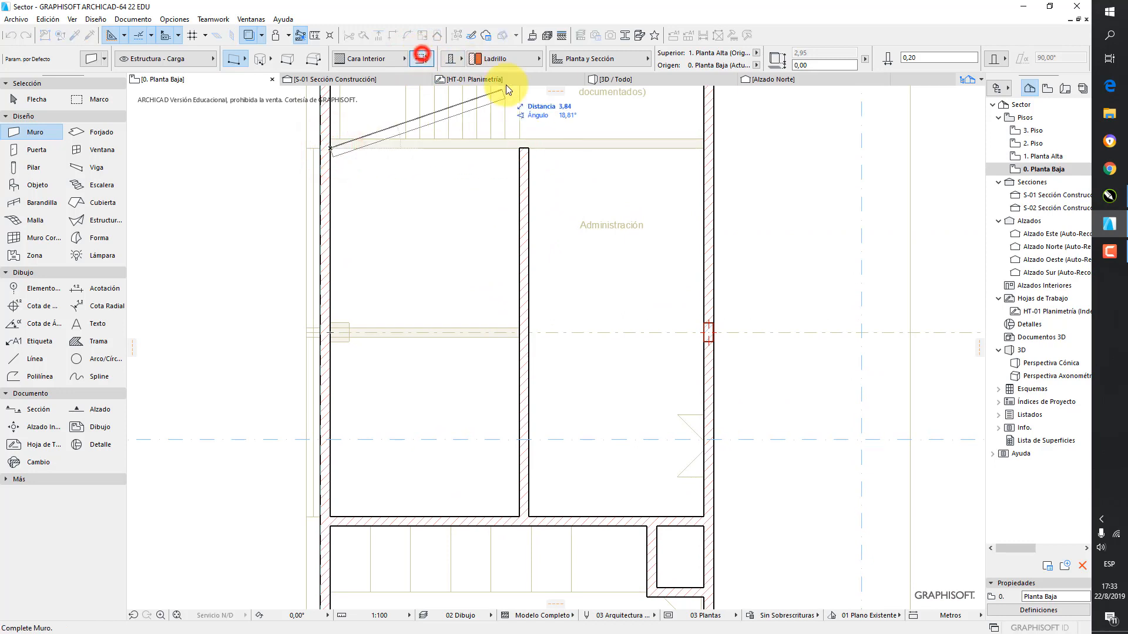
click(714, 143)
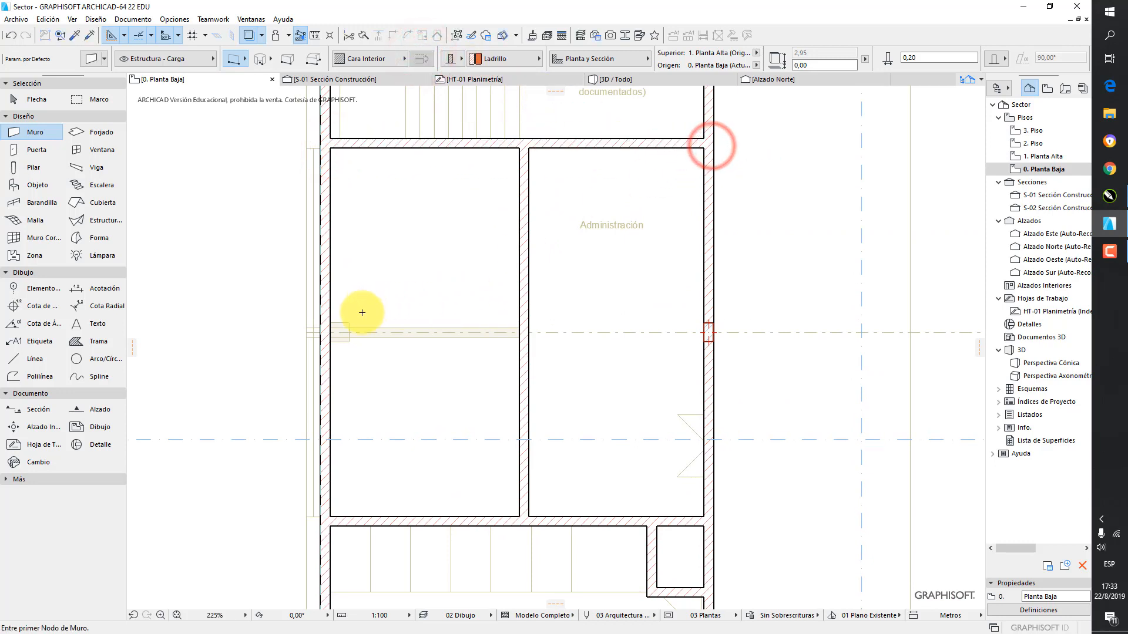
click(329, 334)
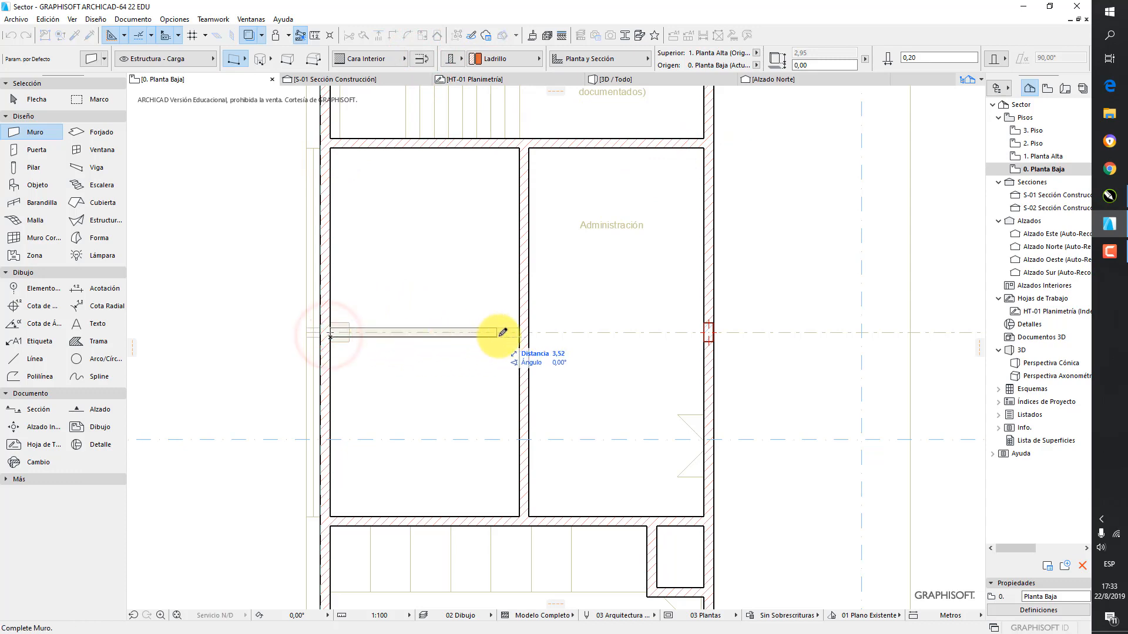
click(527, 333)
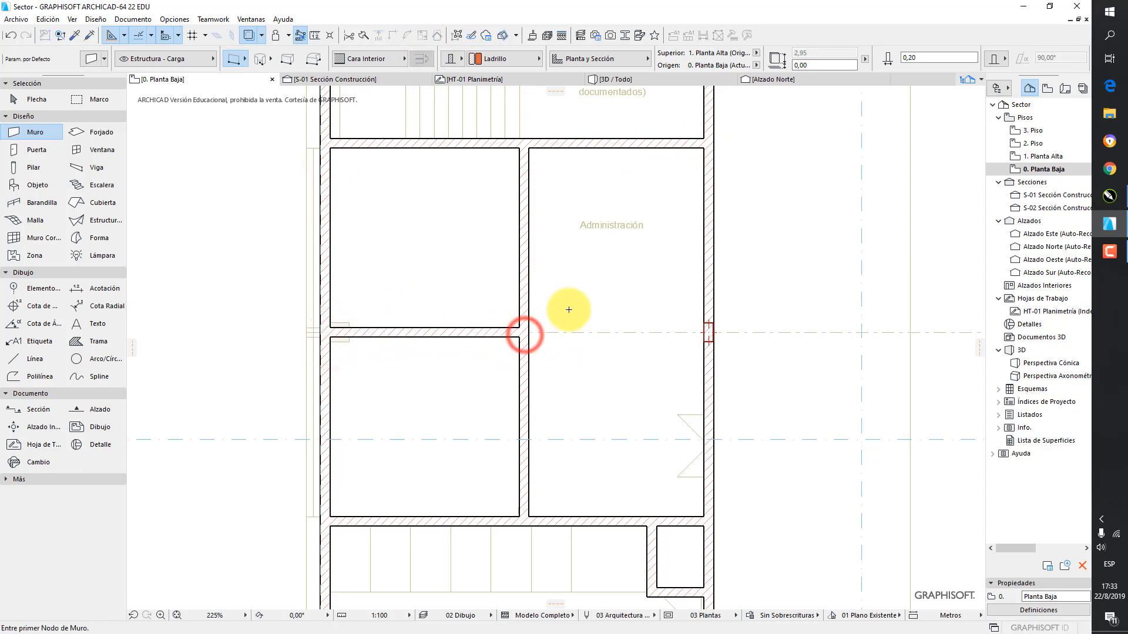
Draw the short vertical wall beside the staircase and a horizontal wall from it to the right side wall, above Comunicación a subsuelo
scroll(558, 310, down, 3)
scroll(493, 252, up, 2)
scroll(494, 252, up, 2)
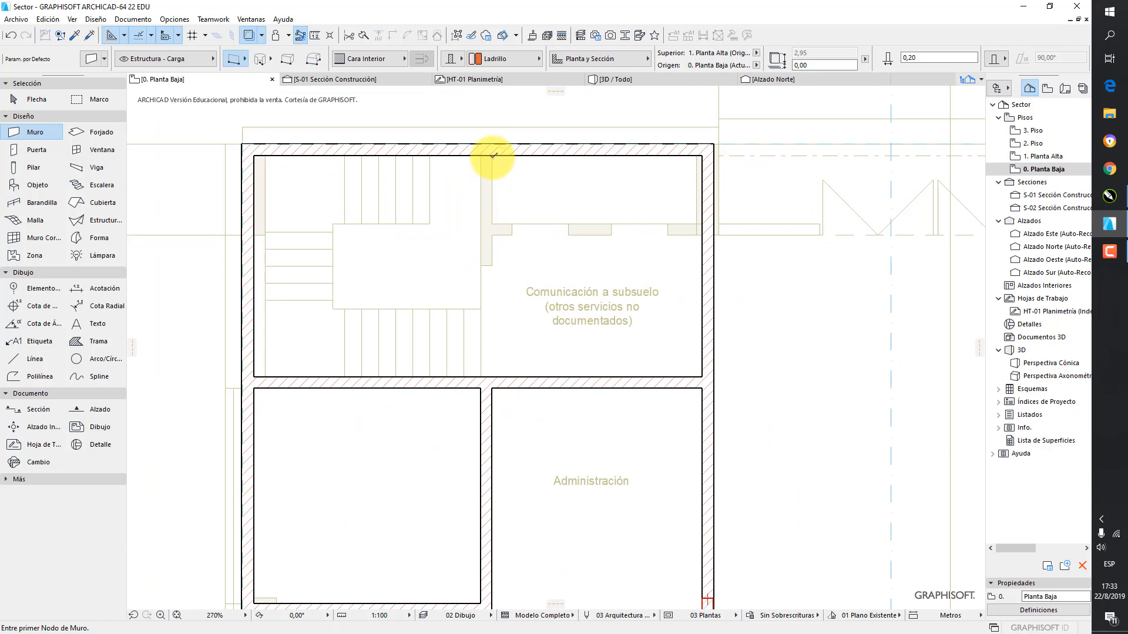
click(492, 156)
click(422, 59)
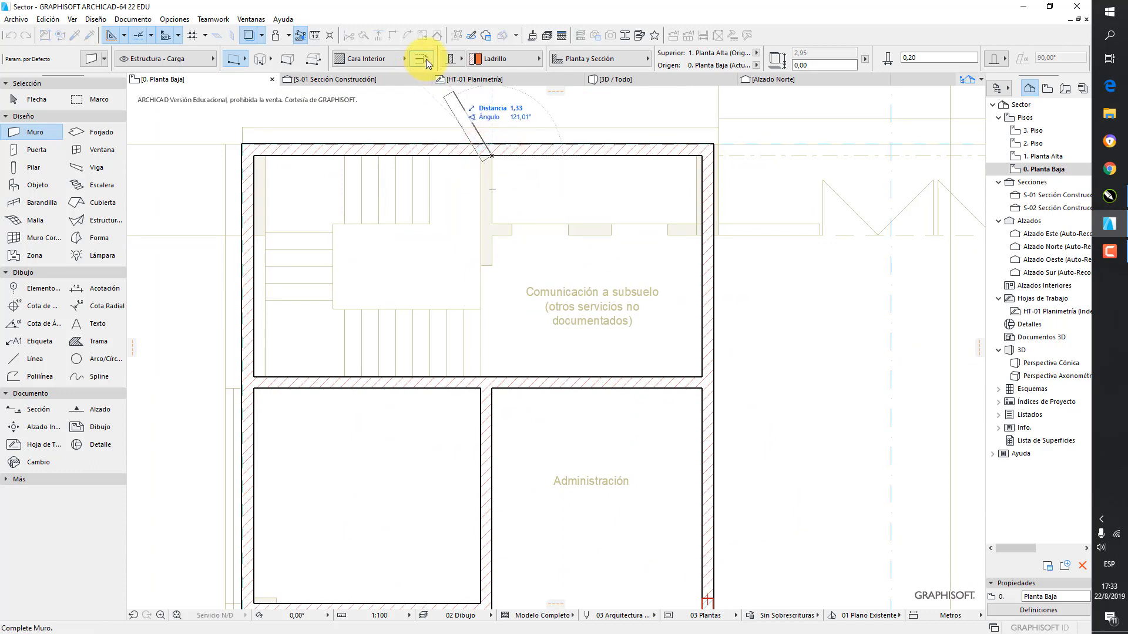
click(491, 262)
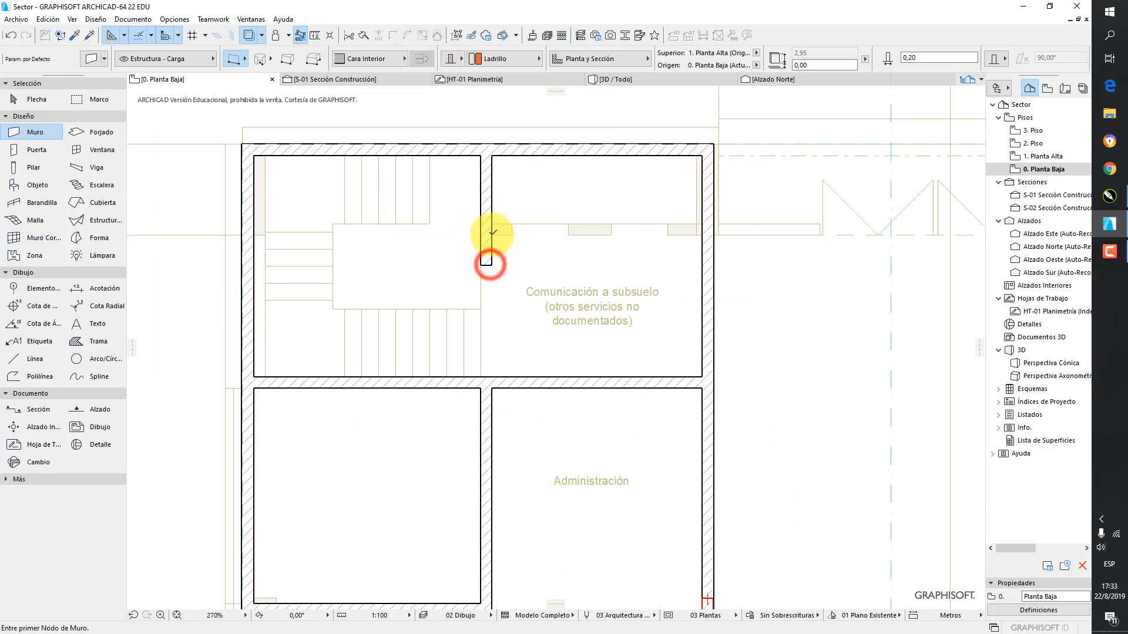
click(492, 224)
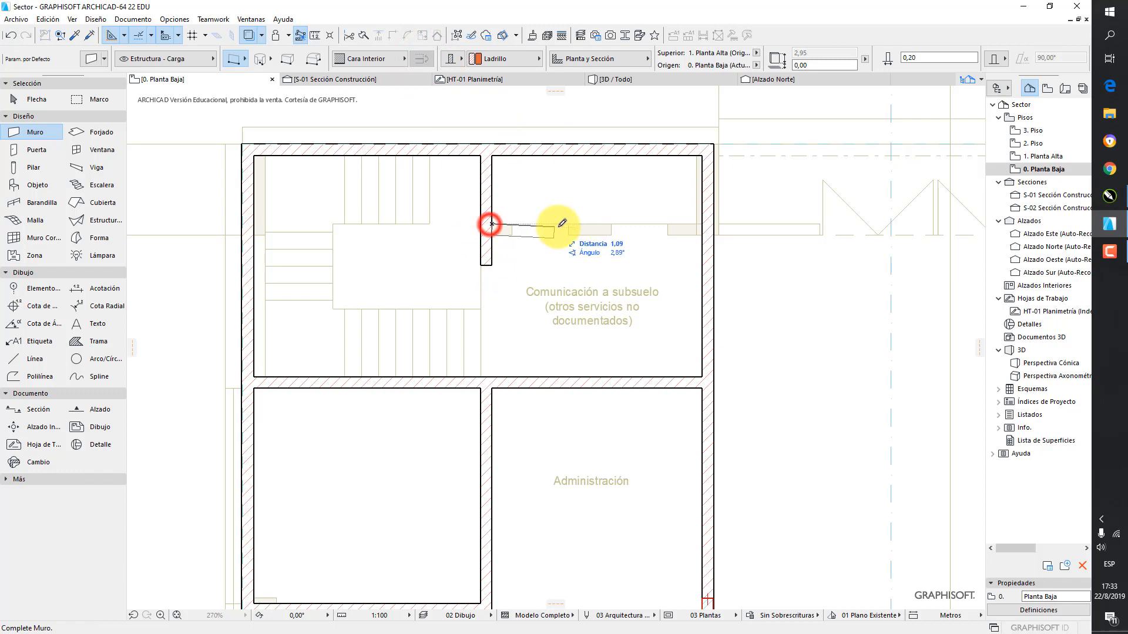
click(711, 223)
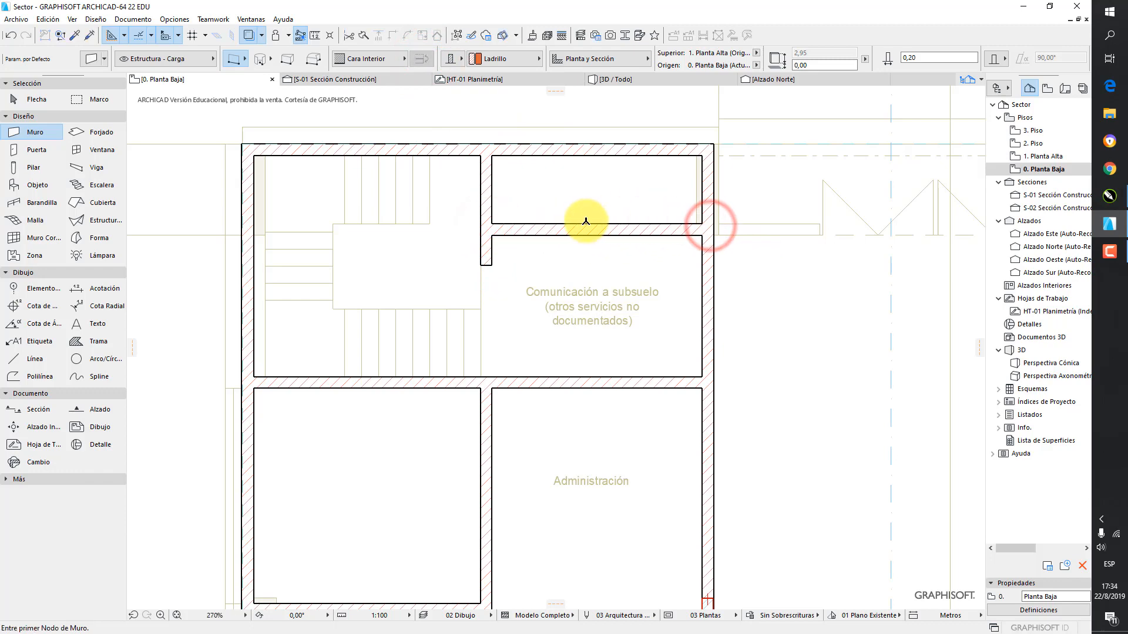
Turn on guide lines and place a horizontal one below the Administración Servicios label and a vertical one through the central entrance stair
scroll(584, 226, down, 4)
middle_drag(506, 241, 450, 245)
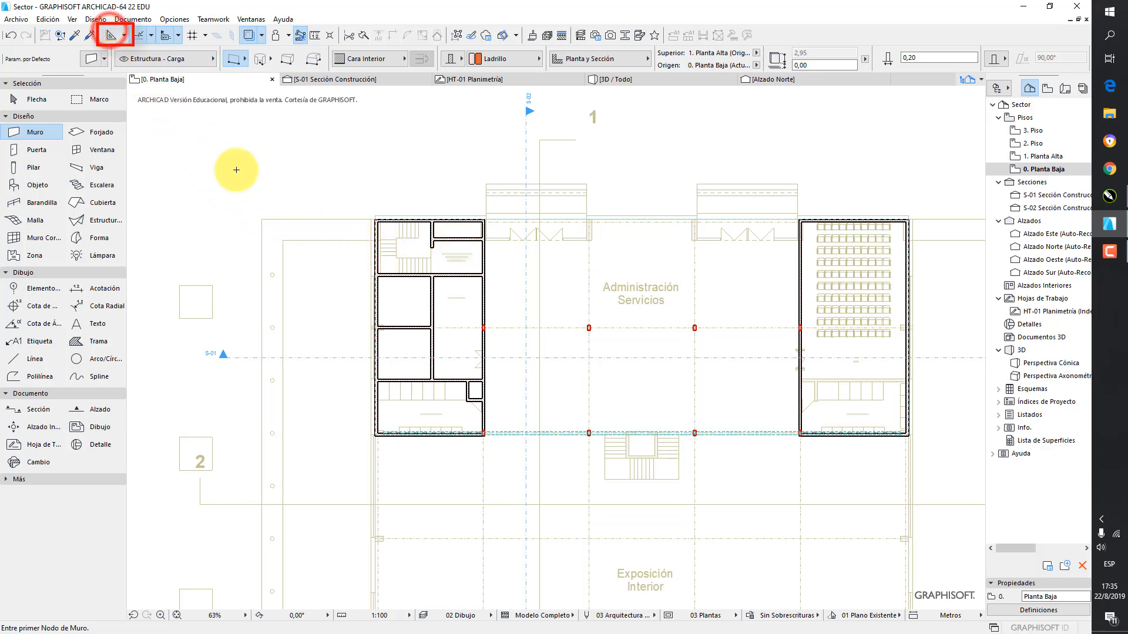
click(112, 36)
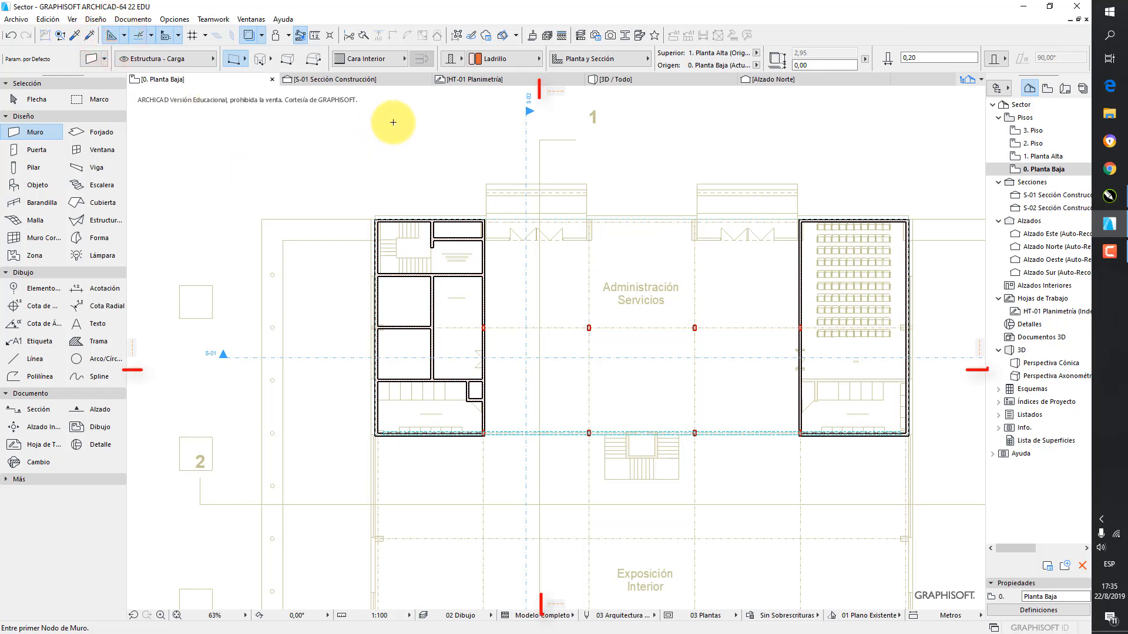
click(558, 91)
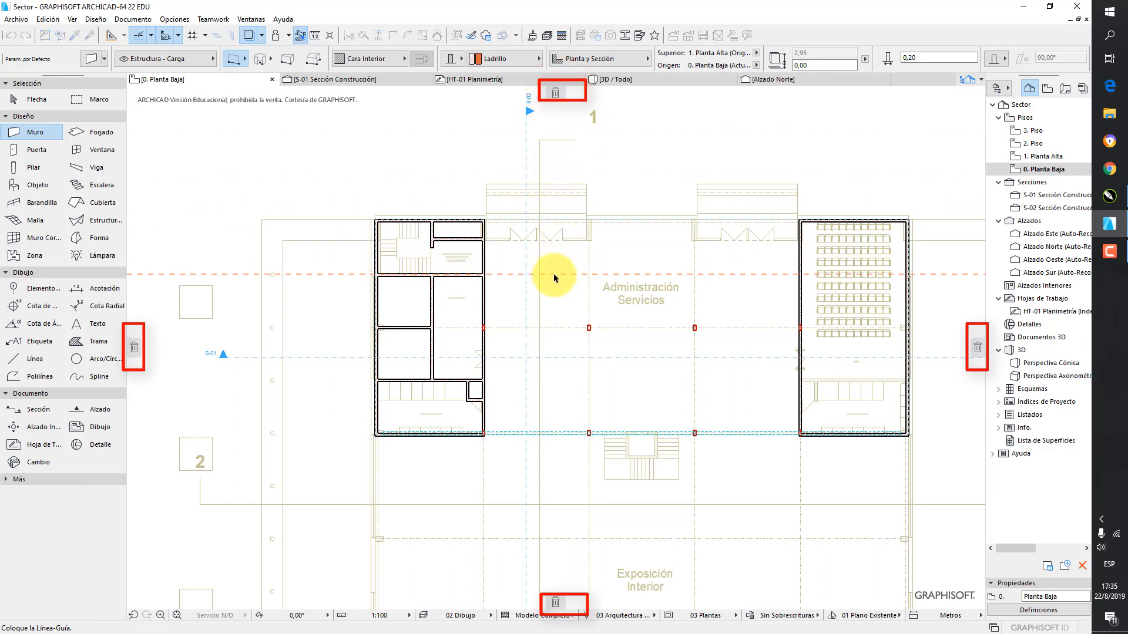
click(529, 313)
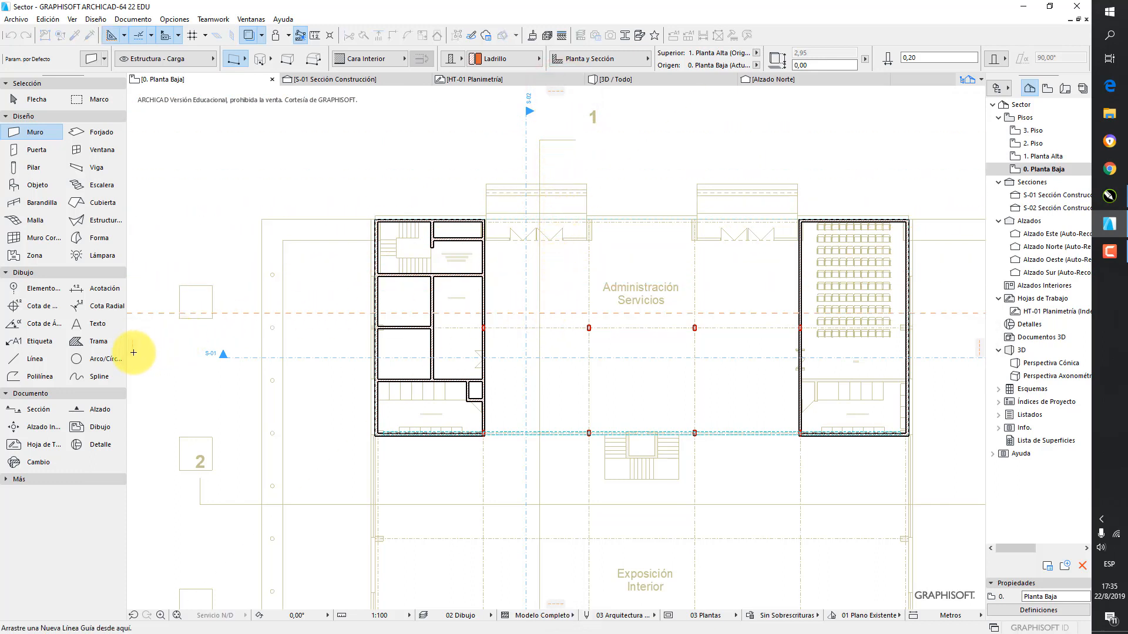
click(134, 352)
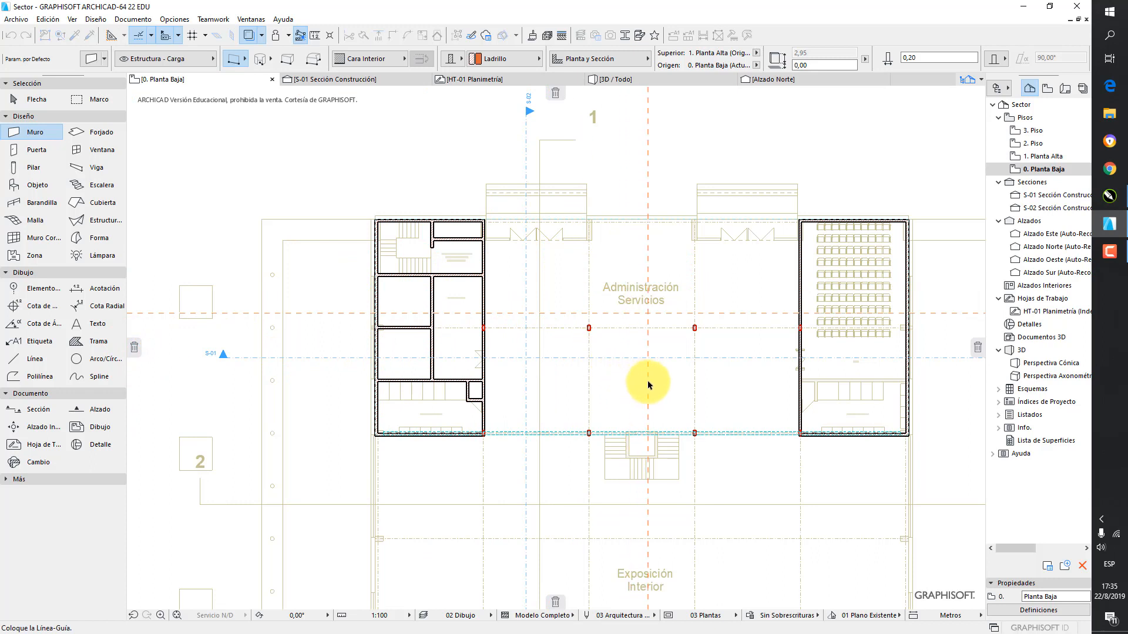
click(649, 385)
Place vertical guide lines along the far-left square's edge and the plan's outer left line, and a horizontal one along the inner upper outline
click(134, 352)
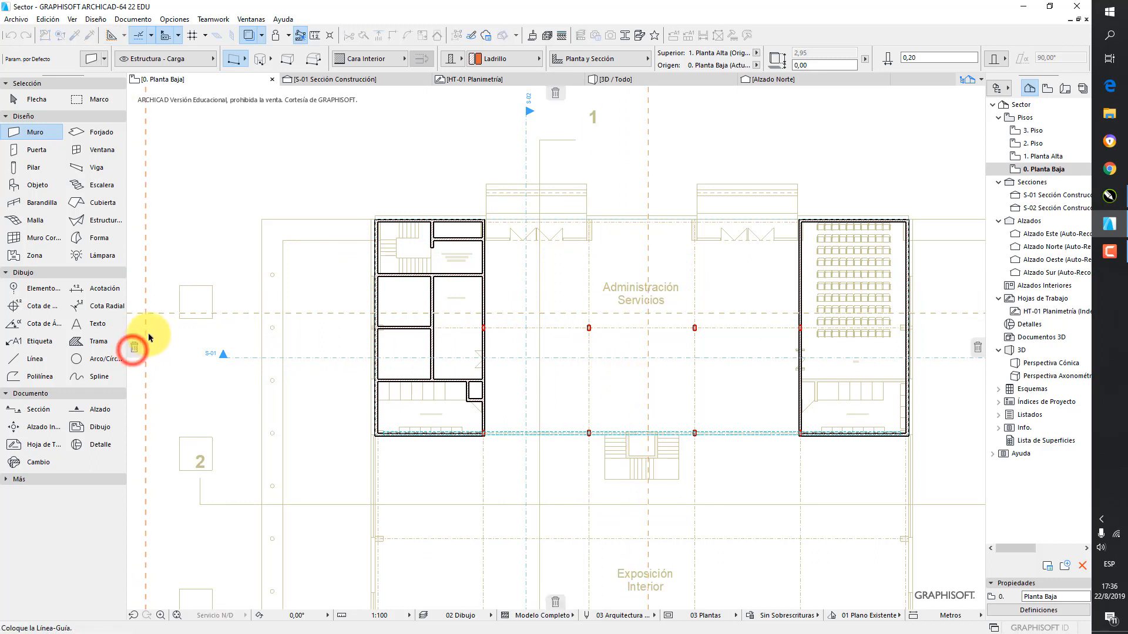
click(178, 301)
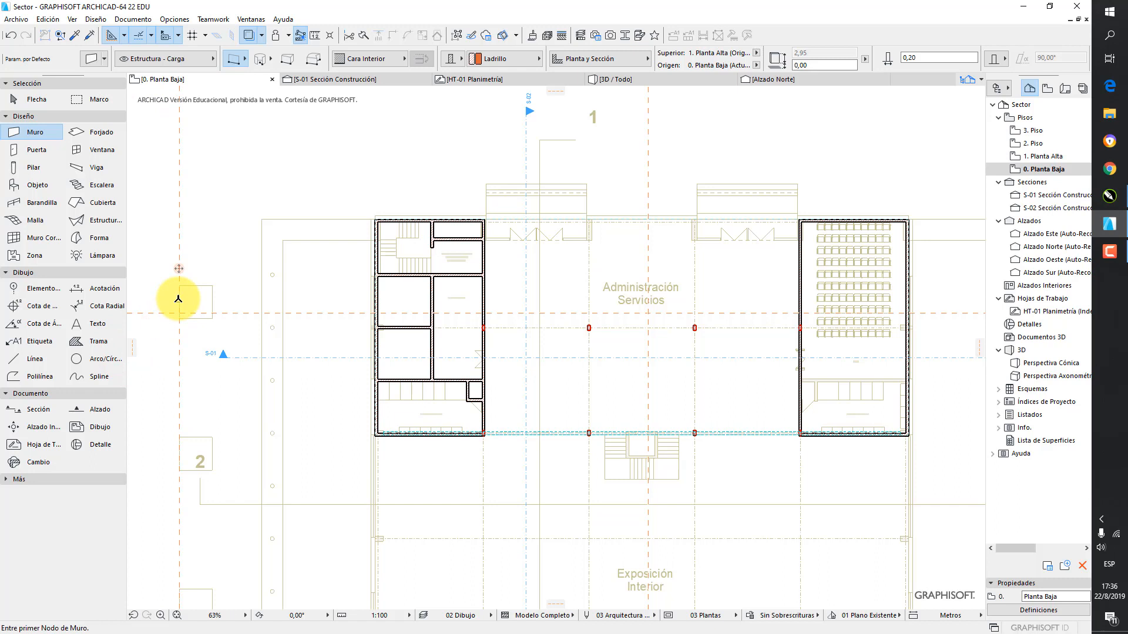
click(134, 348)
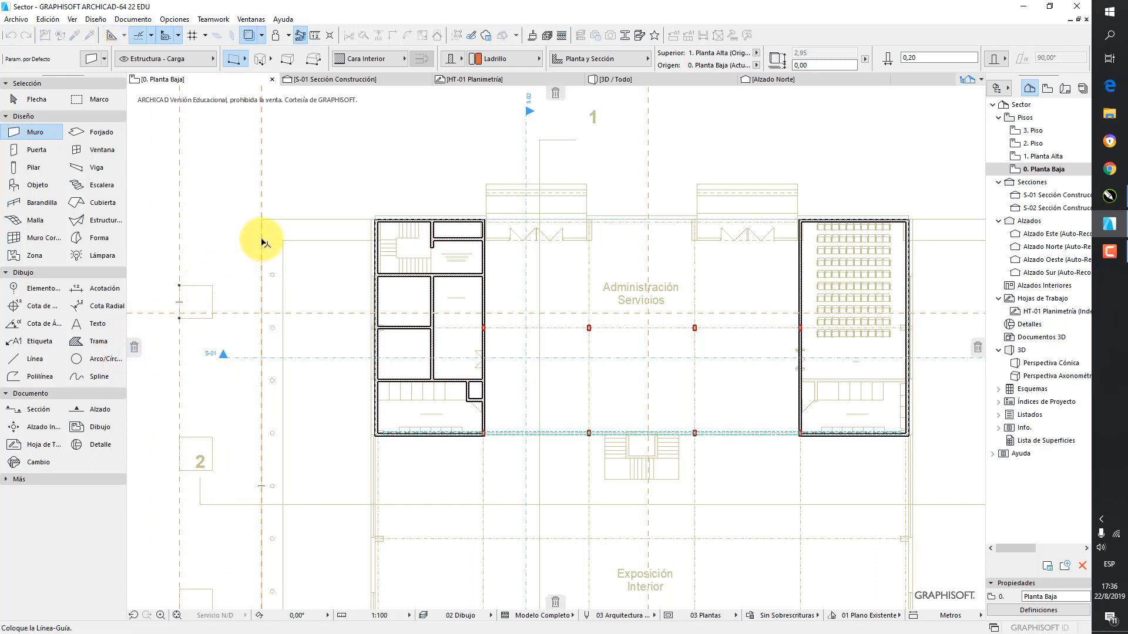
click(232, 252)
click(134, 347)
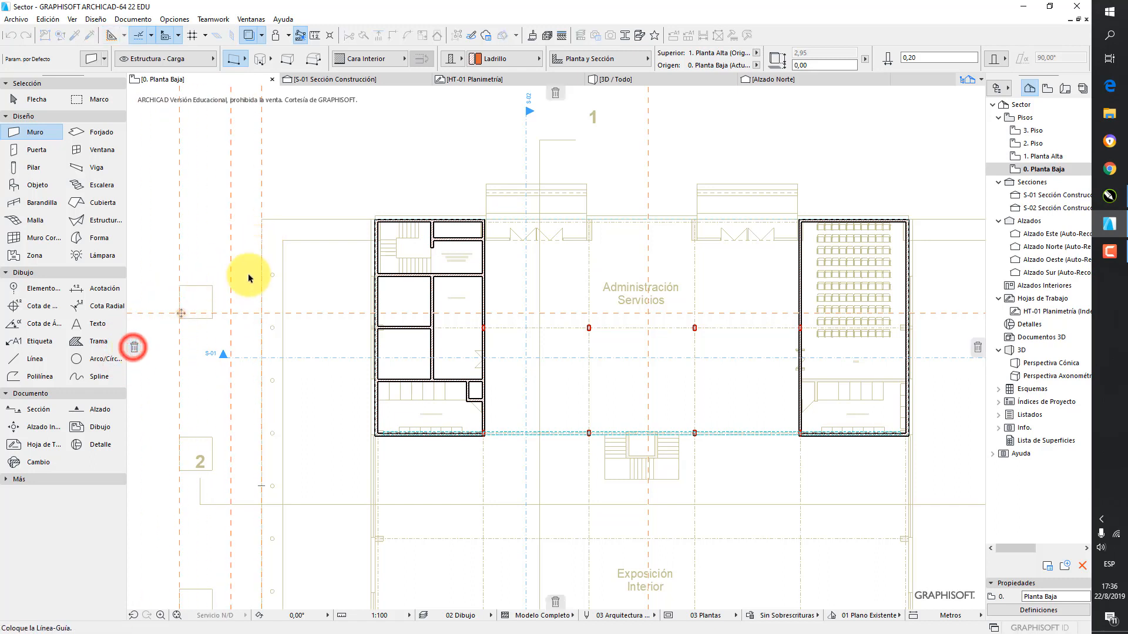
click(306, 244)
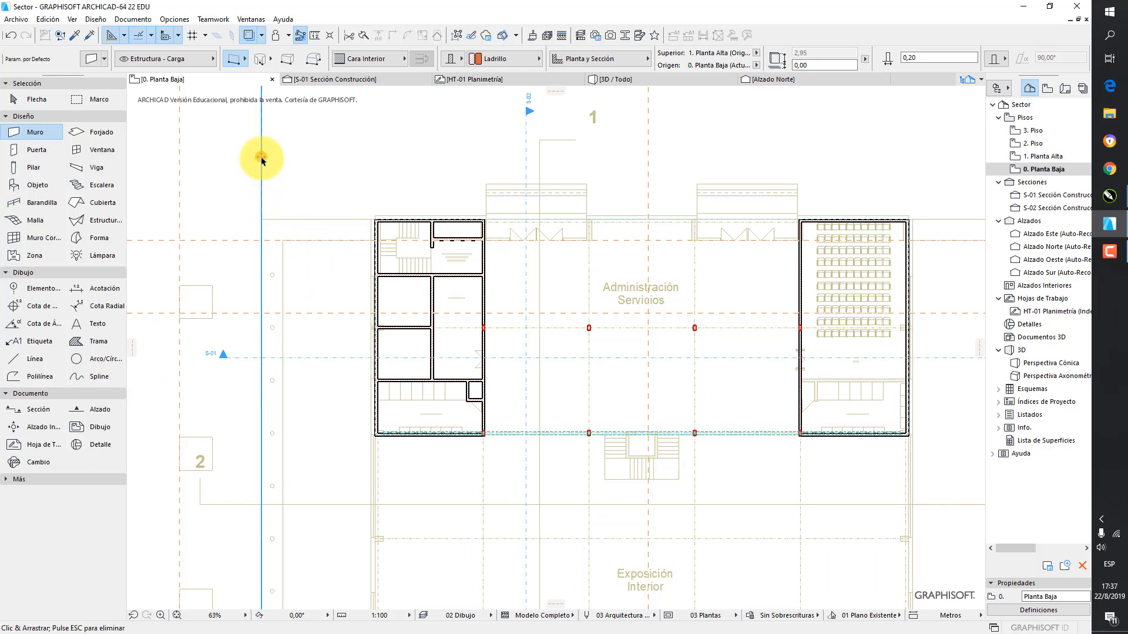
Move the outer-left vertical guide line over the right entrance, and shift it left by an entered distance
drag(262, 159, 732, 165)
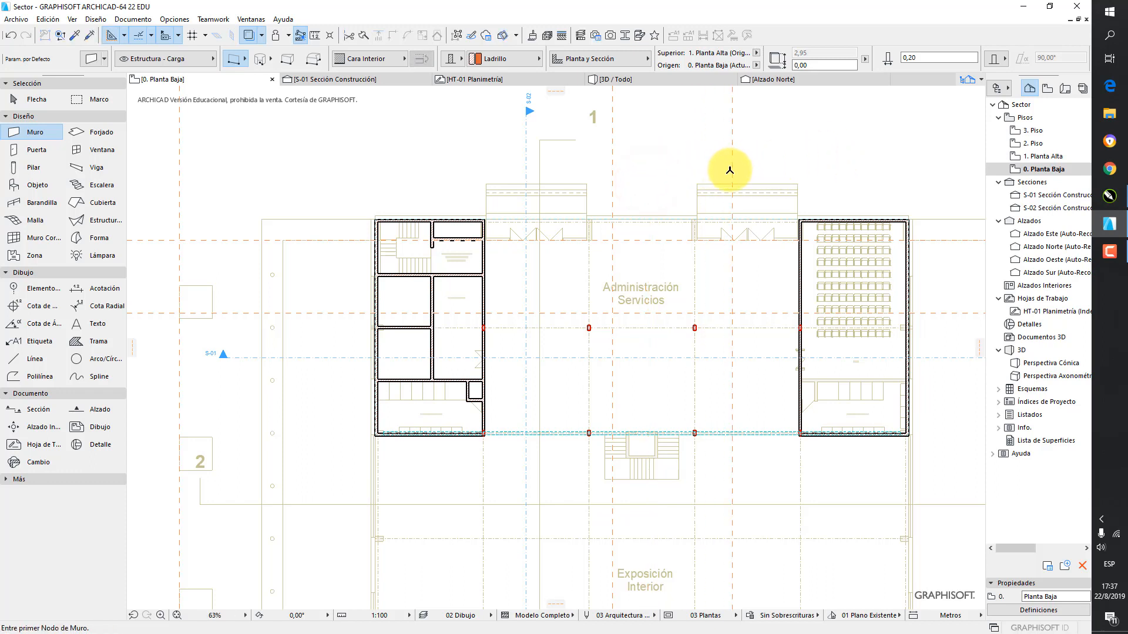
drag(730, 204, 672, 192)
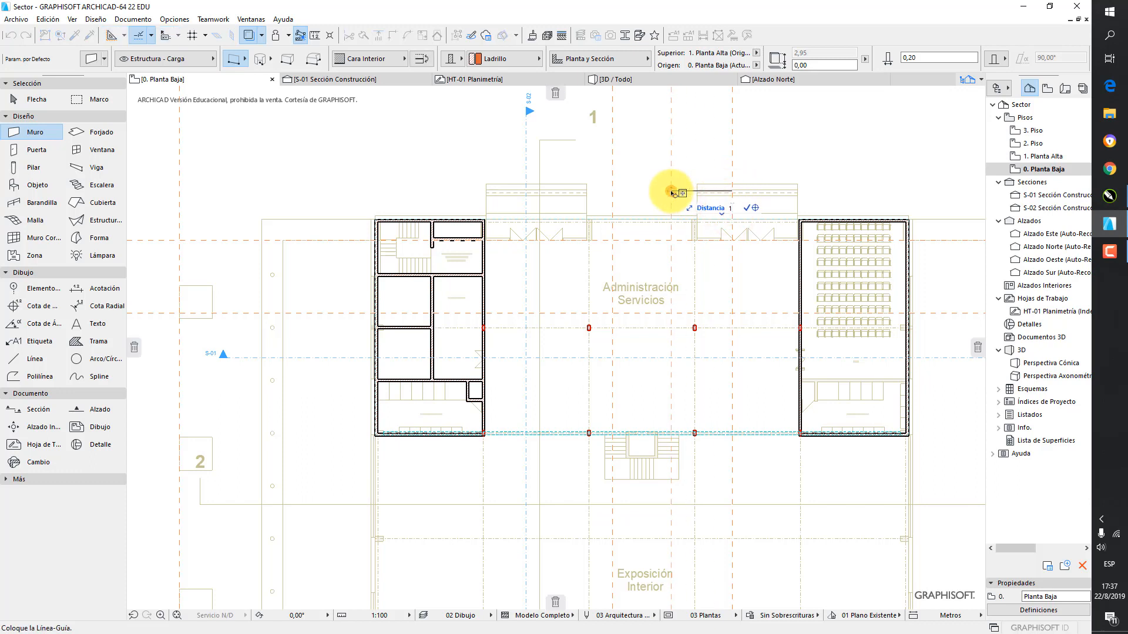
key(Return)
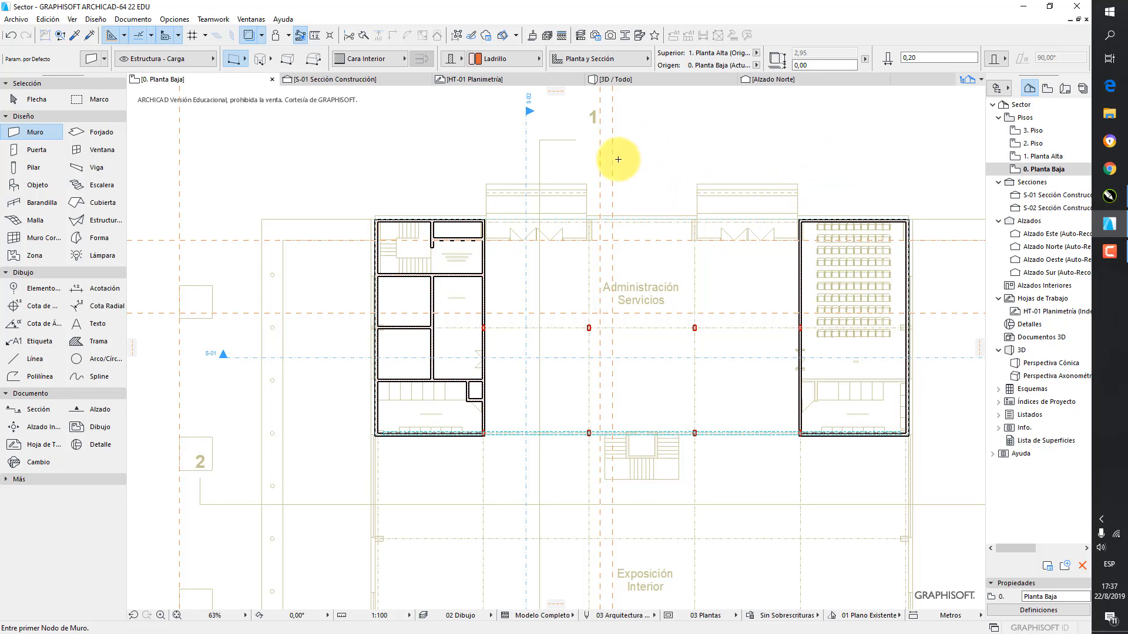
Place a vertical guide line along the left edge of the auditorium seating and delete it
drag(612, 136, 818, 150)
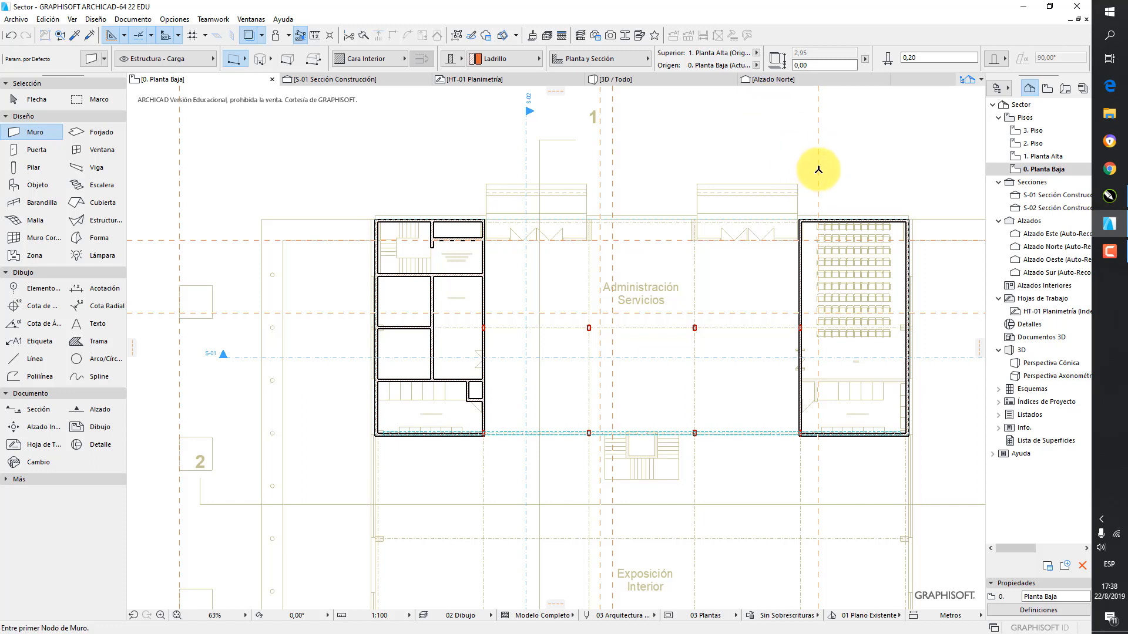
drag(818, 141, 557, 94)
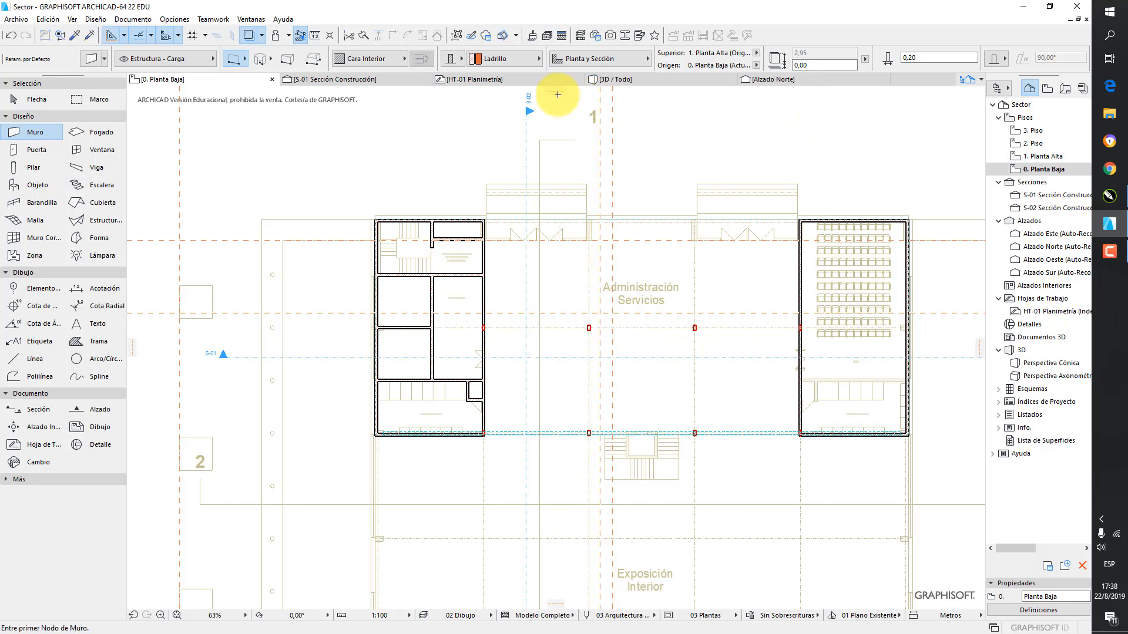
Erase the two vertical guide lines near the central entrance and the remaining practice guide lines across the plan
click(126, 36)
click(150, 84)
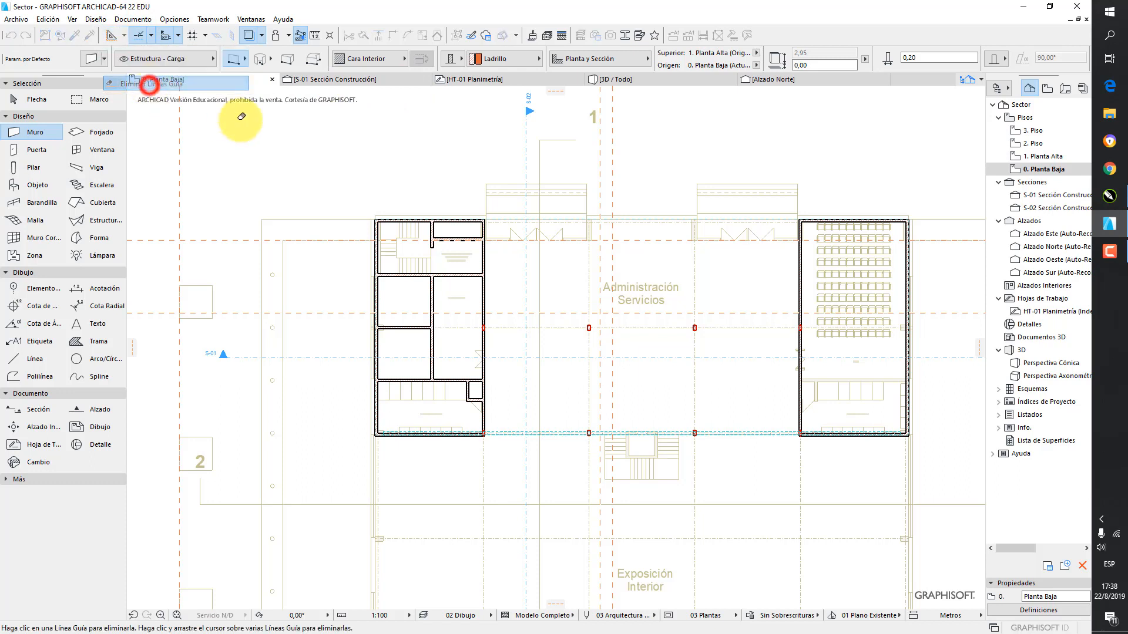
click(587, 154)
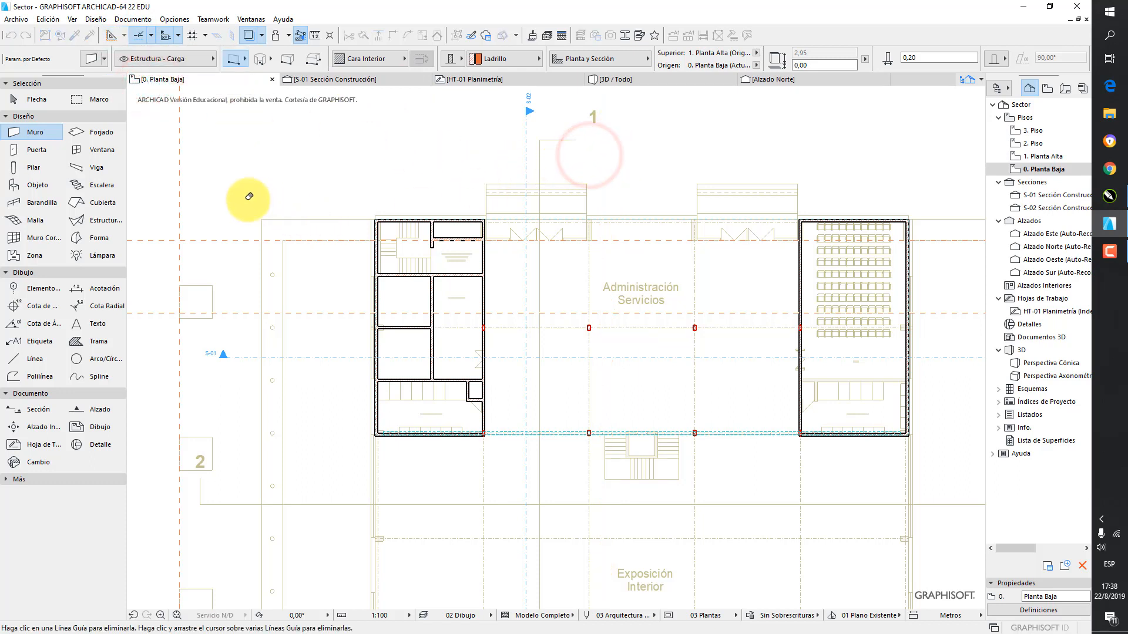
mouse_move(232, 194)
mouse_down()
mouse_move(166, 247)
mouse_move(169, 327)
mouse_up()
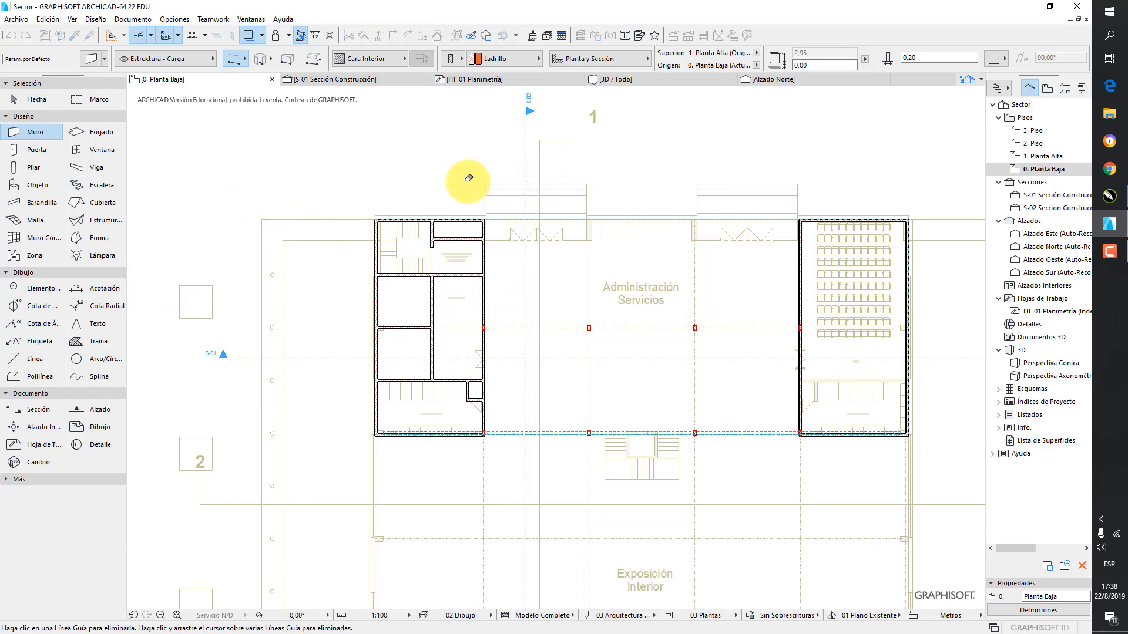
Leave the Wall tool and hide the traced reference drawing so only the modelled elements are shown
click(34, 99)
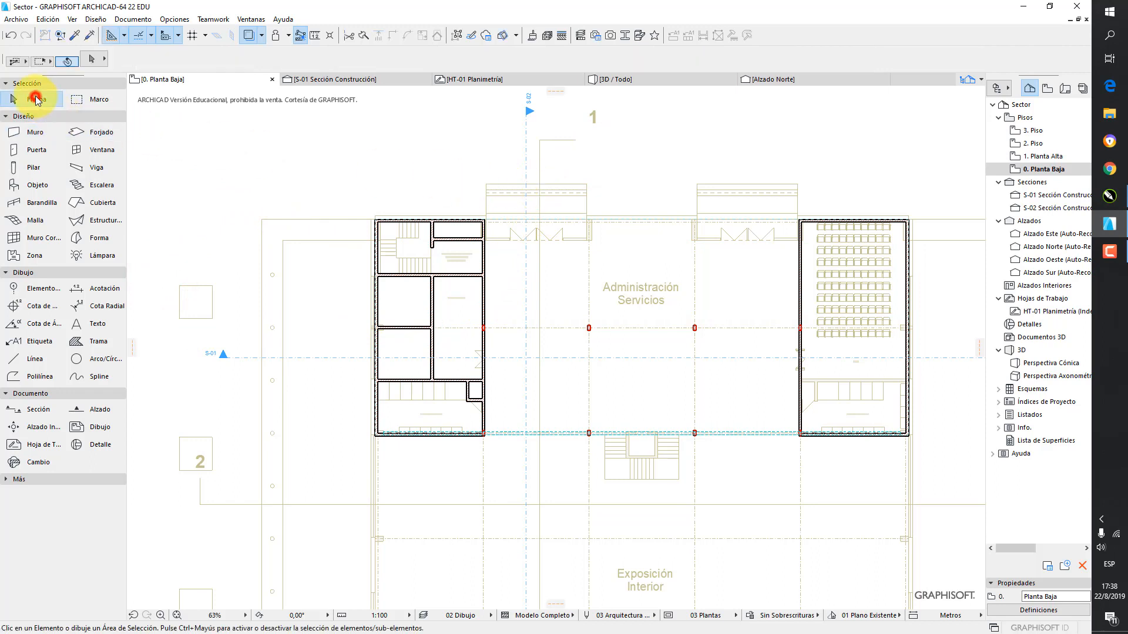
click(250, 36)
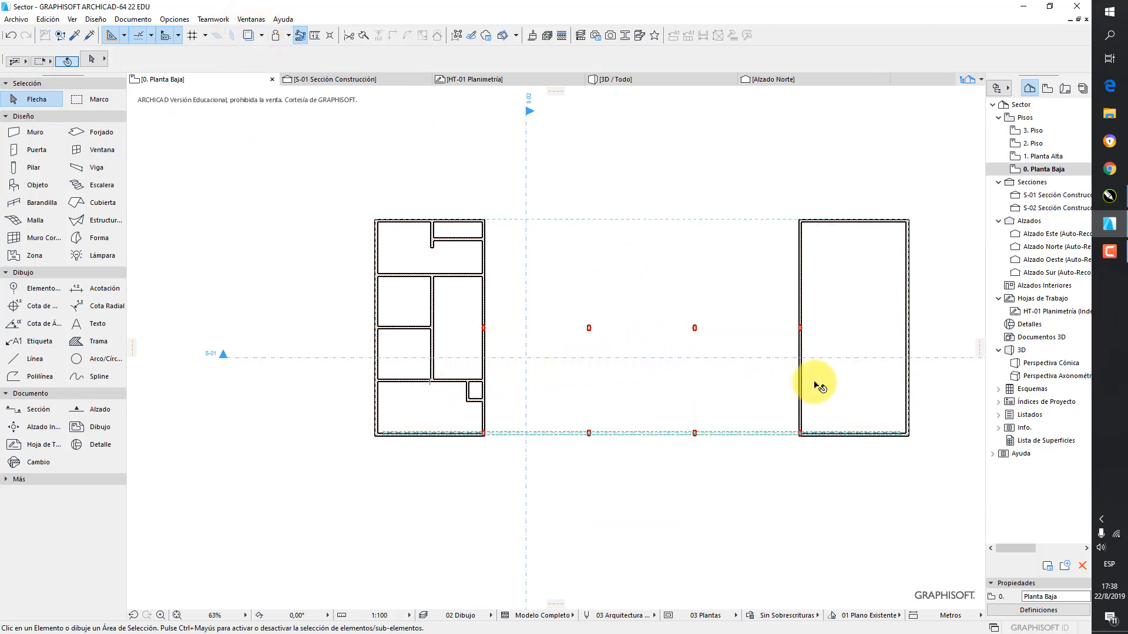
middle_drag(697, 324, 664, 294)
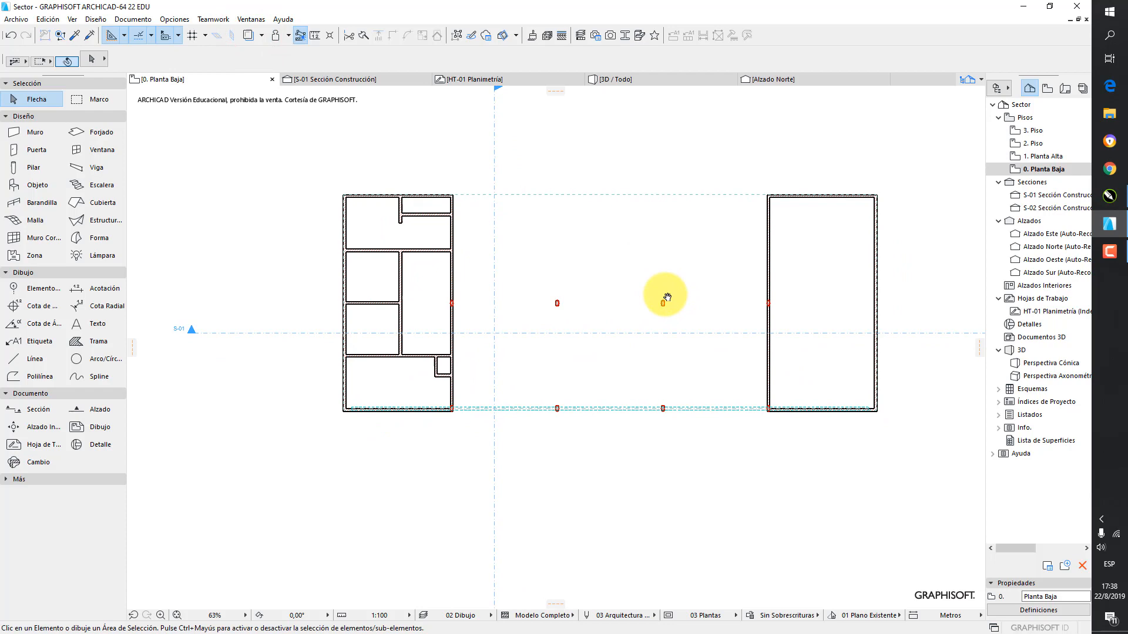
Place a horizontal guide line along the upper face of the left block's lowest full-width partition
click(557, 93)
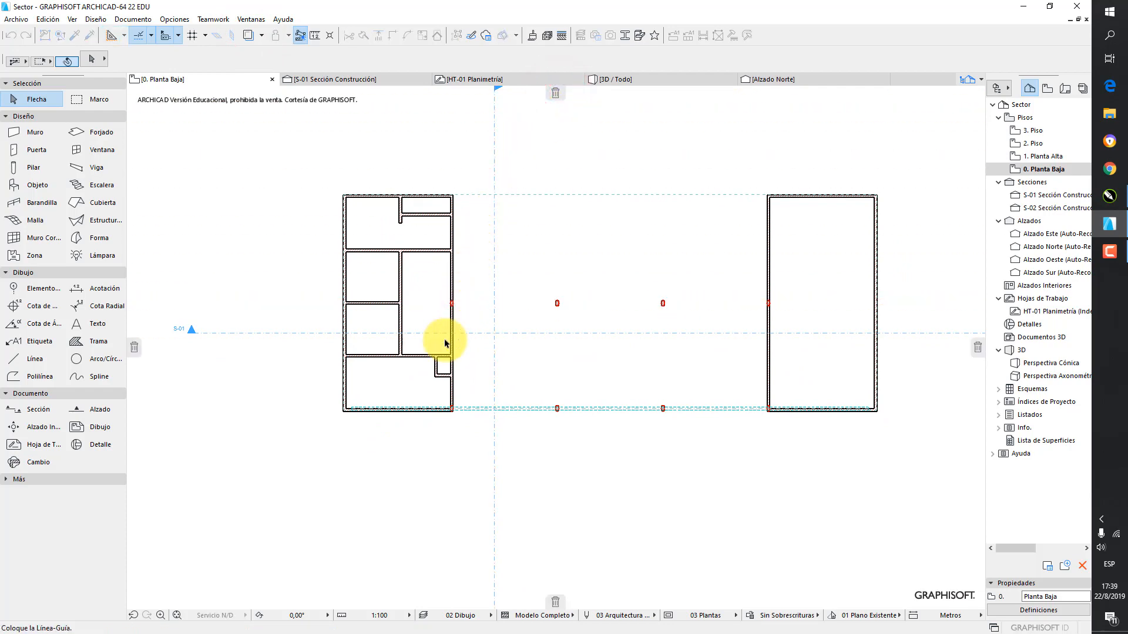
scroll(443, 340, up, 4)
scroll(444, 345, up, 2)
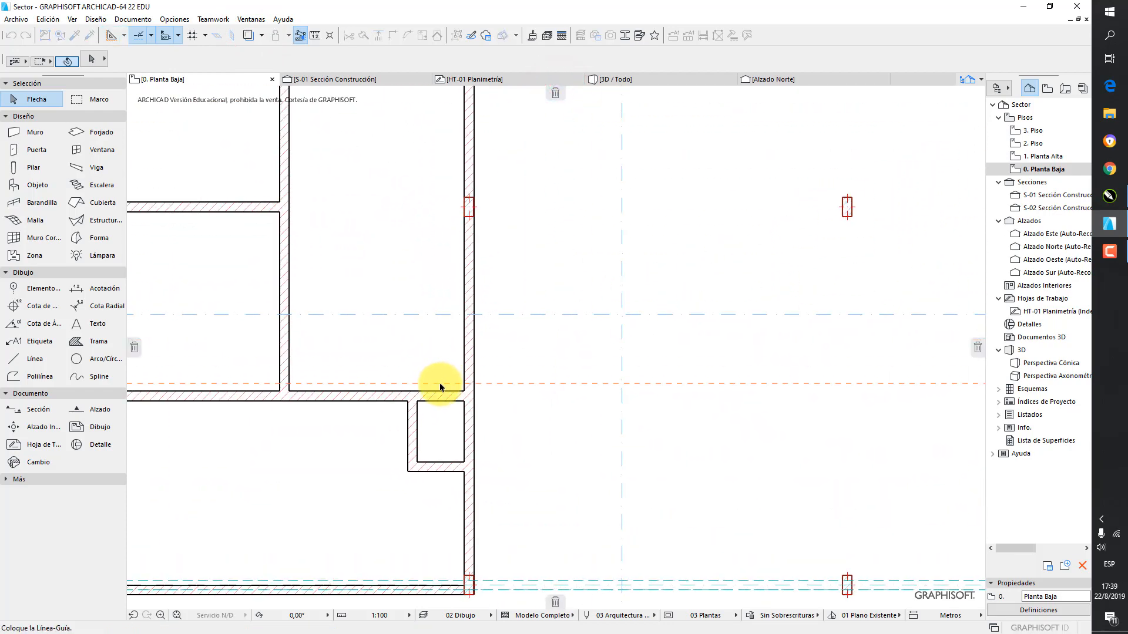
key(Escape)
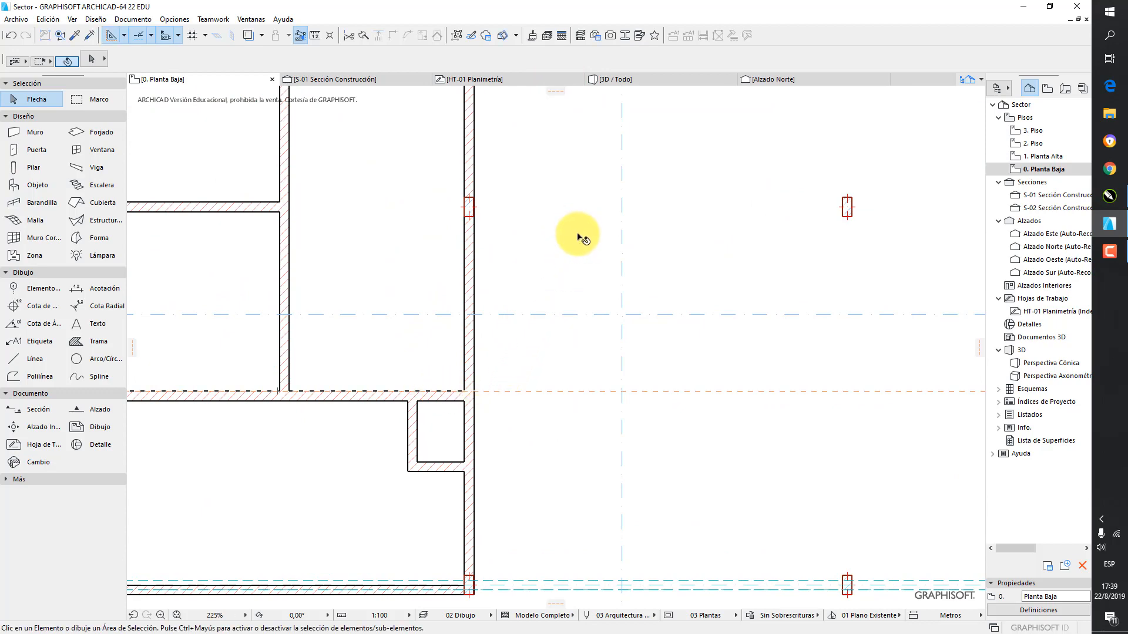
scroll(580, 238, down, 3)
middle_drag(657, 259, 504, 247)
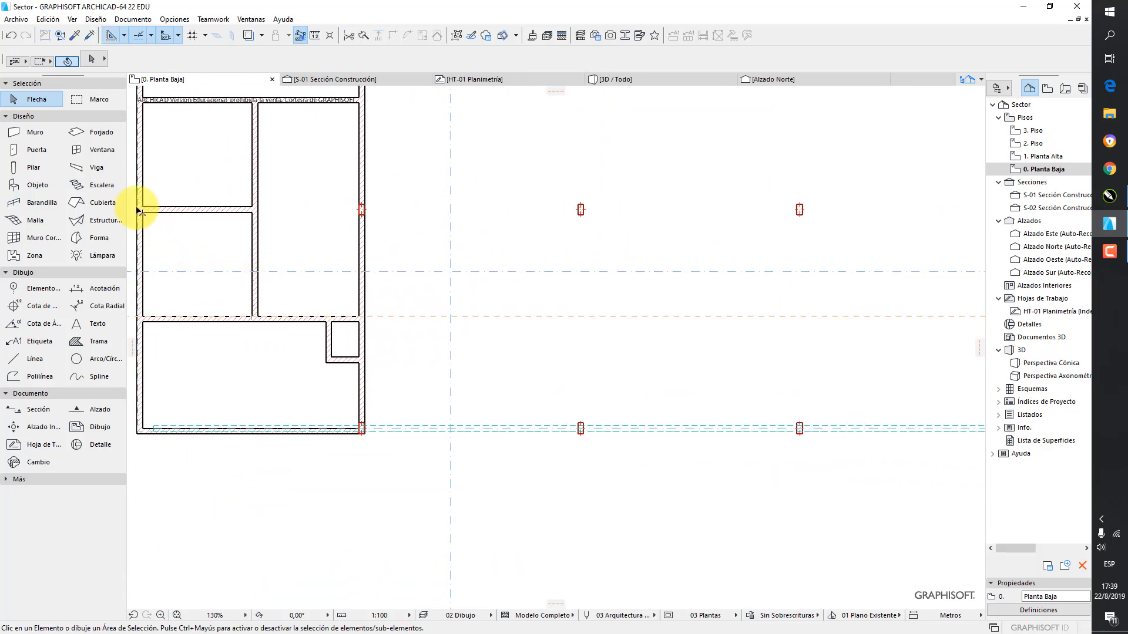
Draw a partition wall along the horizontal guide line across the right block, from its left wall to its outer right wall
click(34, 131)
middle_drag(700, 235, 430, 263)
scroll(531, 335, up, 3)
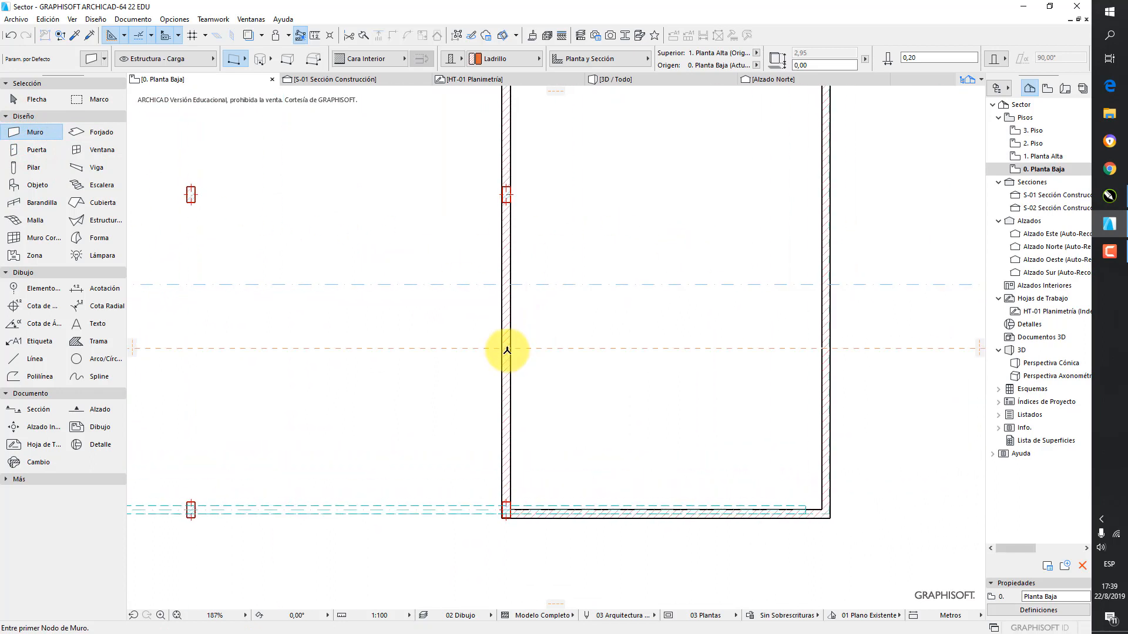
click(506, 349)
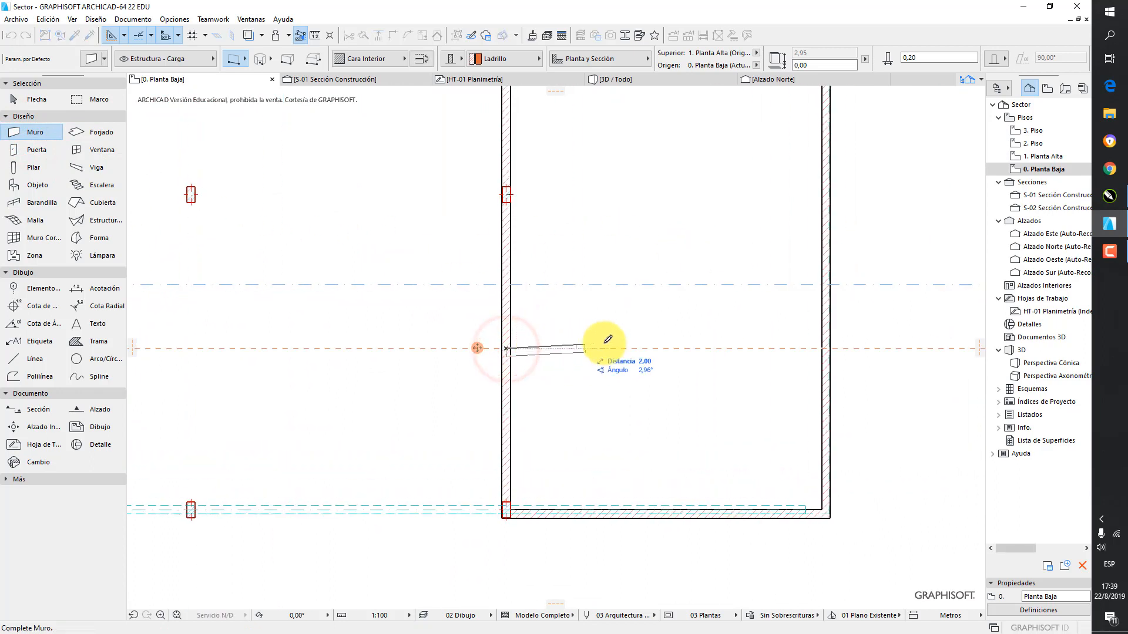
click(828, 348)
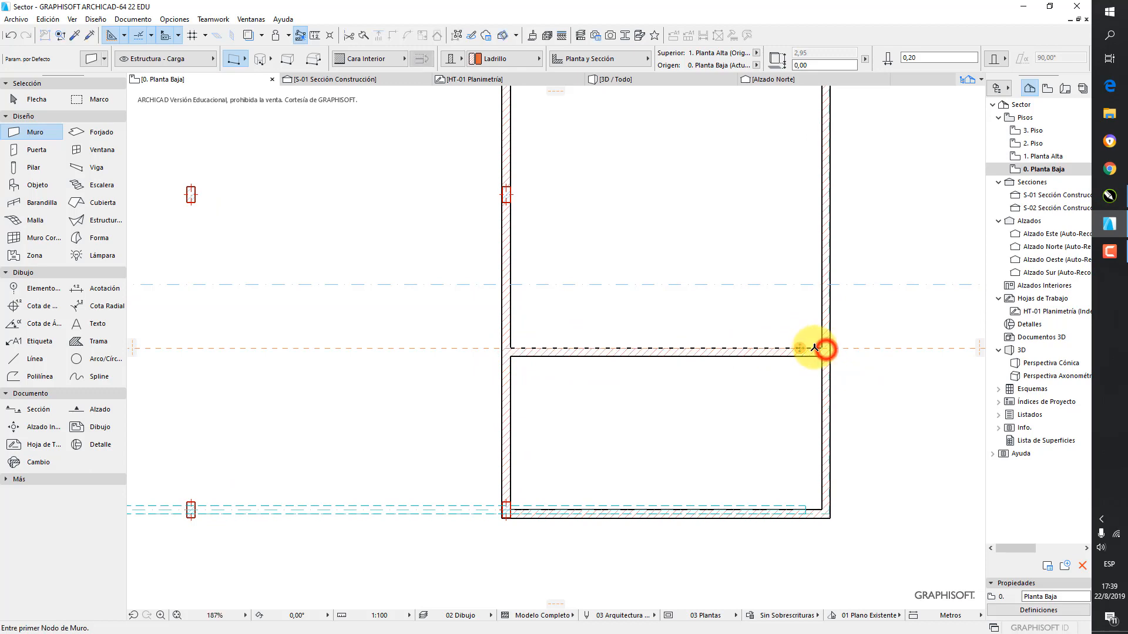
scroll(742, 348, down, 2)
middle_drag(594, 348, 762, 320)
scroll(763, 321, down, 2)
key(Escape)
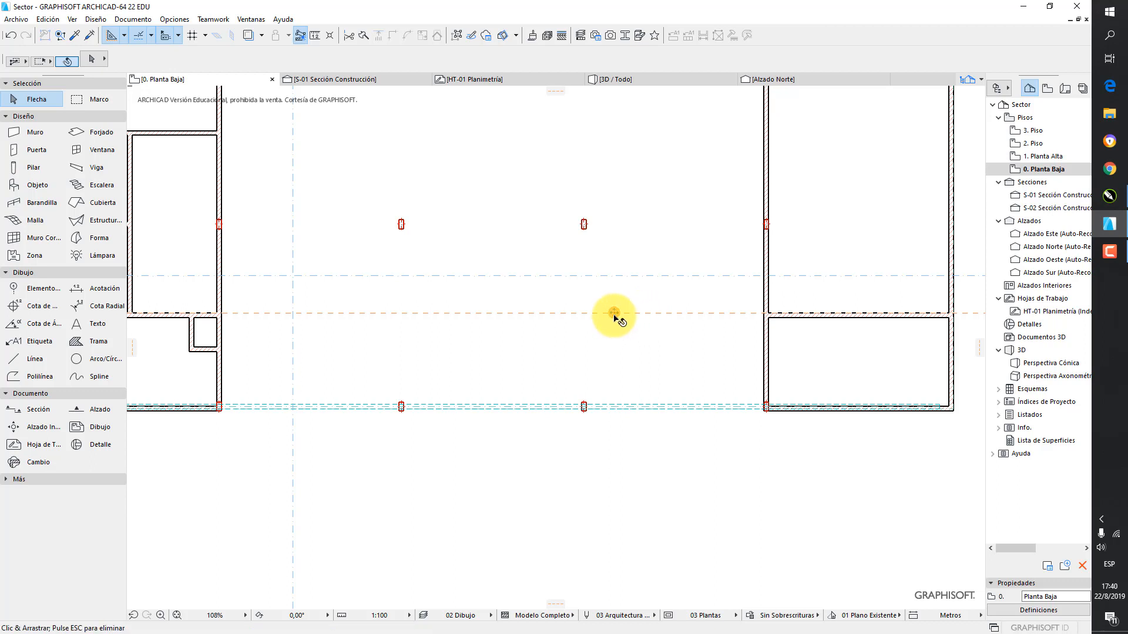
Copy the horizontal guide line 1.50 m downward, level with the small shaft in the left block
drag(614, 315, 615, 340)
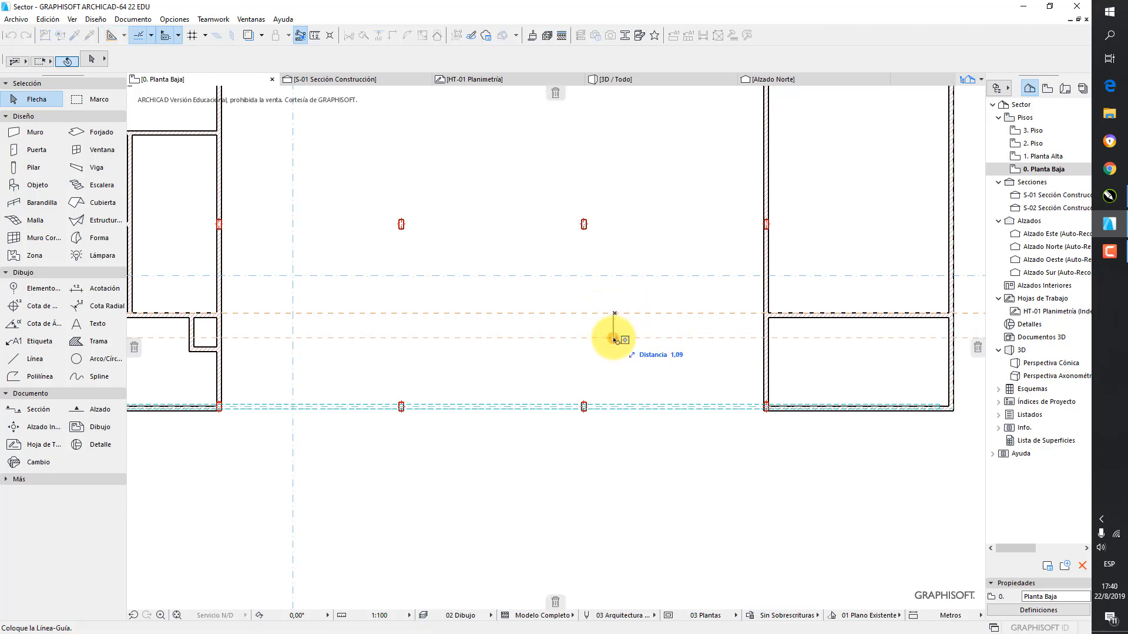
key(ctrl)
key(Return)
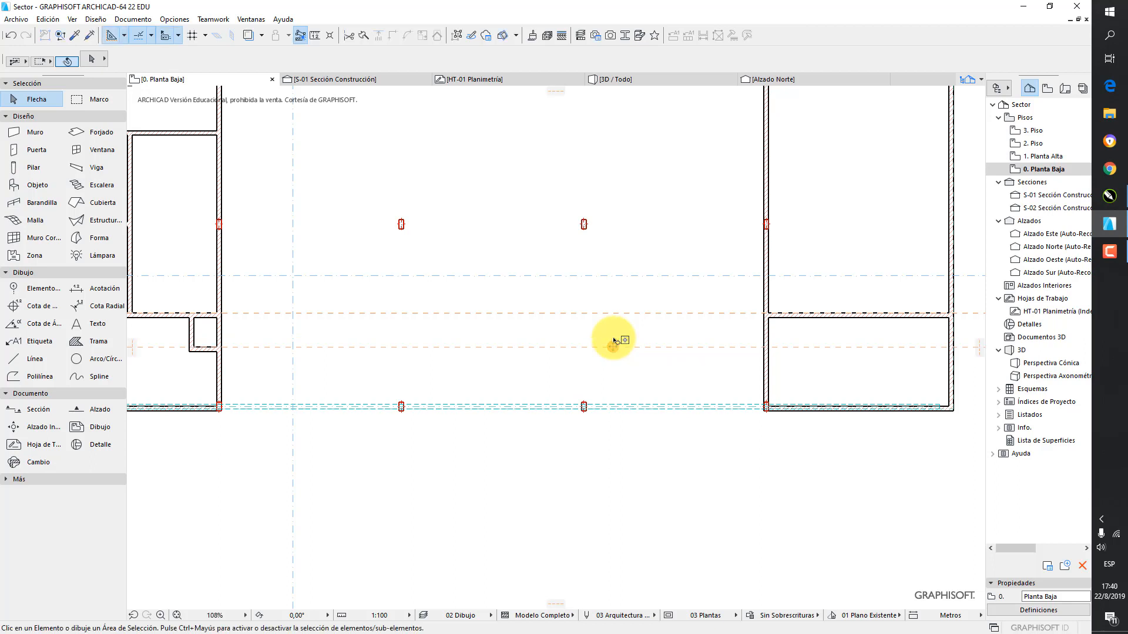
Place a vertical guide line on the inner face of the right block's left wall and copy it 1 m to the right
click(133, 355)
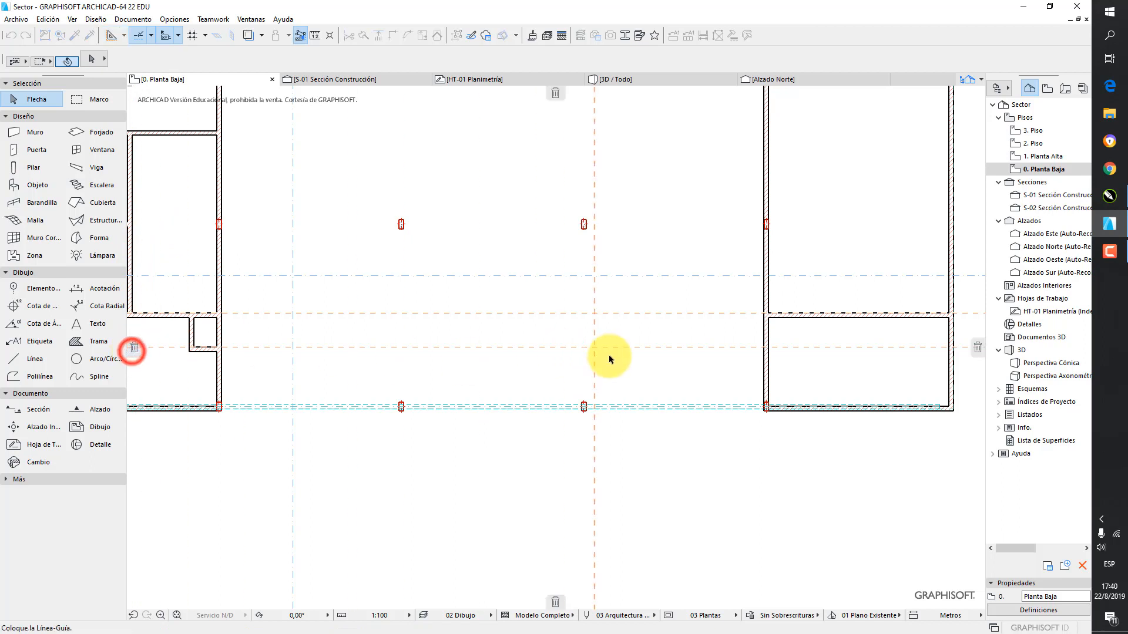
click(771, 384)
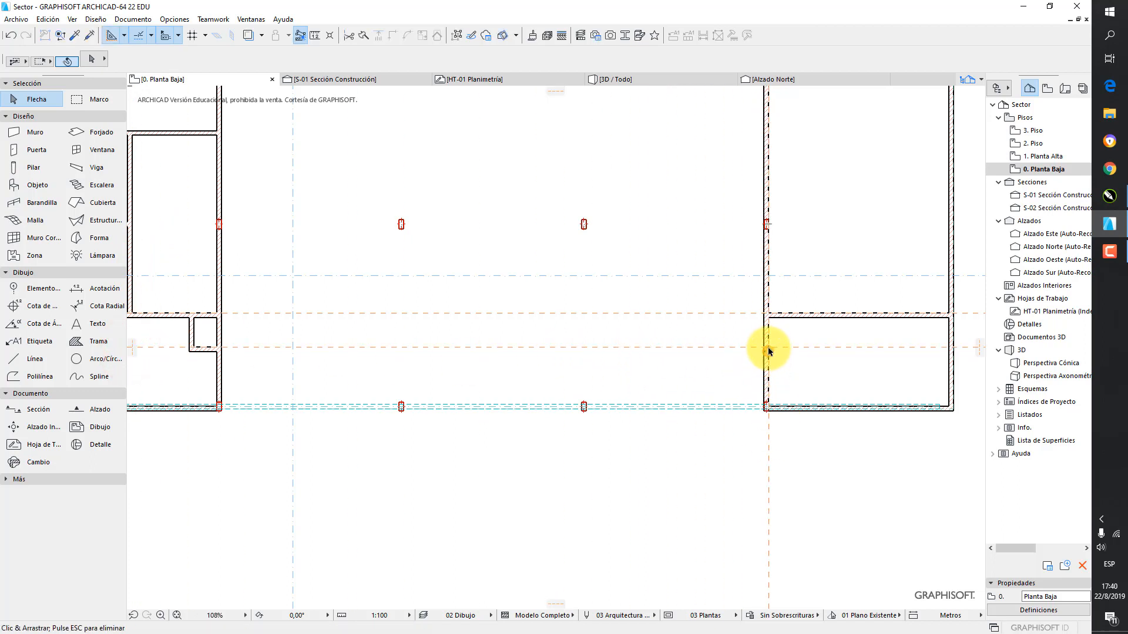
drag(769, 350, 827, 348)
key(ctrl)
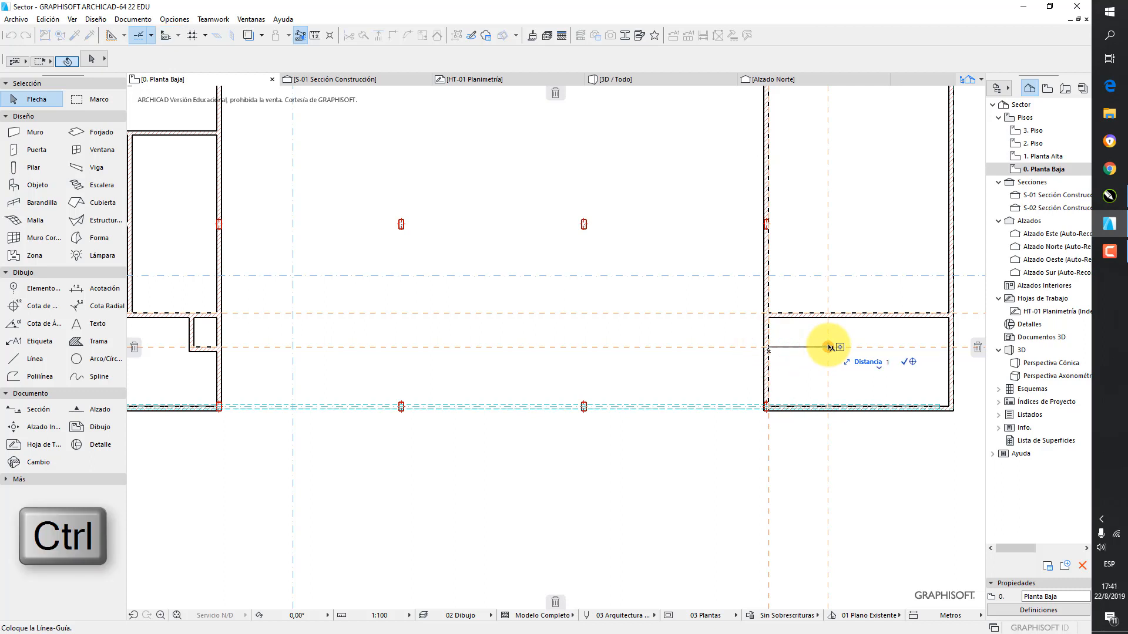
key(Return)
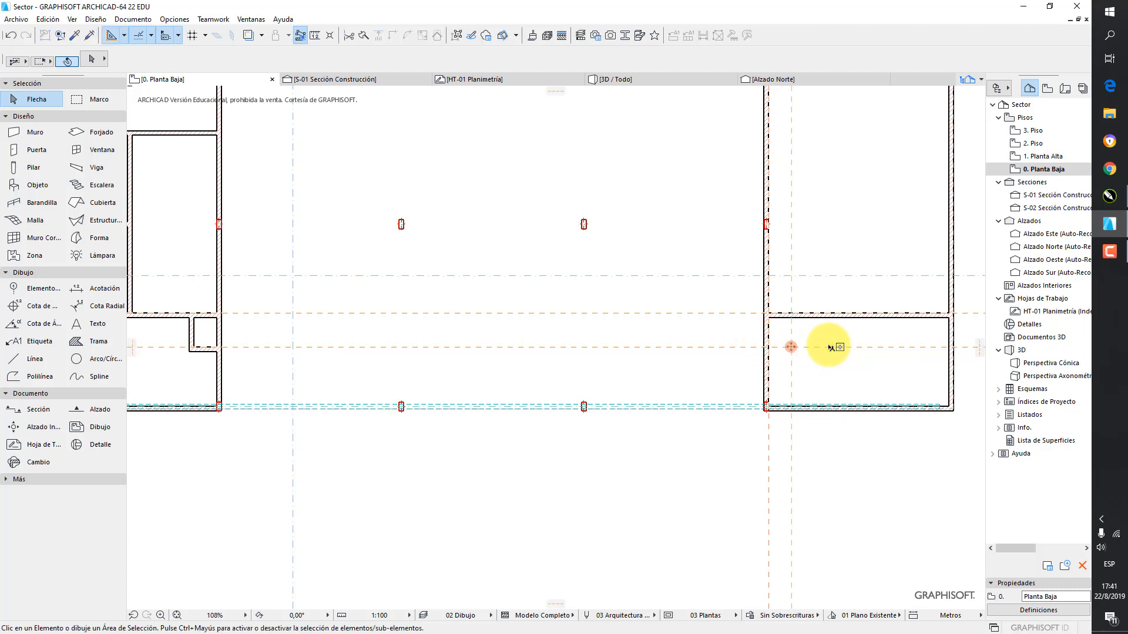
Draw a 1.00 m horizontal wall and a 1.50 m vertical wall along the guide lines to enclose the right block's small shaft
click(34, 133)
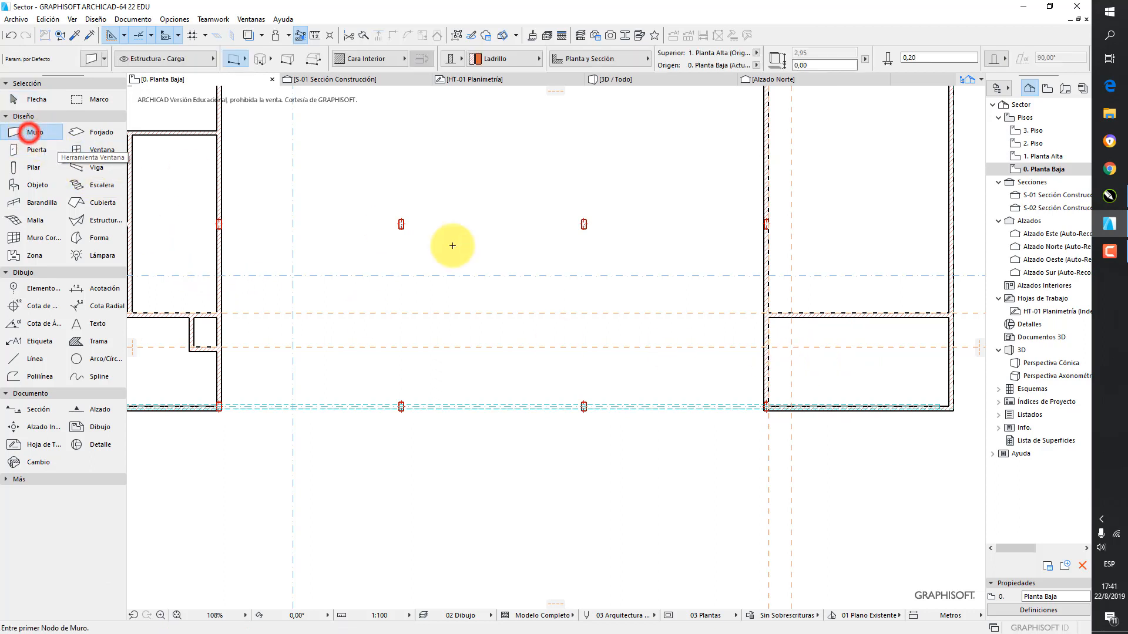
click(766, 347)
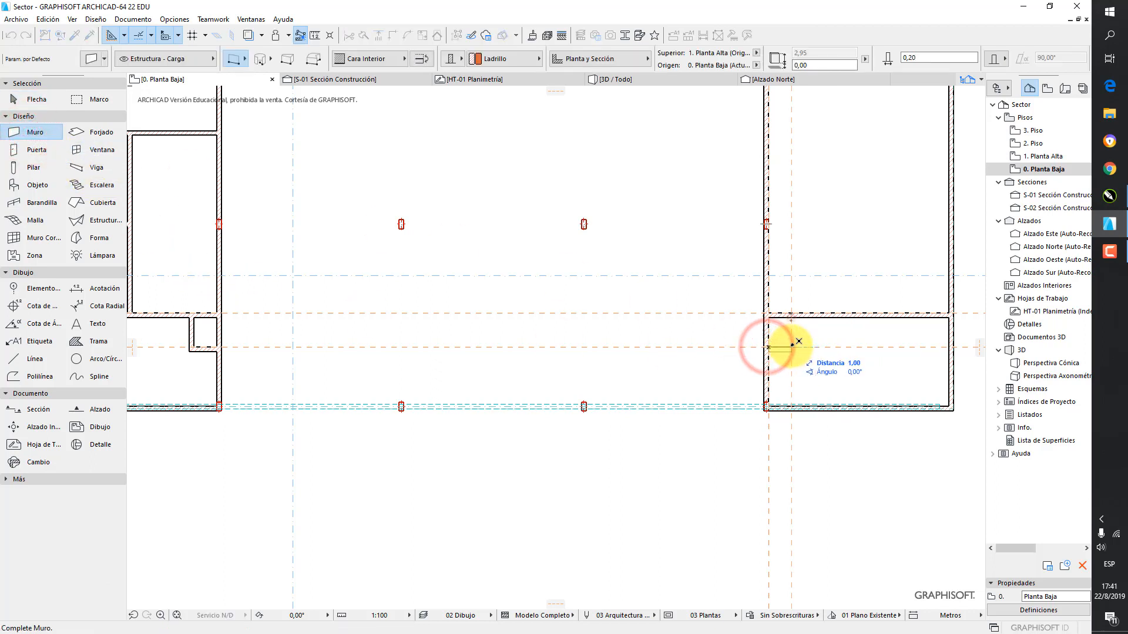
click(791, 347)
click(791, 346)
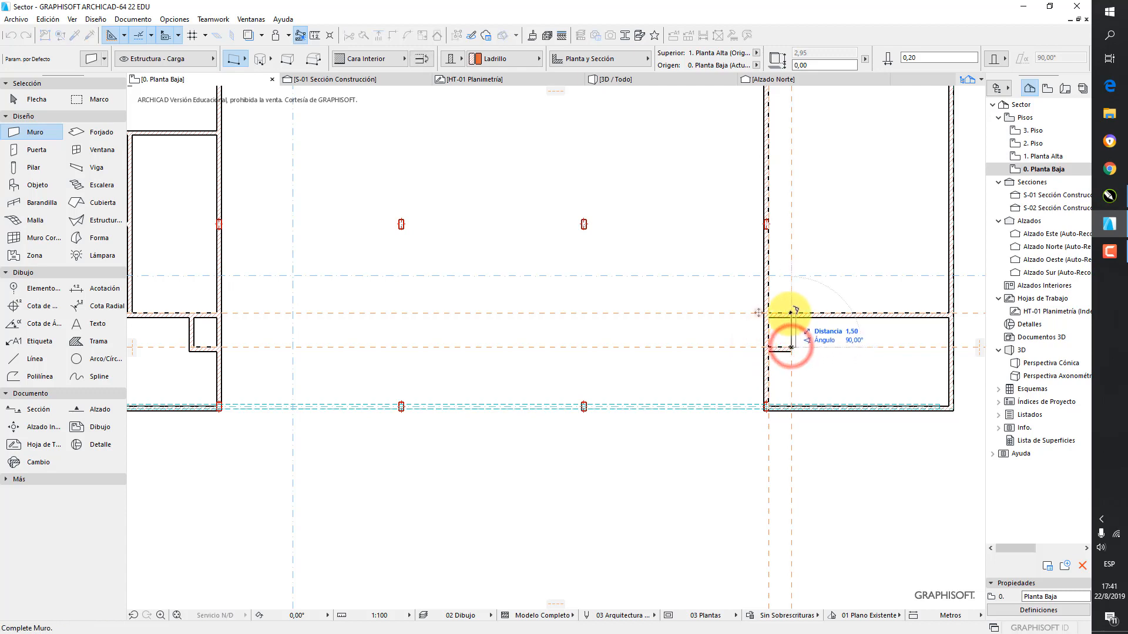
scroll(793, 319, up, 2)
click(787, 315)
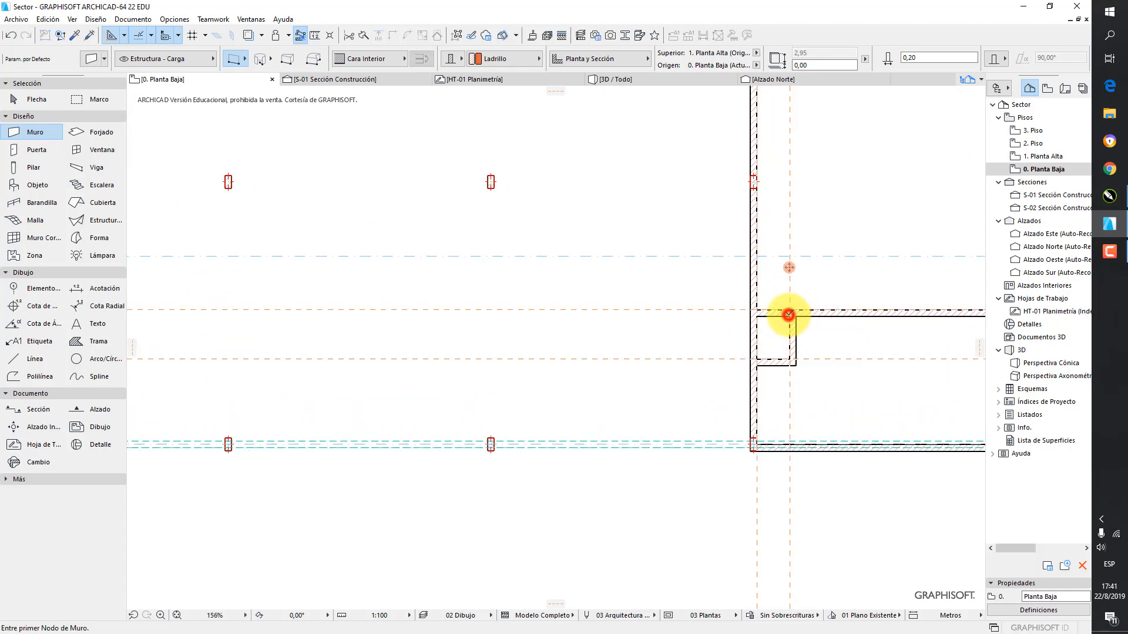
Delete all guide lines from the ground floor plan at once
scroll(805, 329, down, 3)
middle_drag(917, 87, 920, 126)
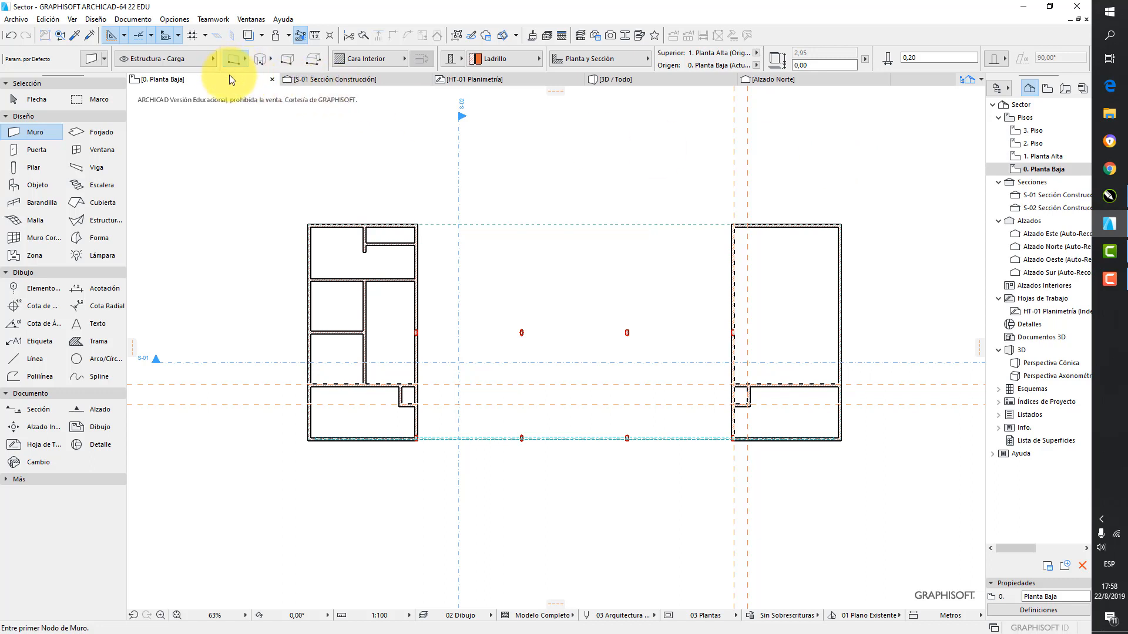
click(124, 36)
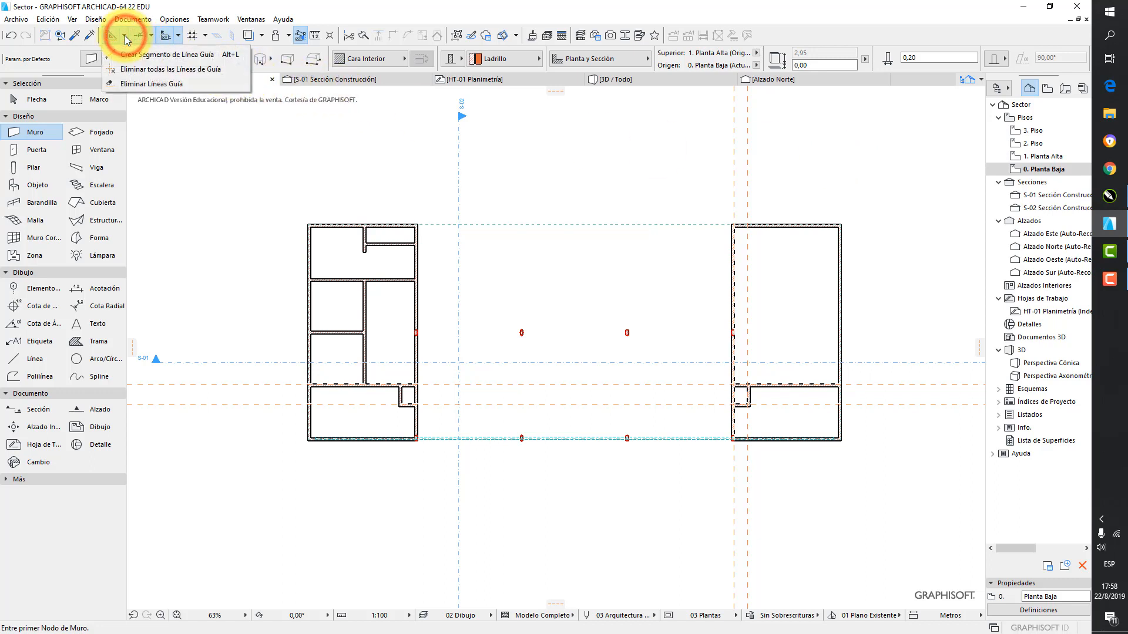
click(151, 69)
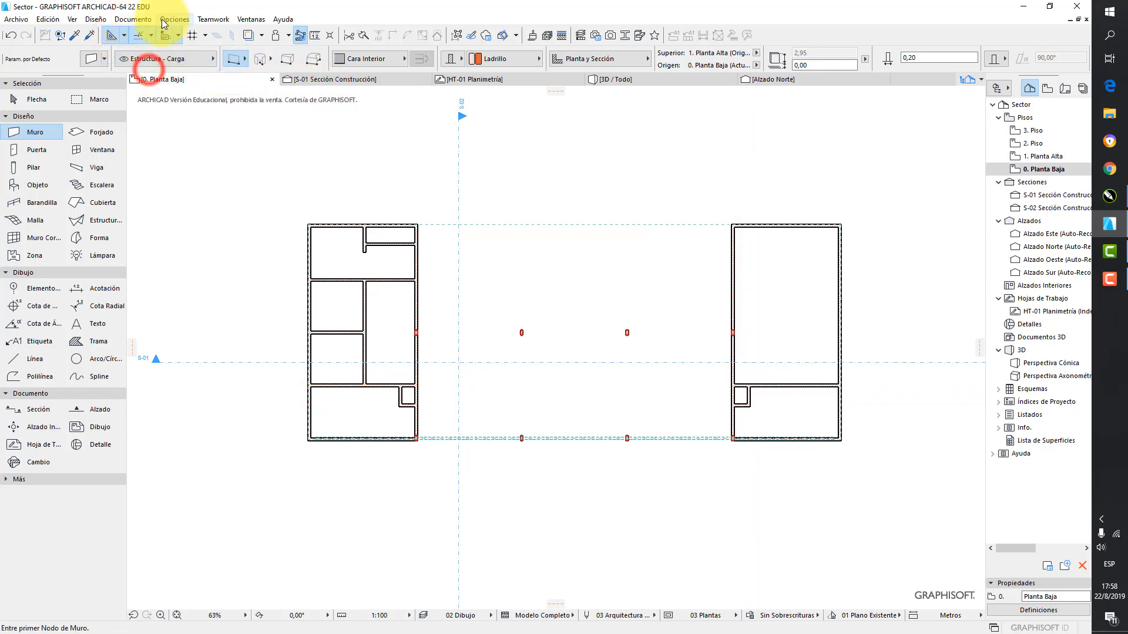
Show the traced reference again and bring the whole site sheet, including the separate Edificio Expo plans, into view
click(248, 36)
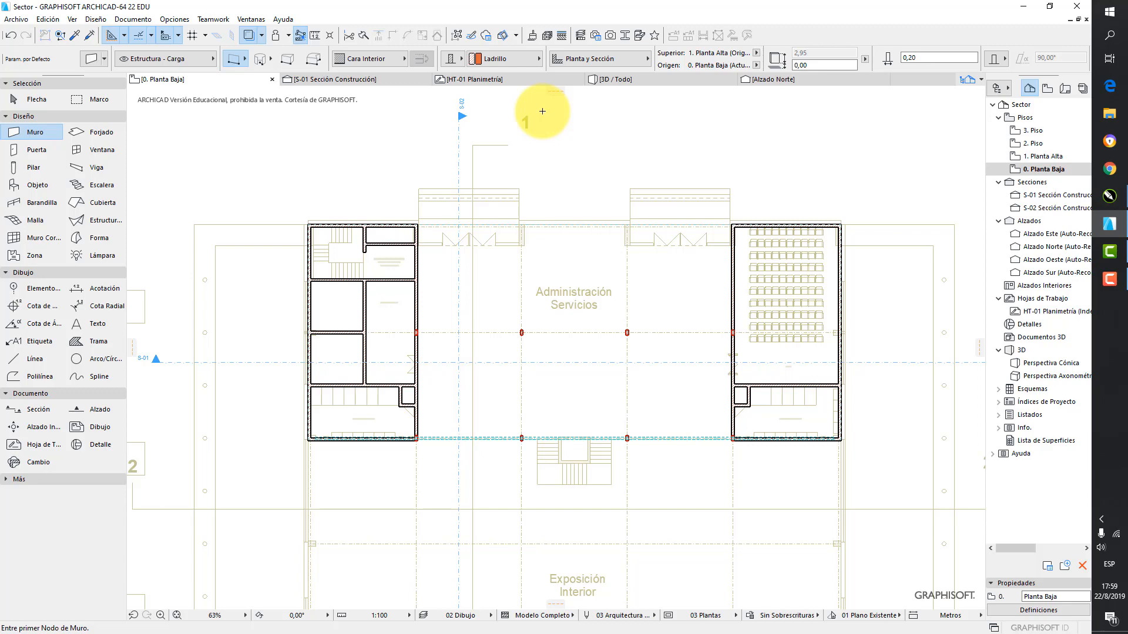
scroll(680, 219, down, 5)
middle_drag(667, 245, 427, 308)
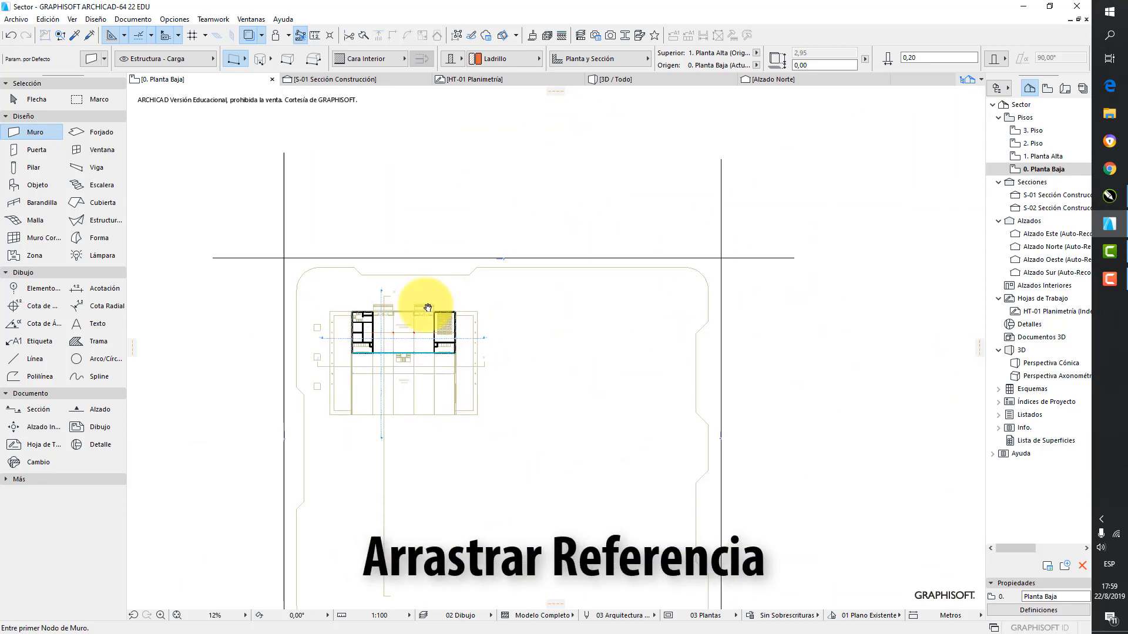
scroll(503, 298, down, 2)
scroll(498, 303, down, 2)
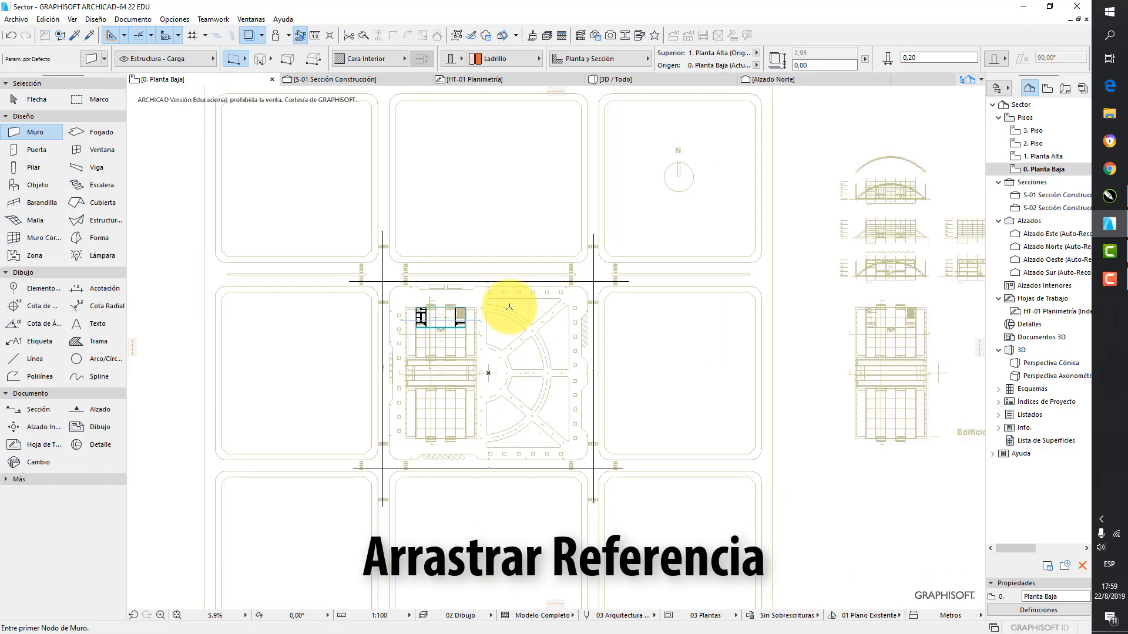
scroll(518, 298, down, 2)
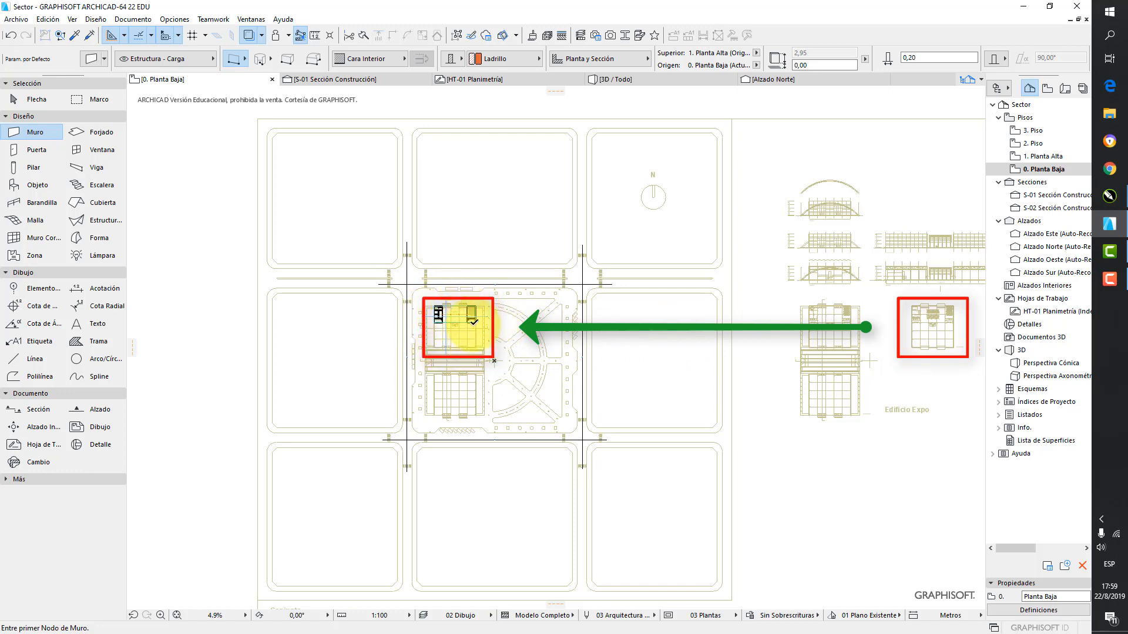
middle_drag(868, 317, 831, 327)
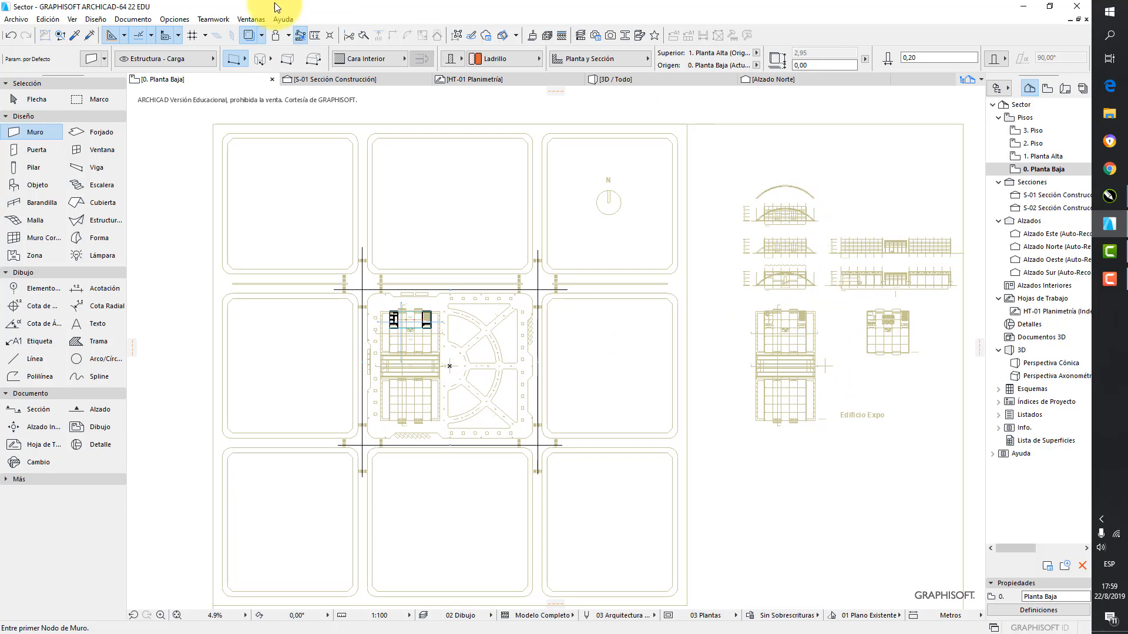
Open the Trazar & Referenciar palette and move it clear of the site drawing
click(262, 38)
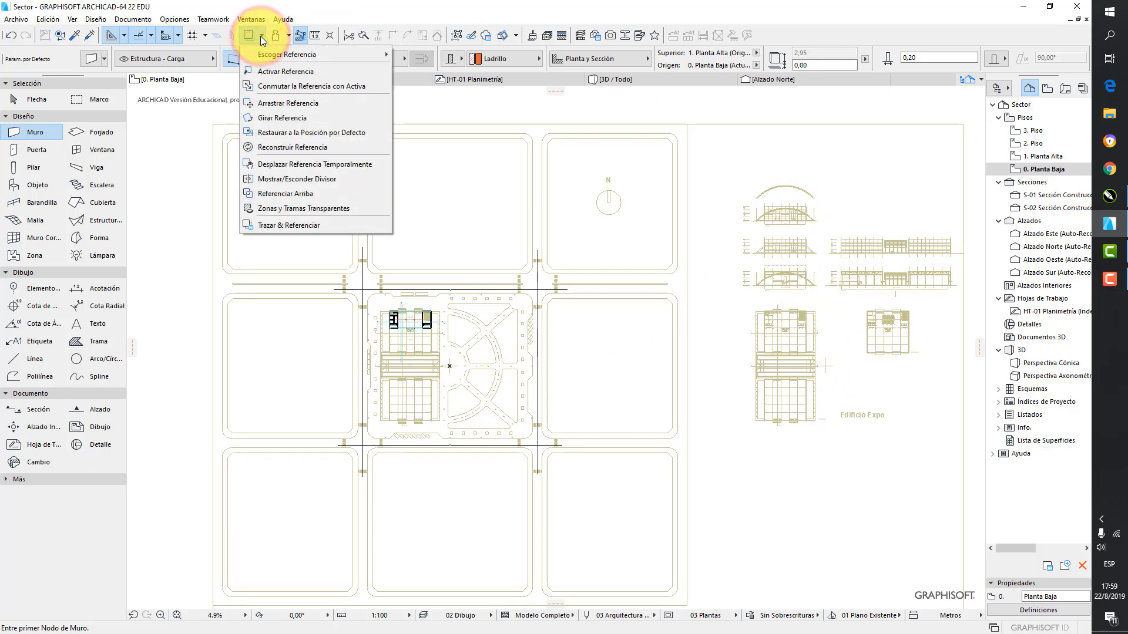
click(290, 225)
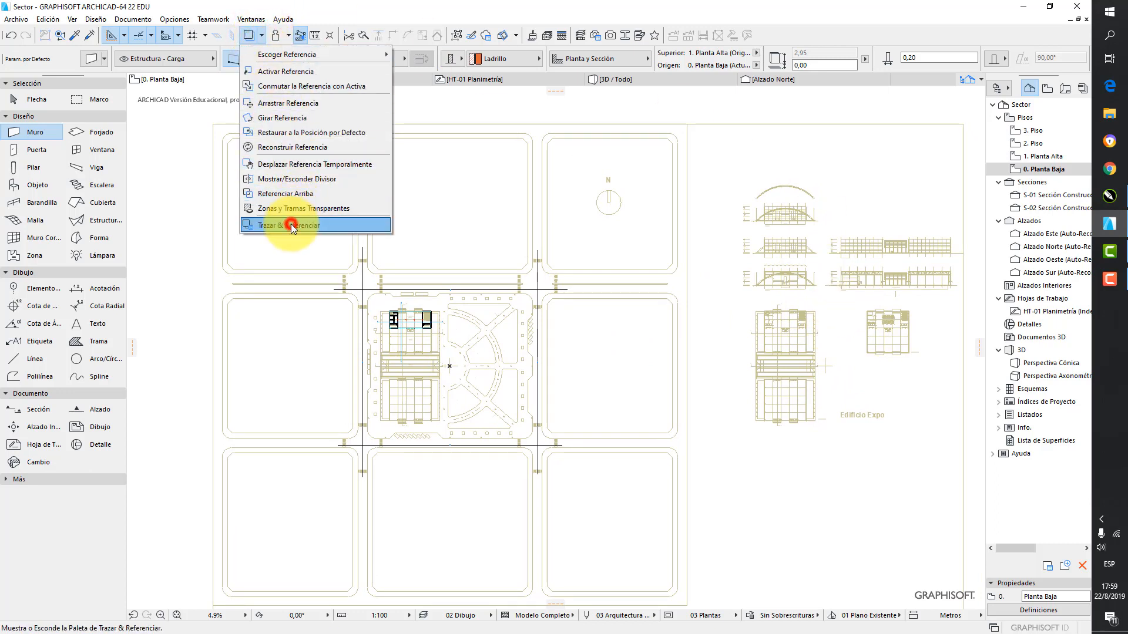
drag(368, 162, 176, 112)
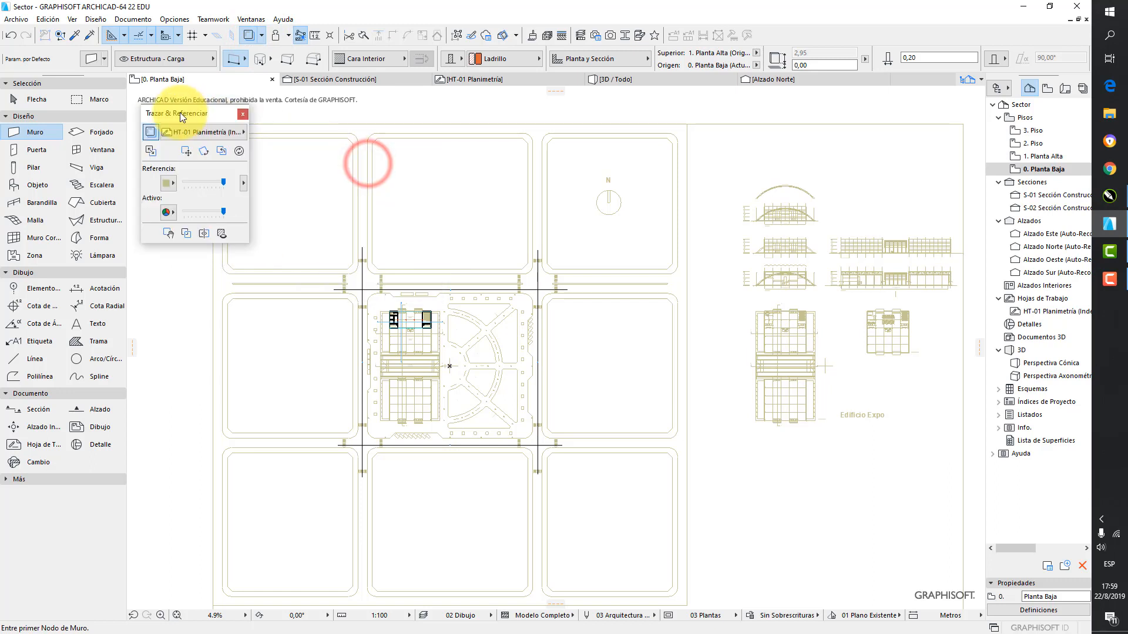
Start moving the traced reference, taking the outer upper-right wall corner of the separate floor plan with the seating as base point
click(188, 152)
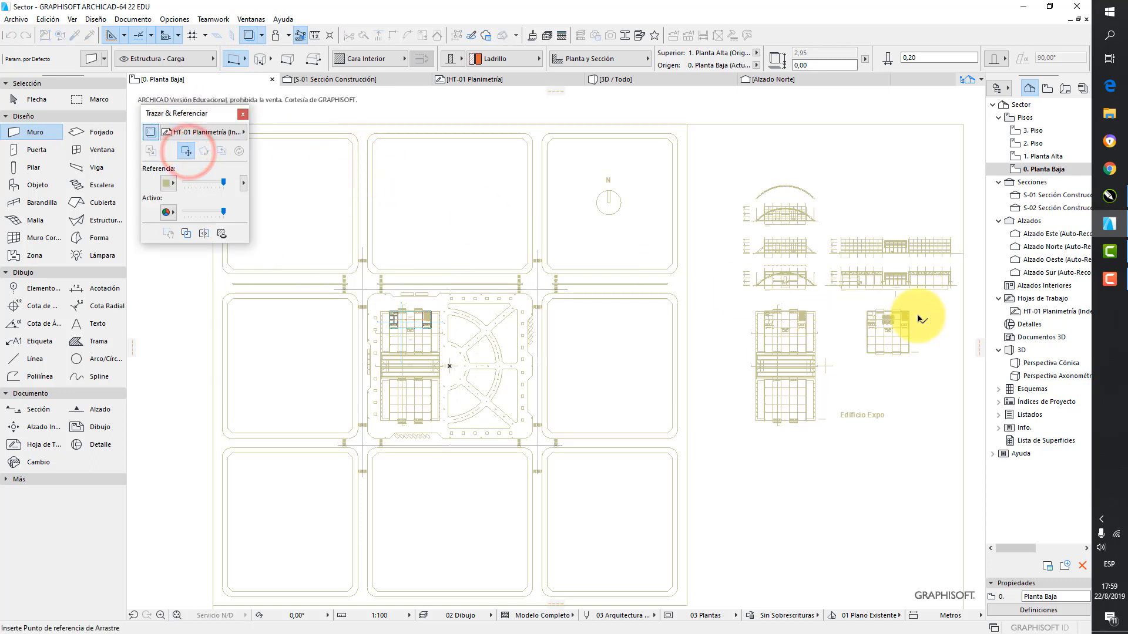
scroll(924, 315, up, 2)
scroll(924, 316, up, 2)
scroll(818, 307, up, 5)
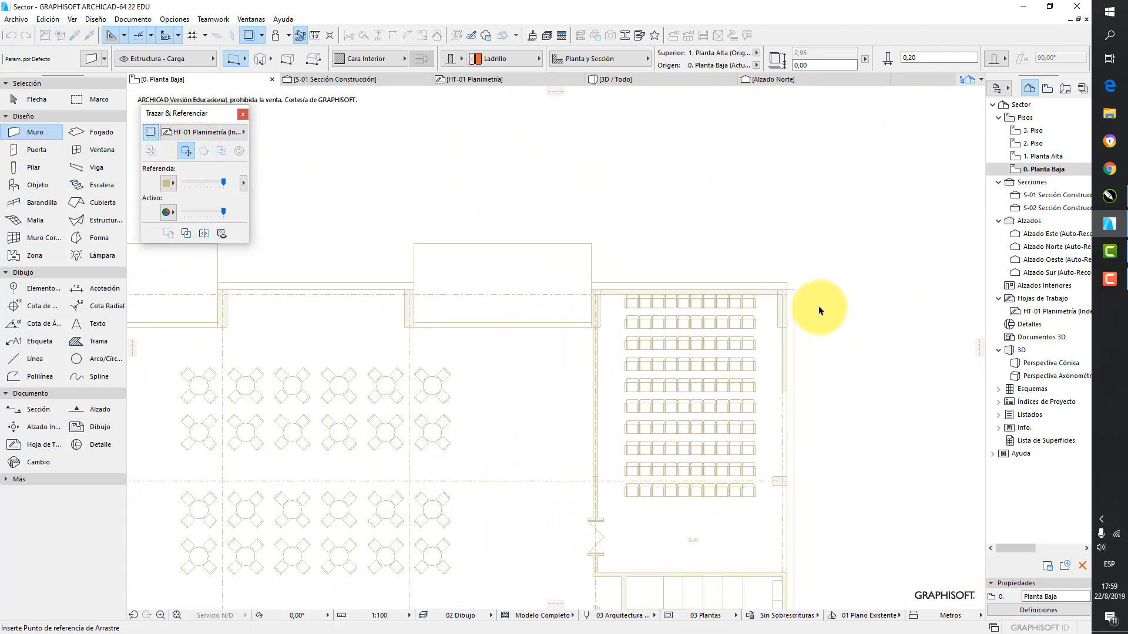
scroll(818, 307, up, 2)
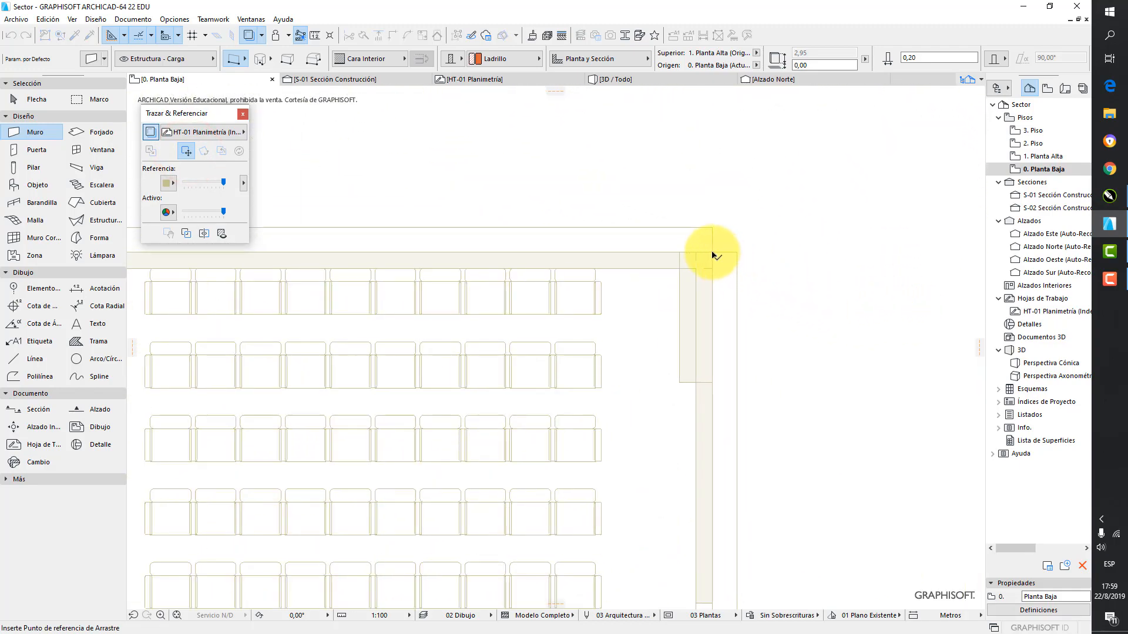
click(712, 255)
Place the reference's base point on the outer upper-right corner of the modelled building and check the alignment of the corner
scroll(831, 285, down, 8)
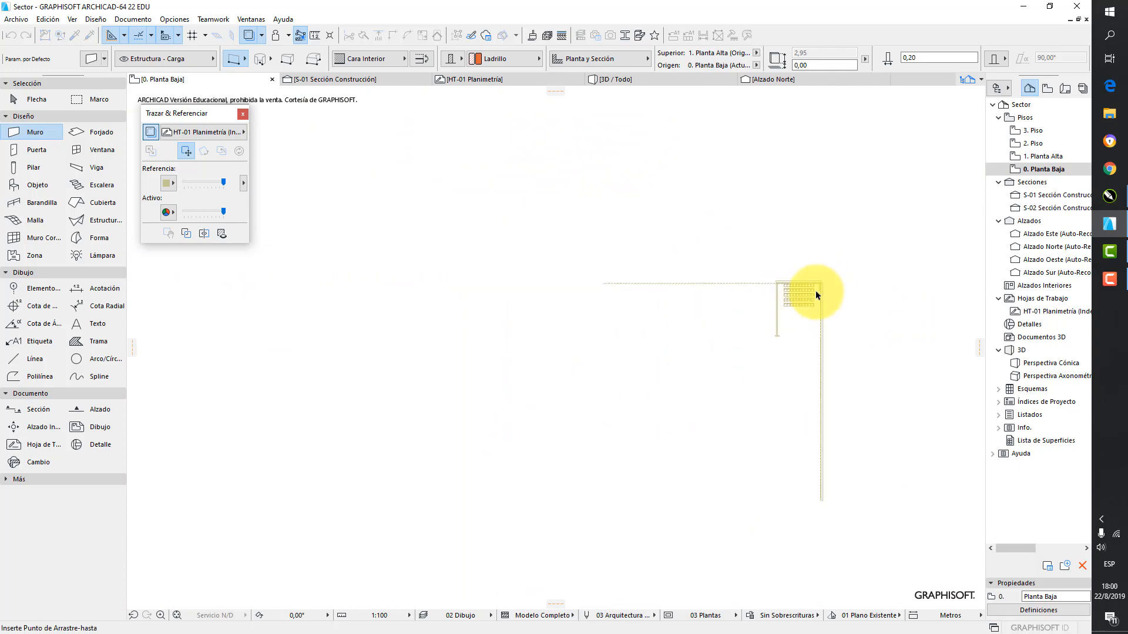
scroll(816, 296, down, 3)
middle_drag(582, 329, 969, 302)
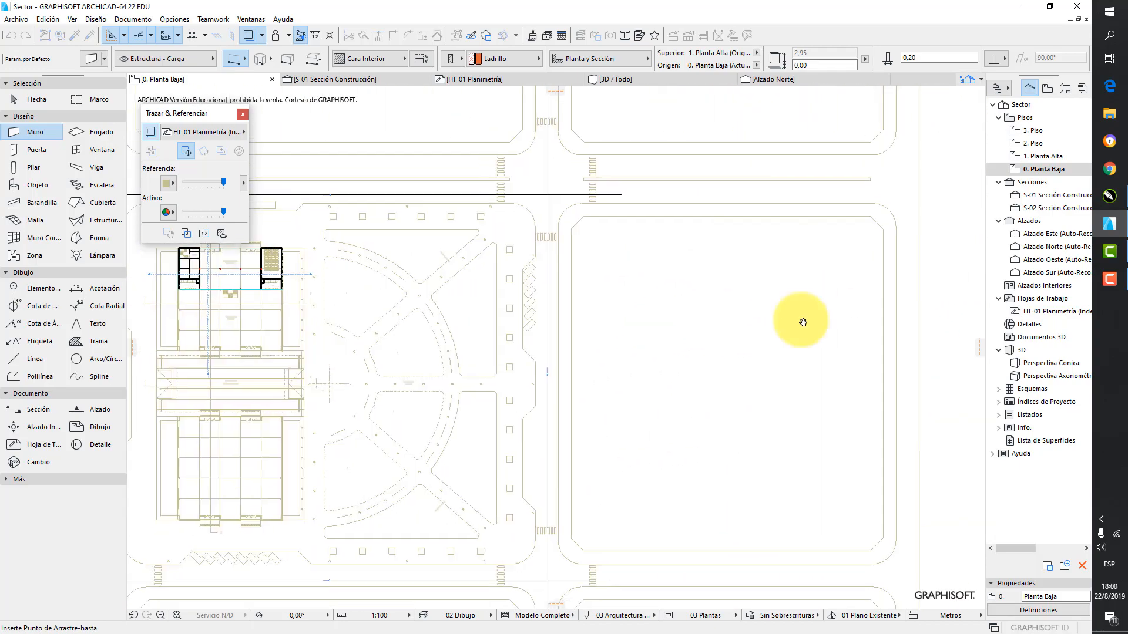
middle_drag(803, 323, 1028, 311)
middle_drag(603, 231, 722, 259)
scroll(732, 261, up, 6)
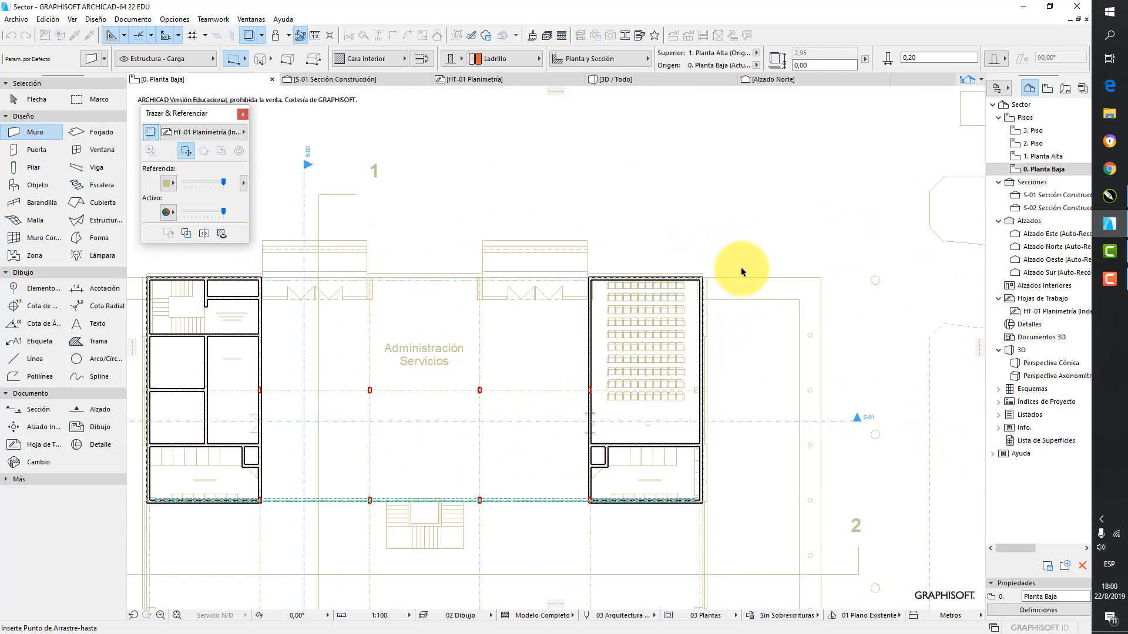
scroll(741, 271, up, 8)
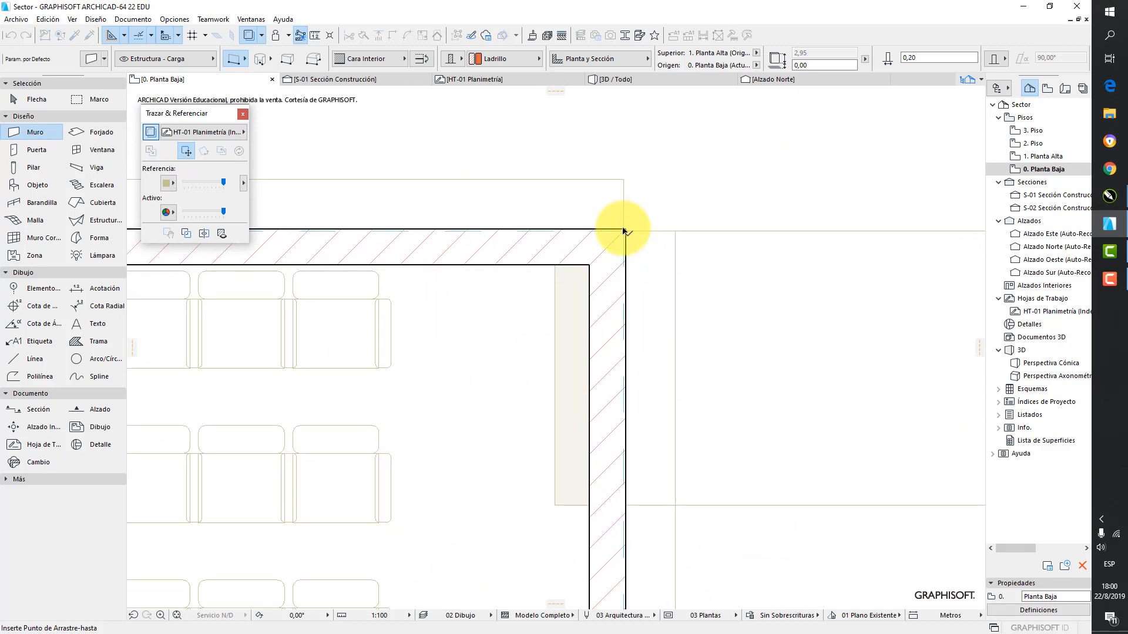
scroll(624, 231, up, 4)
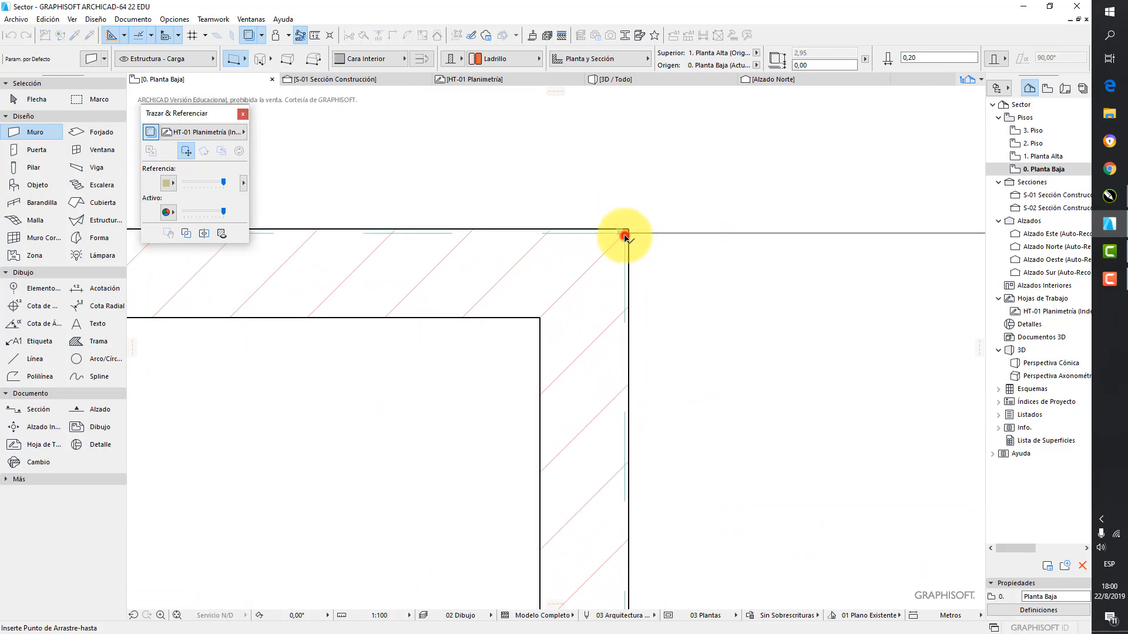
click(624, 237)
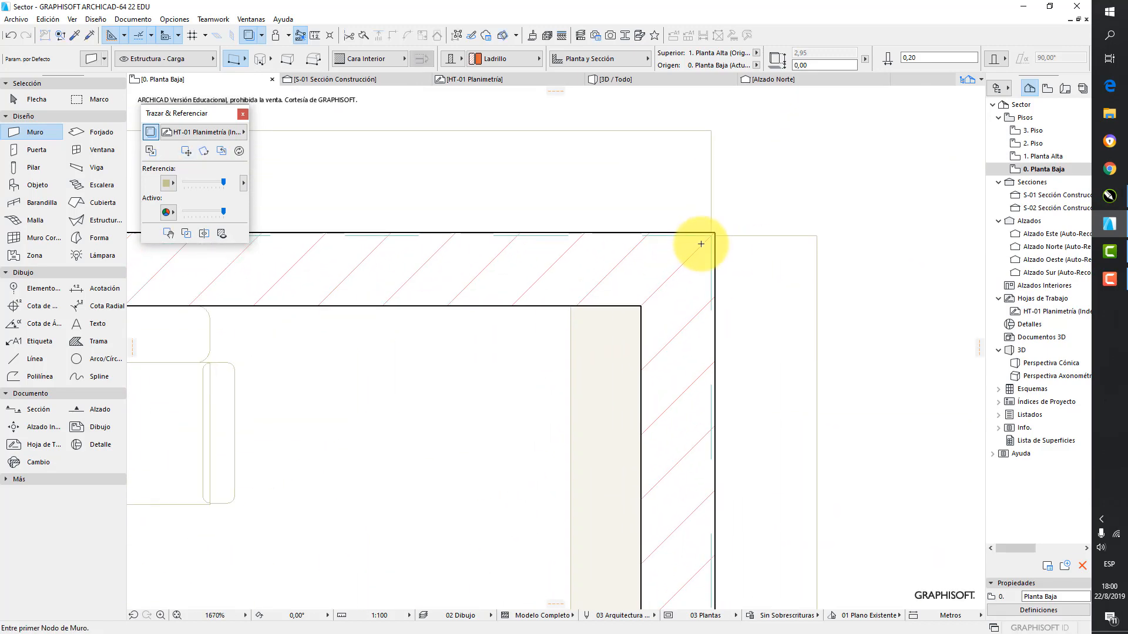
scroll(701, 244, up, 6)
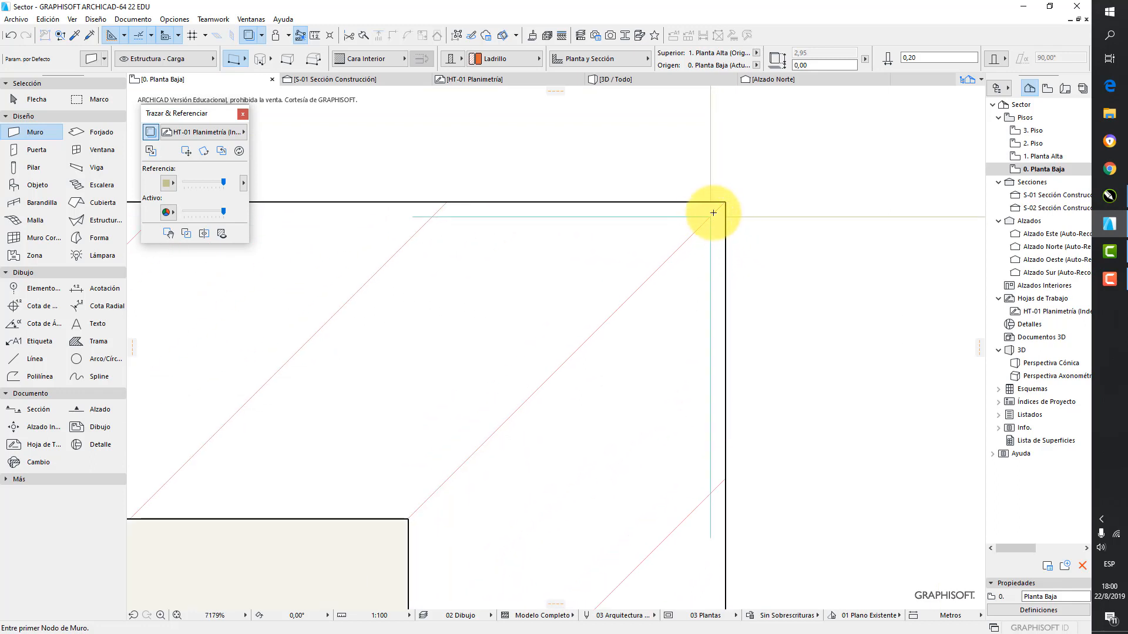
scroll(719, 239, down, 10)
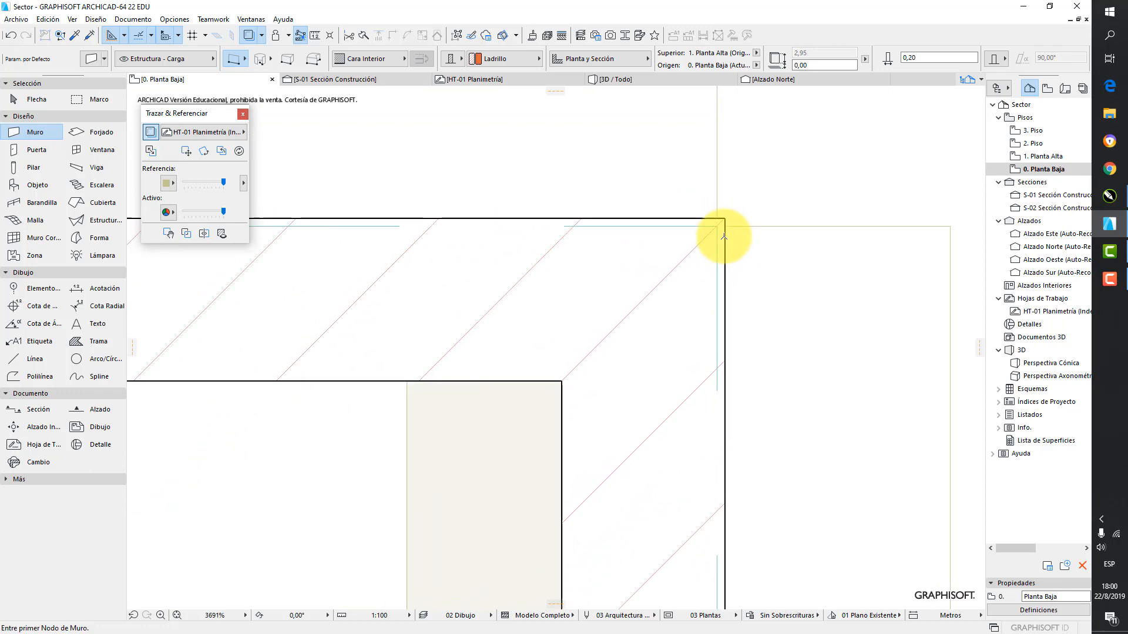
scroll(724, 242, down, 8)
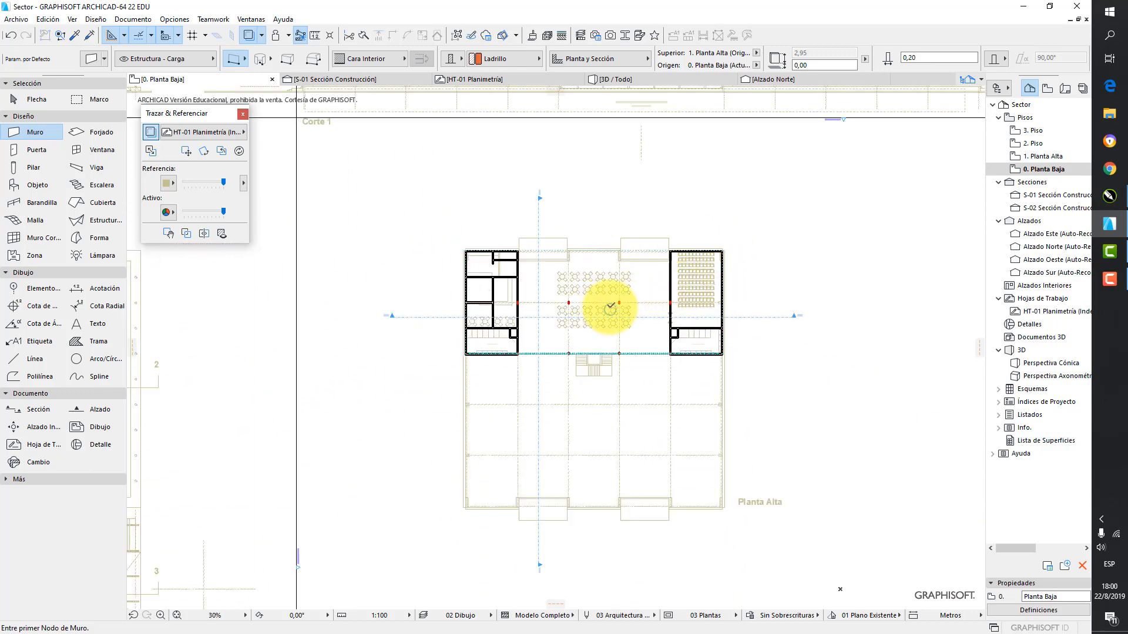
Switch to the 1. Planta Alta story and draw a horizontal wall about 8 m long over the traced partition above Sanitarios Mujeres
click(1041, 157)
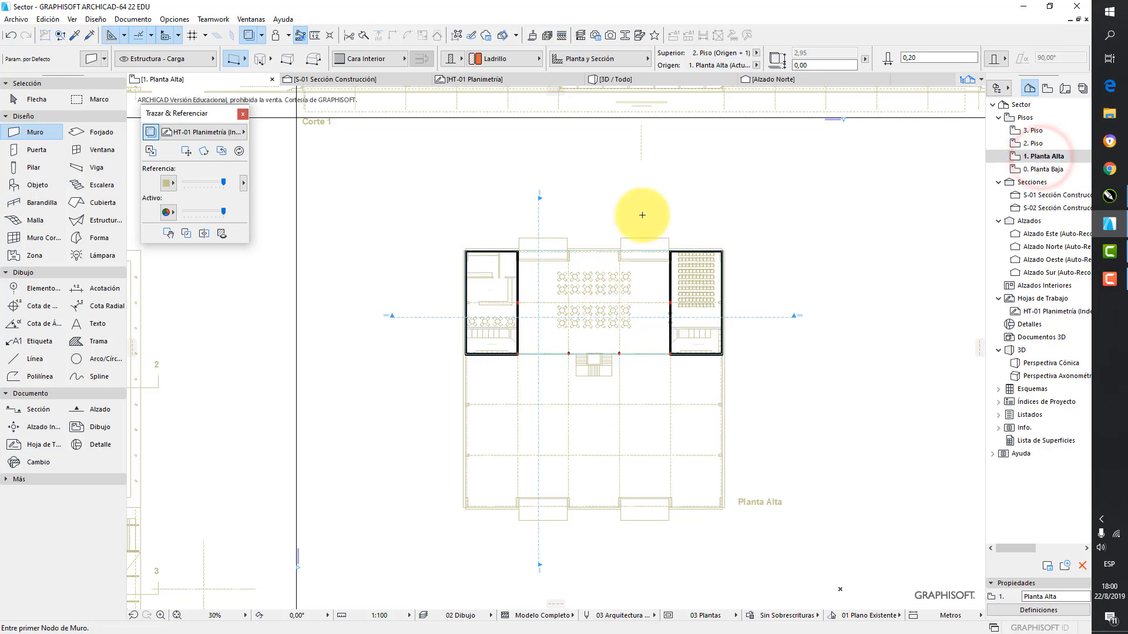
click(22, 132)
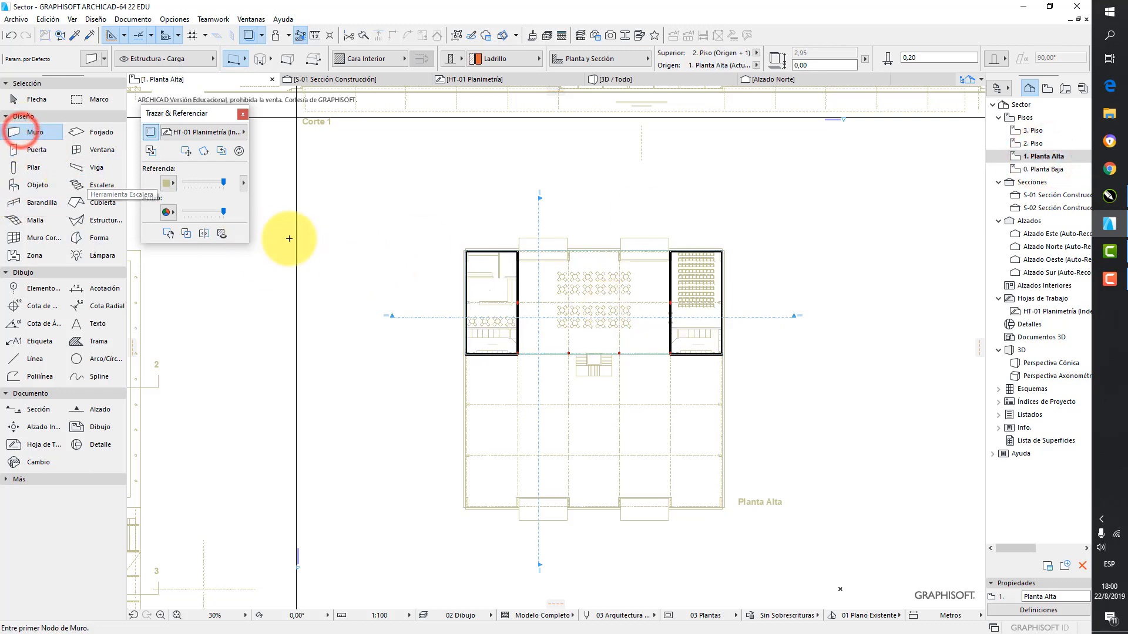
scroll(462, 310, up, 10)
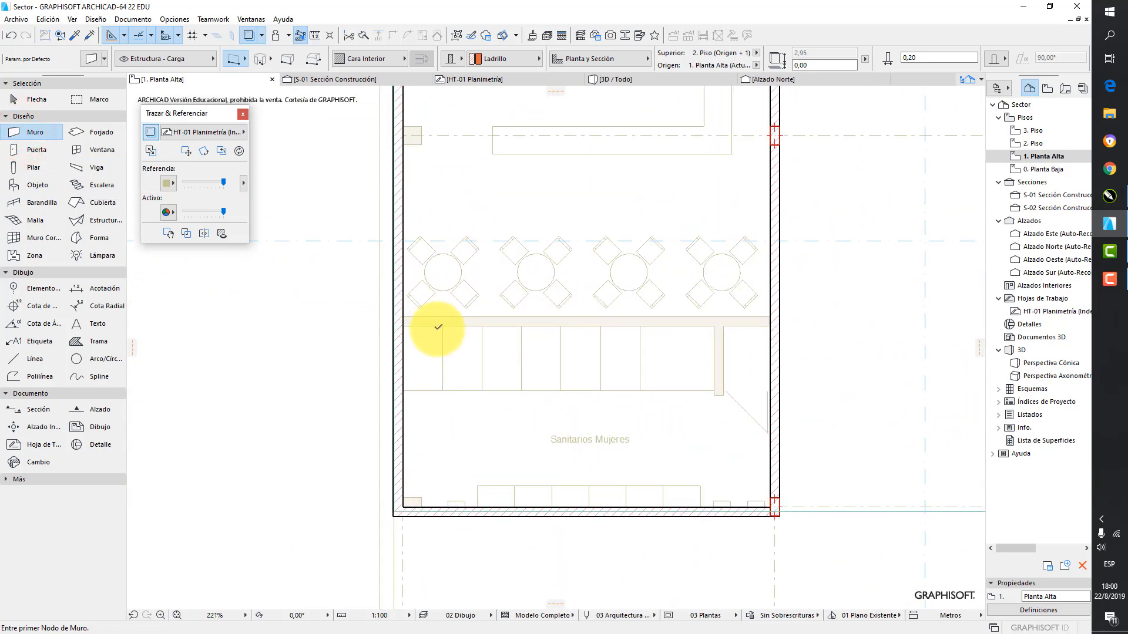
click(396, 316)
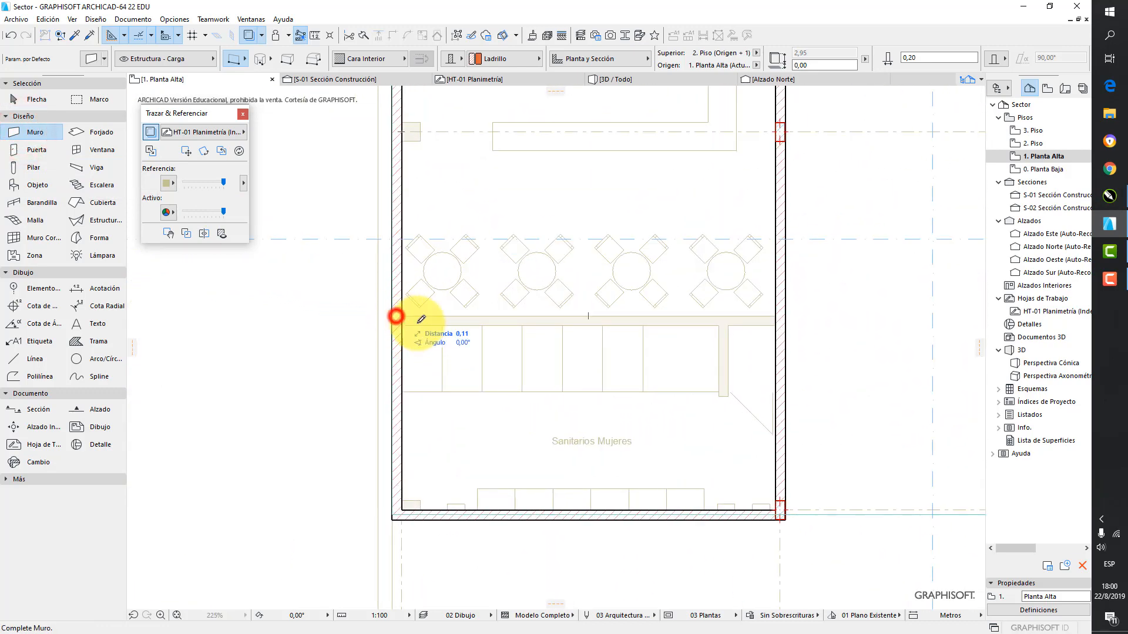
click(779, 319)
Enclose the small shaft in Sanitarios Mujeres with a short vertical wall and a horizontal wall about 1.41 m long, flipped to the inner side
click(727, 324)
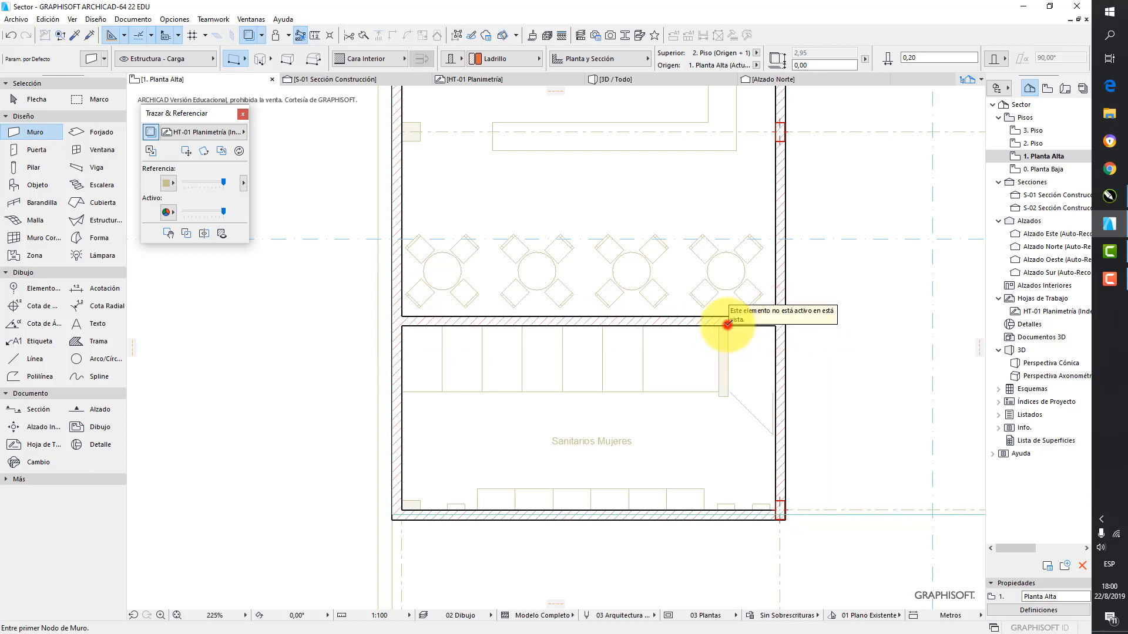
click(726, 394)
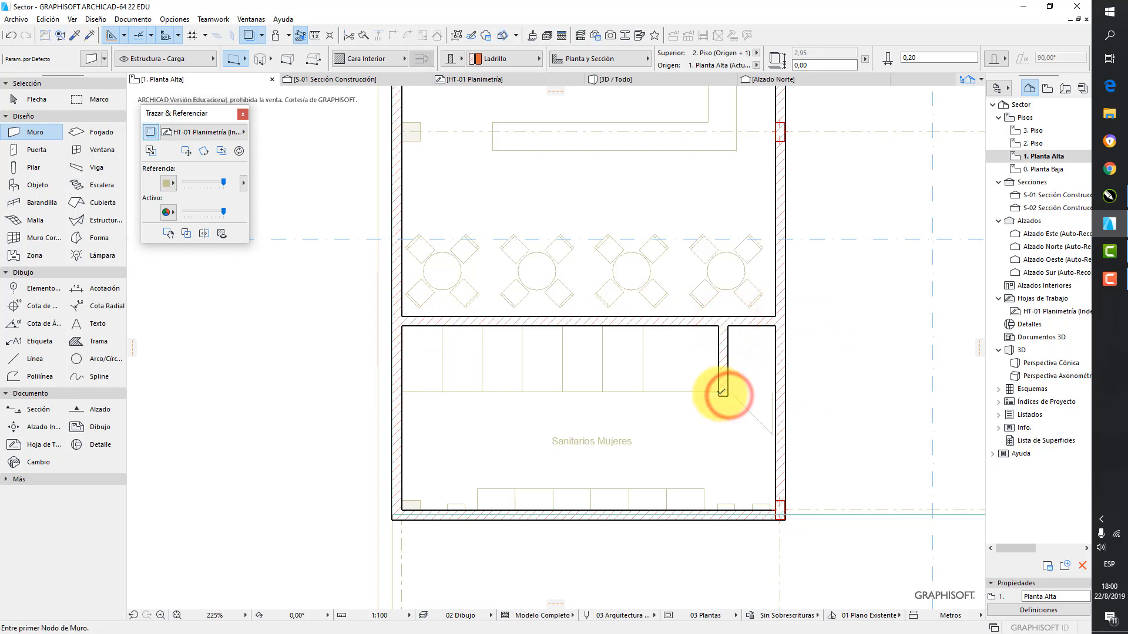
click(720, 396)
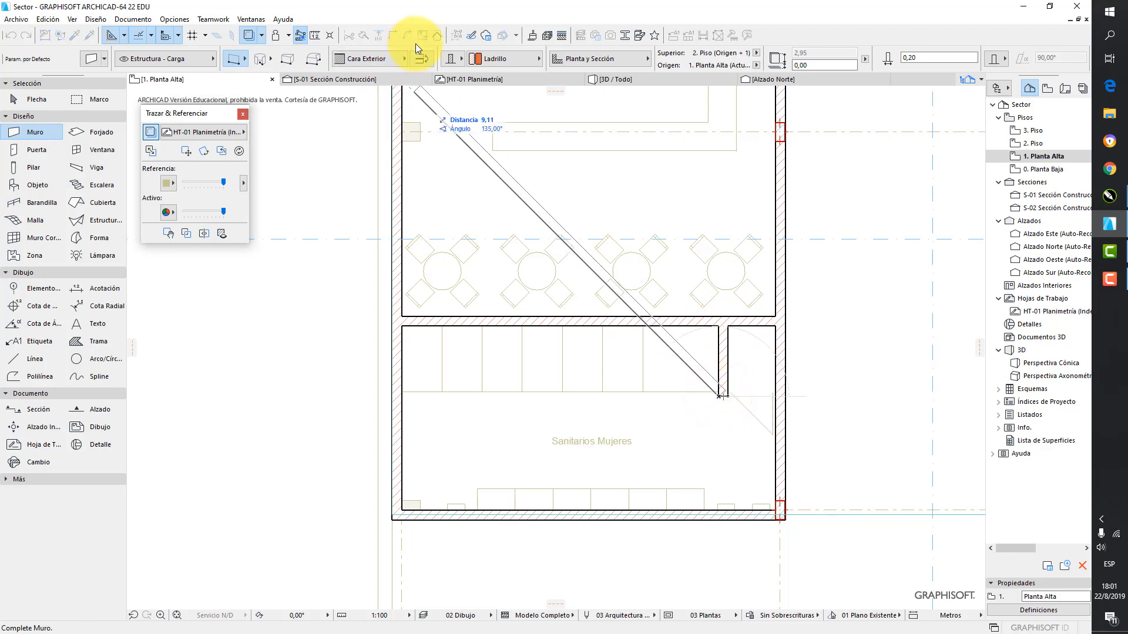
click(422, 59)
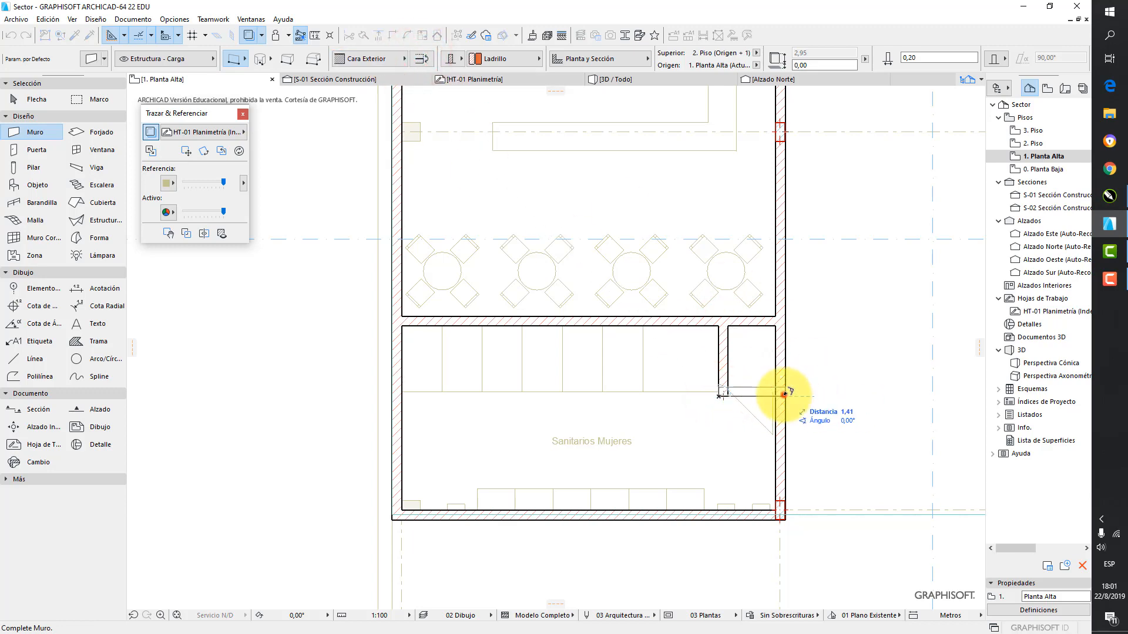
click(783, 395)
Draw a horizontal wall across the full width of the left block above the Bar, flipped to match the traced partition
scroll(780, 348, down, 3)
middle_drag(782, 214, 664, 325)
scroll(640, 212, up, 4)
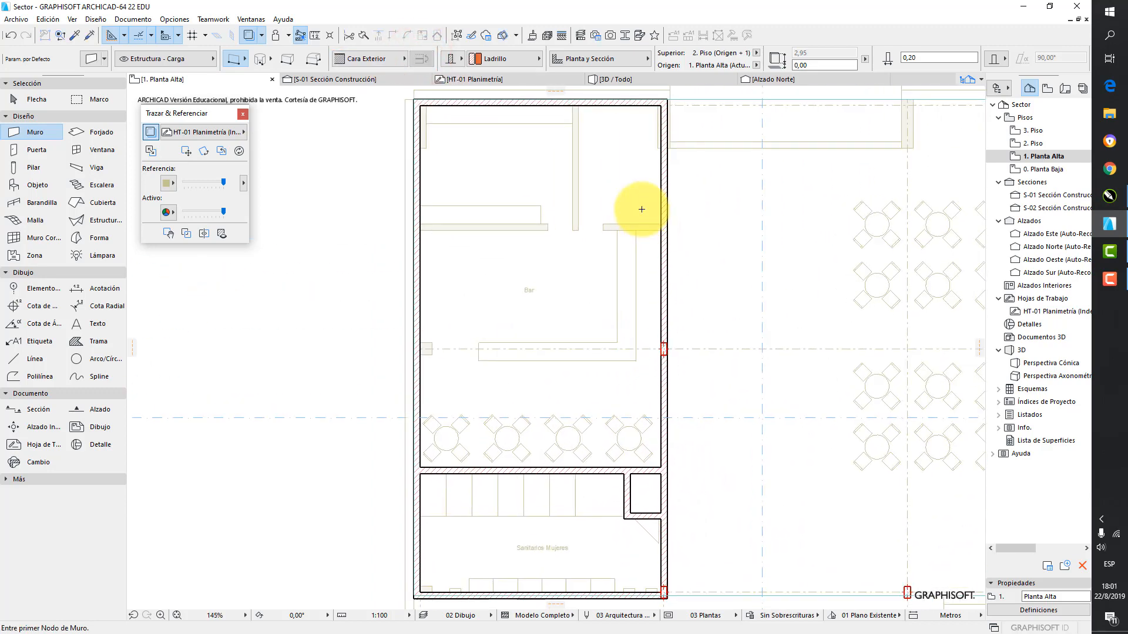
click(672, 240)
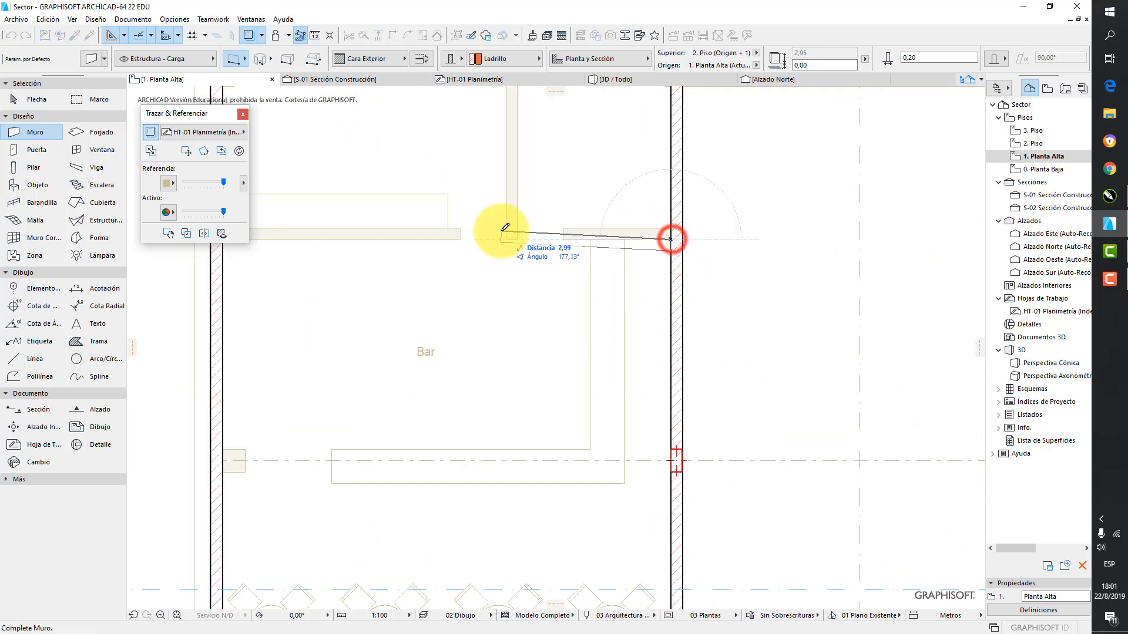
click(426, 58)
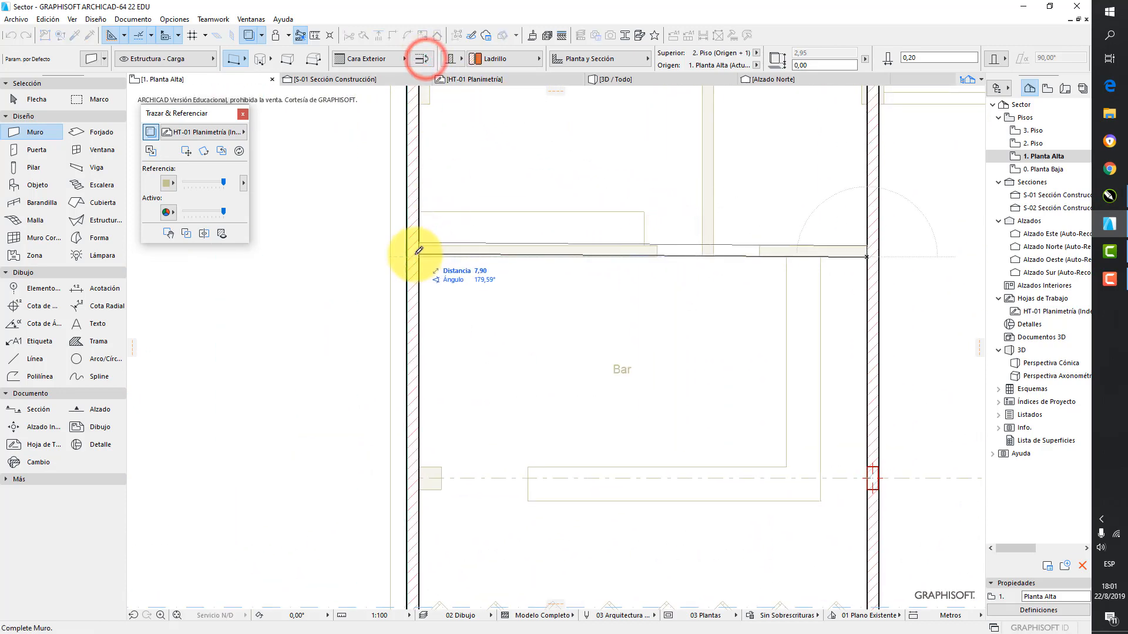
click(410, 254)
Draw a vertical wall over the traced partition from the block's upper exterior wall down to the wall above the Bar
middle_drag(722, 225, 655, 325)
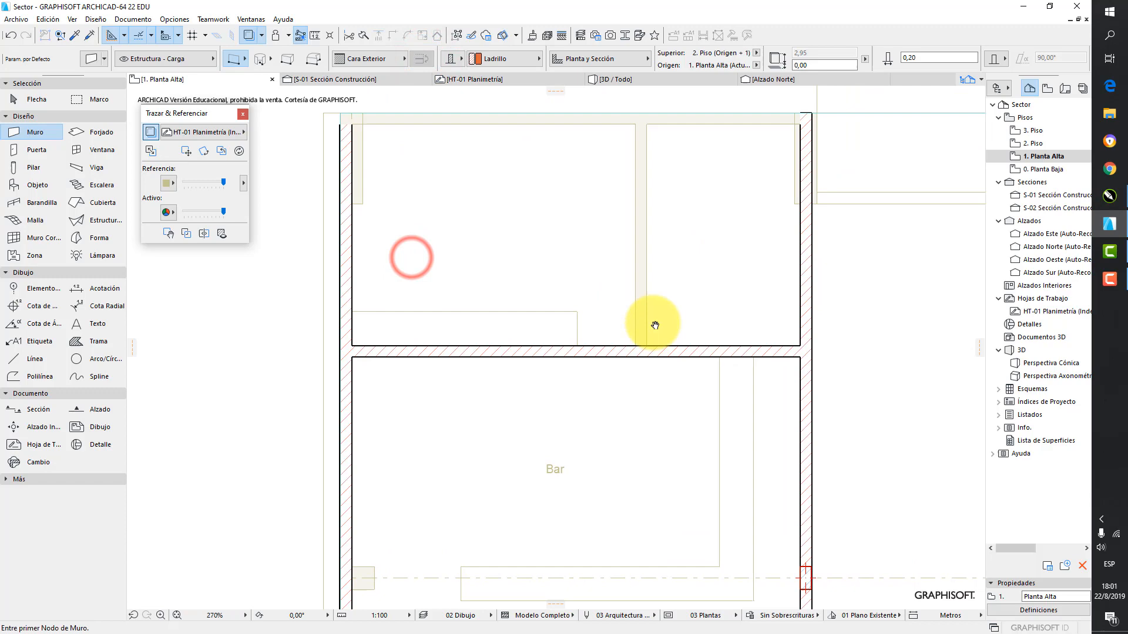
click(646, 125)
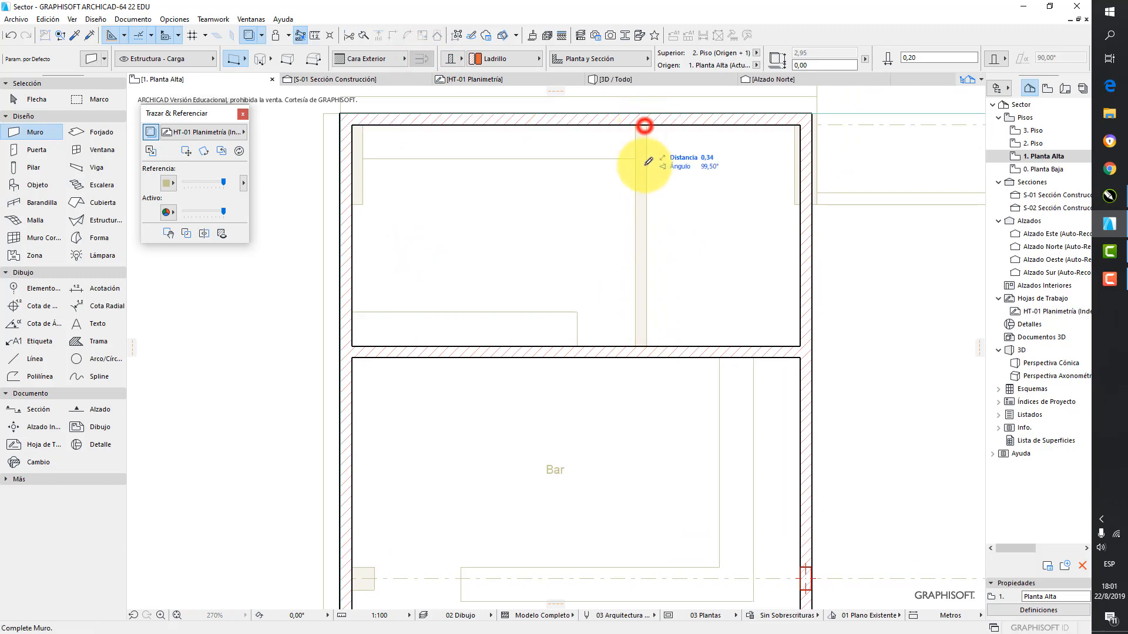
click(648, 347)
Draw an 8.00 m horizontal wall between SUM and Sanitarios Varones in the right block, flipped to match the traced partition
scroll(674, 289, down, 6)
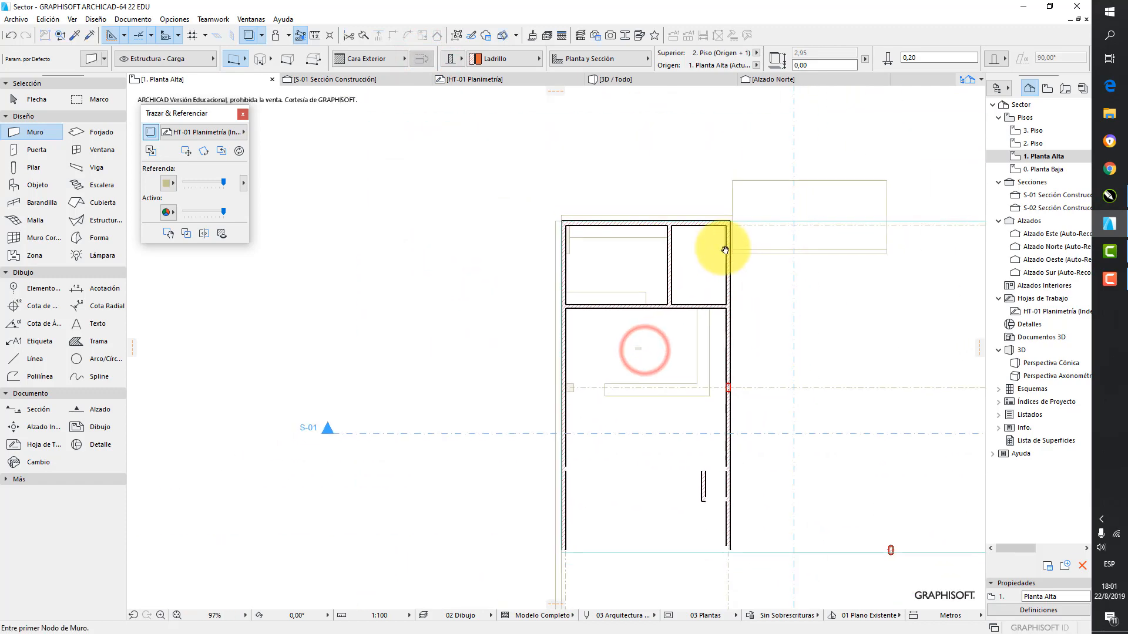
scroll(564, 393, up, 6)
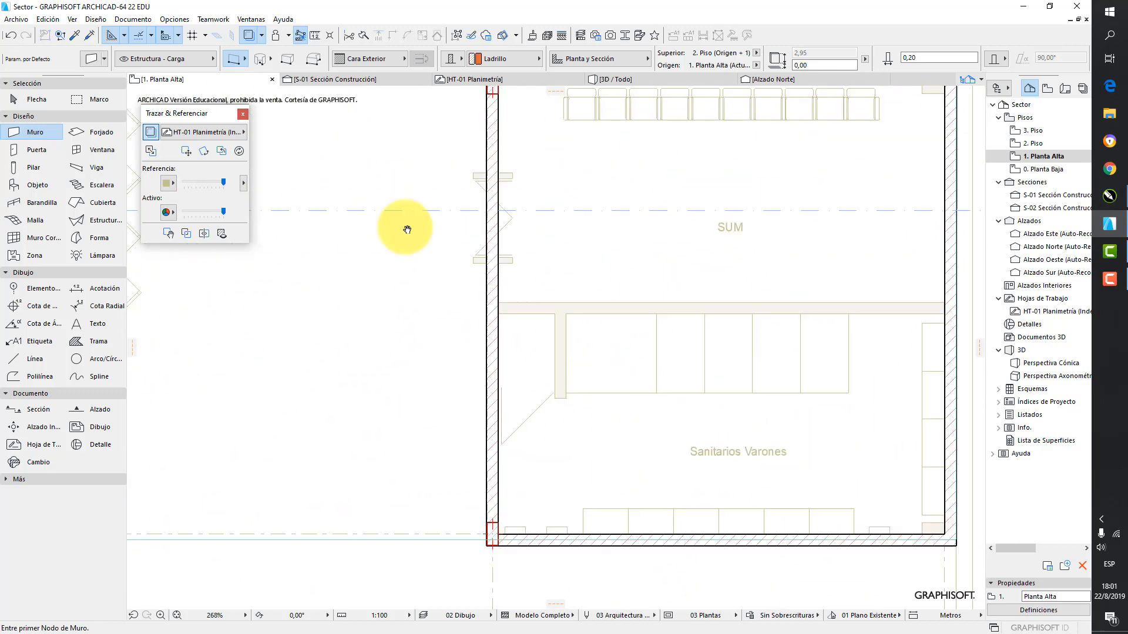
click(783, 181)
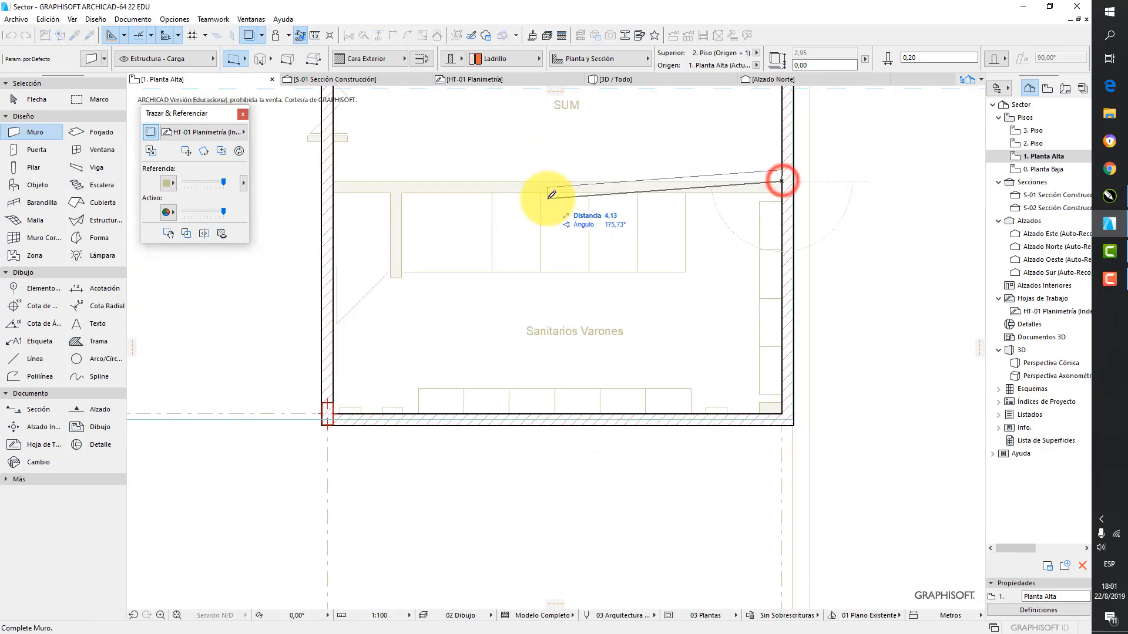
click(422, 55)
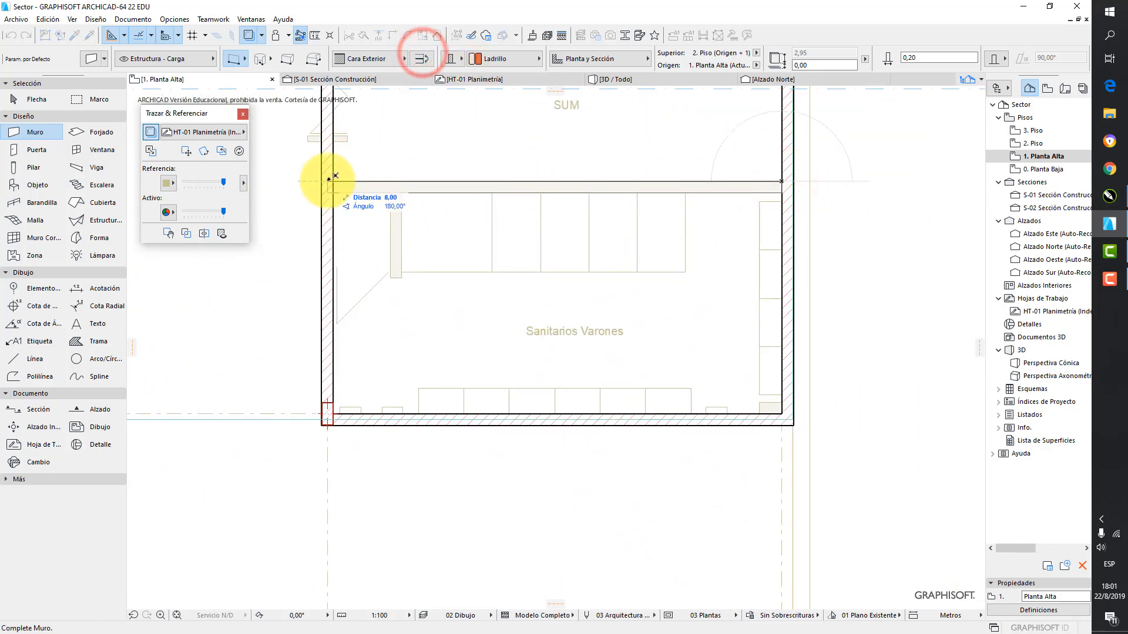
click(327, 182)
Enclose the small shaft in Sanitarios Varones with a flipped vertical wall and a horizontal wall running to the block's left wall
click(402, 191)
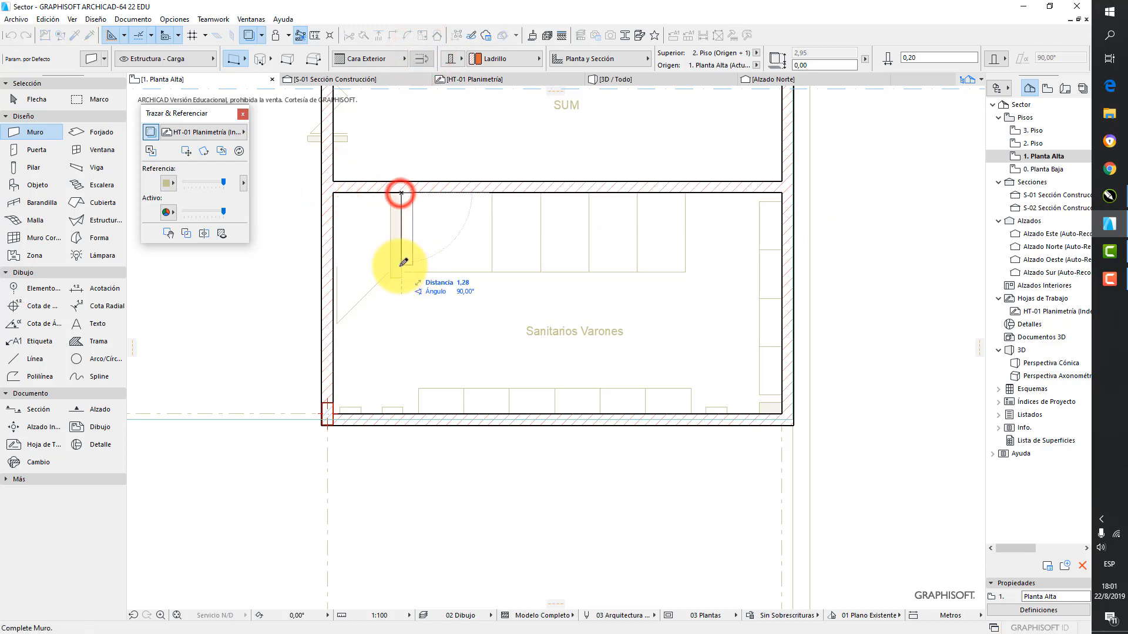
click(422, 56)
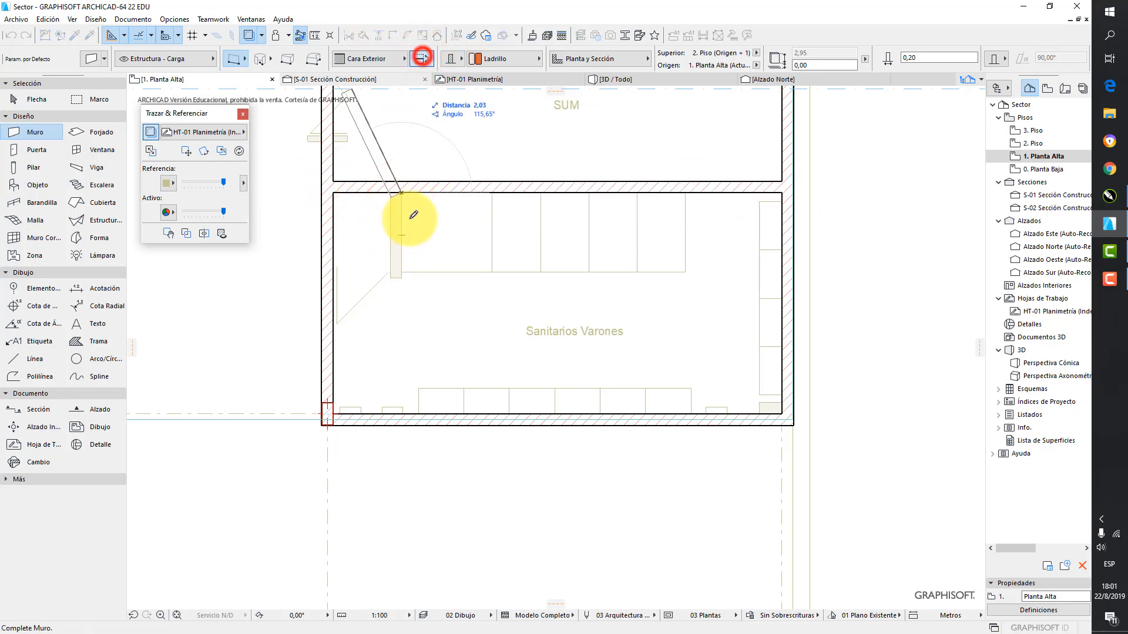
click(401, 275)
click(401, 274)
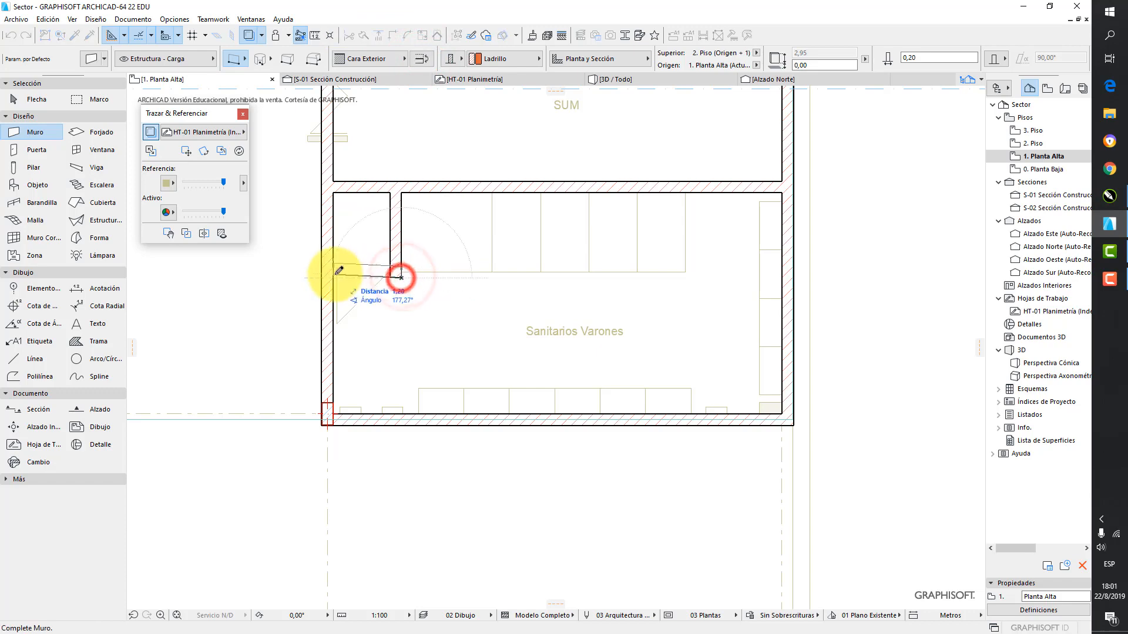
click(327, 277)
scroll(768, 222, down, 7)
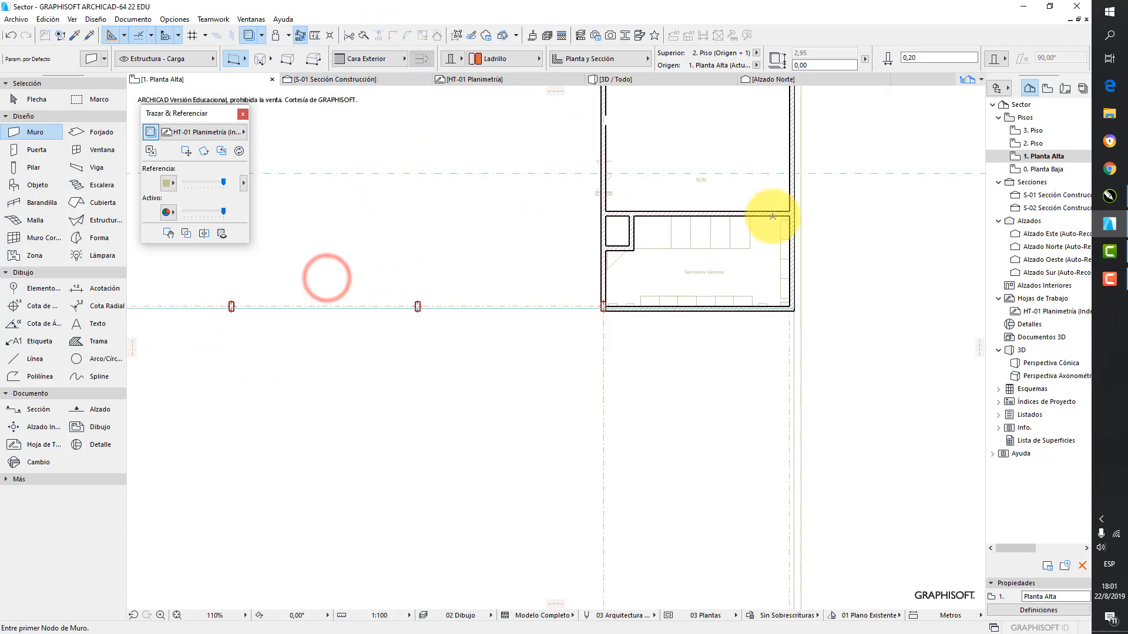
scroll(756, 247, up, 4)
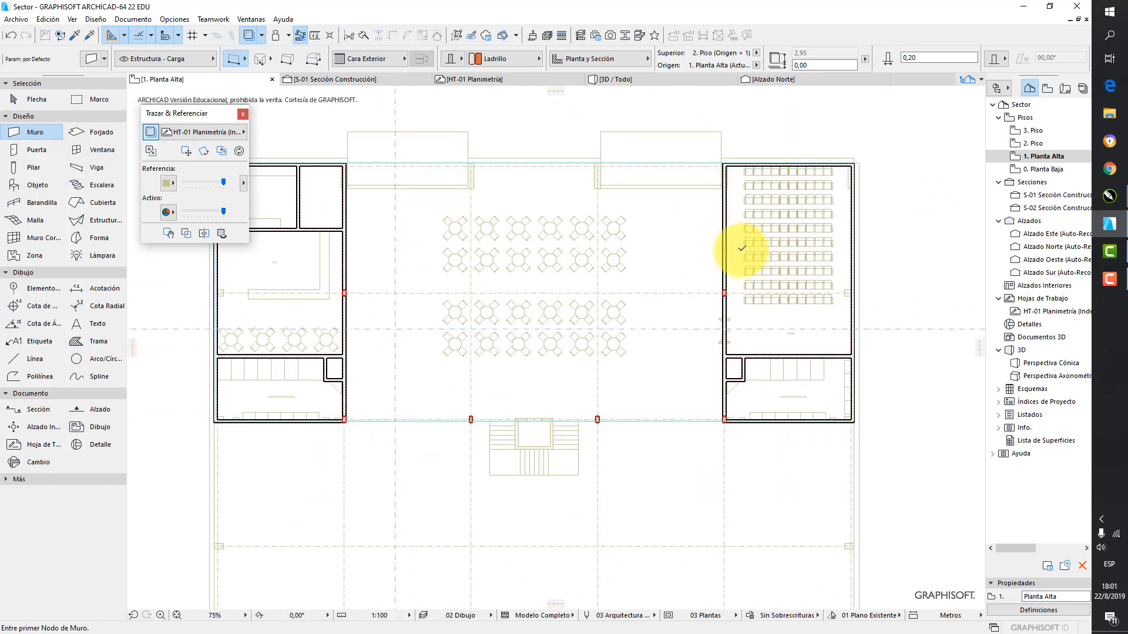
scroll(698, 259, down, 10)
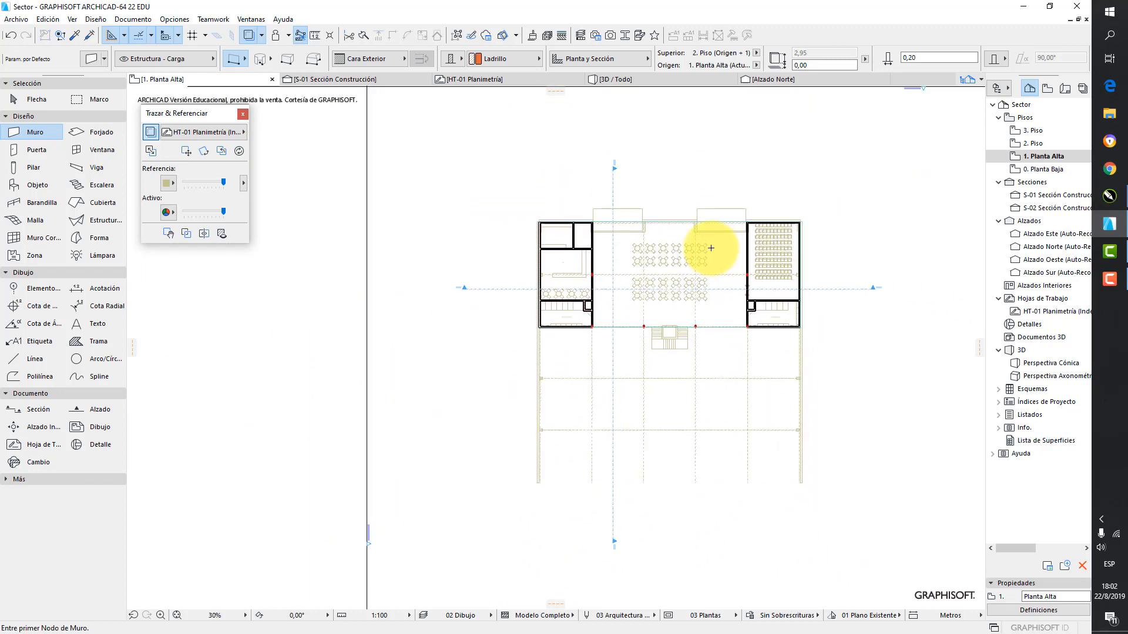
Reset the traced HT-01 Planimetría reference to its default position and close the Trace & Reference palette
middle_drag(728, 238, 690, 248)
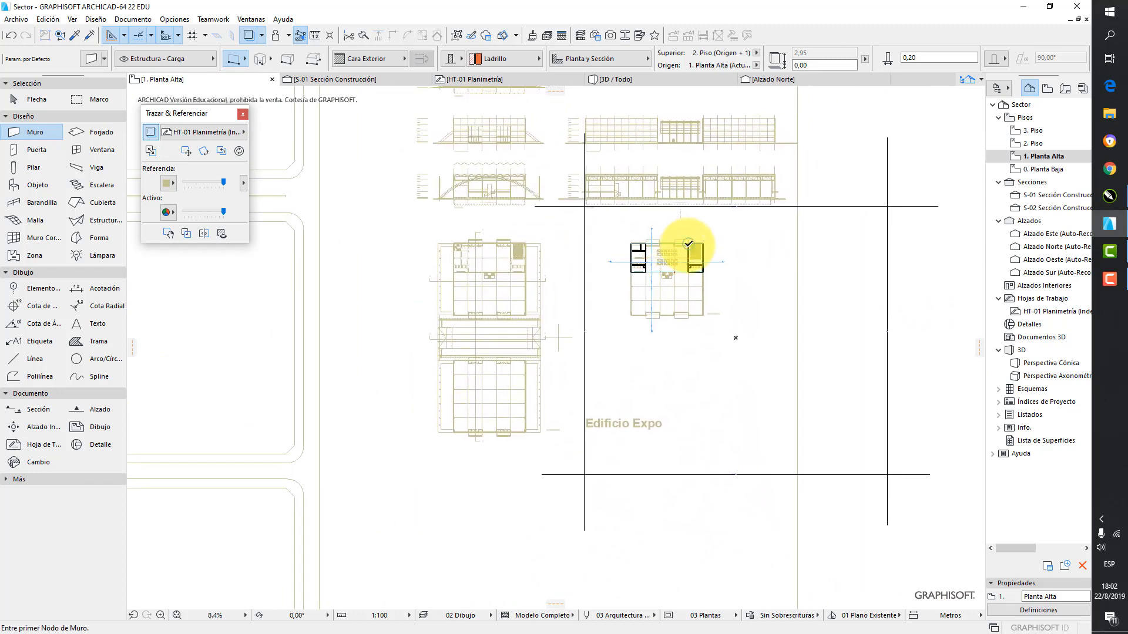
click(223, 152)
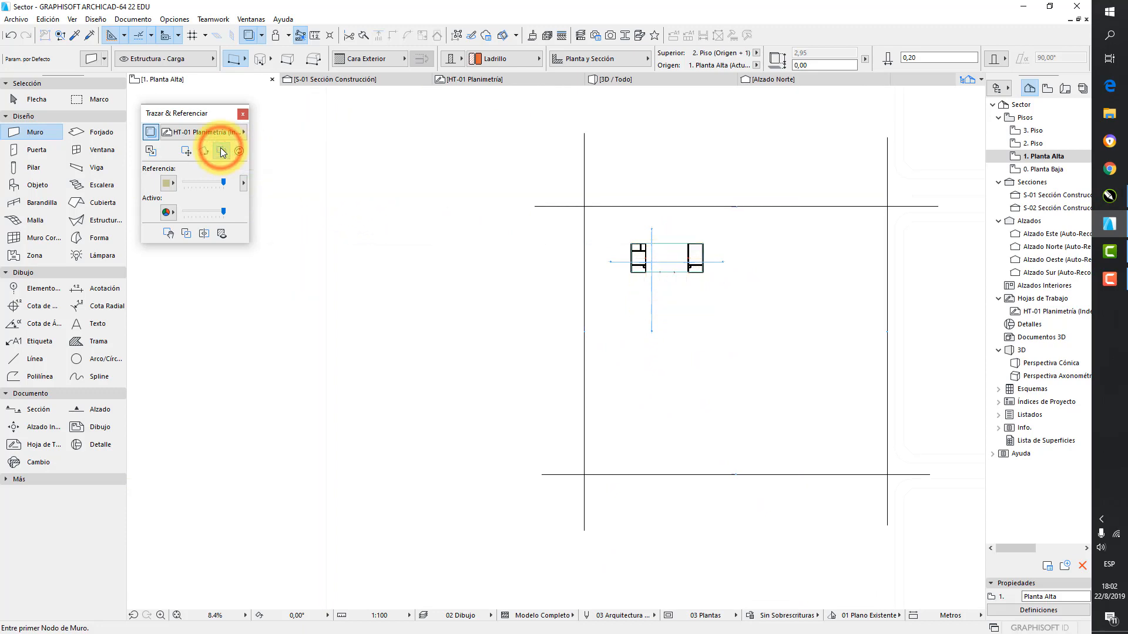
scroll(664, 261, up, 2)
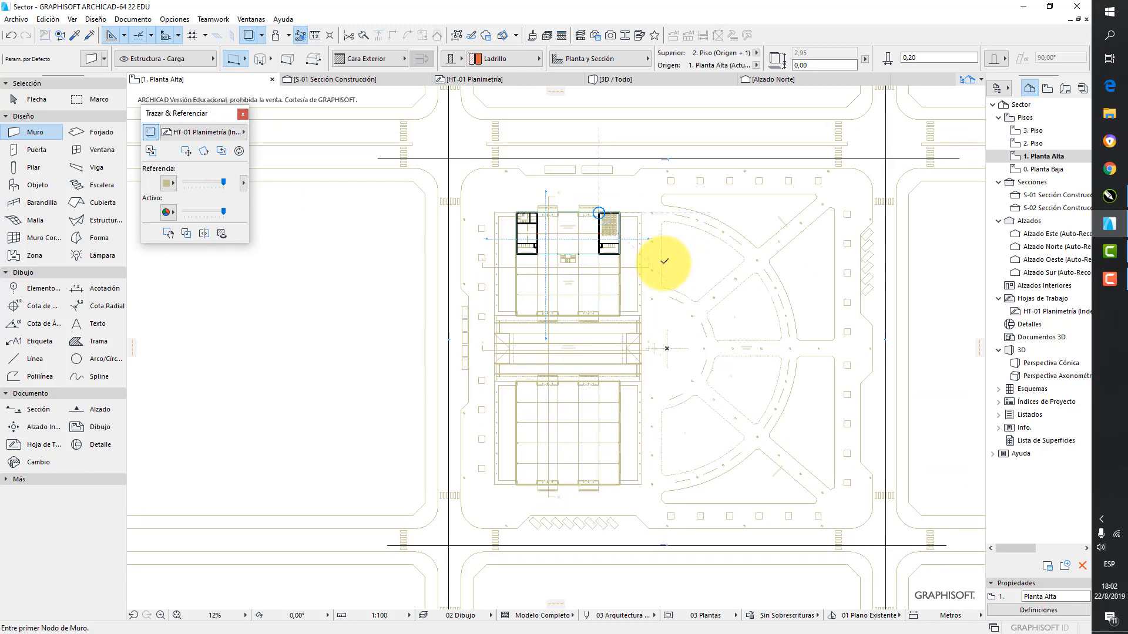
click(241, 114)
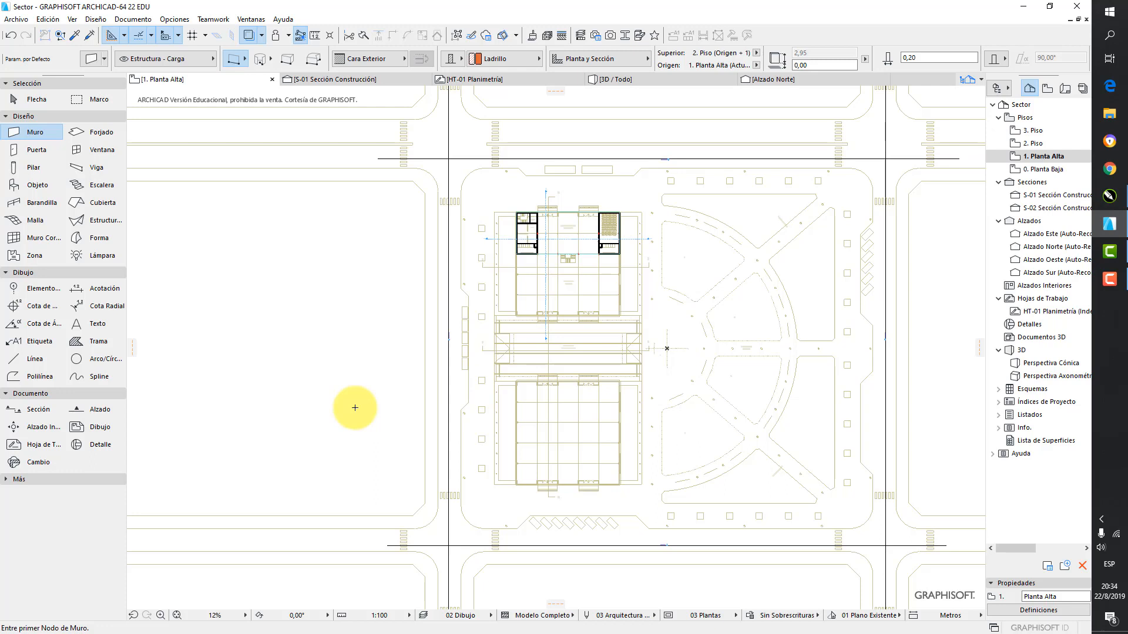
Open the Planta Baja floor plan at the lower wall of Sanitarios Mujeres
click(1038, 171)
scroll(534, 271, up, 5)
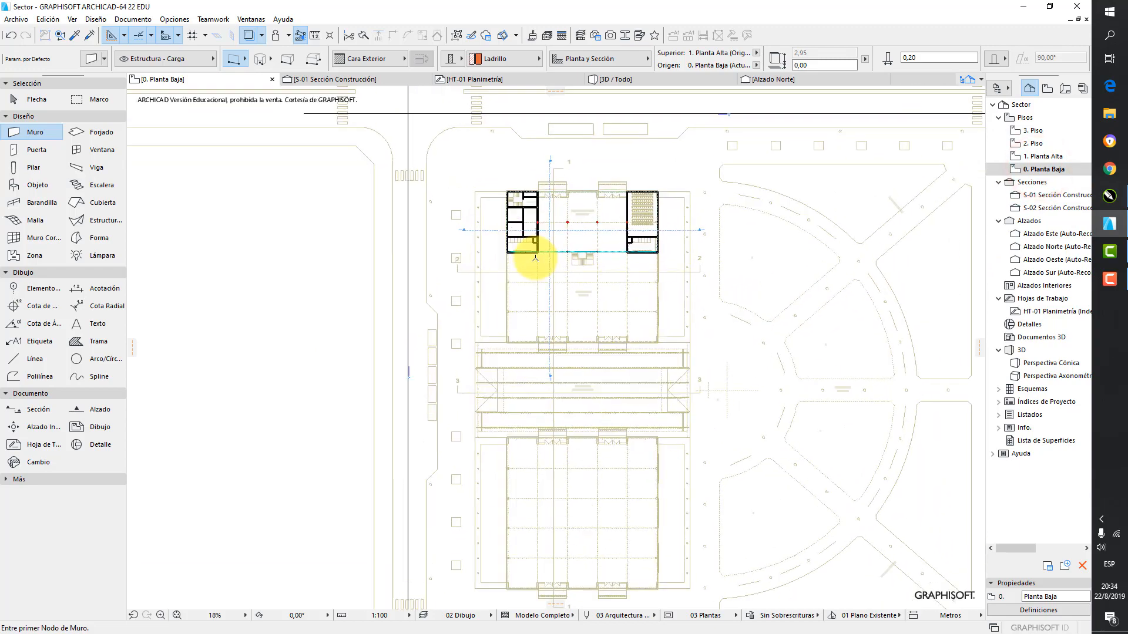
scroll(523, 258, up, 10)
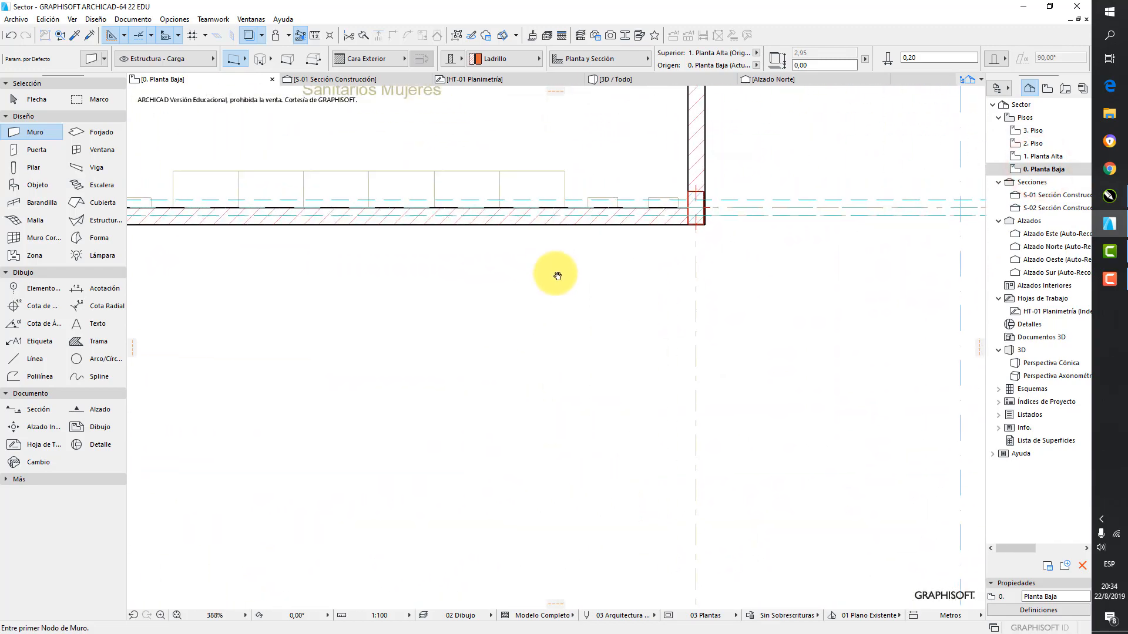
scroll(627, 406, down, 2)
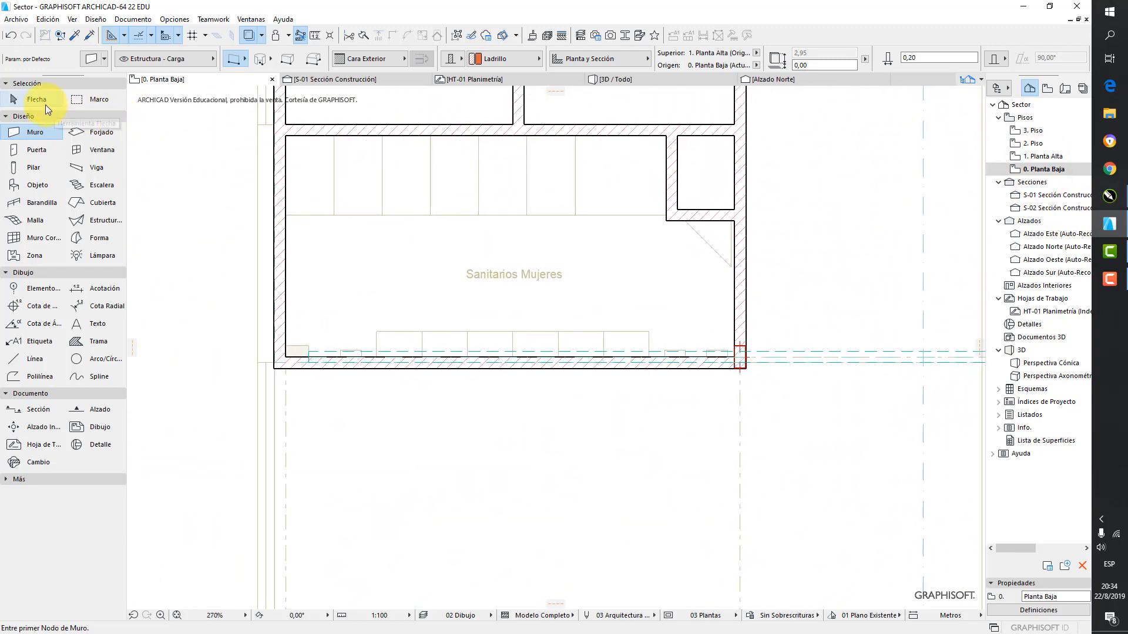
Try to select the wall below Sanitarios Mujeres where it overlaps the steel beam
click(37, 100)
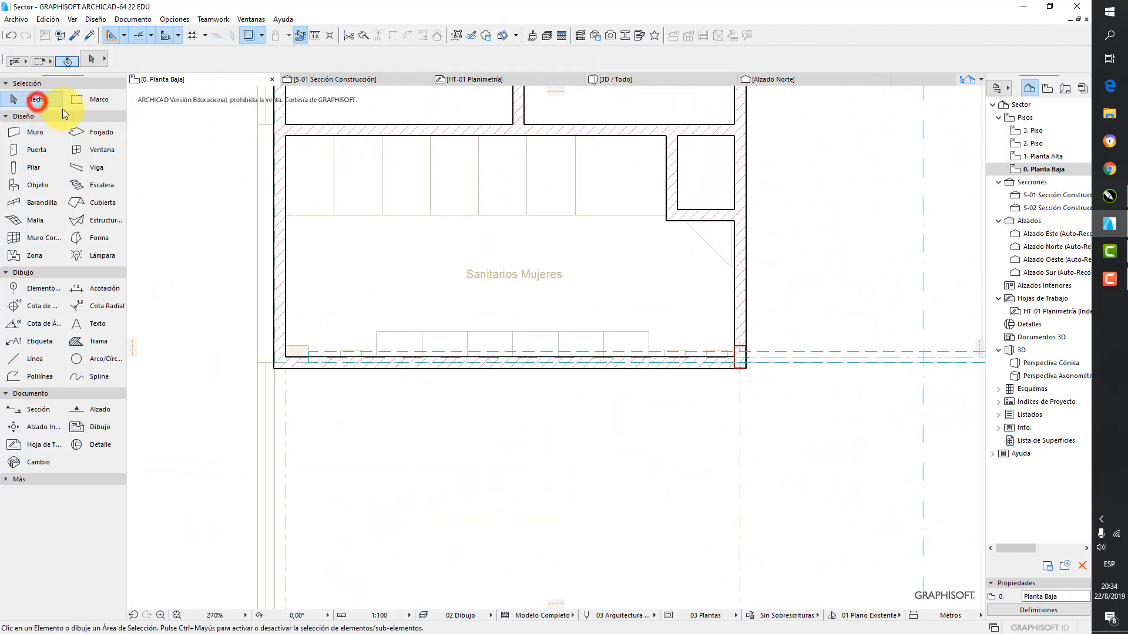
click(591, 362)
scroll(591, 363, up, 3)
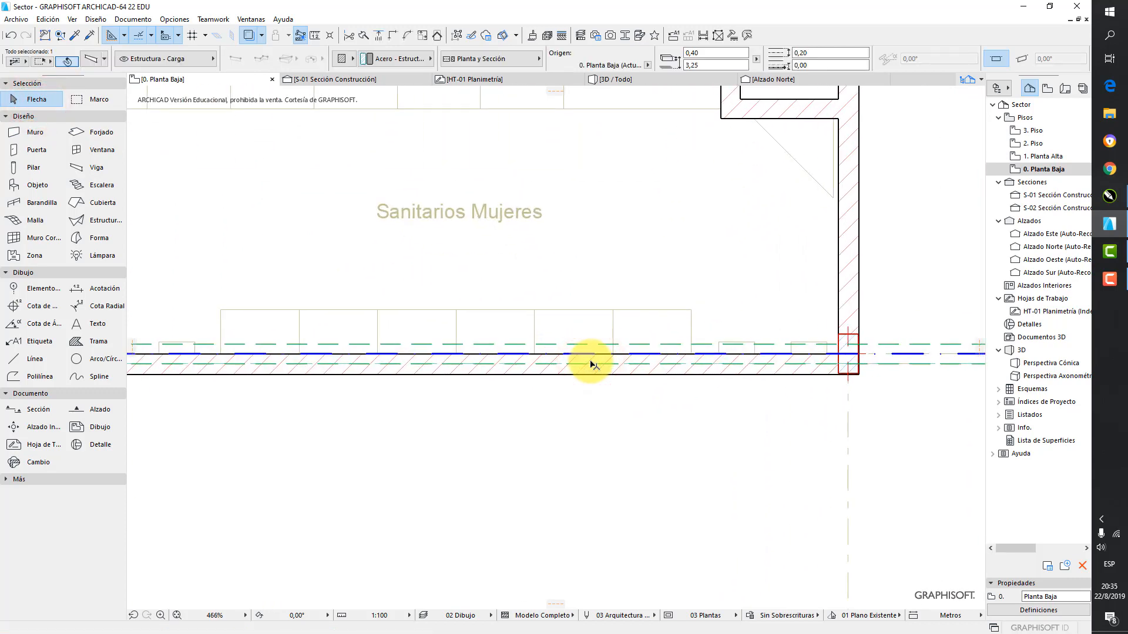
key(Escape)
click(593, 363)
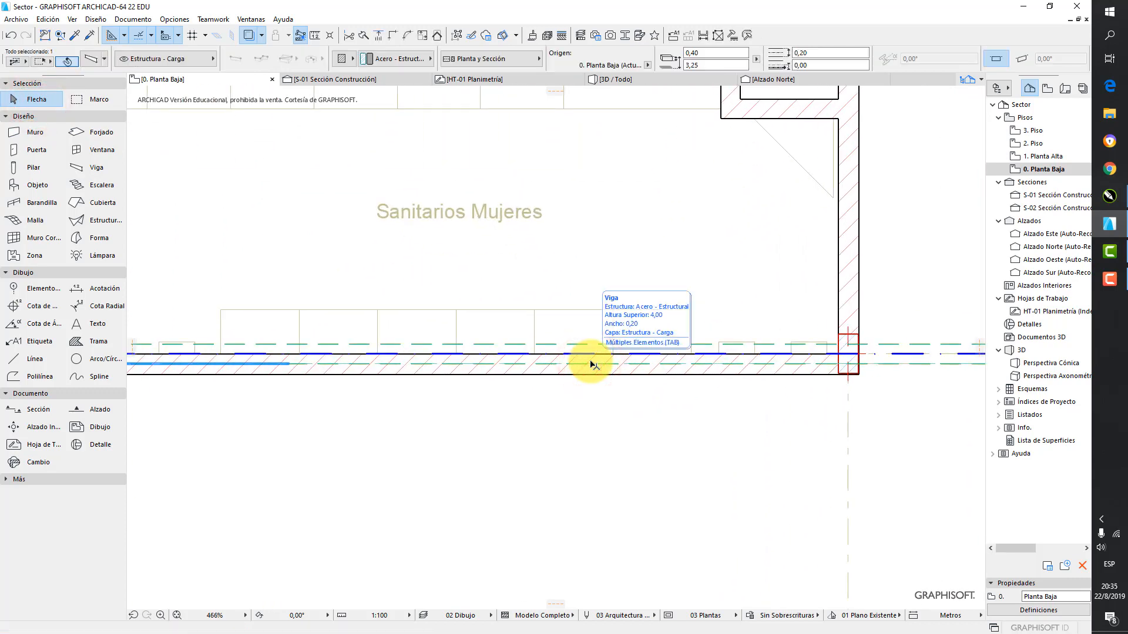
click(592, 363)
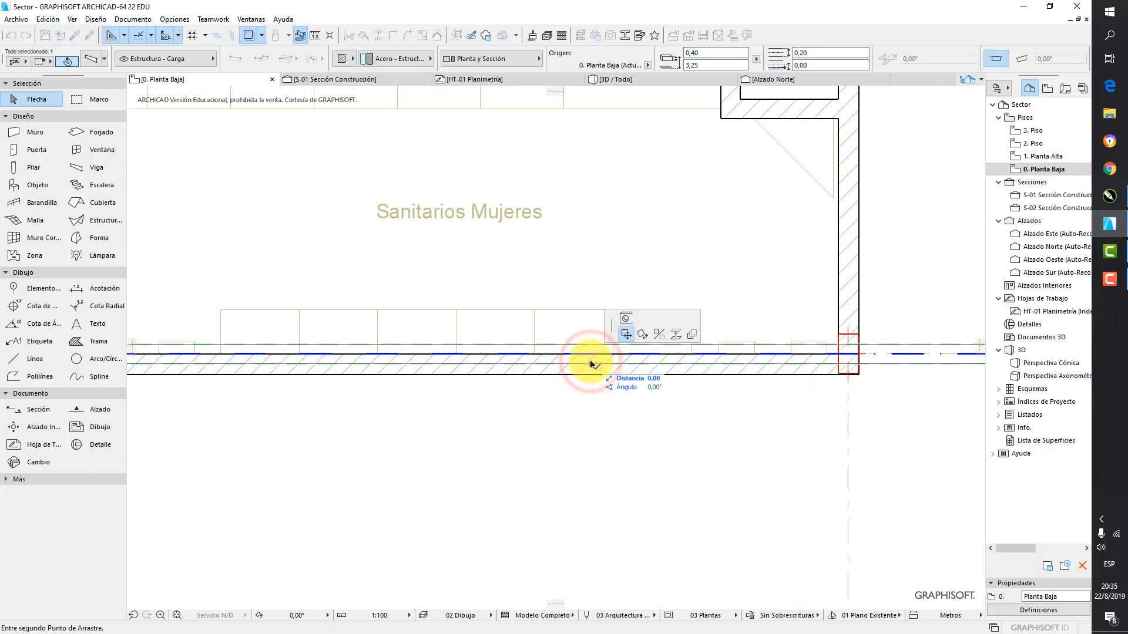
key(Escape)
click(593, 363)
key(Escape)
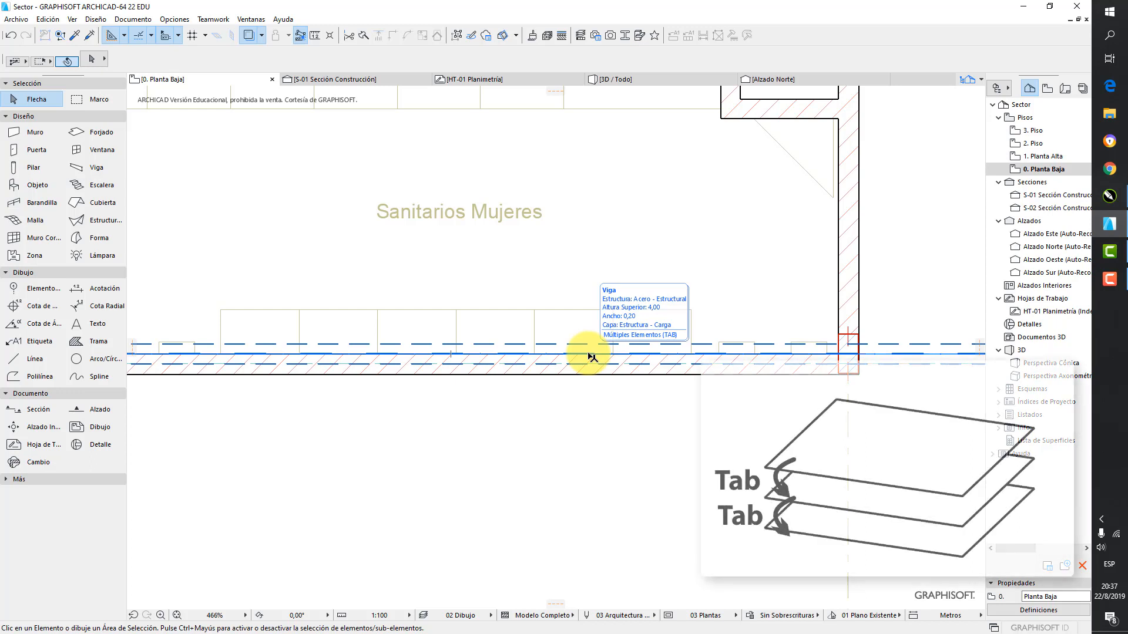
Cycle through the overlapping elements at the wall below Sanitarios Mujeres and select the grouped brick wall
key(Tab)
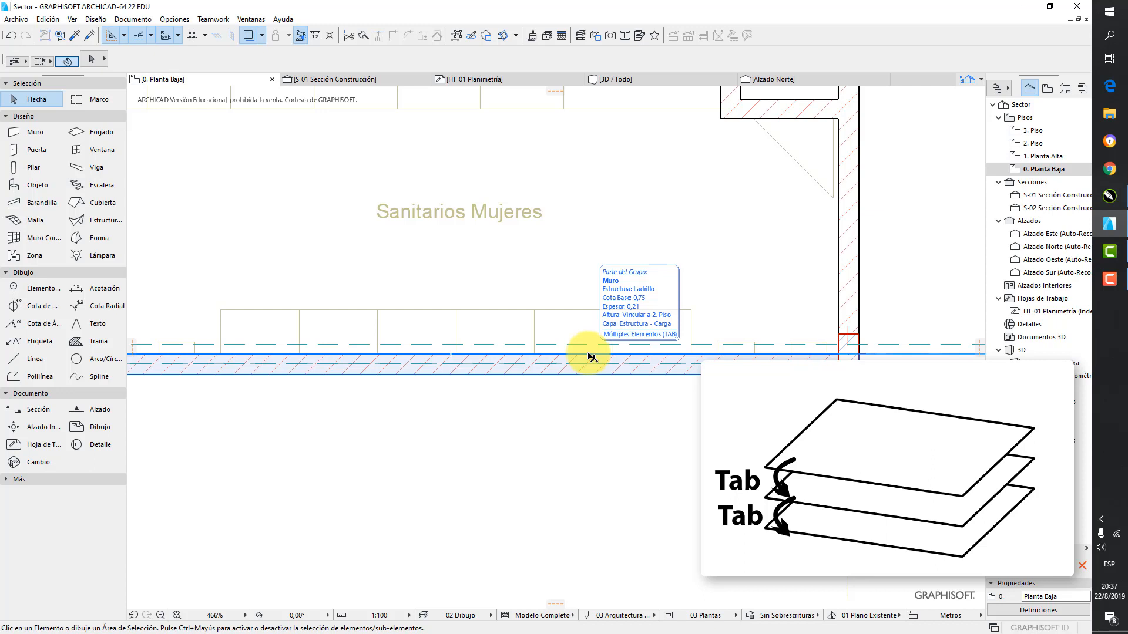
key(Tab)
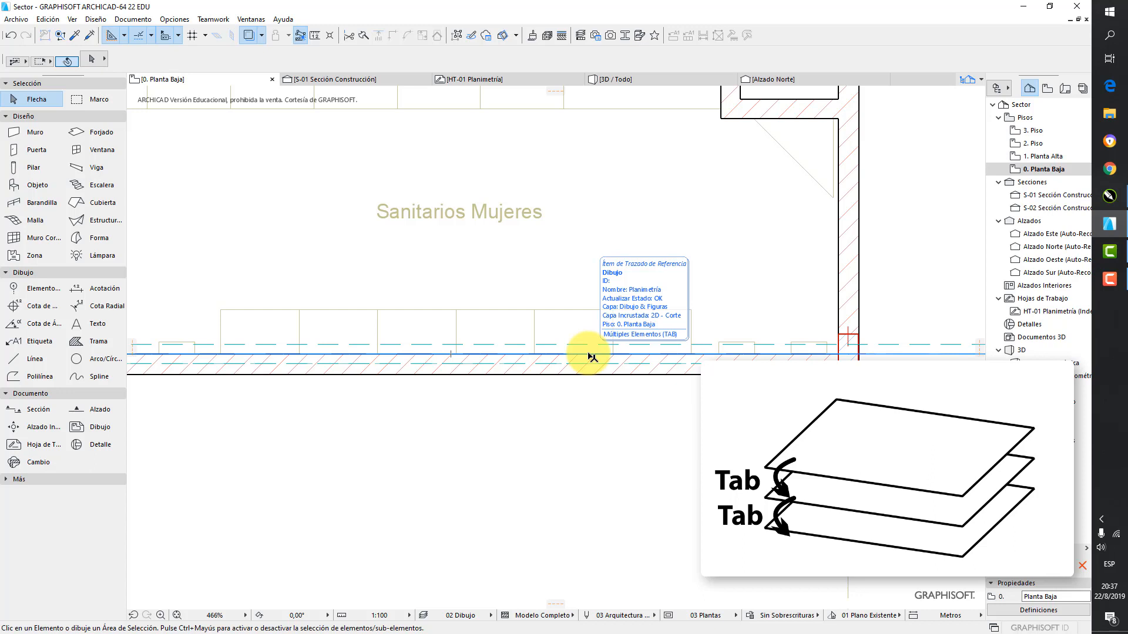
key(Tab)
key(Tab)
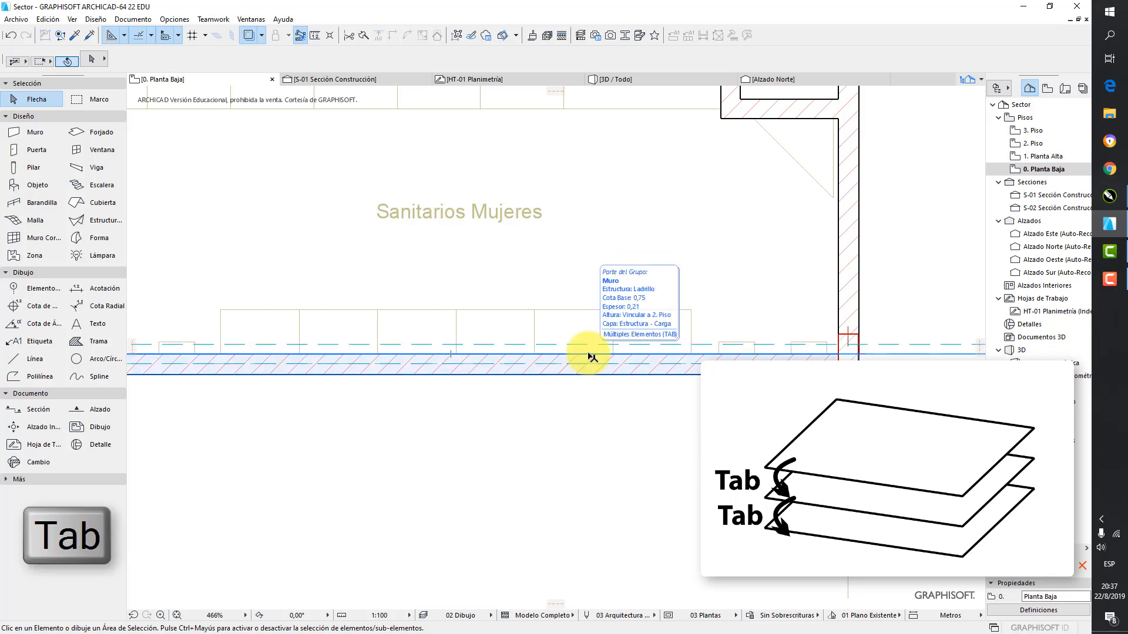
key(Tab)
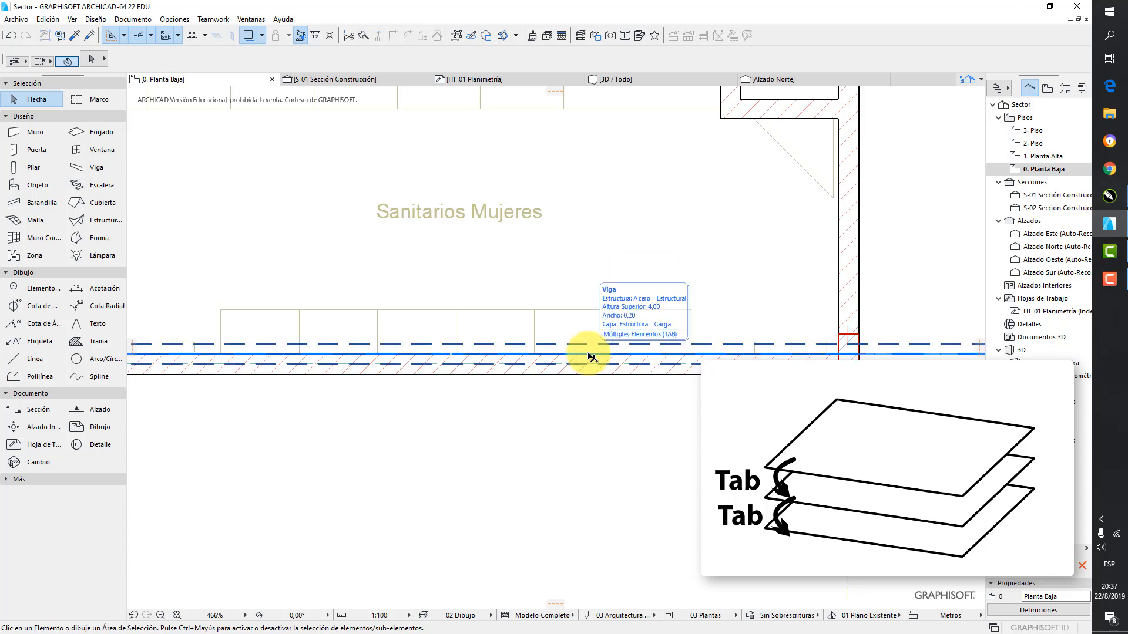
key(Tab)
key(Tab)
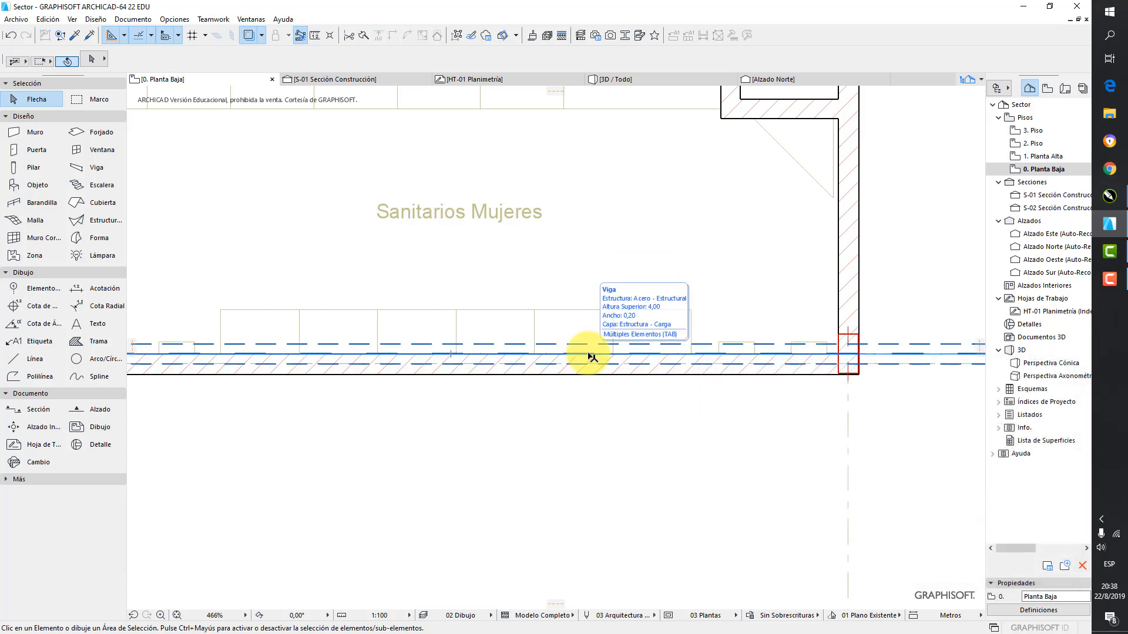
key(Tab)
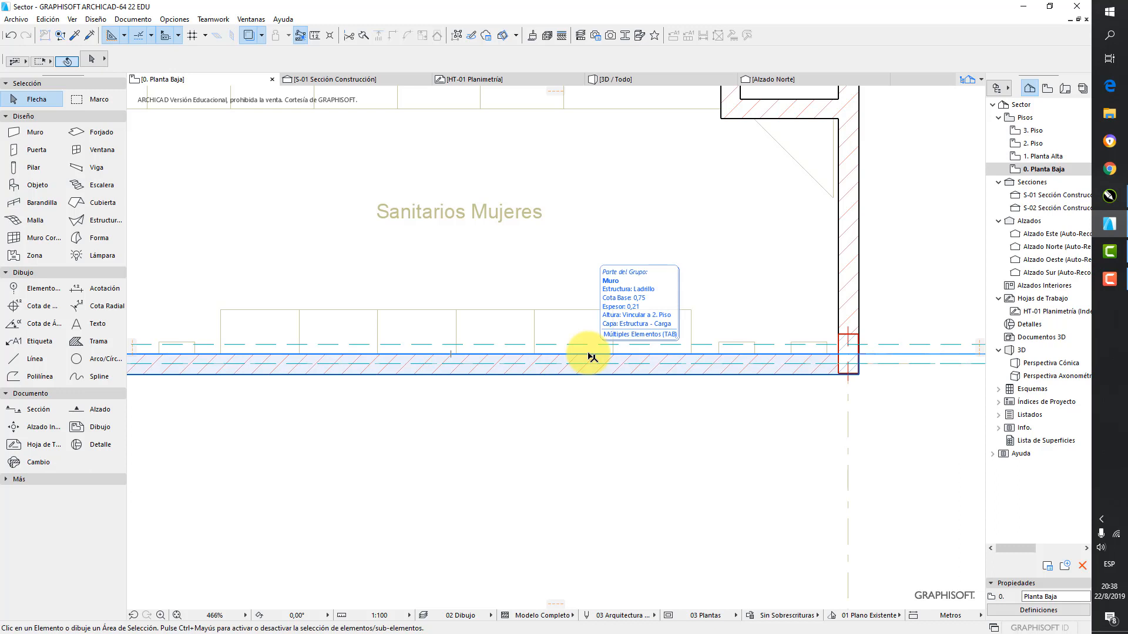
click(591, 357)
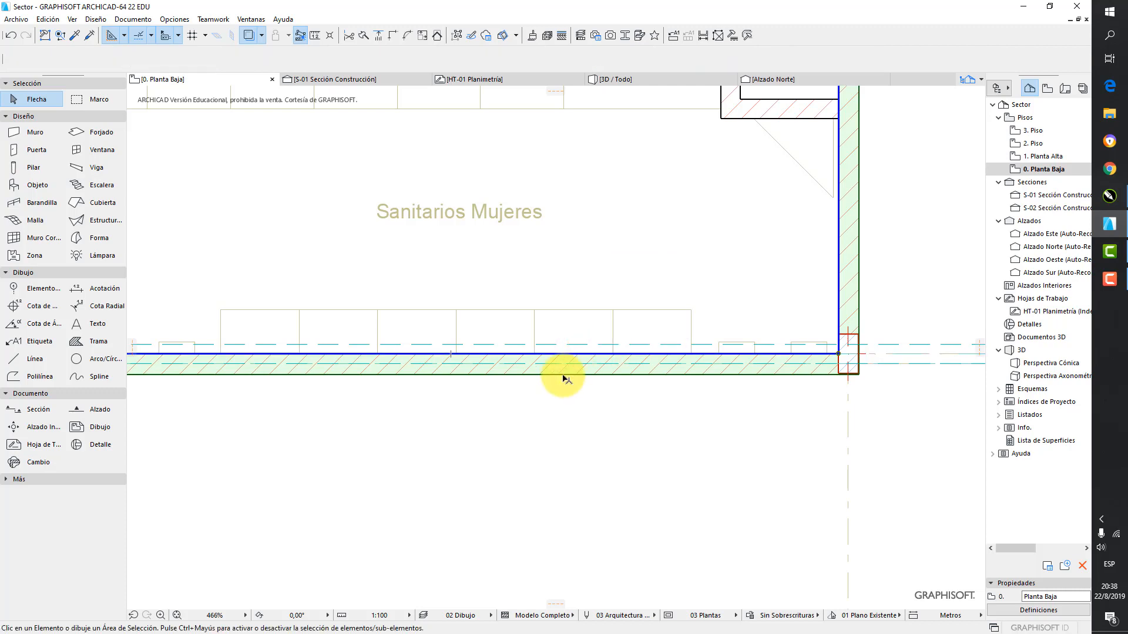
Set the default wall material to Hormigón- Estructural with a thickness of 0,20
scroll(563, 378, down, 8)
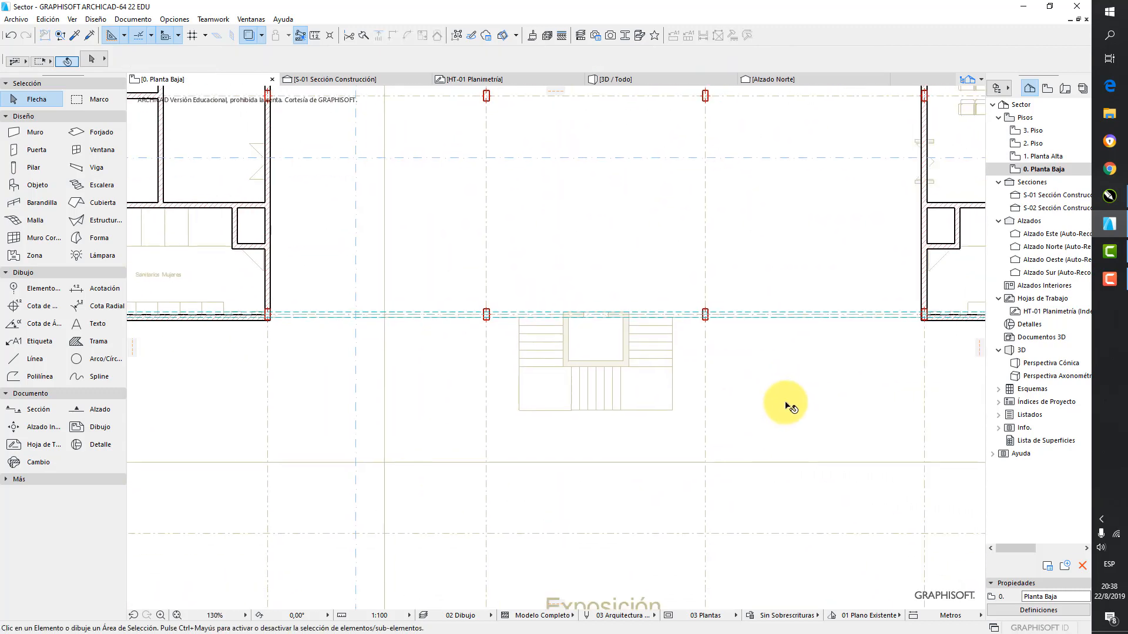
scroll(789, 405, up, 2)
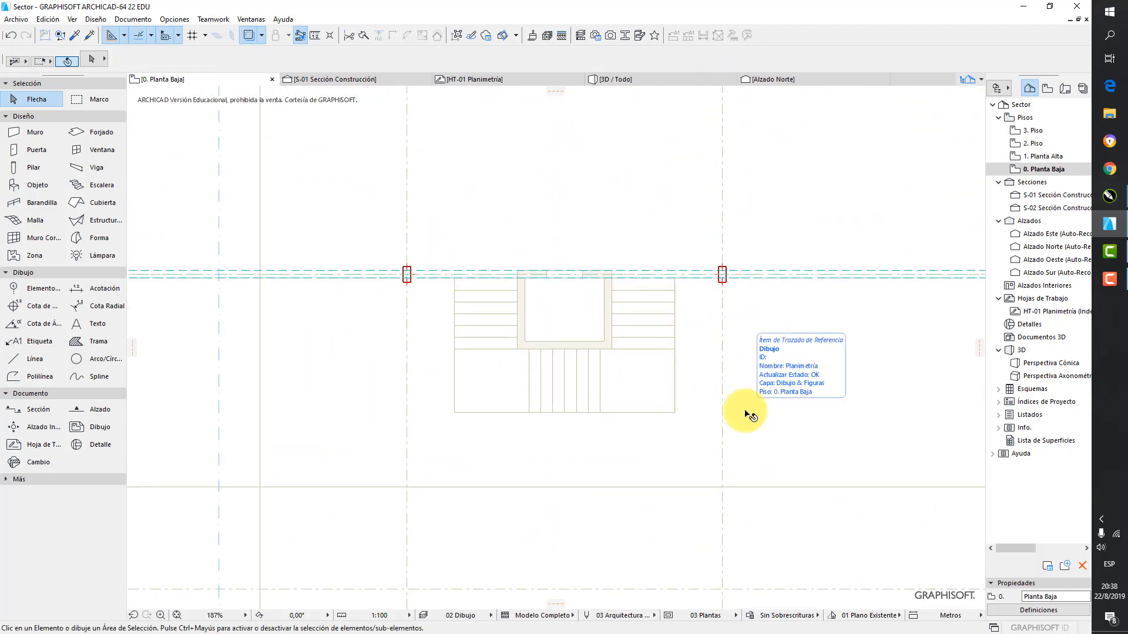
double_click(24, 133)
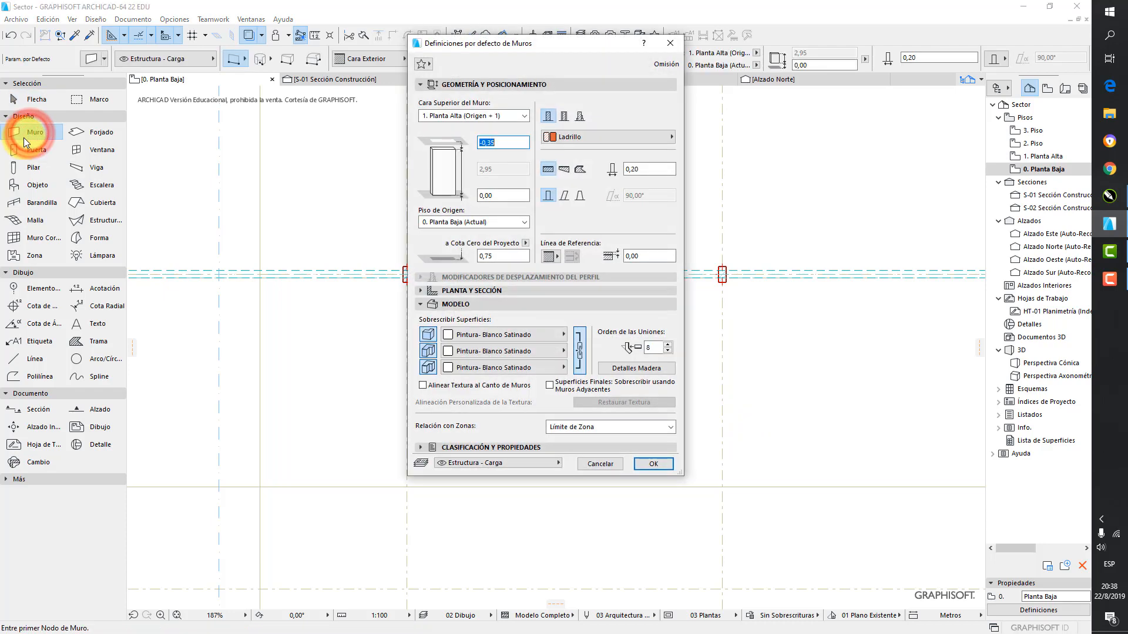
click(582, 138)
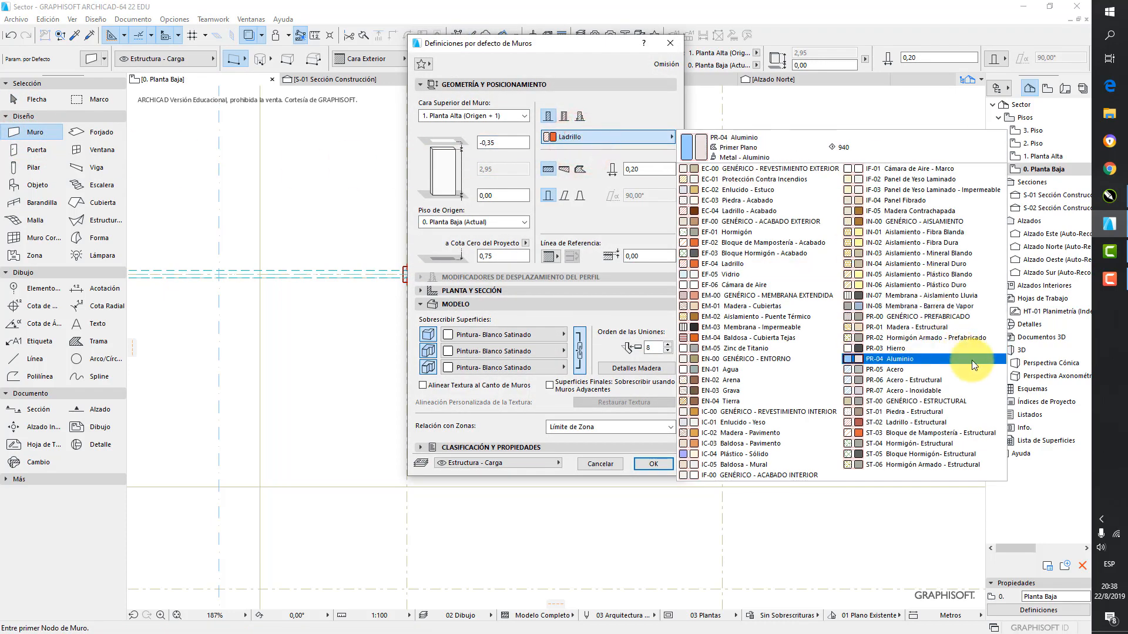
click(951, 445)
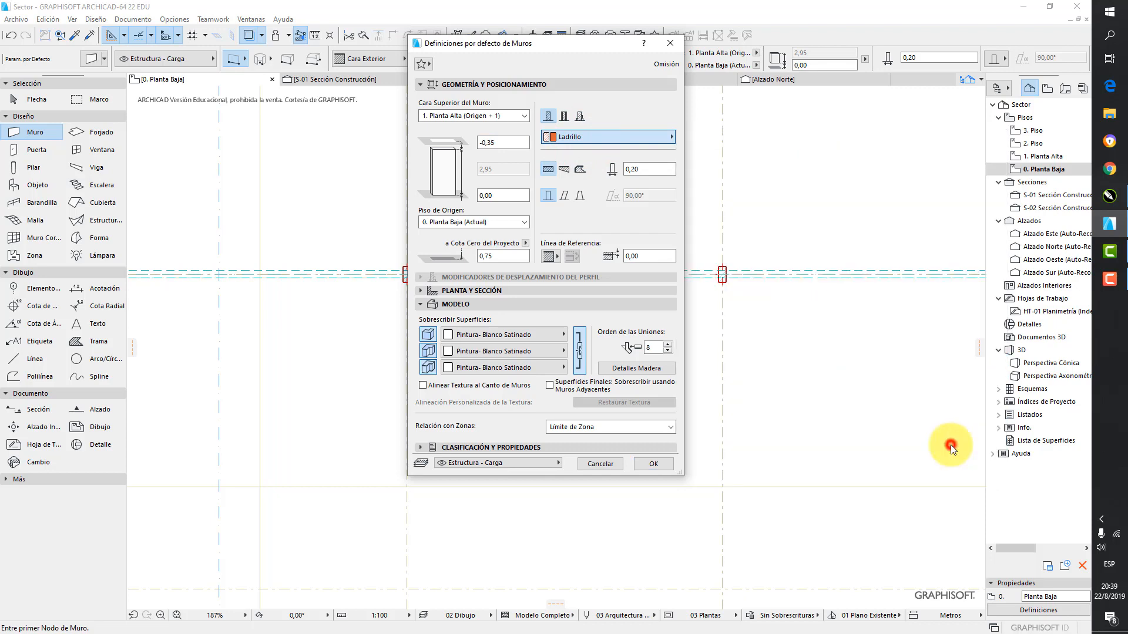
click(647, 170)
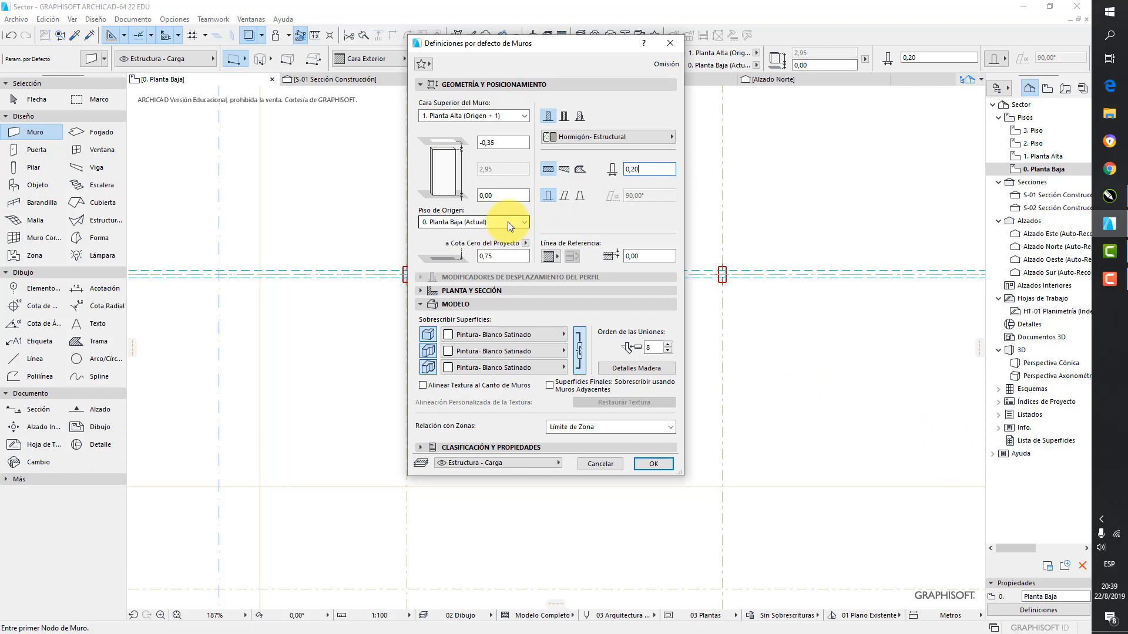
Link the default wall's top to 2. Piso (Origen + 2) with an offset of 1,00 and a base offset of 0,00
click(507, 116)
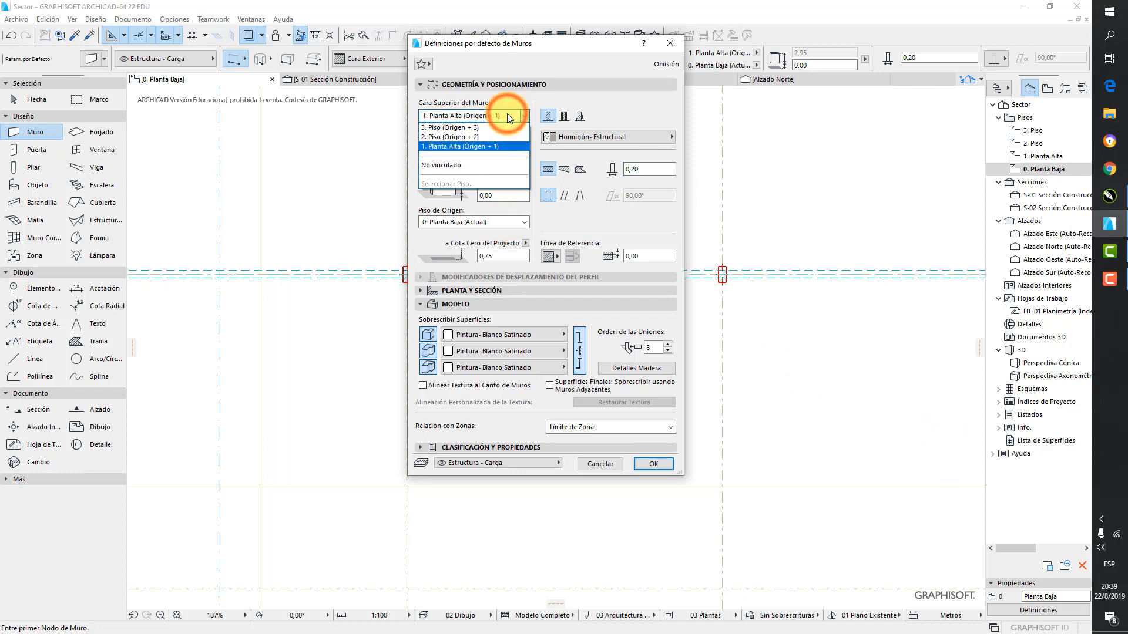
click(482, 137)
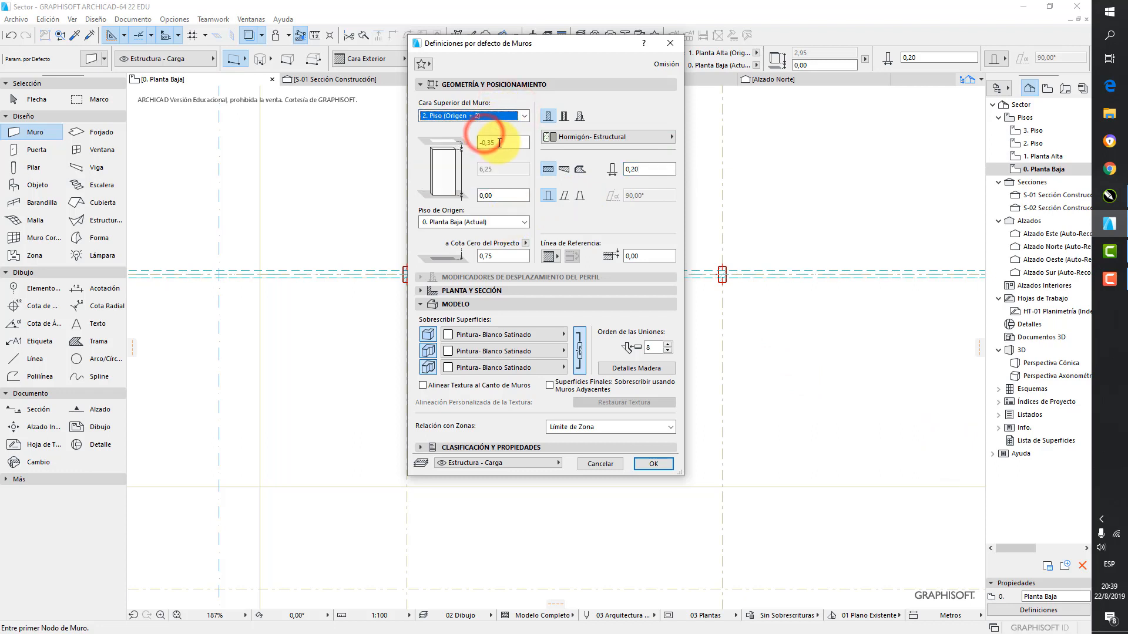
click(477, 143)
text(1)
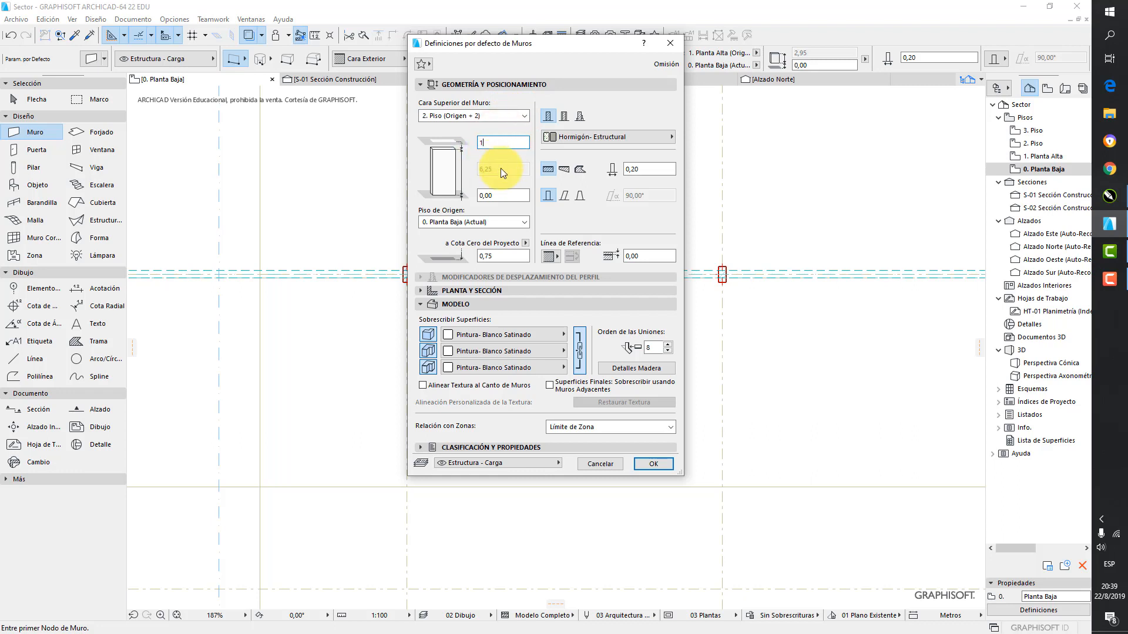
click(504, 194)
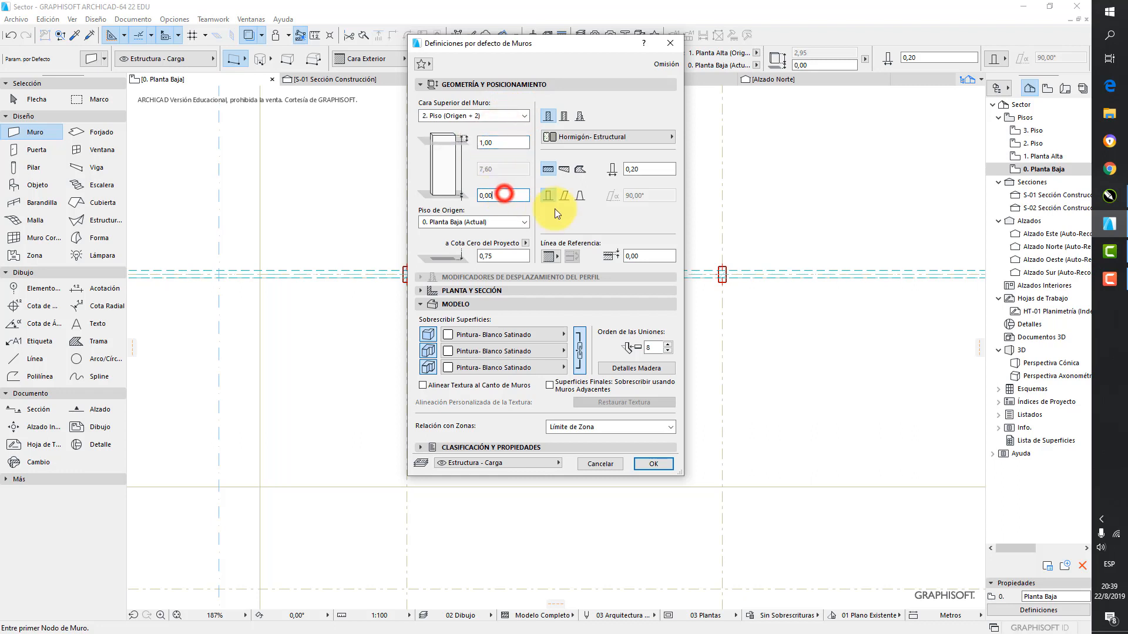
Turn off all three surface overrides for the default wall and accept the wall settings
click(428, 333)
click(428, 351)
click(428, 367)
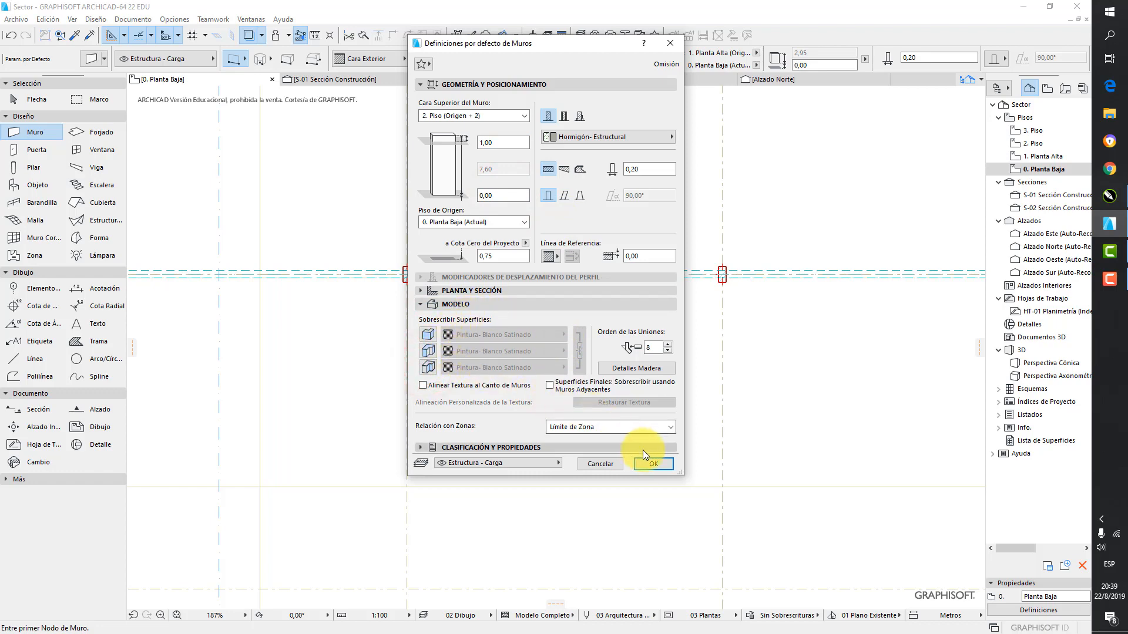
click(657, 462)
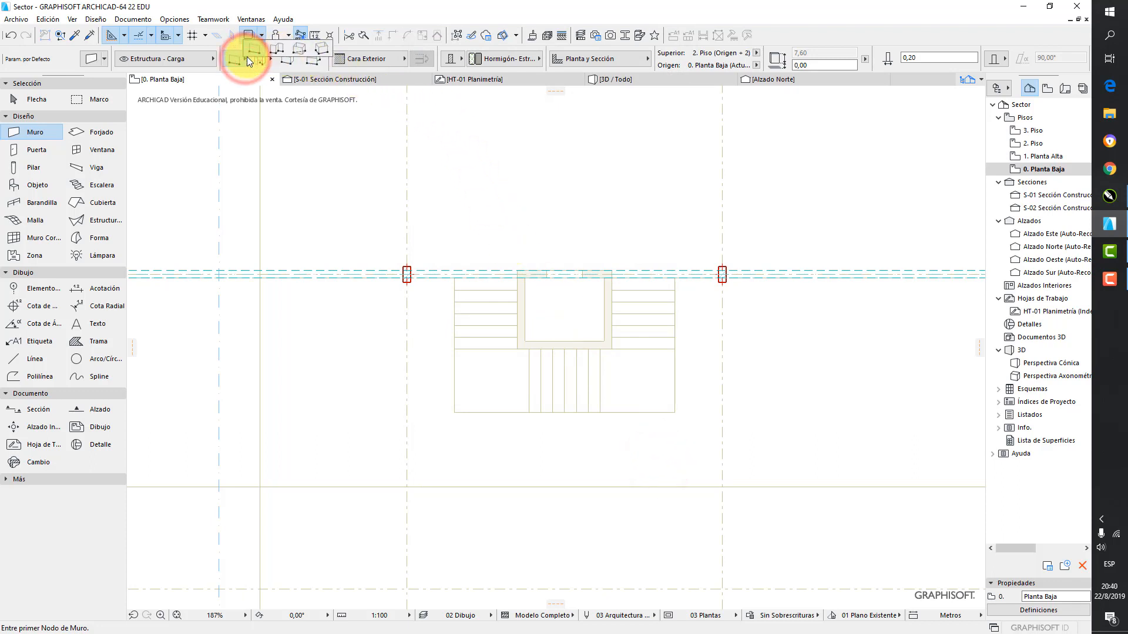
Set the Wall tool to the rectangular geometry method with its reference line on Cara Interior
click(246, 57)
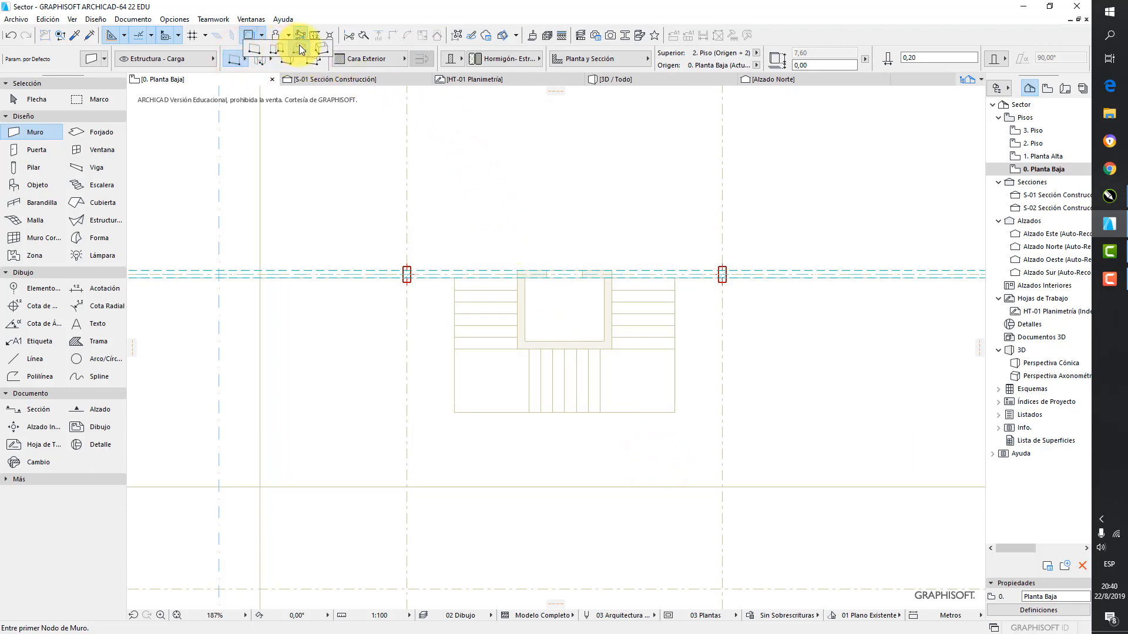
click(301, 50)
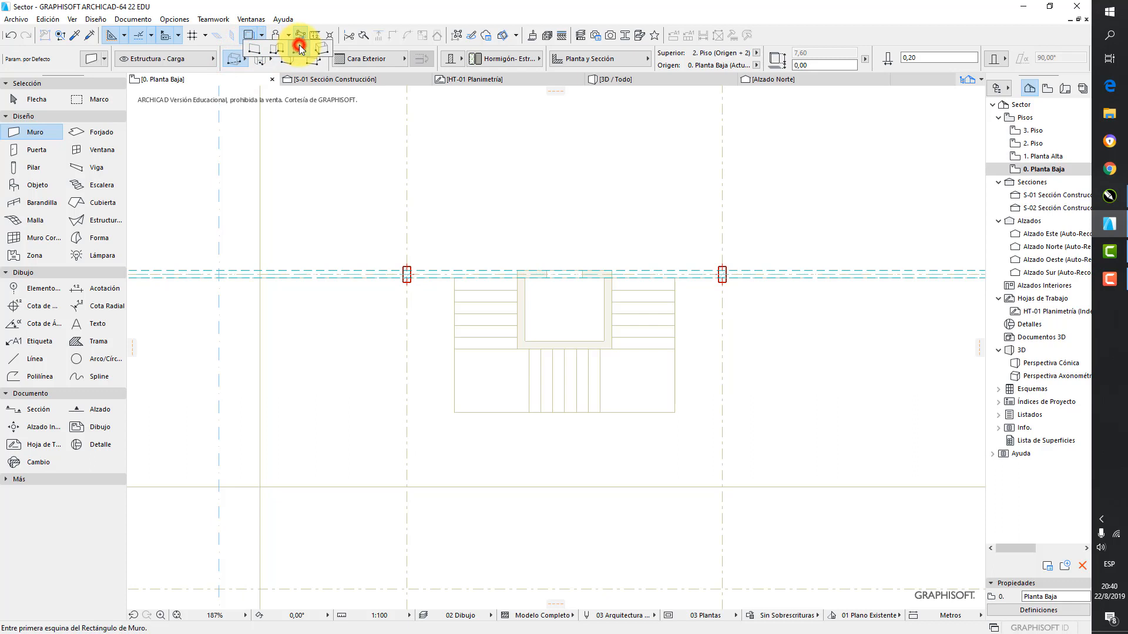
click(401, 58)
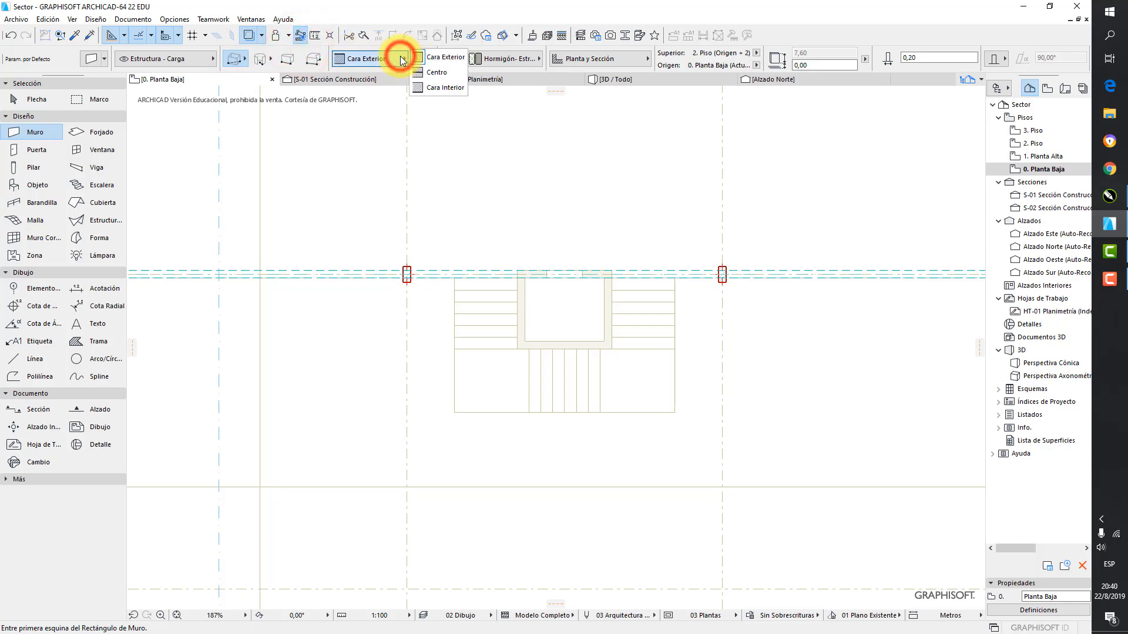
click(449, 88)
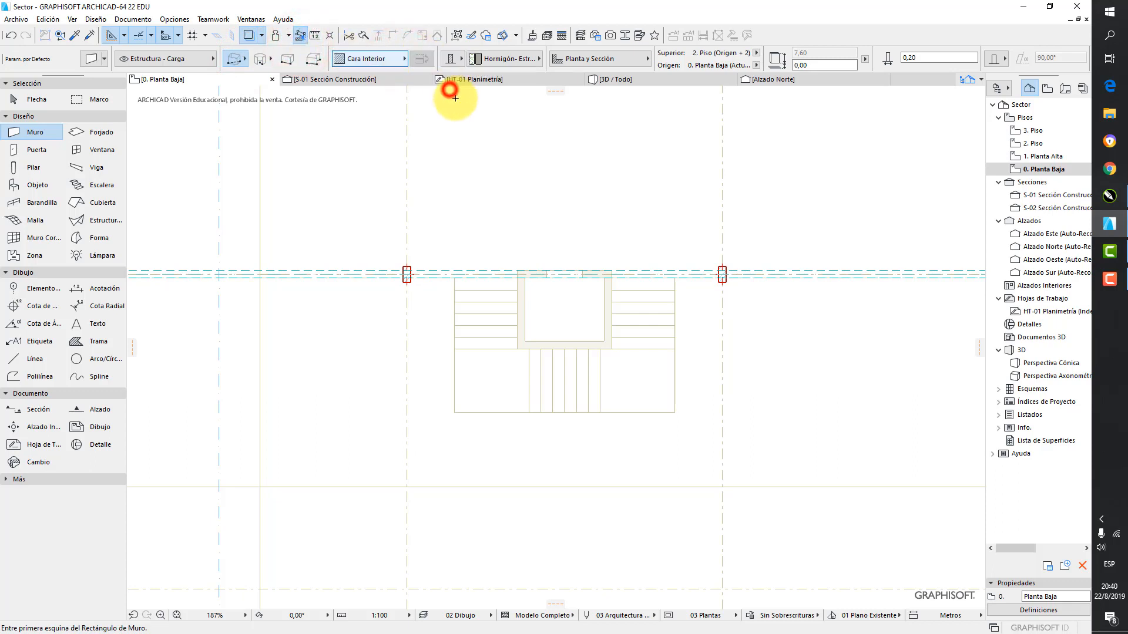
Draw a rectangular set of concrete walls along the shaft's inner edge, about 2,00 wide, with the wall body flipped outward
click(525, 340)
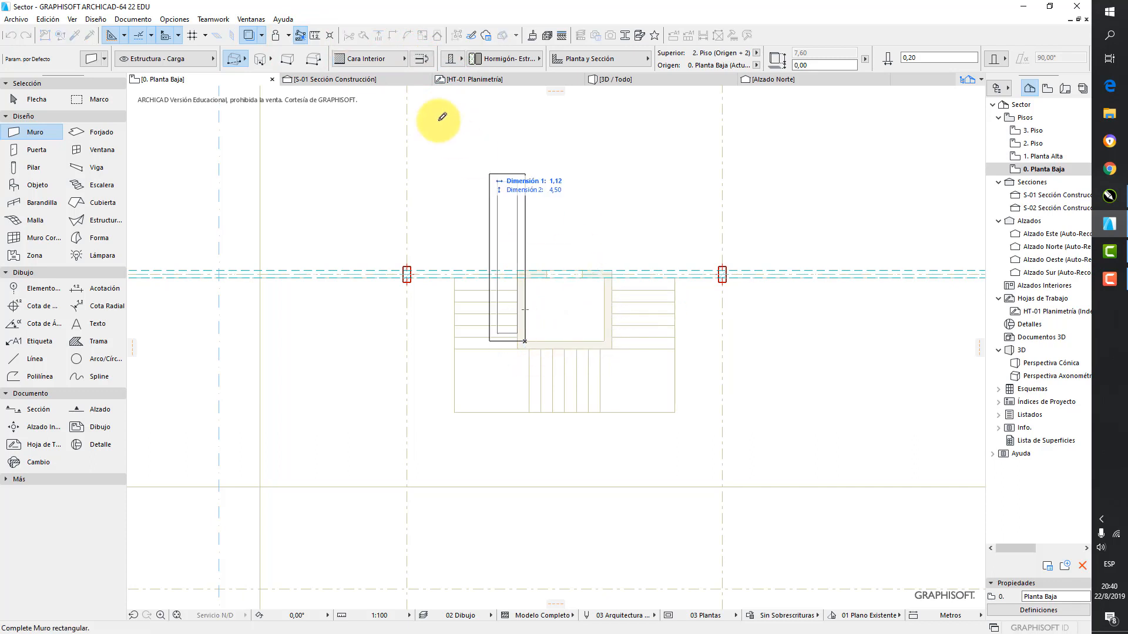
click(419, 58)
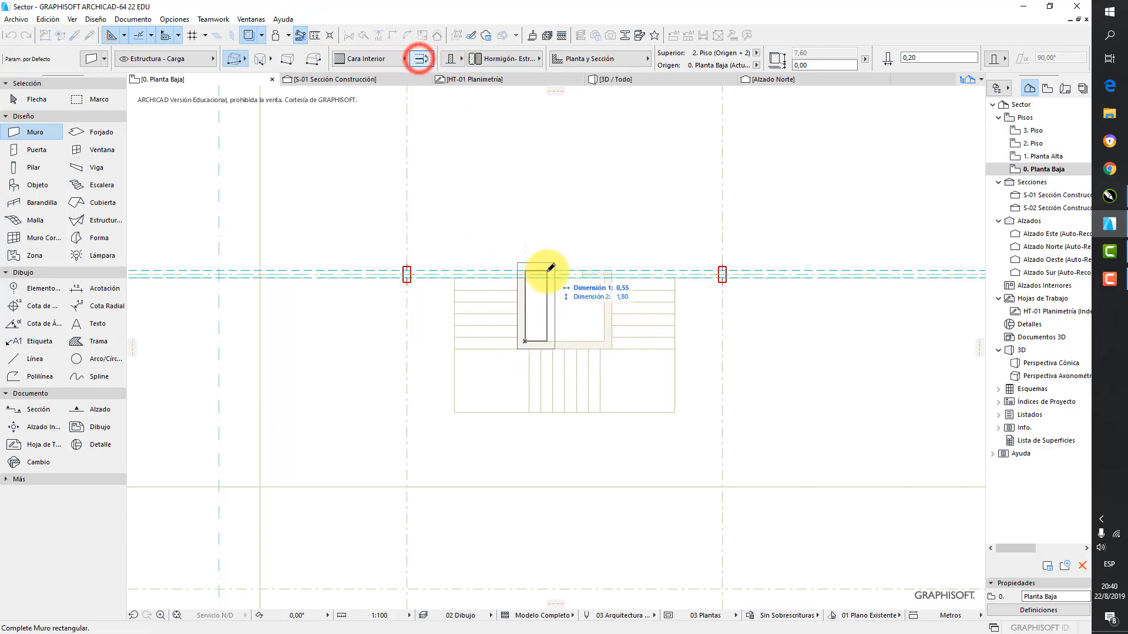
click(609, 274)
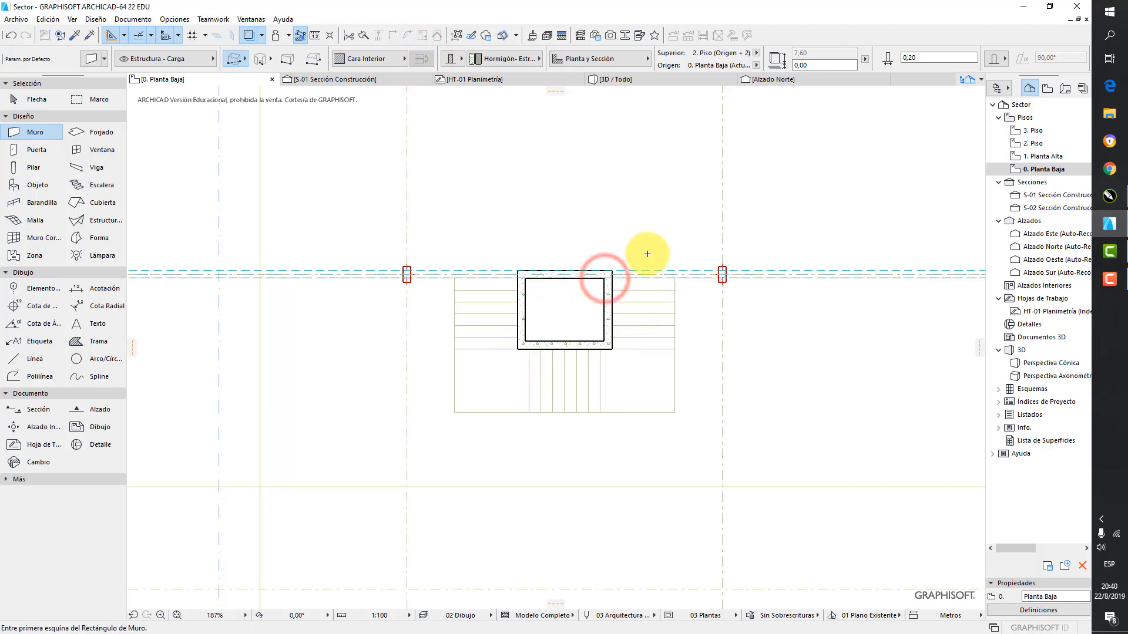
Open the default slab settings in the 3D view and set the slab thickness to 0,20
click(611, 78)
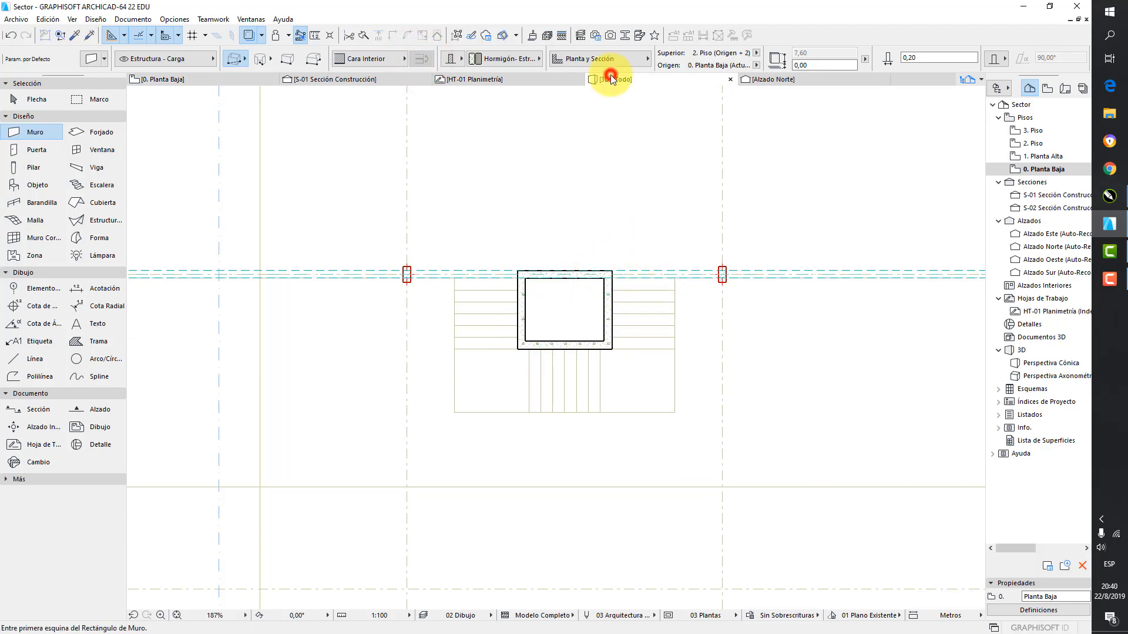
scroll(557, 255, up, 10)
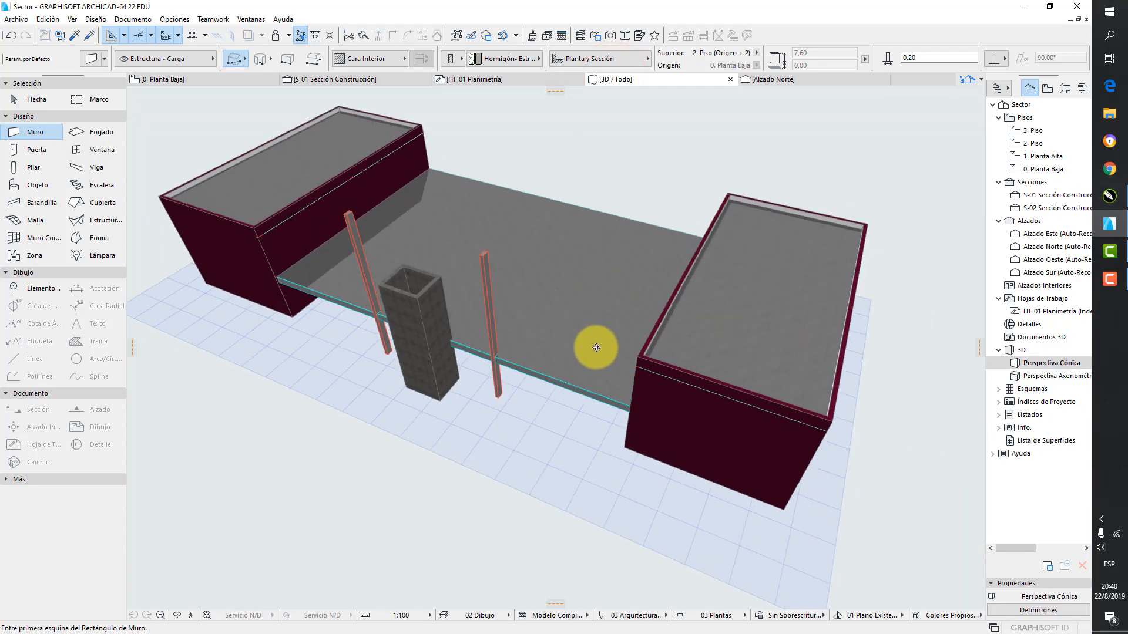
shift+middle_drag(426, 295, 584, 345)
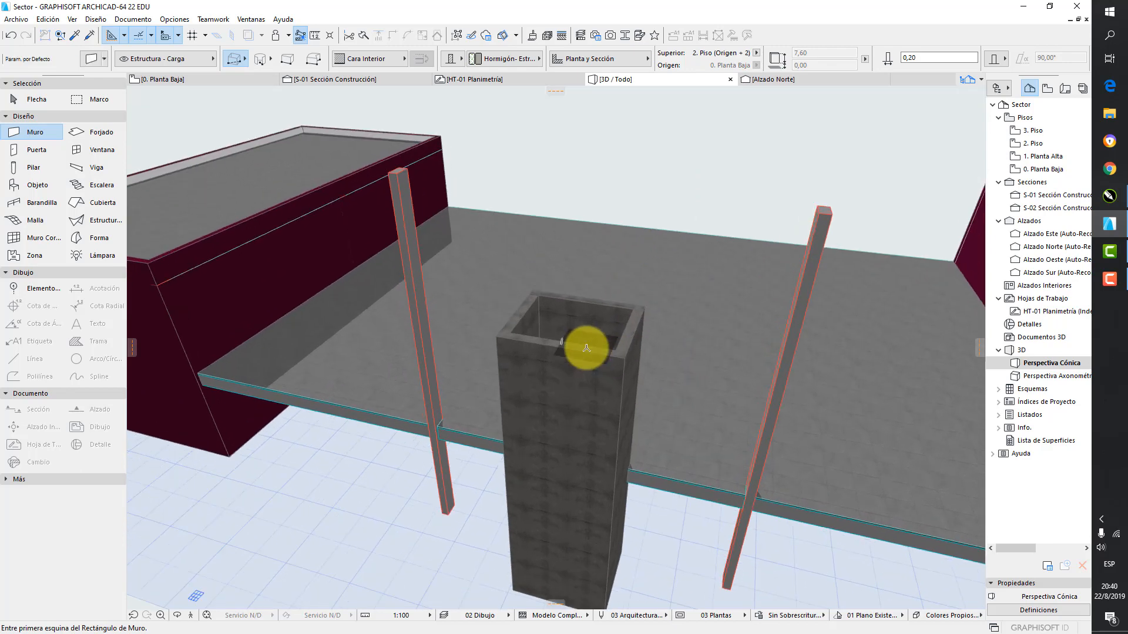
click(103, 132)
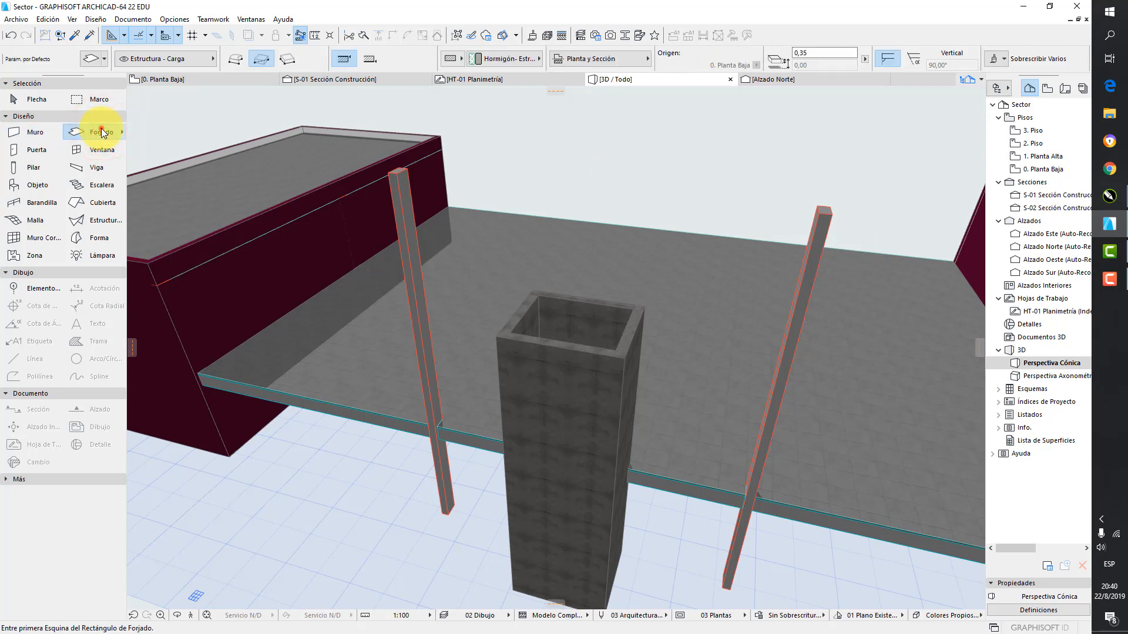
double_click(102, 133)
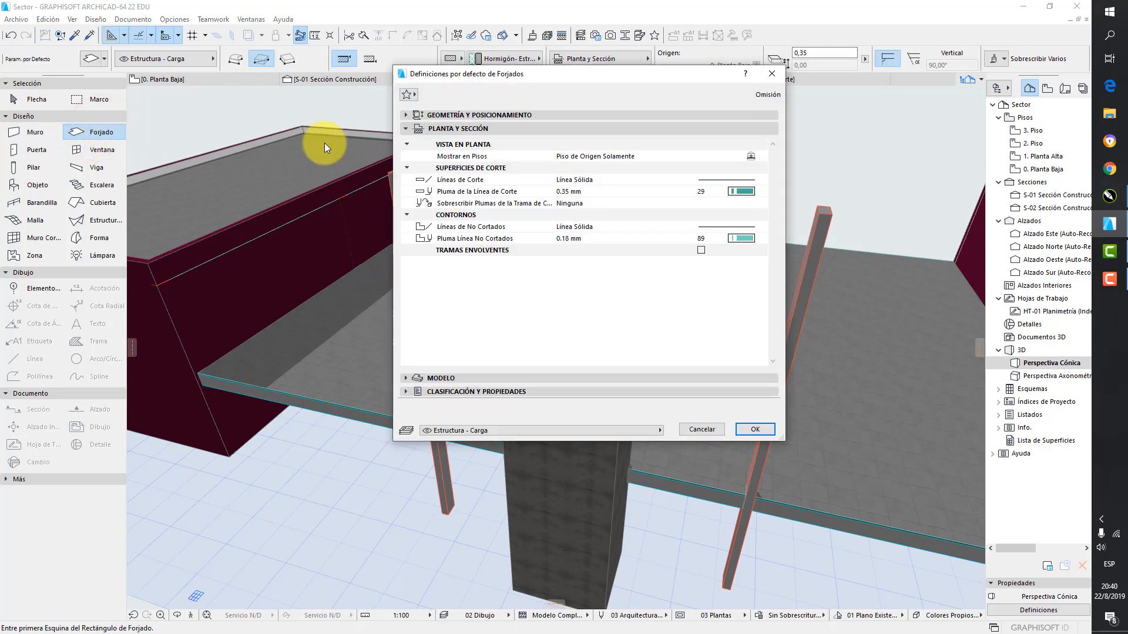
click(405, 128)
click(405, 113)
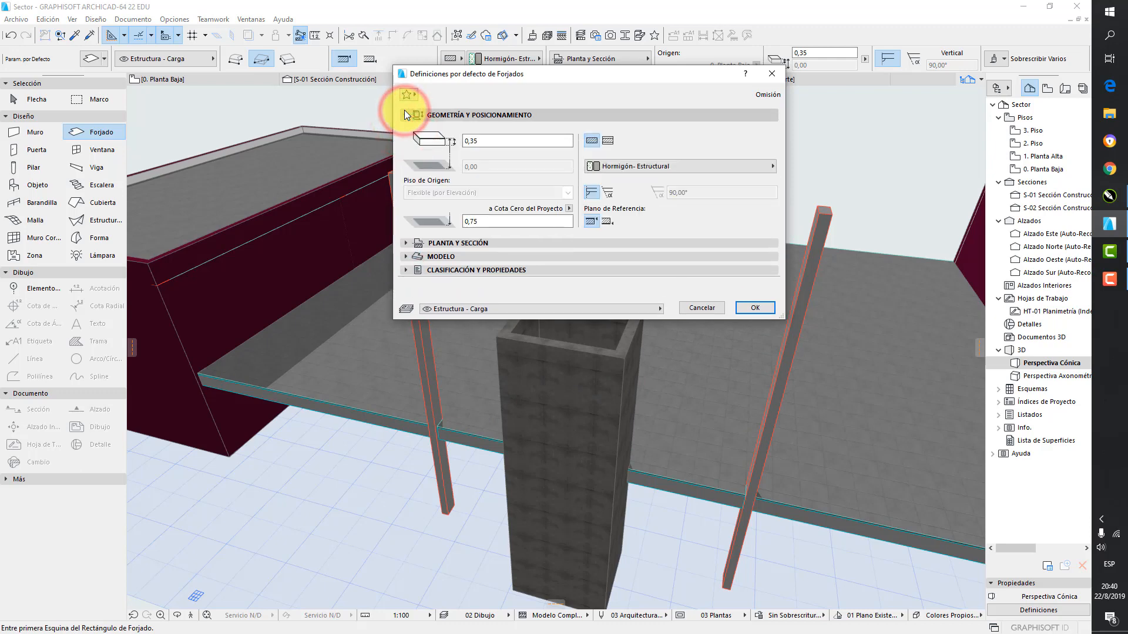
click(499, 141)
key(BackSpace)
key(BackSpace)
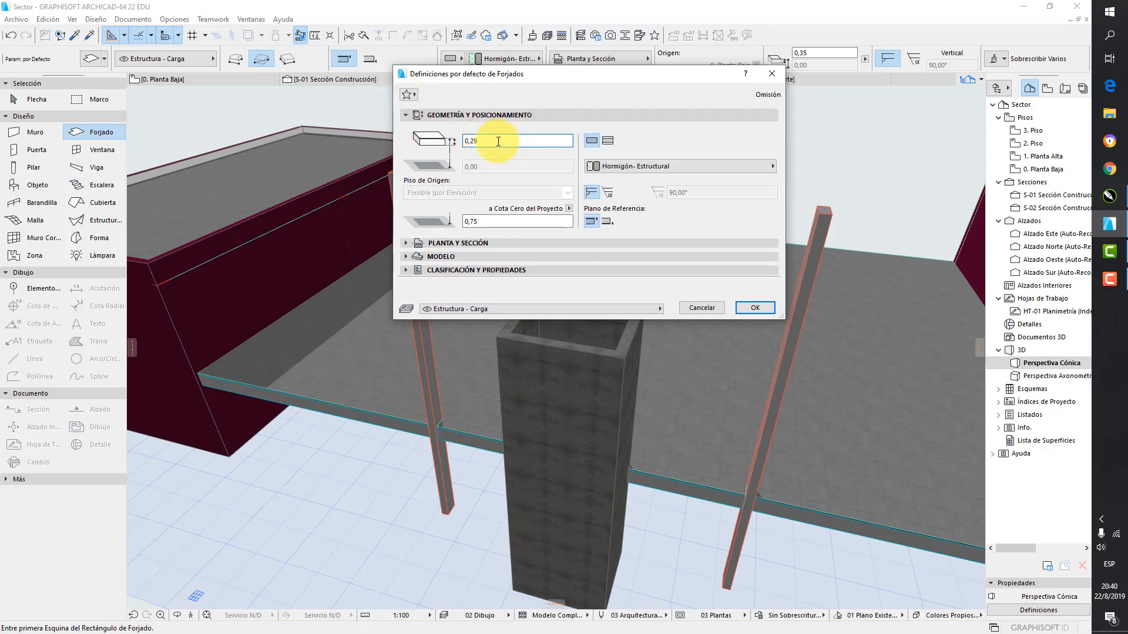
text(20)
Turn off all surface overrides for the default slab and cap the shaft's open top with a rectangular slab
click(406, 256)
click(423, 287)
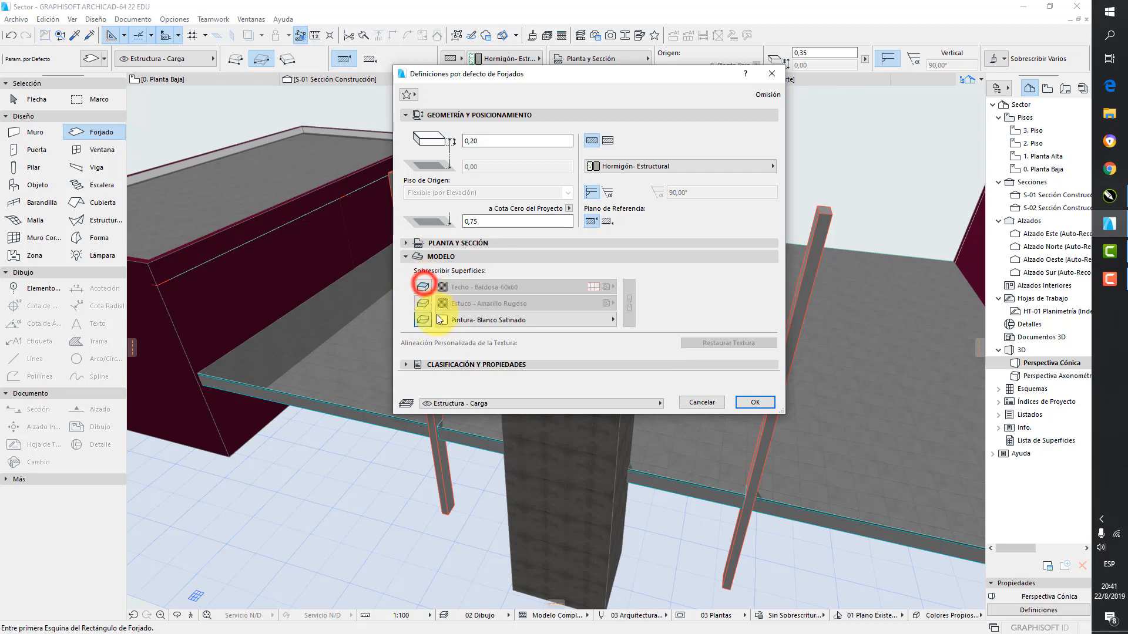
click(423, 320)
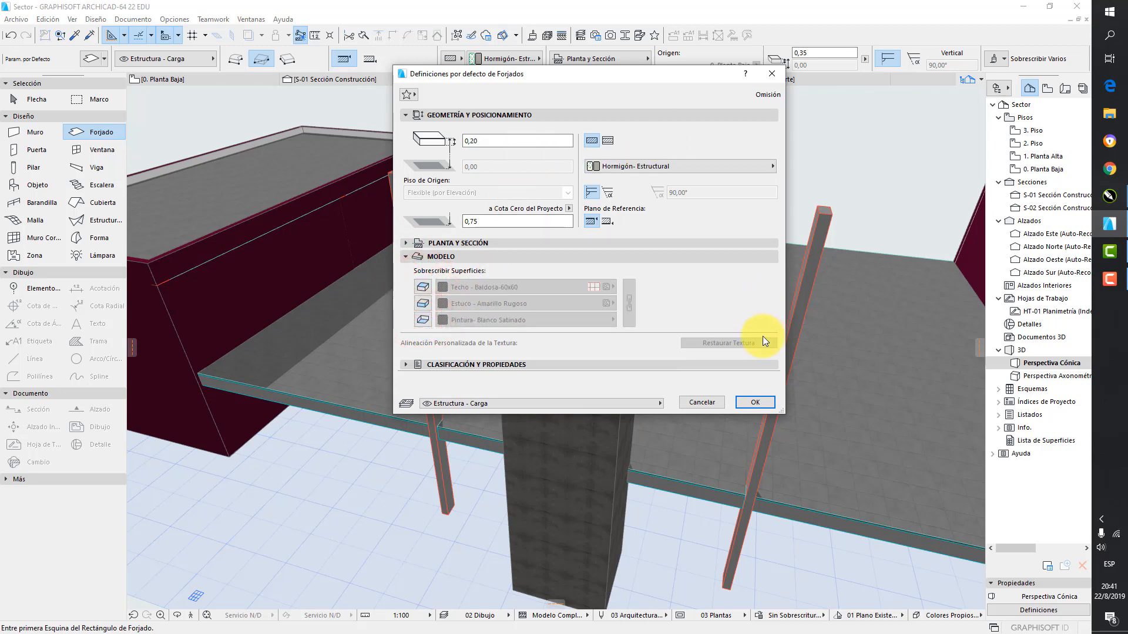
click(757, 401)
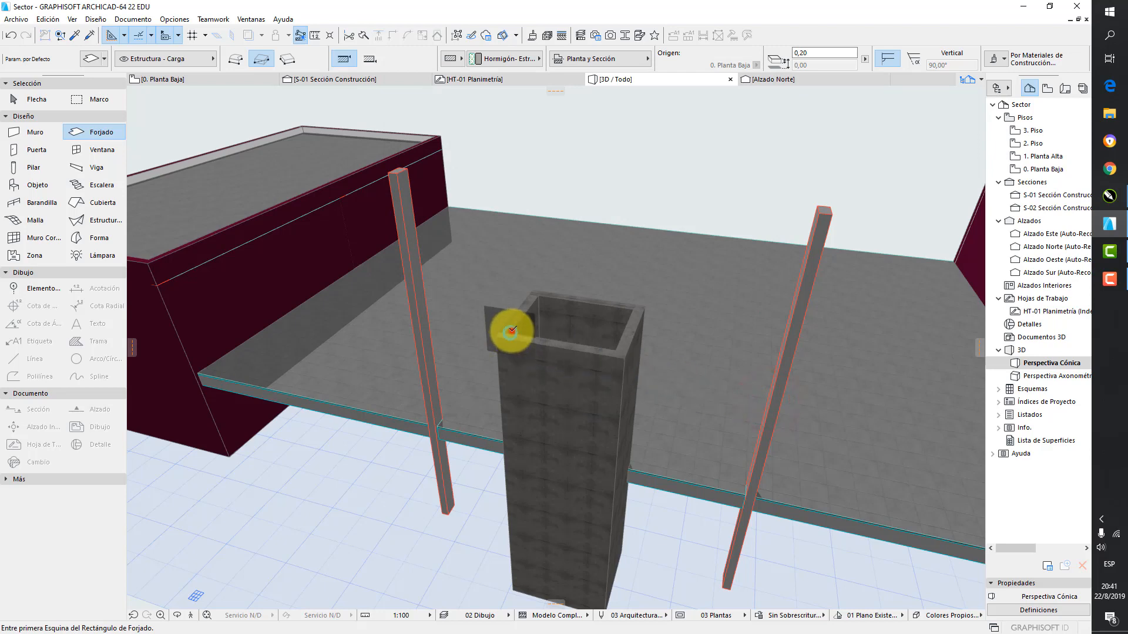
click(510, 332)
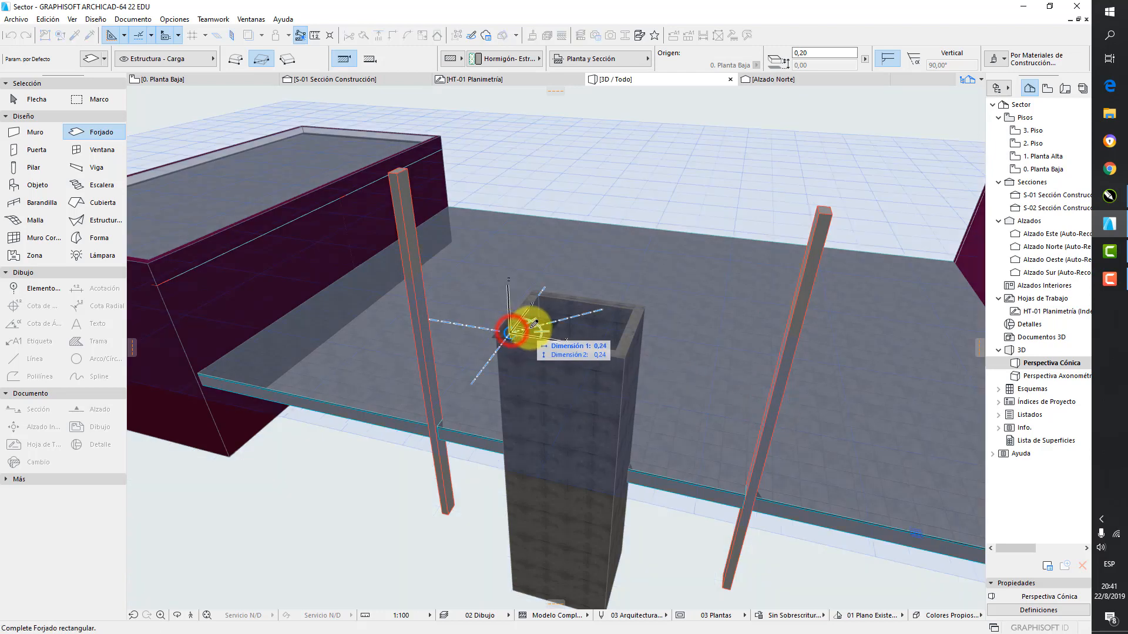
click(632, 304)
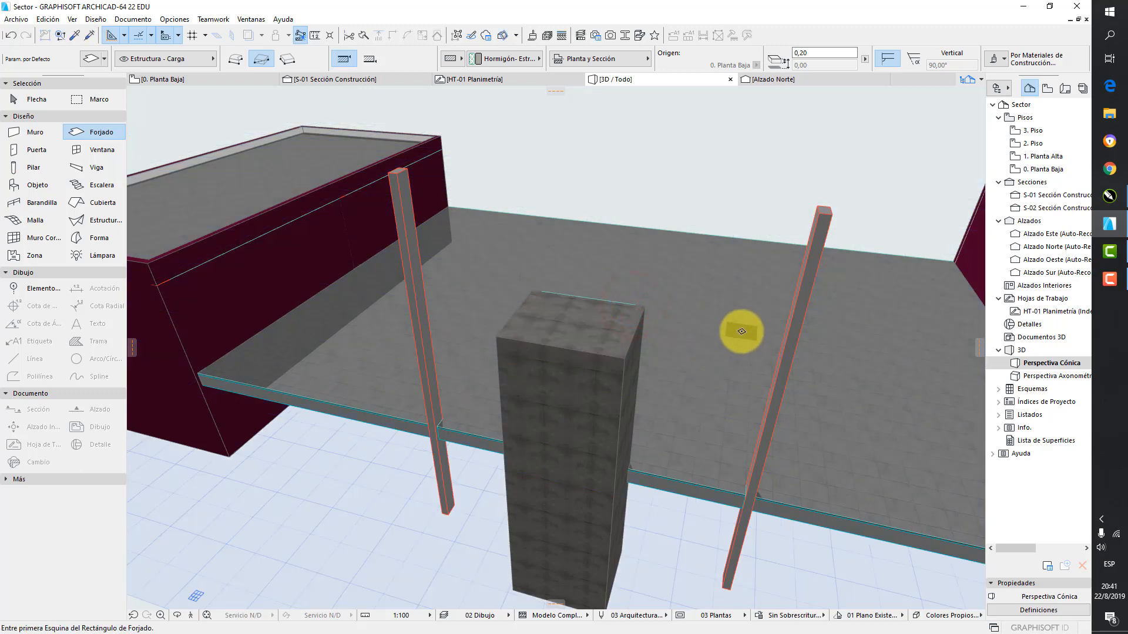
Review the building and the shaft in the Planta Baja plan and in construction sections S-01 and S-02
double_click(1035, 172)
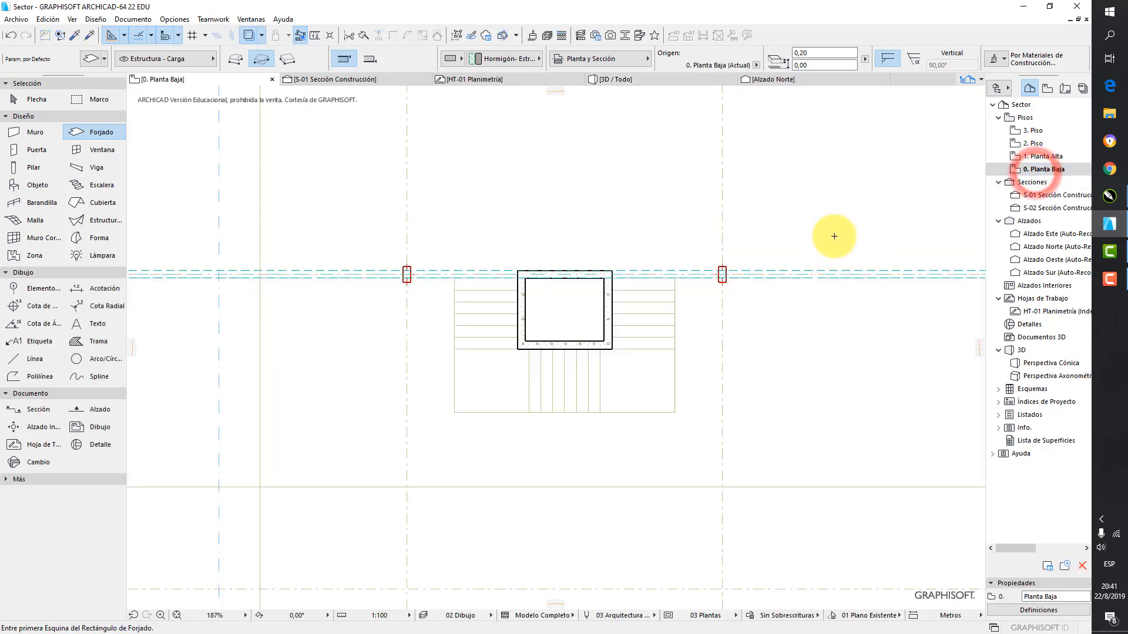
scroll(637, 272, down, 6)
scroll(570, 361, up, 3)
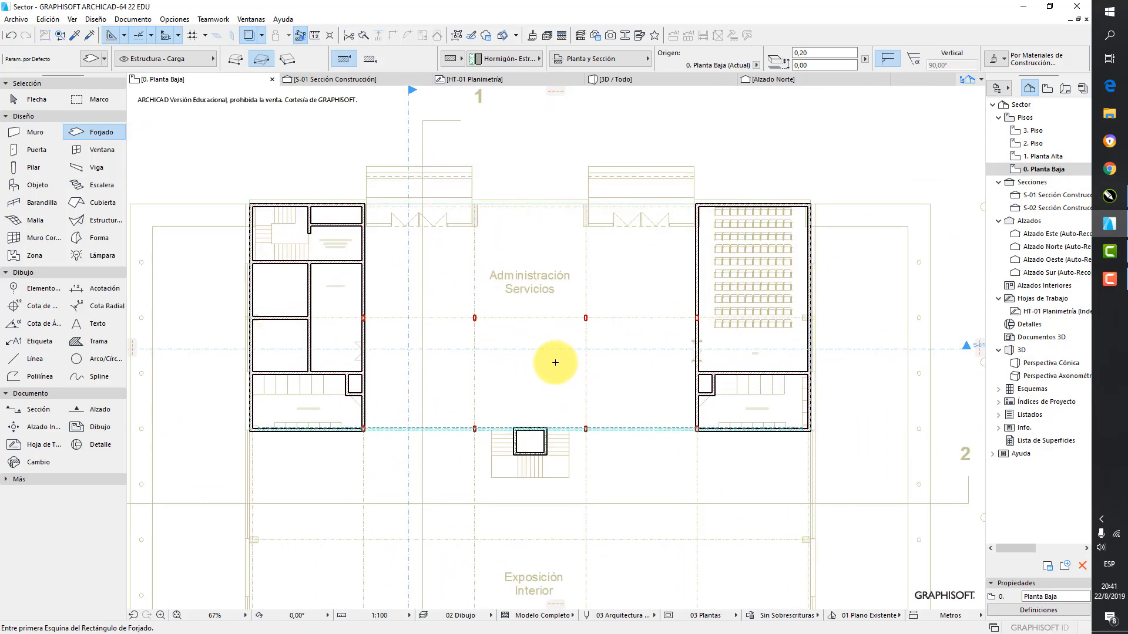
click(384, 78)
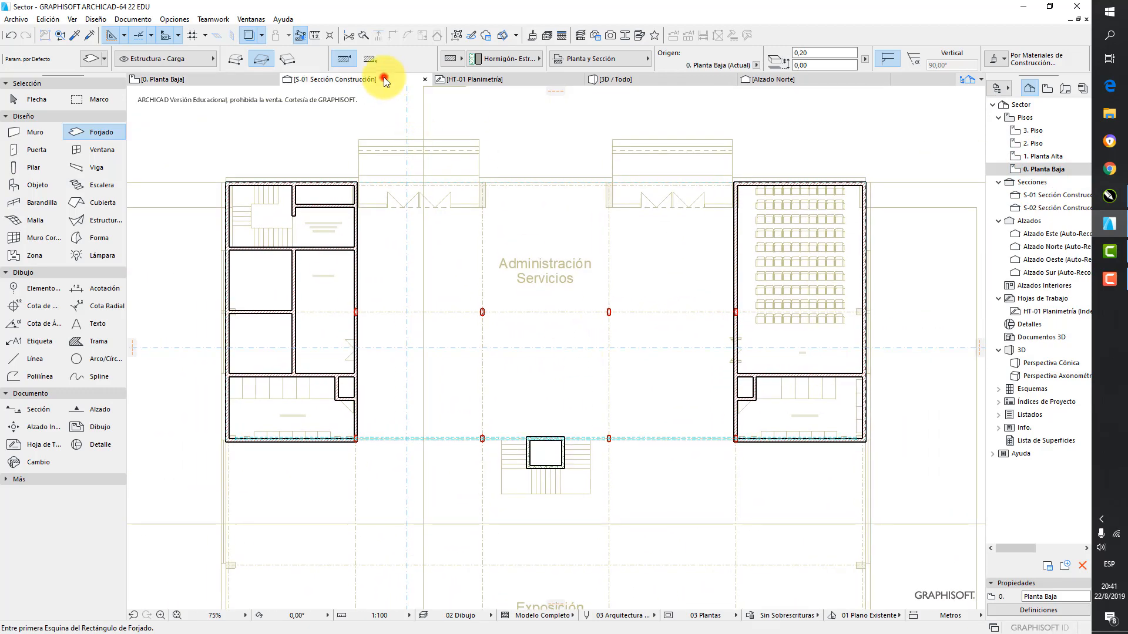
scroll(433, 359, up, 2)
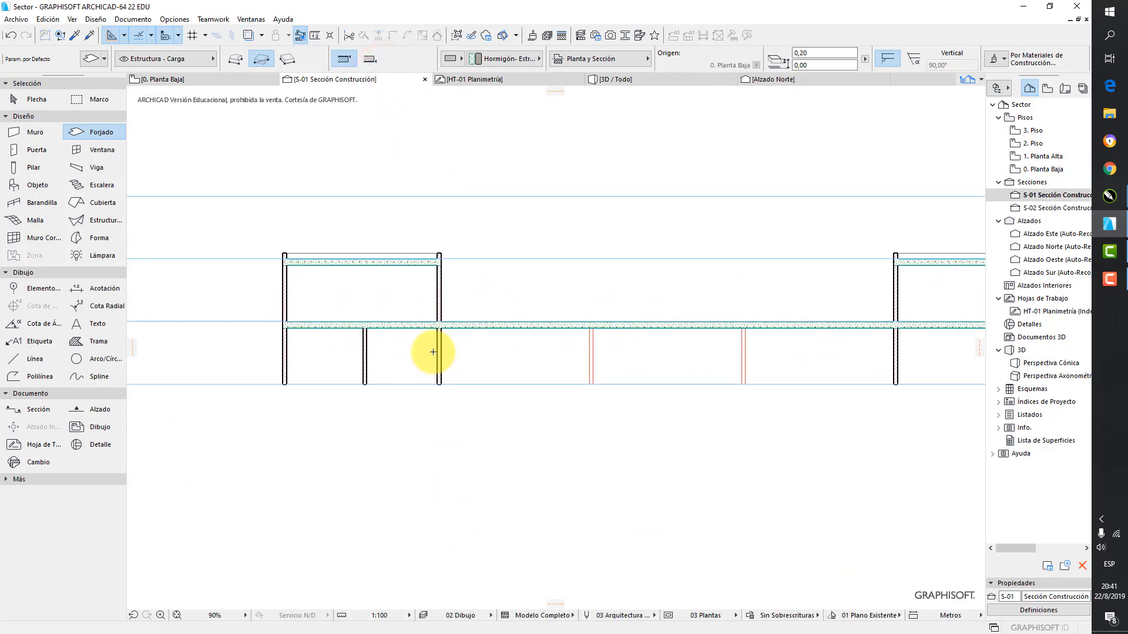
double_click(1035, 208)
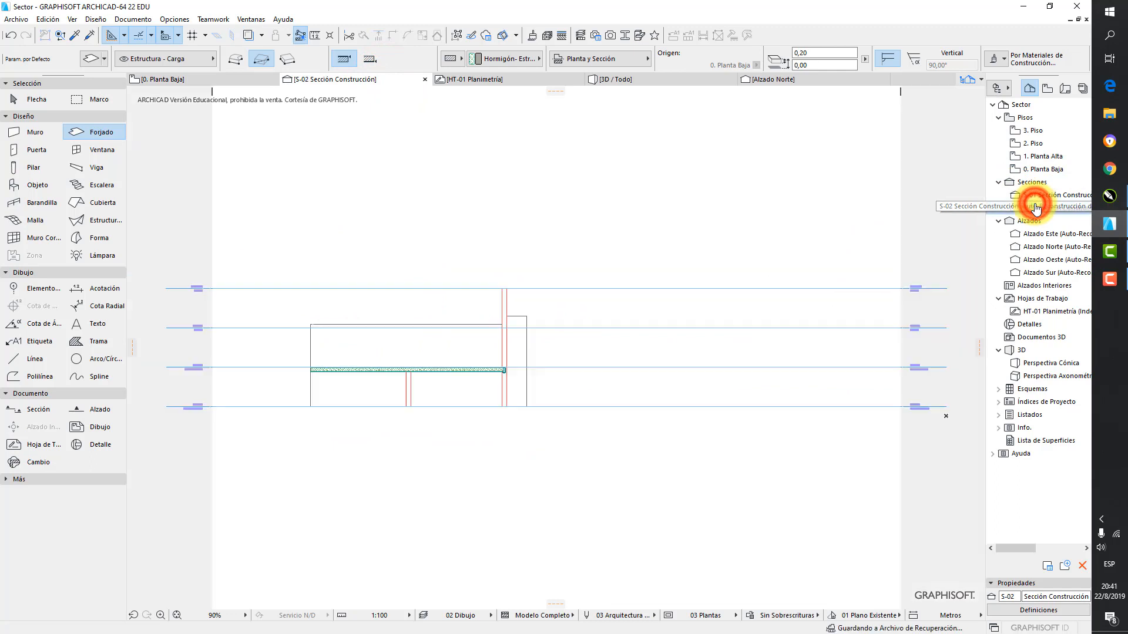
scroll(499, 375, up, 3)
middle_drag(500, 375, 738, 351)
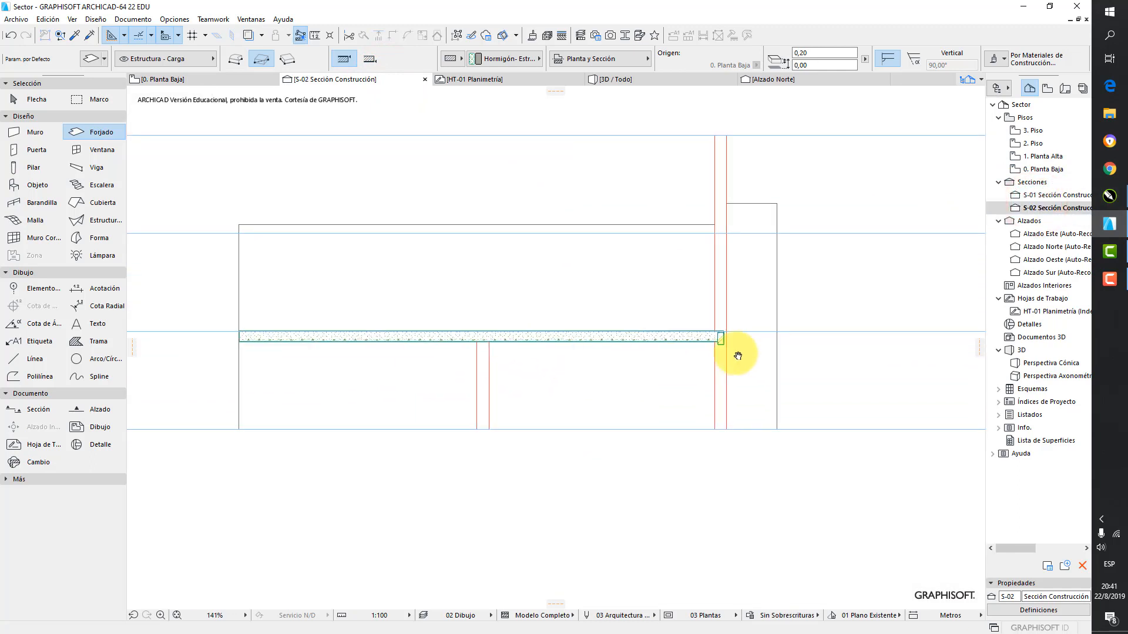
scroll(737, 350, down, 2)
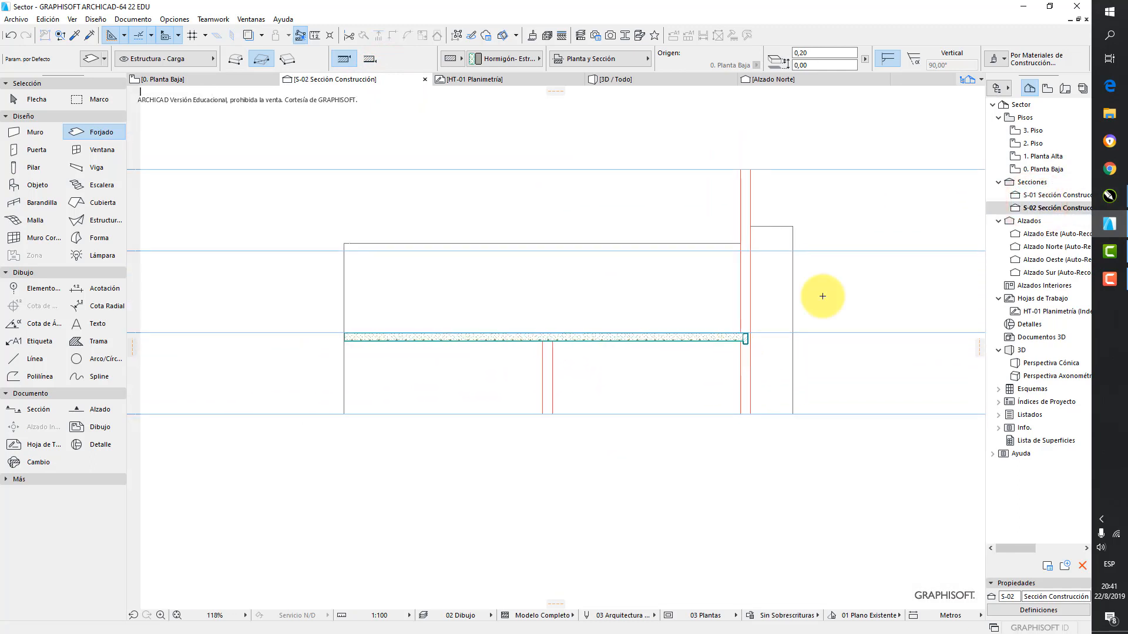
In Planta Baja, insert a node in the wall on the upper side of Sanitarios Mujeres, bending it into the room
double_click(1044, 169)
scroll(712, 262, down, 2)
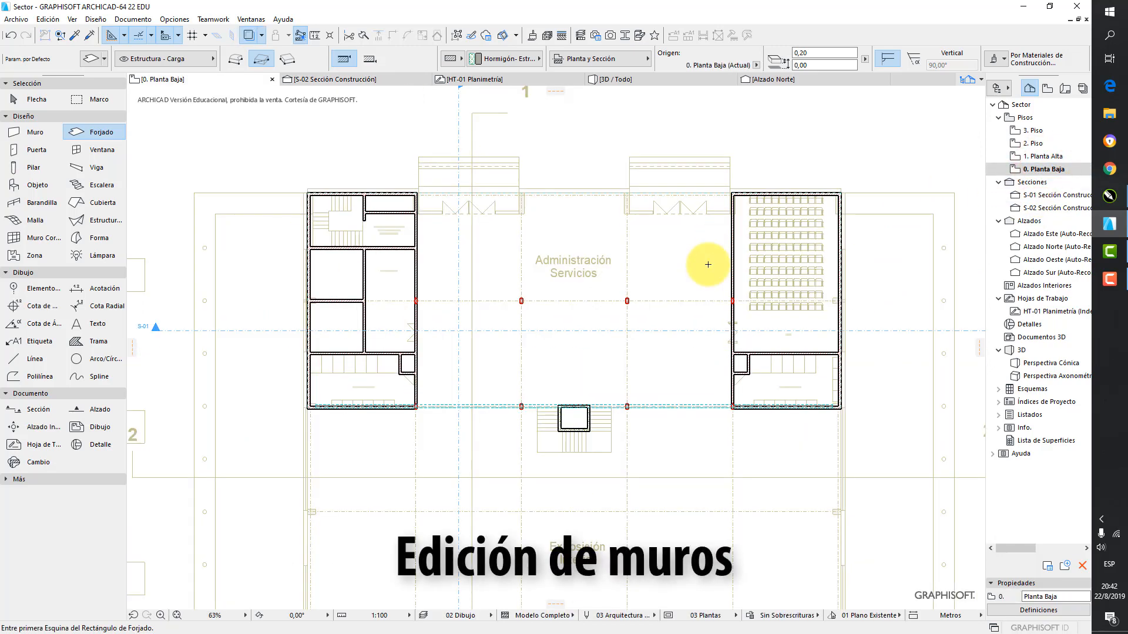
scroll(365, 372, up, 12)
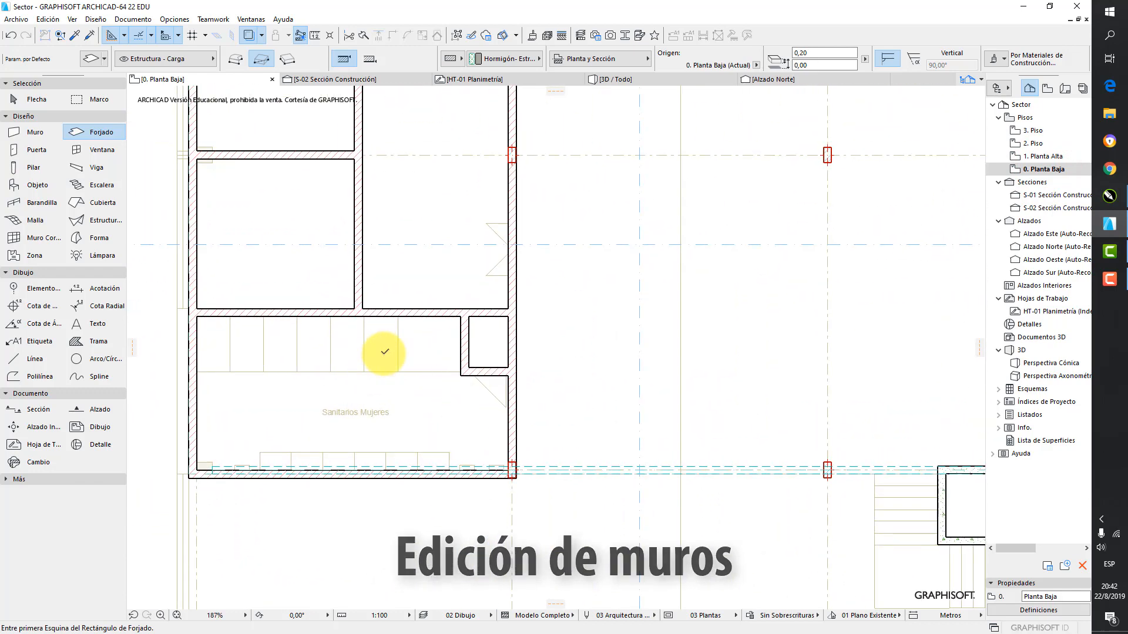
click(35, 99)
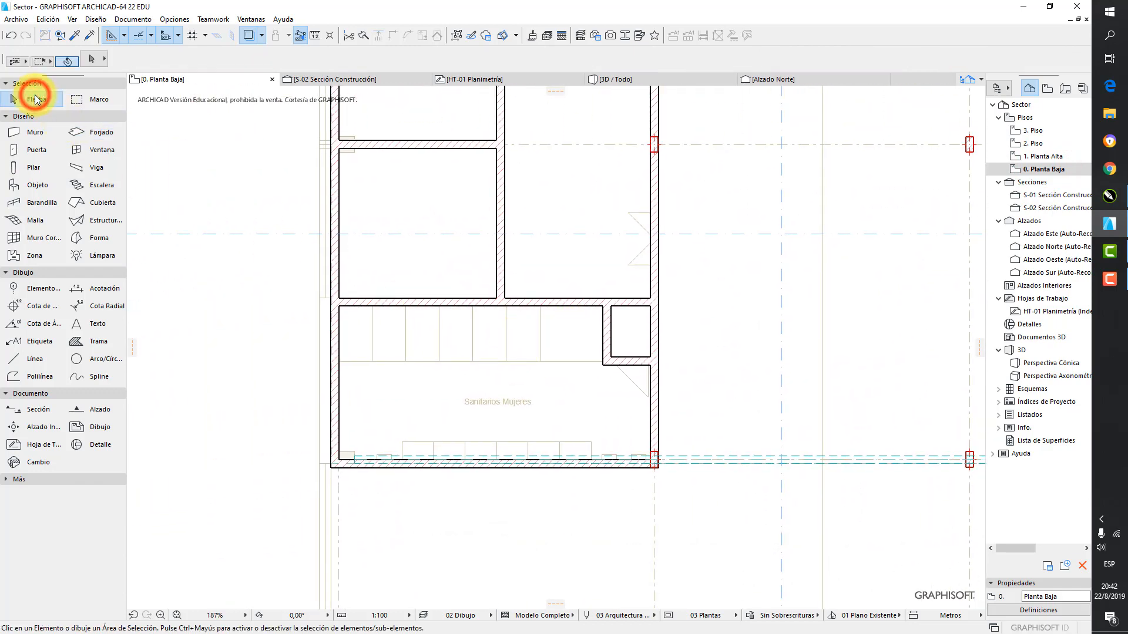
click(588, 300)
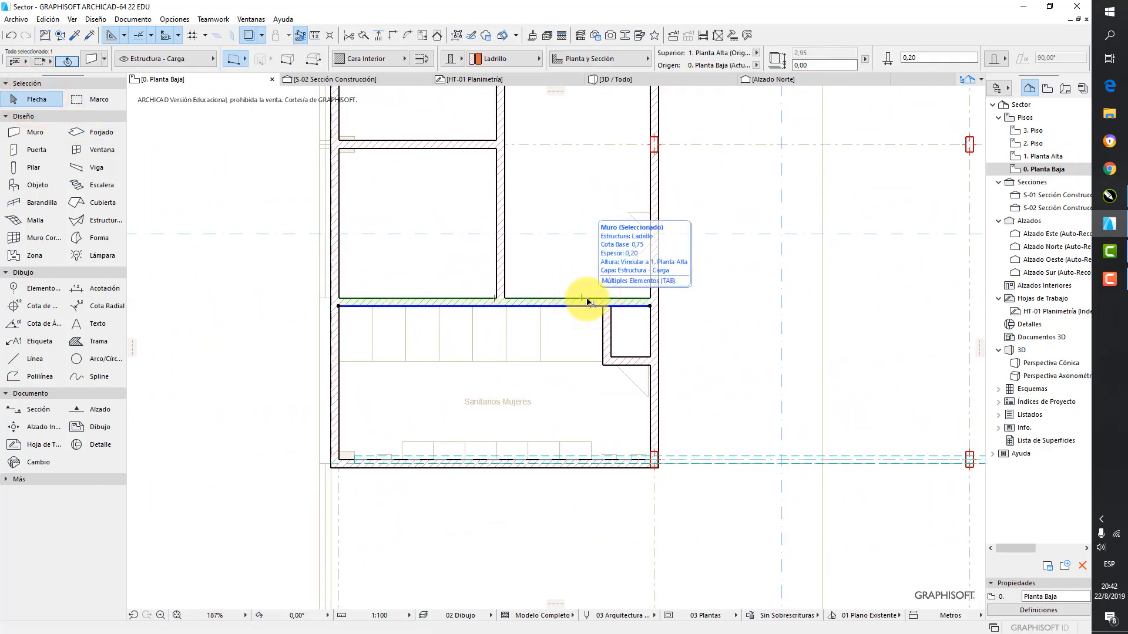
scroll(587, 302, up, 4)
scroll(588, 302, up, 1)
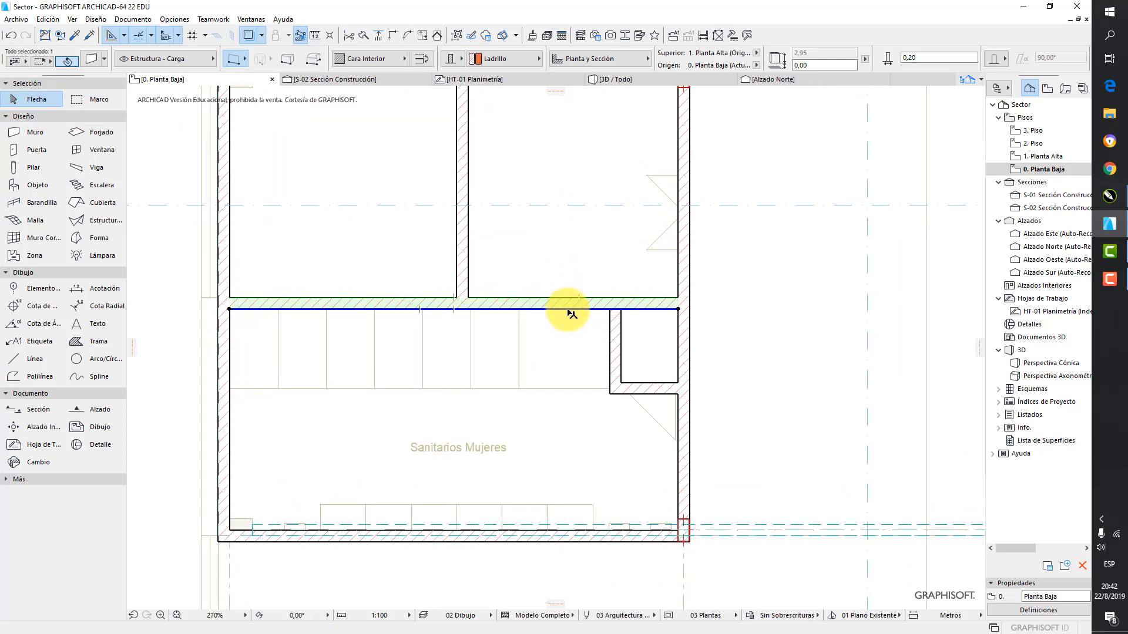
click(571, 308)
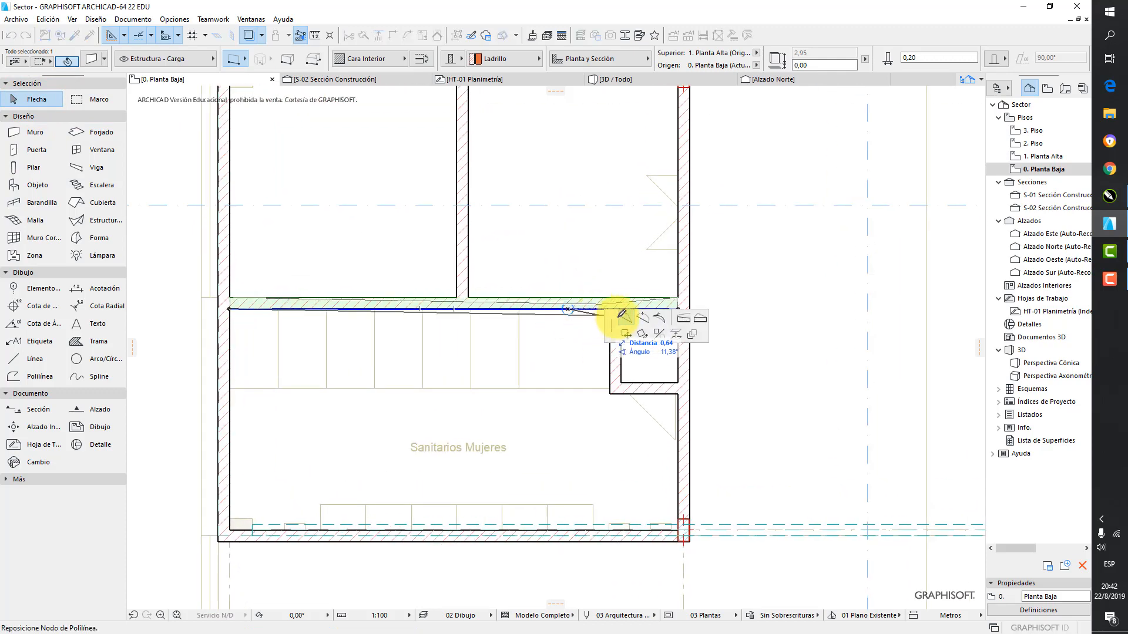
click(629, 321)
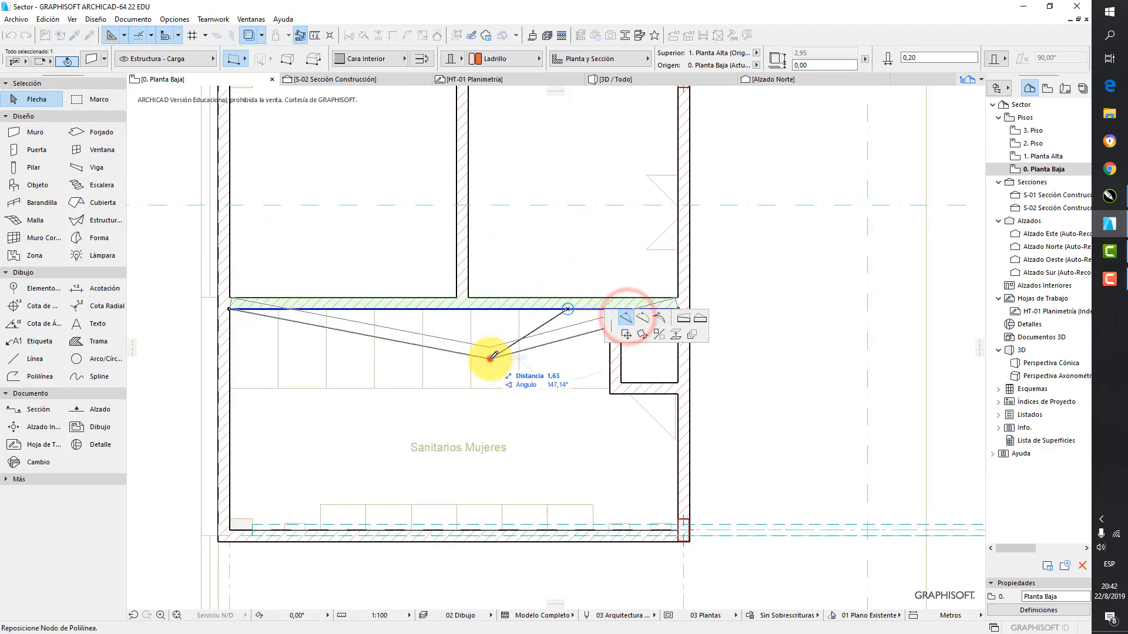
click(490, 358)
Curve the left segment of the bent Sanitarios Mujeres wall into an arc bulging upward
click(451, 354)
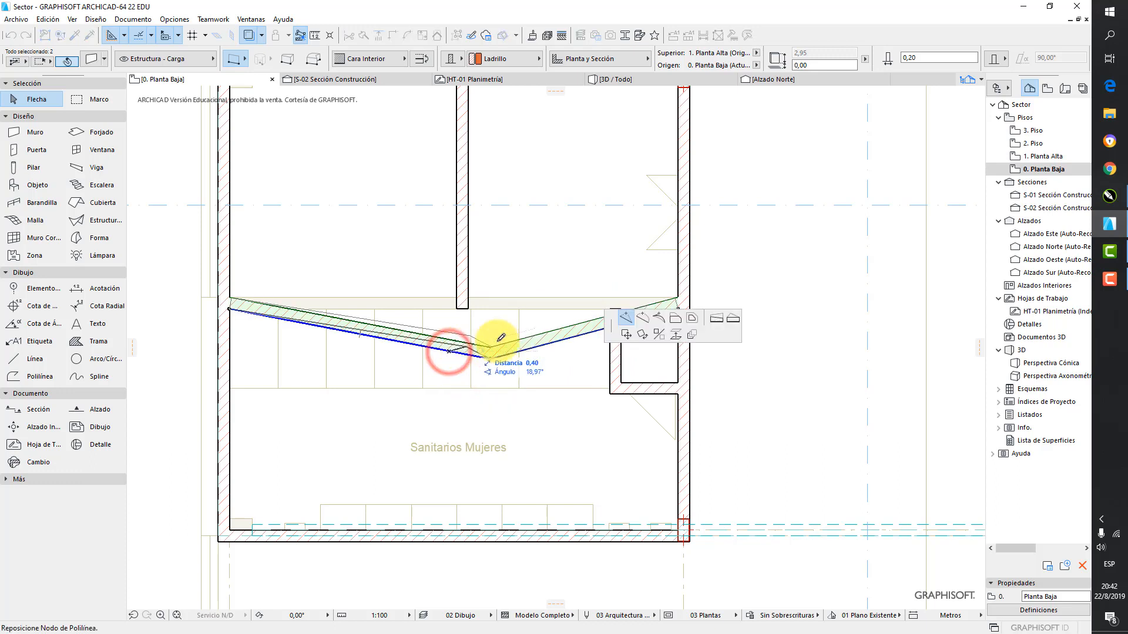
click(642, 318)
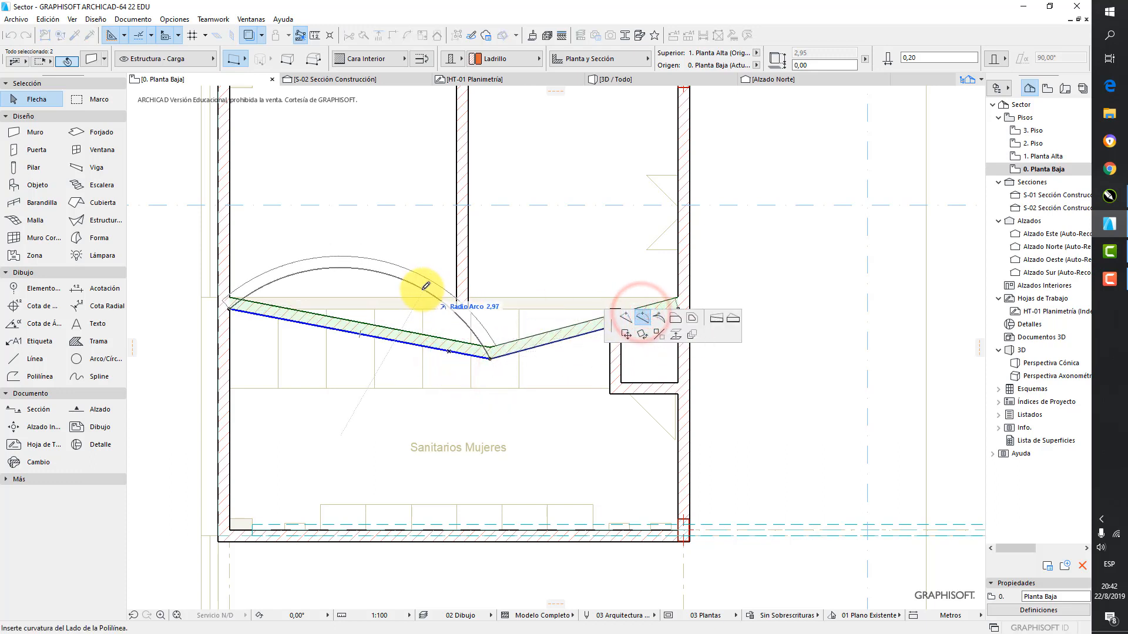
click(407, 311)
Redefine the edge tangent of the curved left wall segment to make its upward arc steeper
click(331, 293)
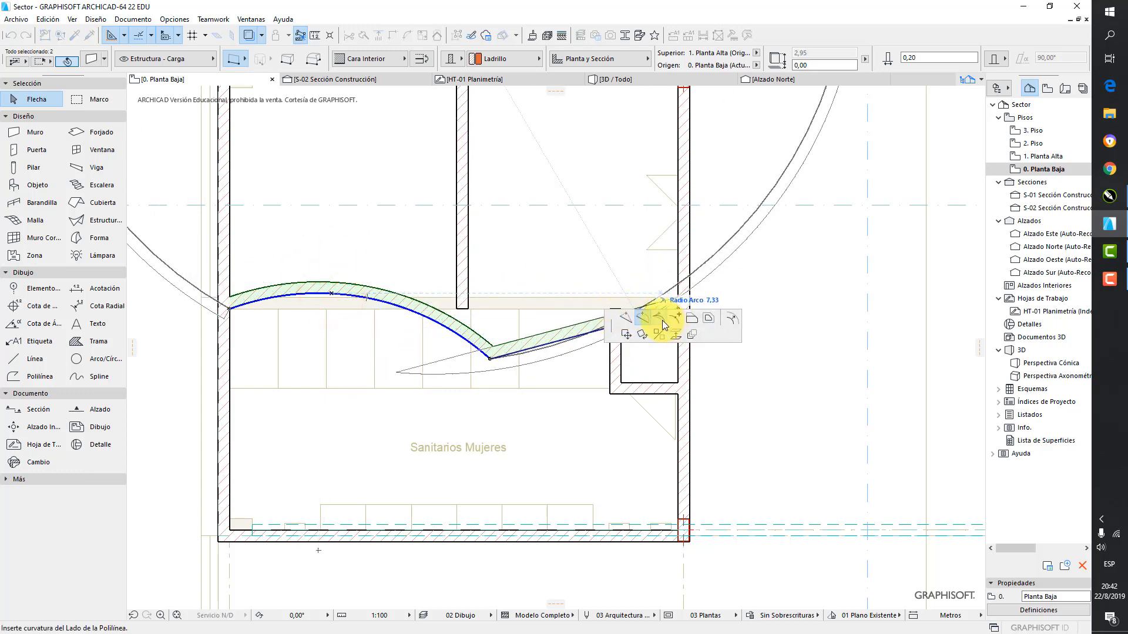
click(659, 318)
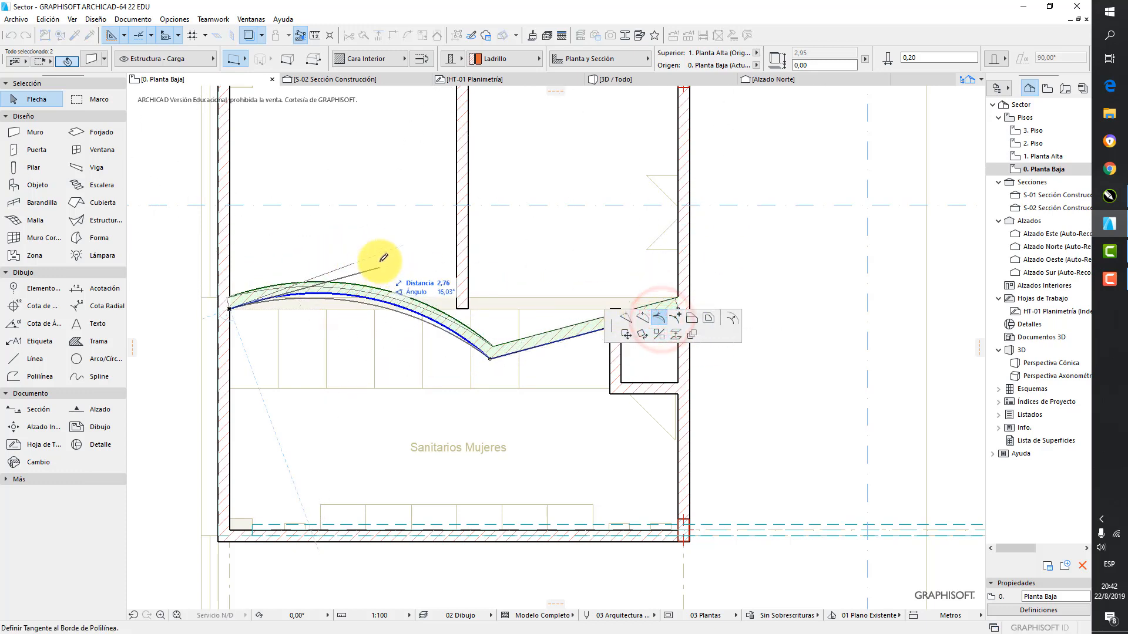
click(343, 233)
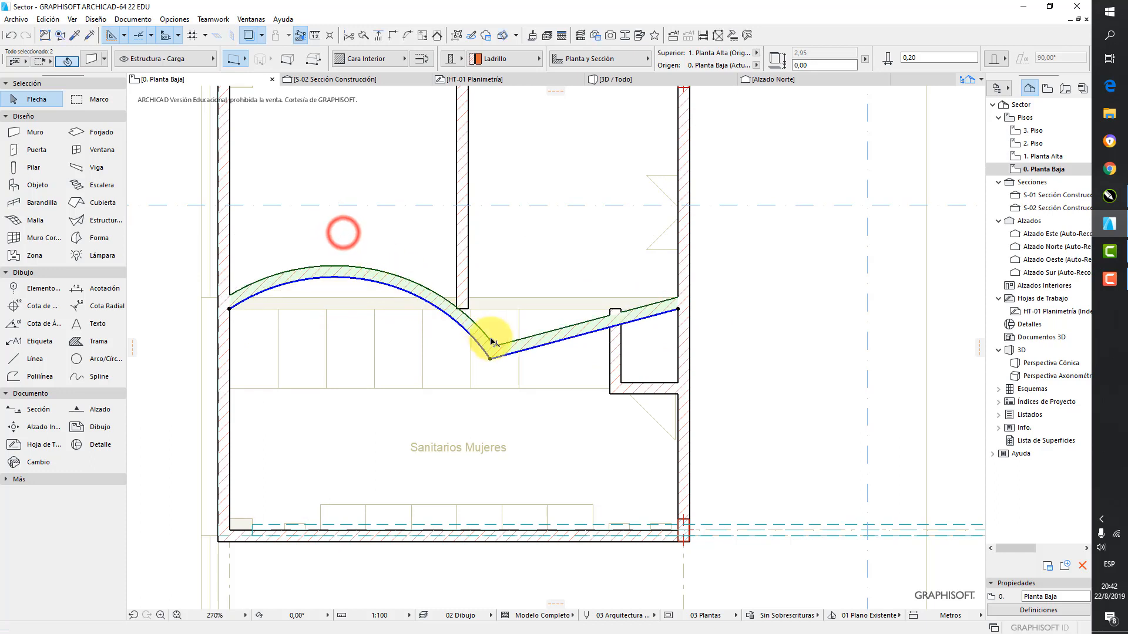
Offset the straight right segment of the bent Sanitarios Mujeres wall downward into the room
click(541, 344)
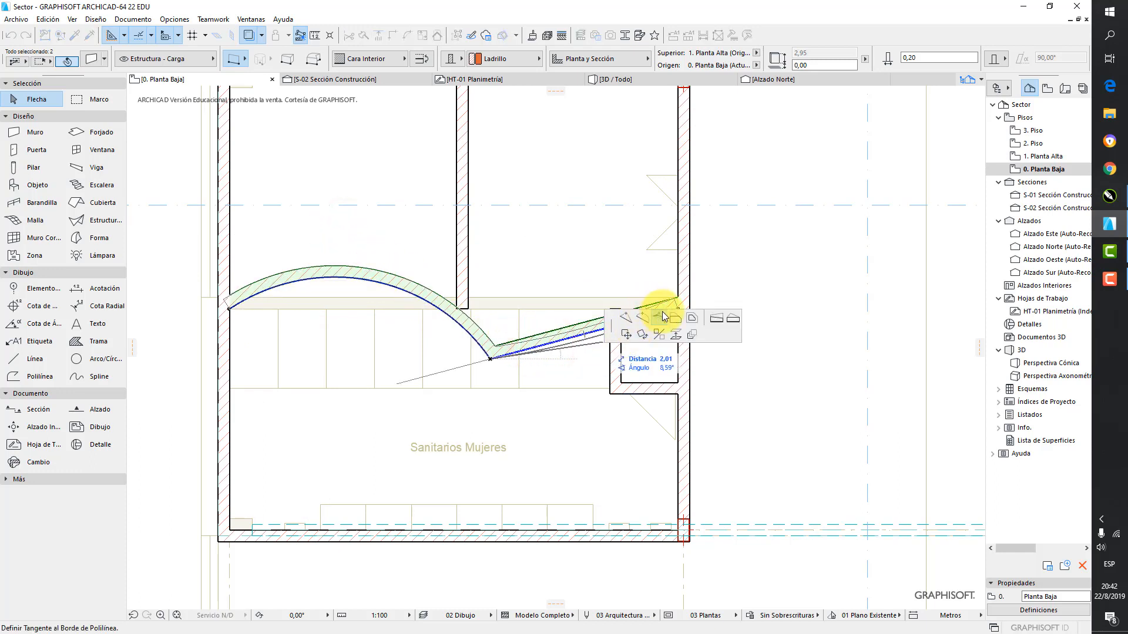
click(677, 319)
click(575, 383)
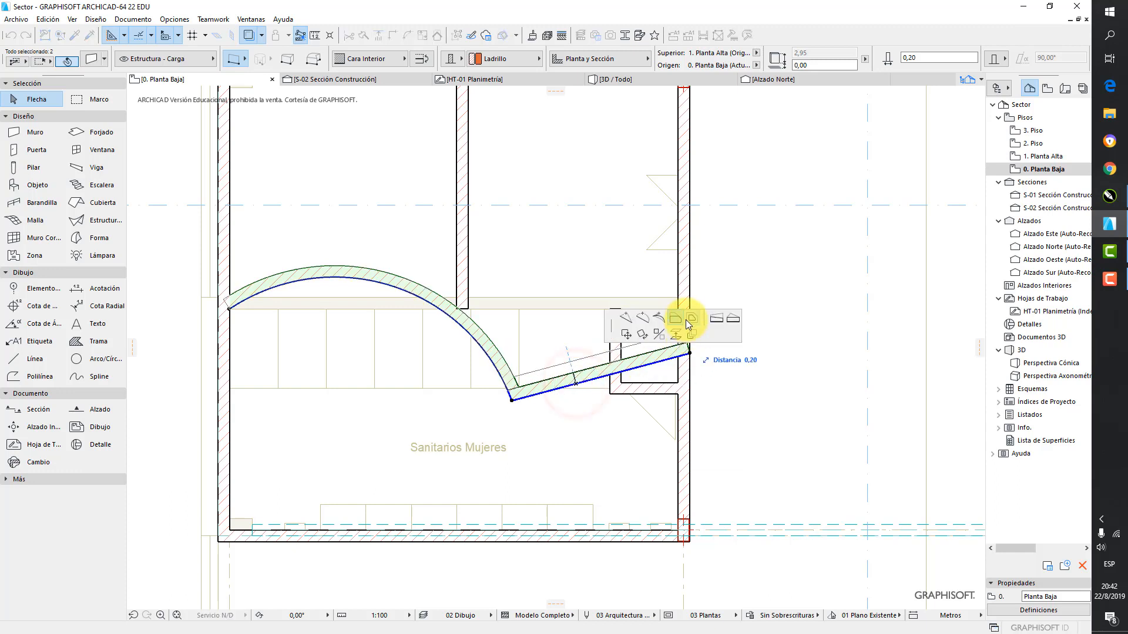
Offset all edges of the bent Sanitarios Mujeres wall together, shifting the arc and the straight segment upward
click(689, 318)
click(511, 346)
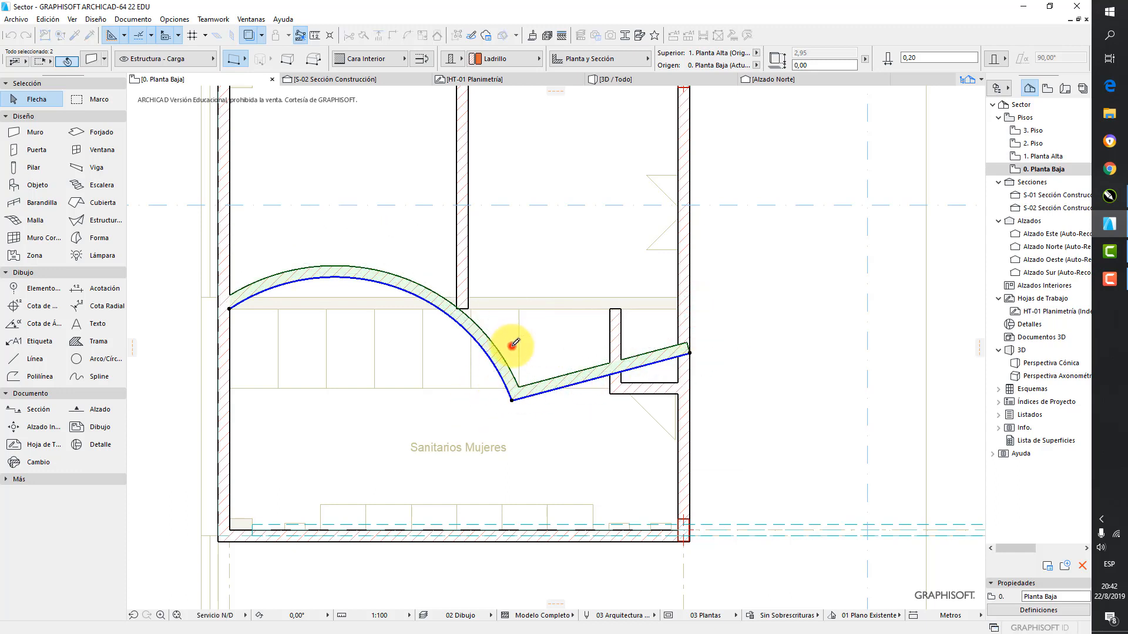
click(563, 333)
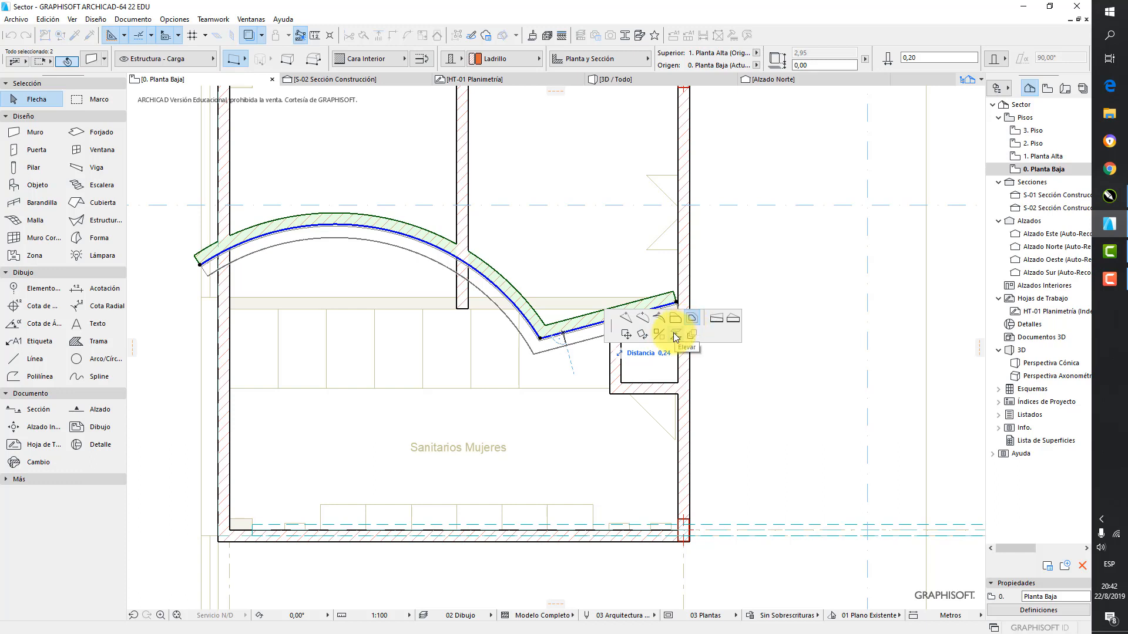
click(603, 315)
key(Escape)
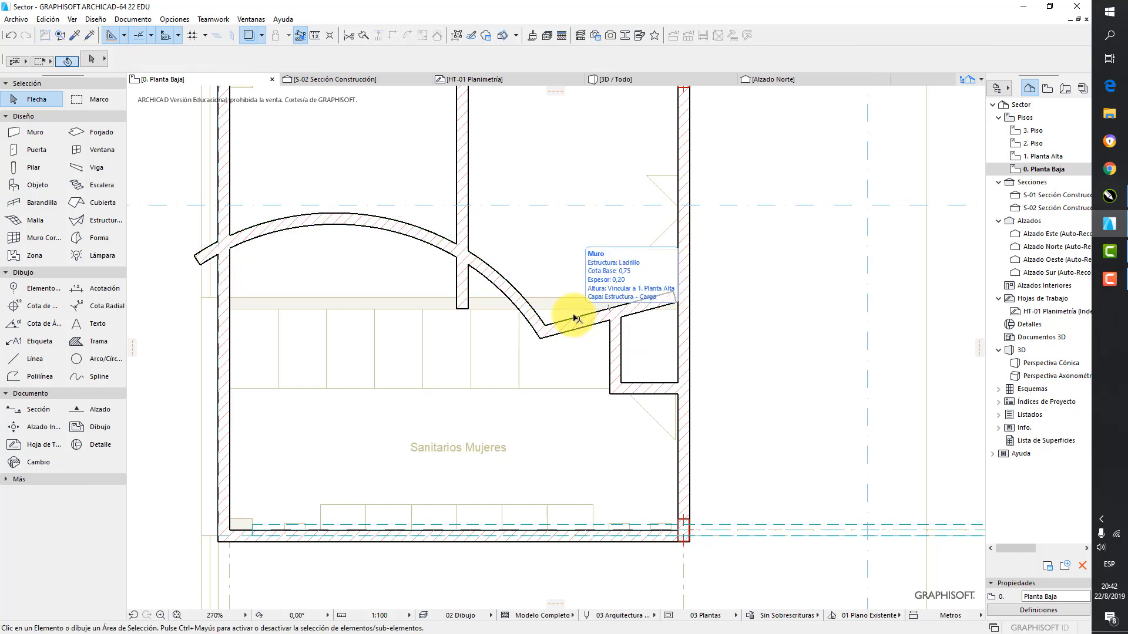
Undo the offsets, the curve and the inserted node of the upper Sanitarios Mujeres wall until it is straight
click(574, 318)
key(ctrl+z)
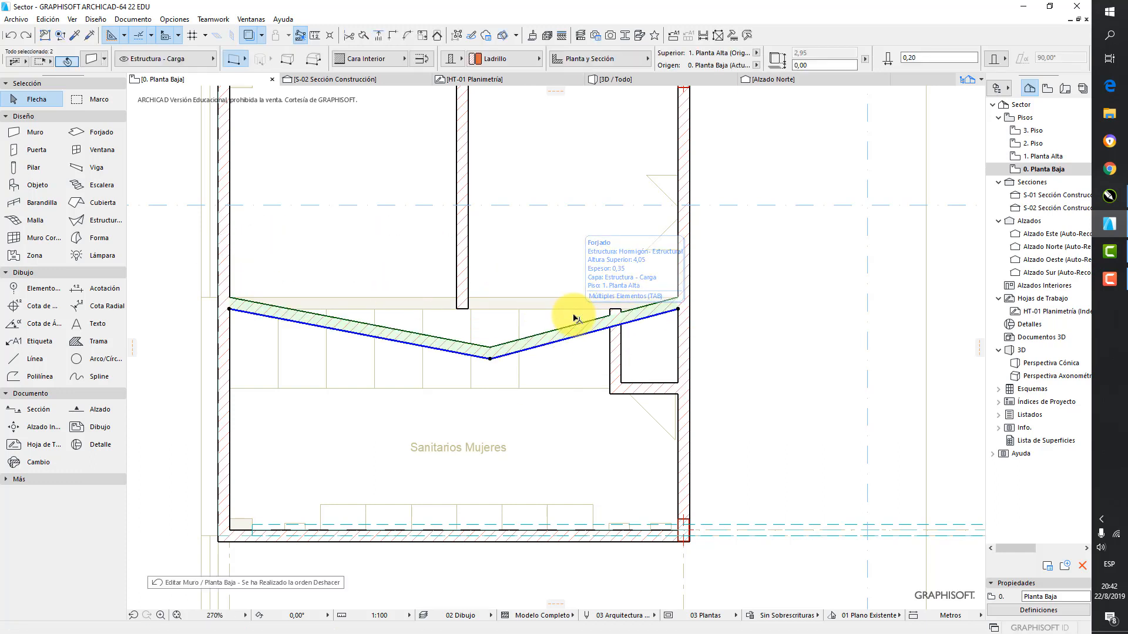
Try to stretch the right end of the straight upper Sanitarios Mujeres wall outward past the exterior wall
click(679, 309)
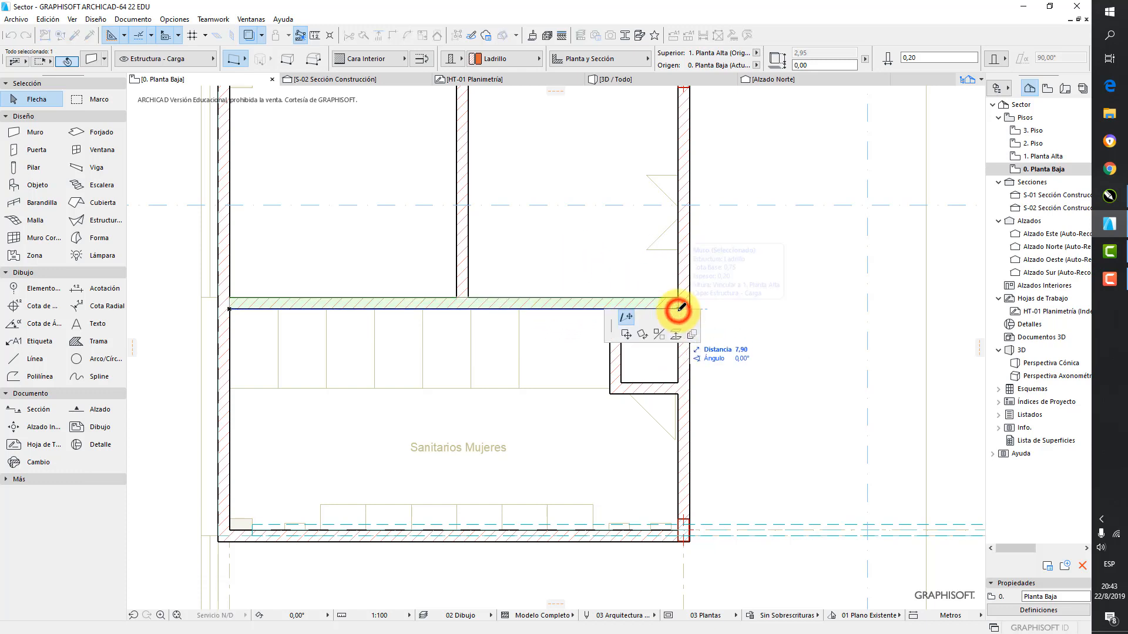
click(625, 317)
click(816, 308)
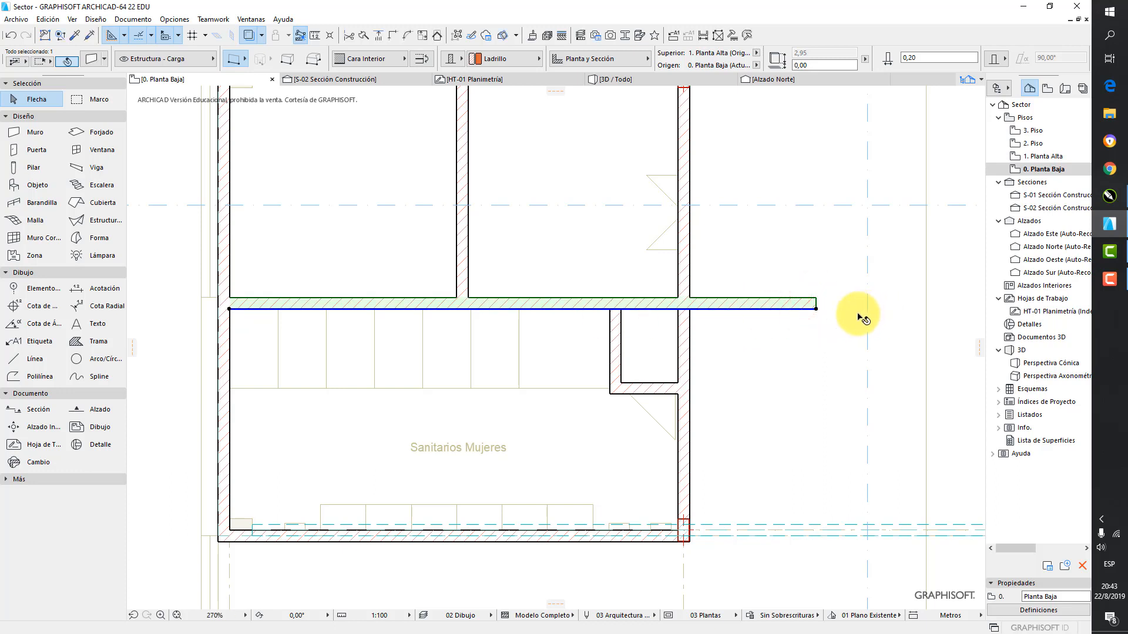
key(ctrl+z)
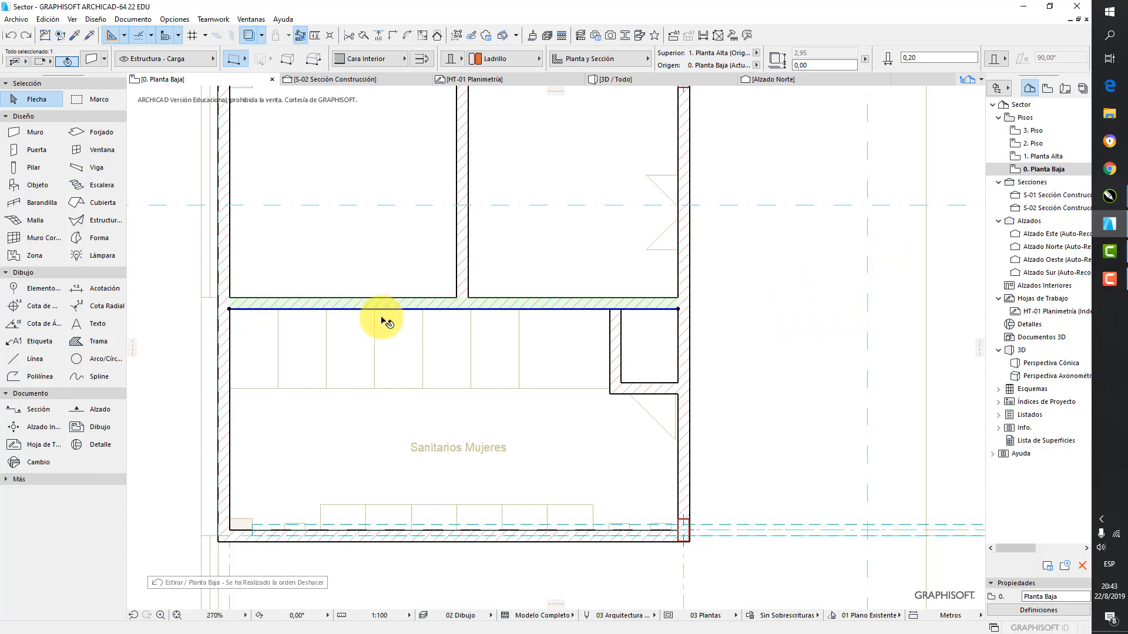
Select the vertical partition wall on the left side of Administración and find its upper endpoint
click(464, 282)
scroll(493, 236, down, 1)
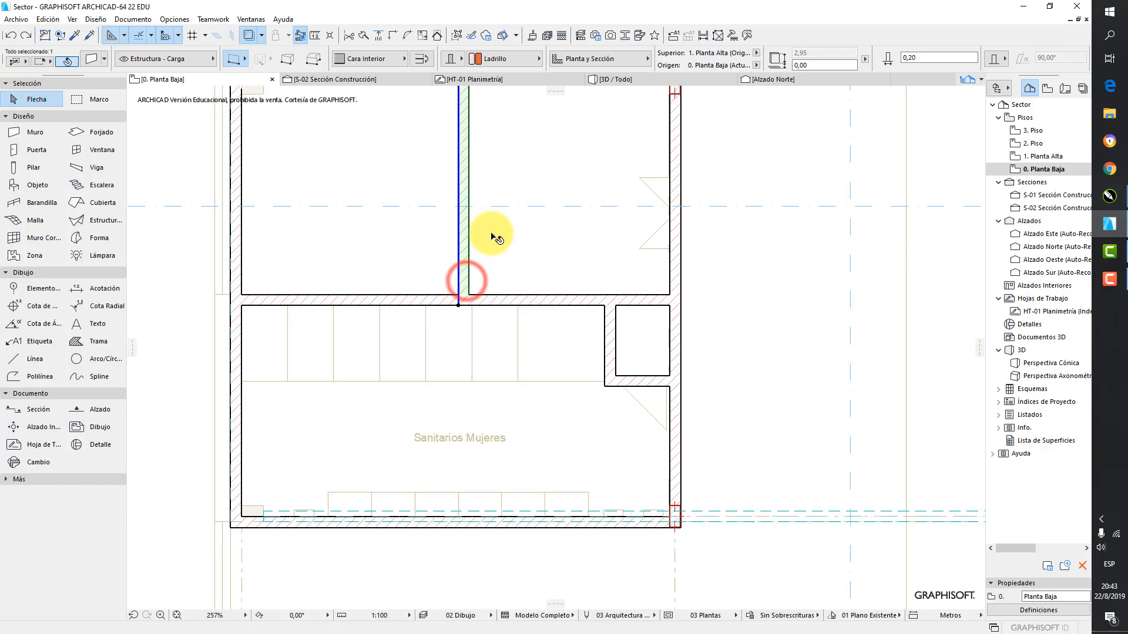
middle_drag(496, 206, 510, 379)
middle_drag(504, 114, 509, 161)
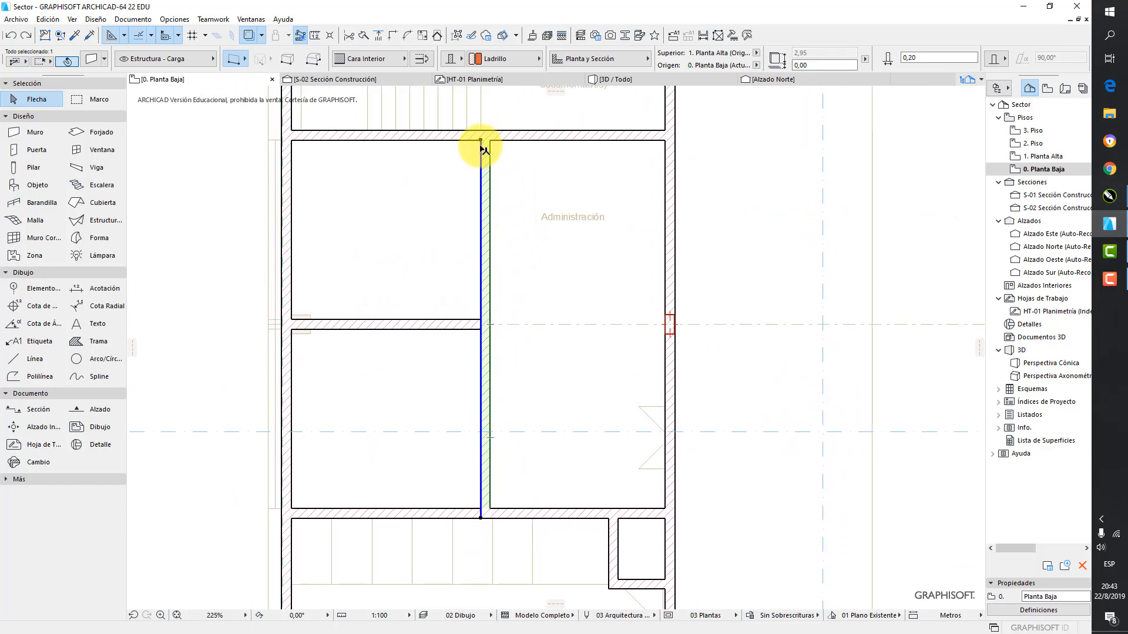
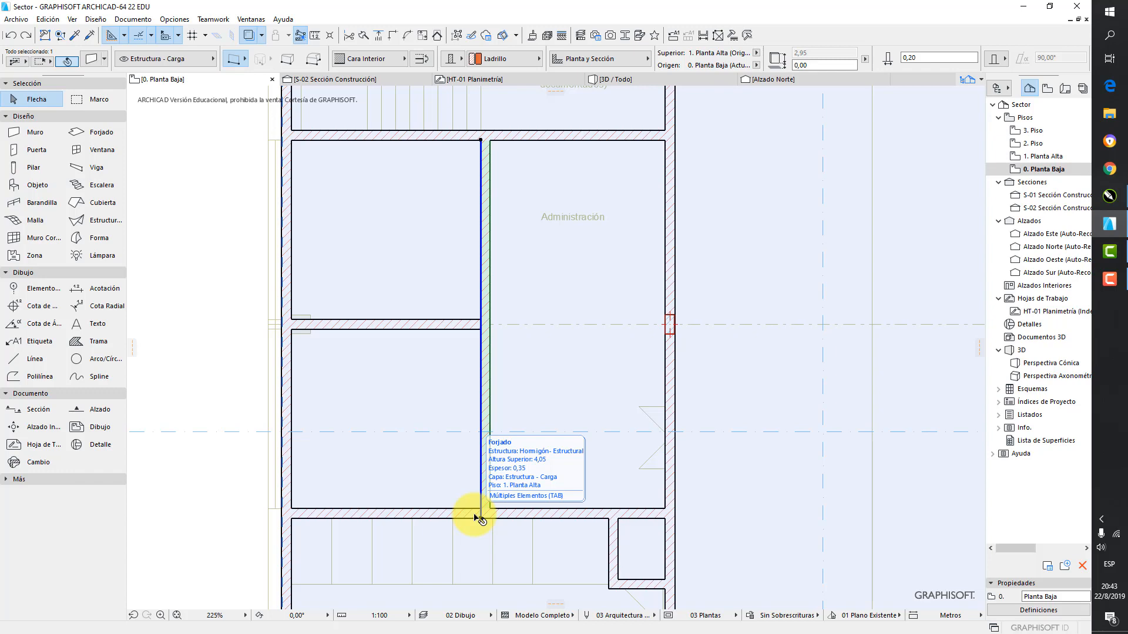
Draw a horizontal concrete wall about 2.9 m long in the empty area left of the building and a separate vertical wall beneath its right end
scroll(483, 470, down, 5)
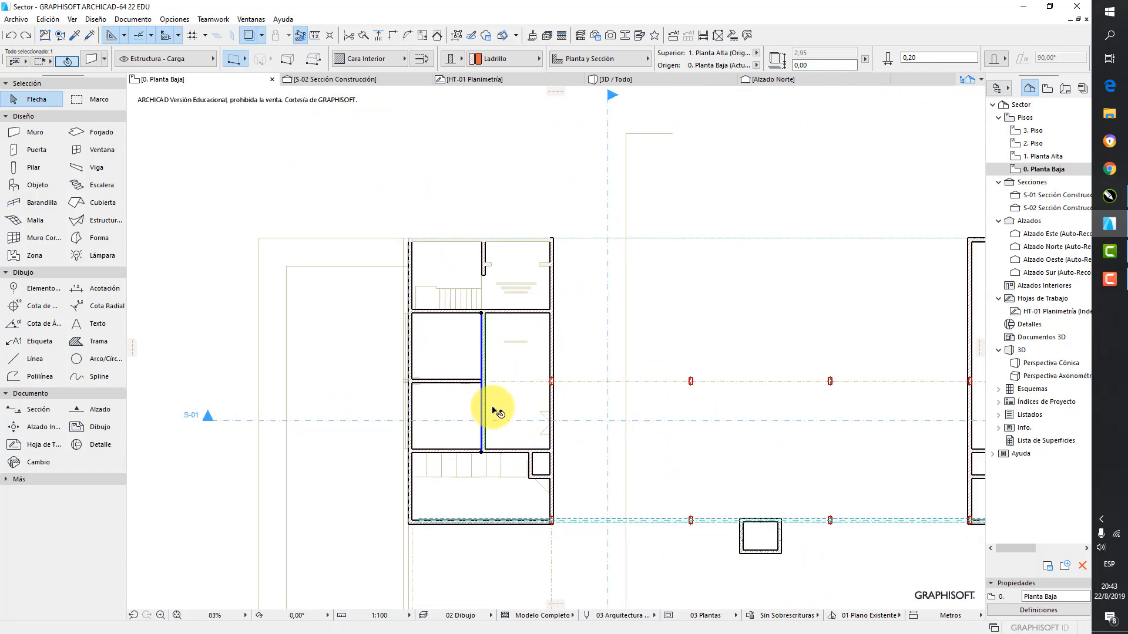
middle_drag(496, 411, 512, 259)
click(203, 396)
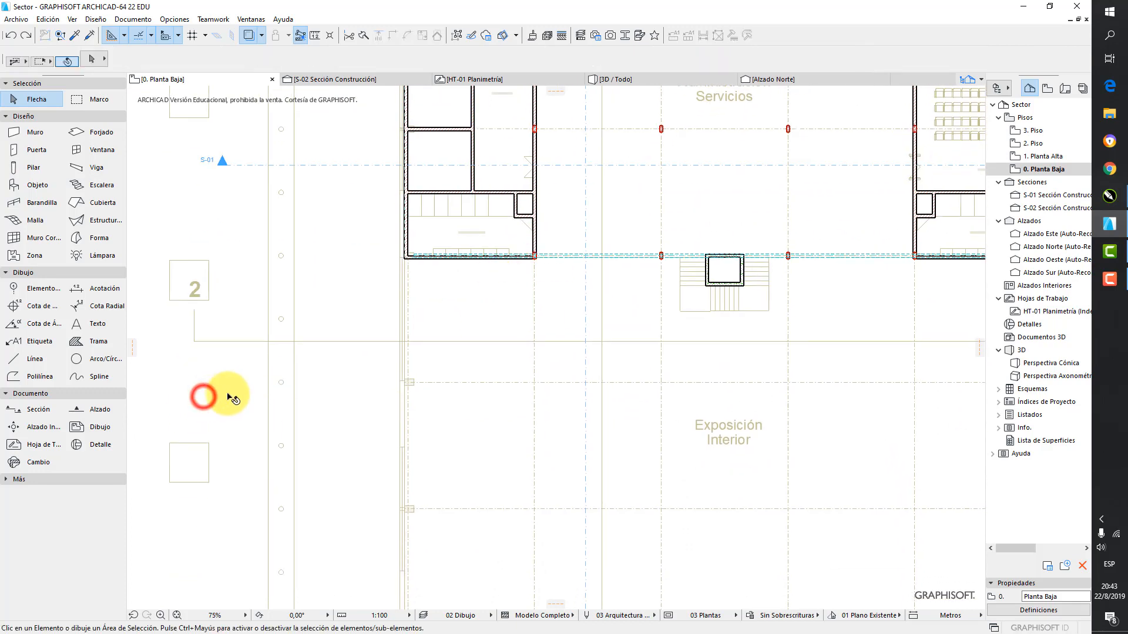
middle_drag(241, 315, 607, 396)
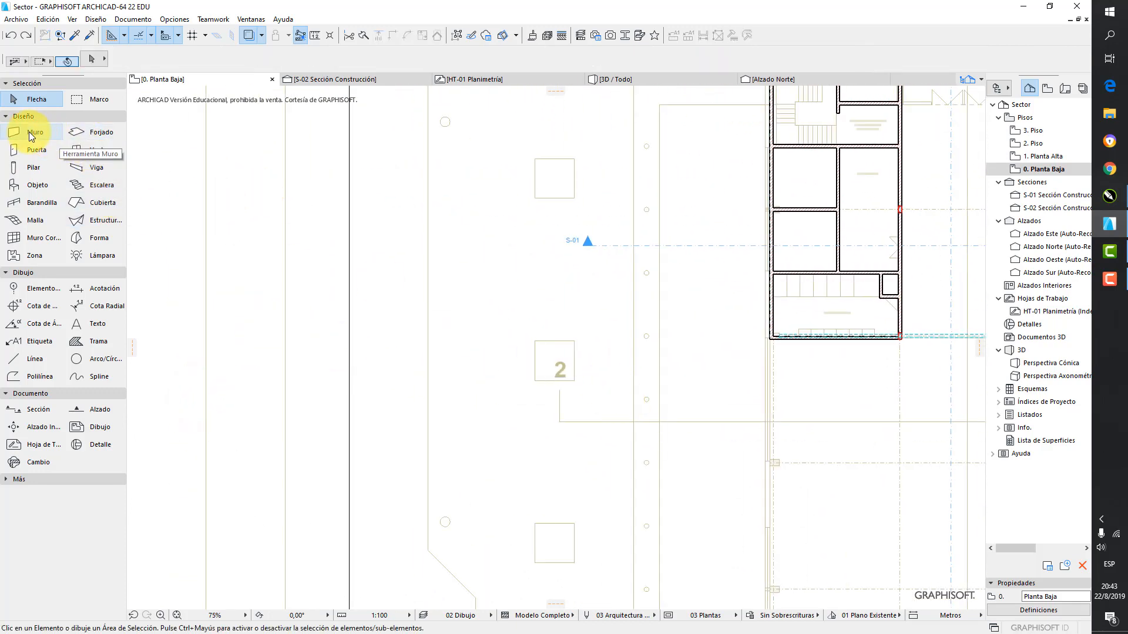
click(29, 132)
scroll(306, 252, up, 5)
click(349, 267)
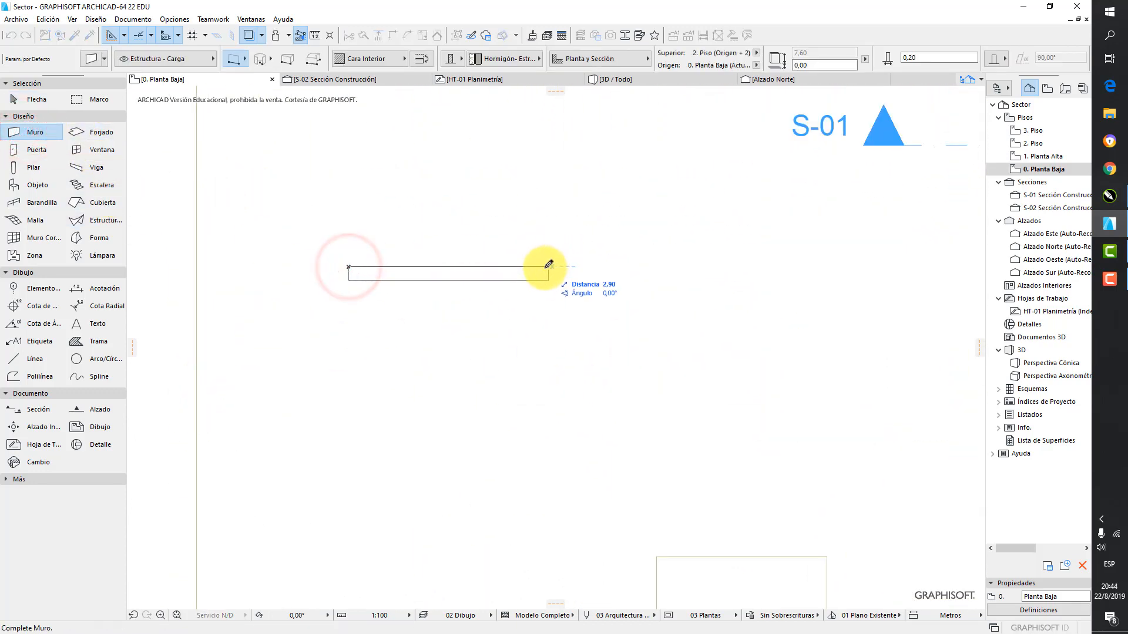
click(545, 268)
click(519, 407)
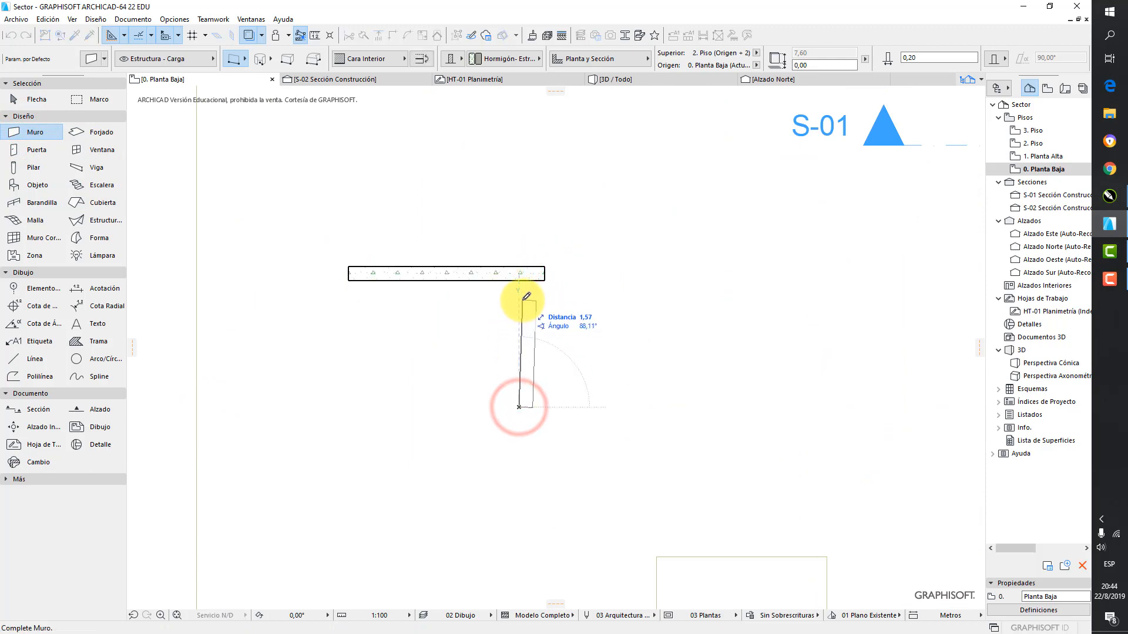
click(519, 298)
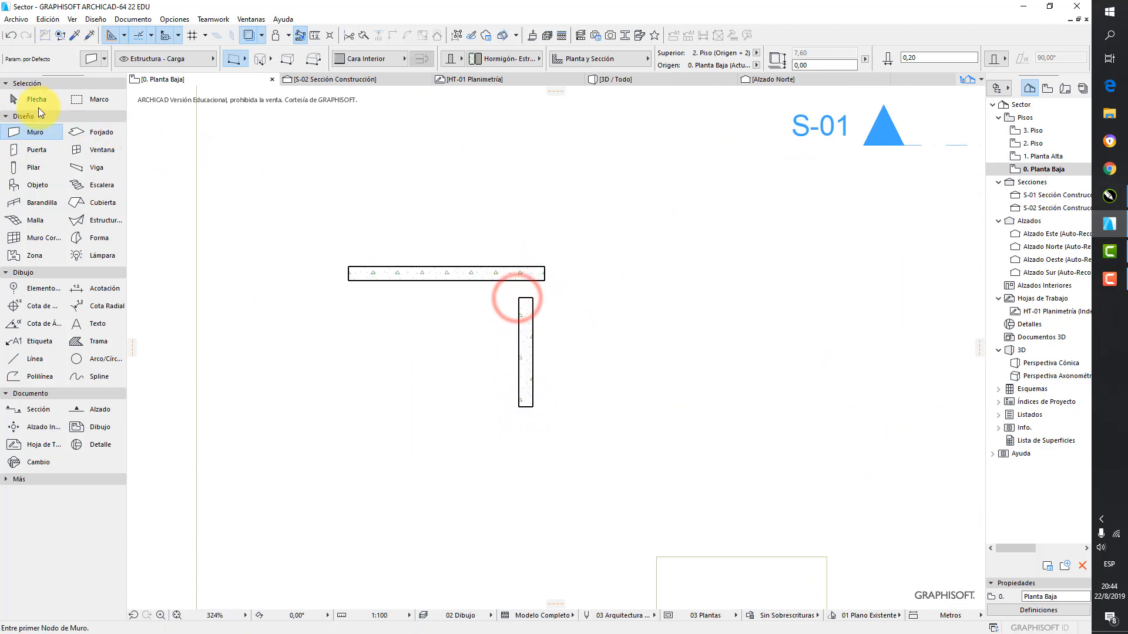
Move the vertical practice wall up so its upper end overlaps the horizontal wall near the right end
click(33, 100)
click(527, 319)
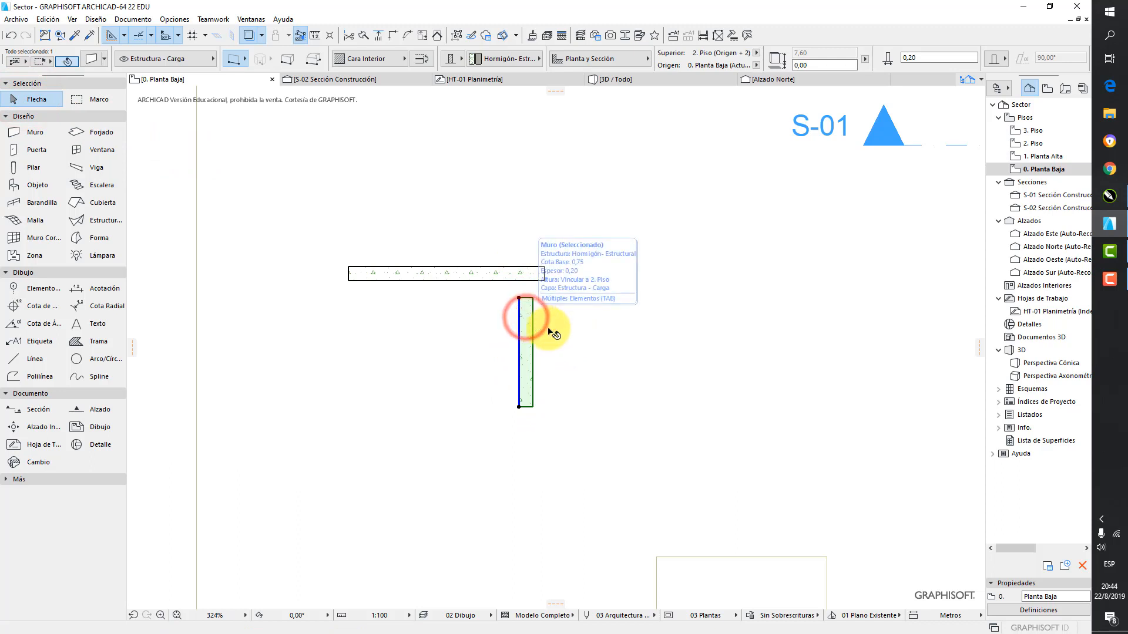
key(ctrl+d)
click(622, 401)
click(624, 379)
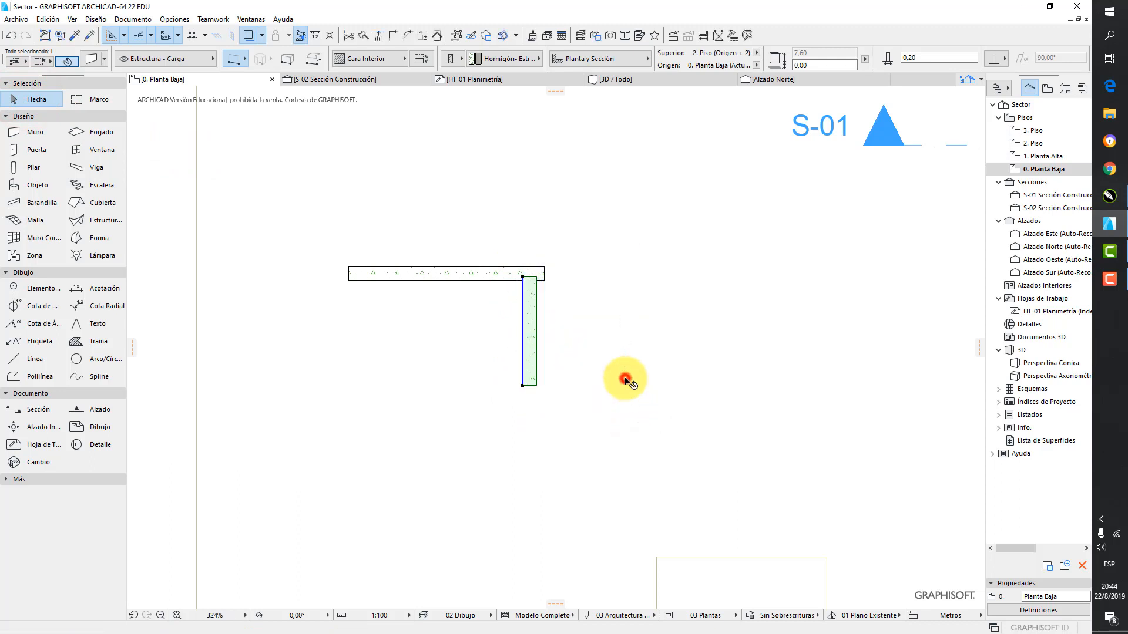
click(641, 387)
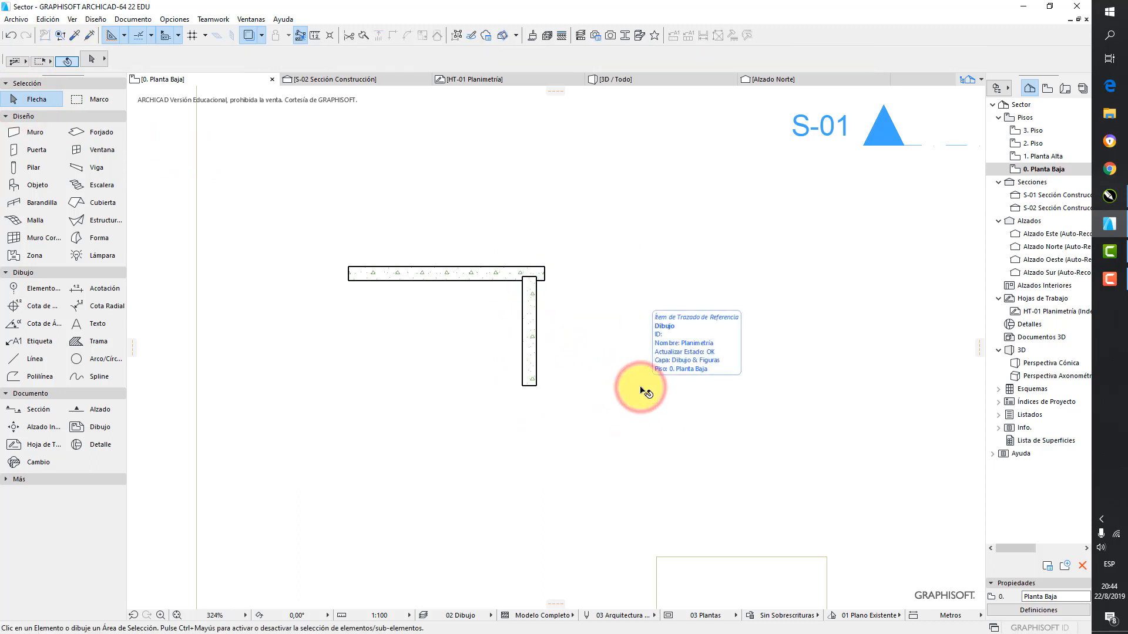
Stretch the vertical practice wall's upper end to the horizontal wall's upper reference line so the two walls join
click(528, 288)
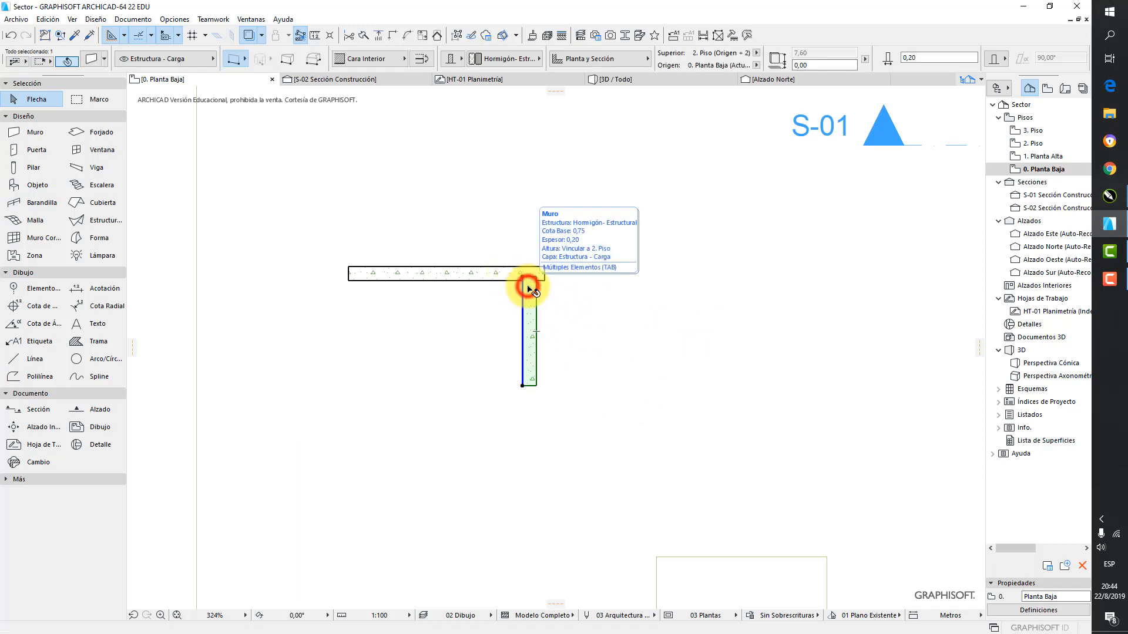
click(529, 271)
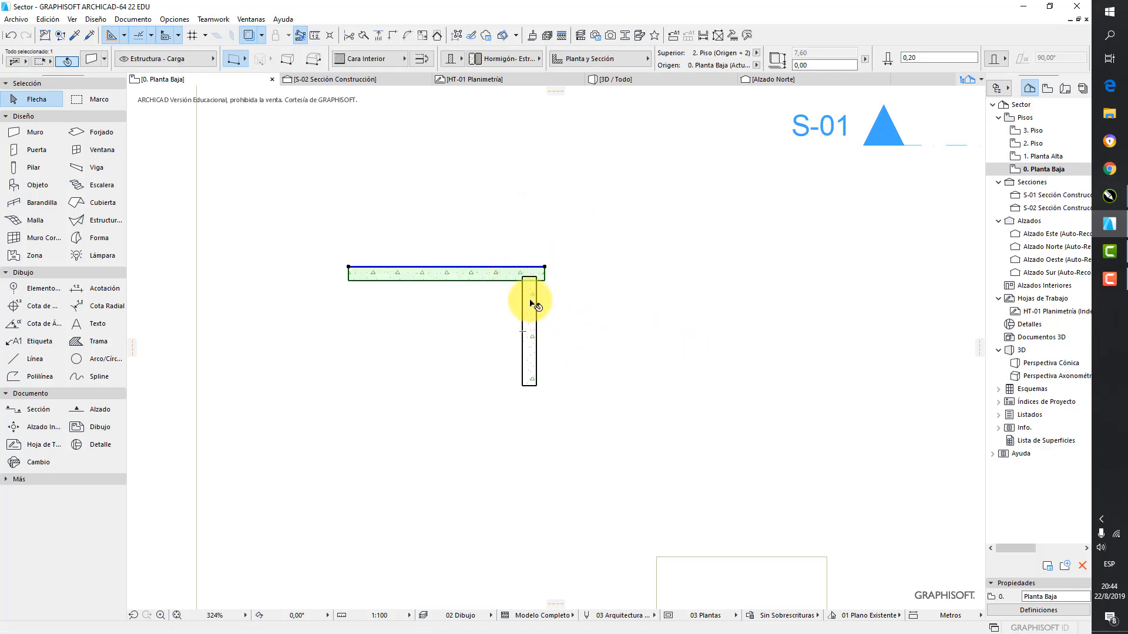
click(531, 303)
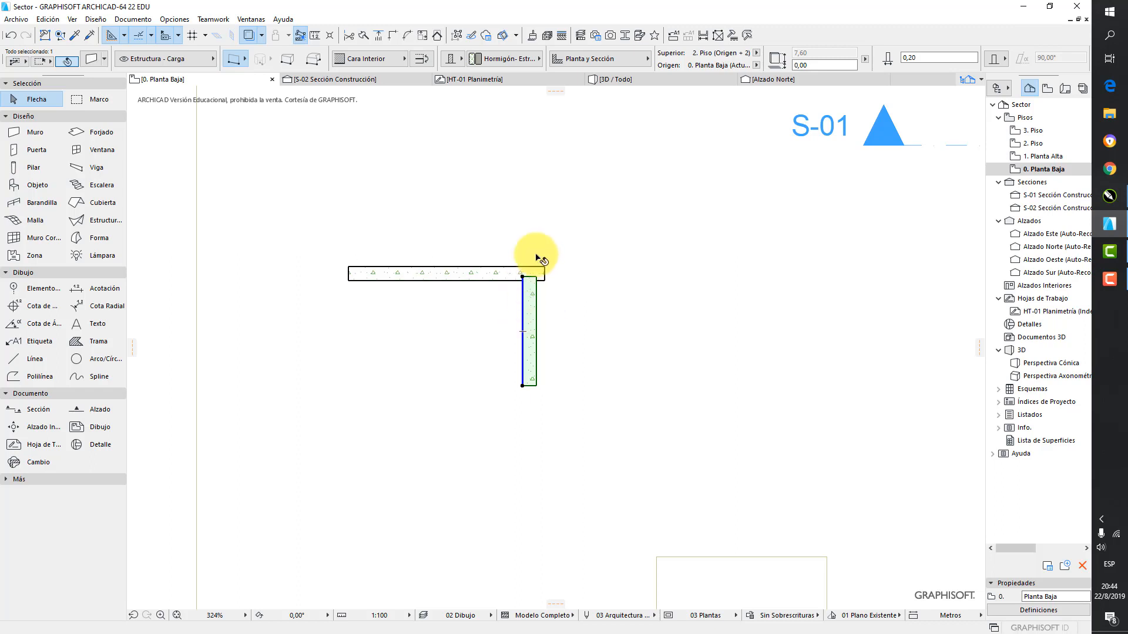
scroll(530, 275, up, 2)
click(520, 280)
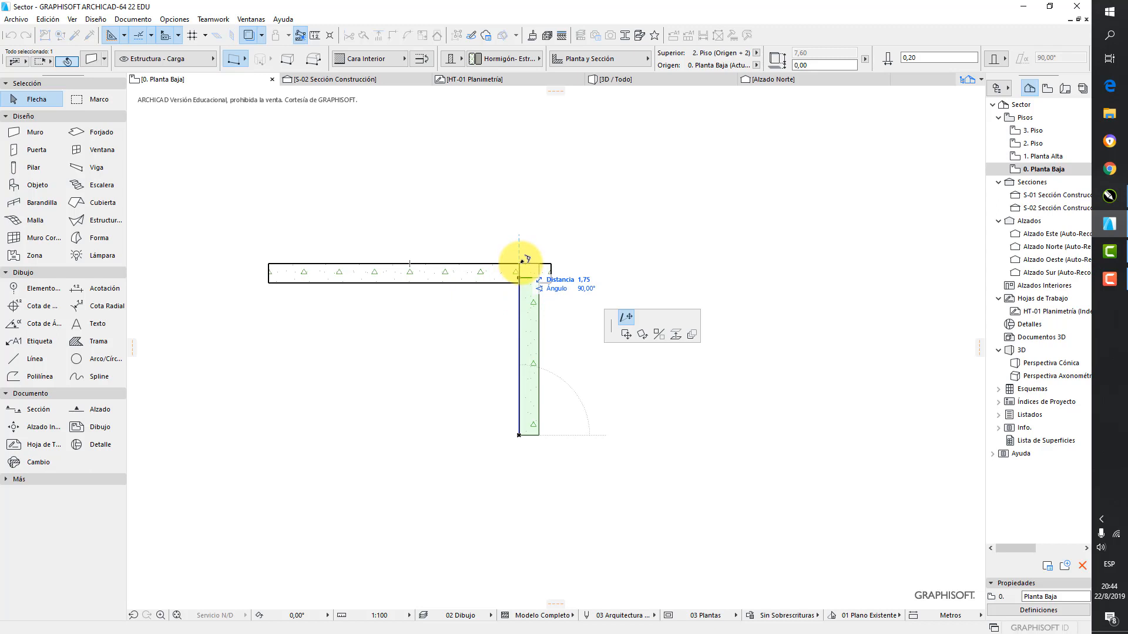
click(521, 264)
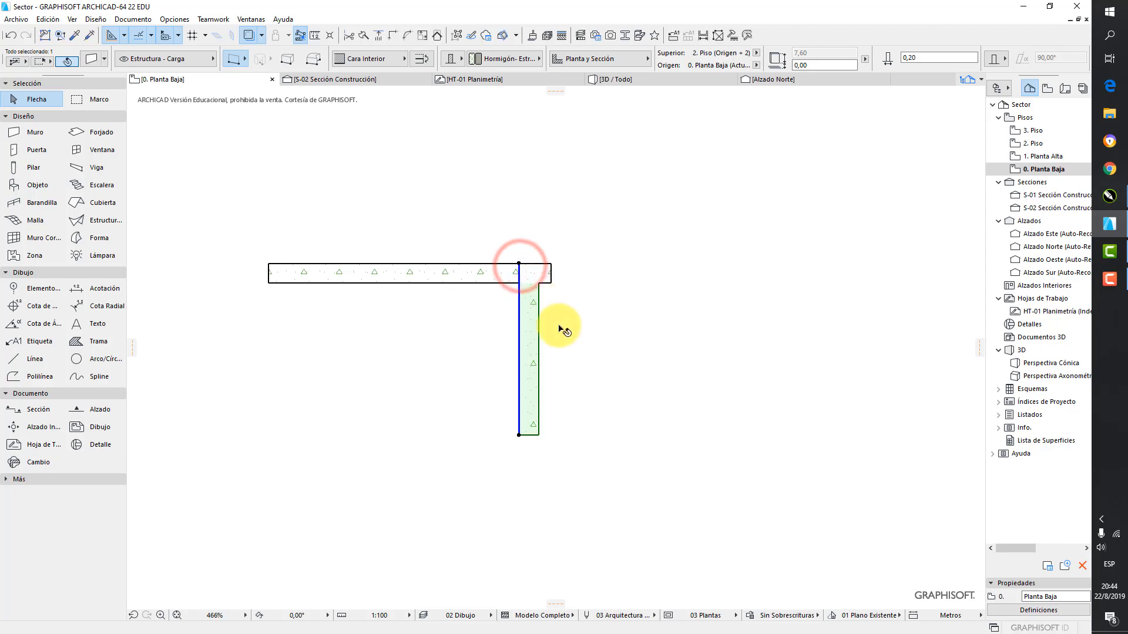
click(558, 324)
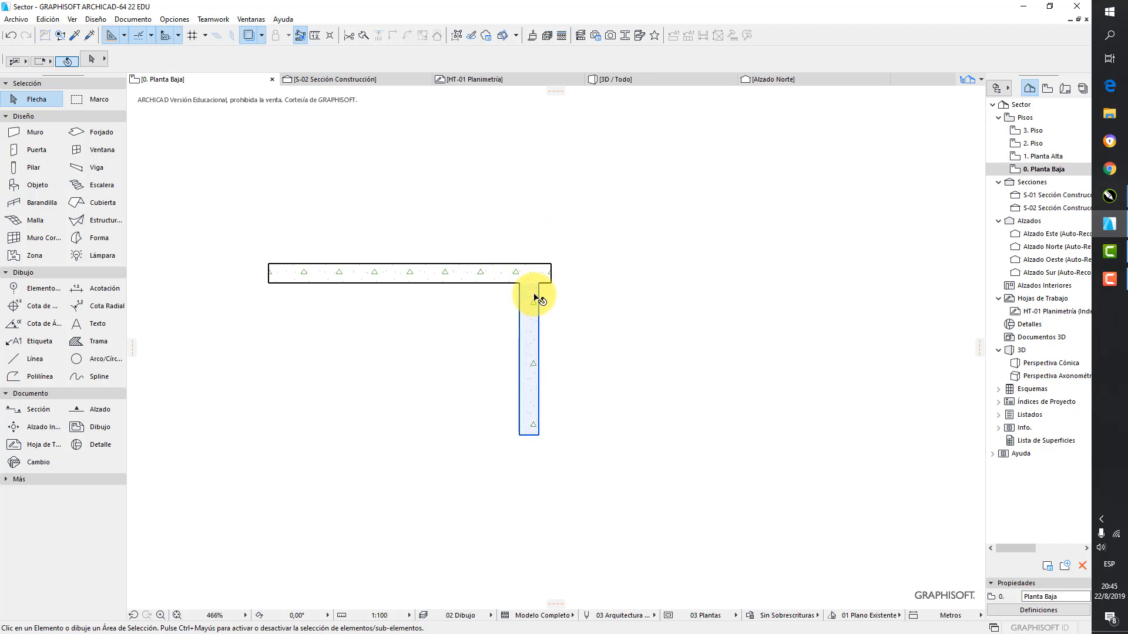
Intersect the horizontal and vertical practice walls to form a clean corner without the short overhang
click(456, 279)
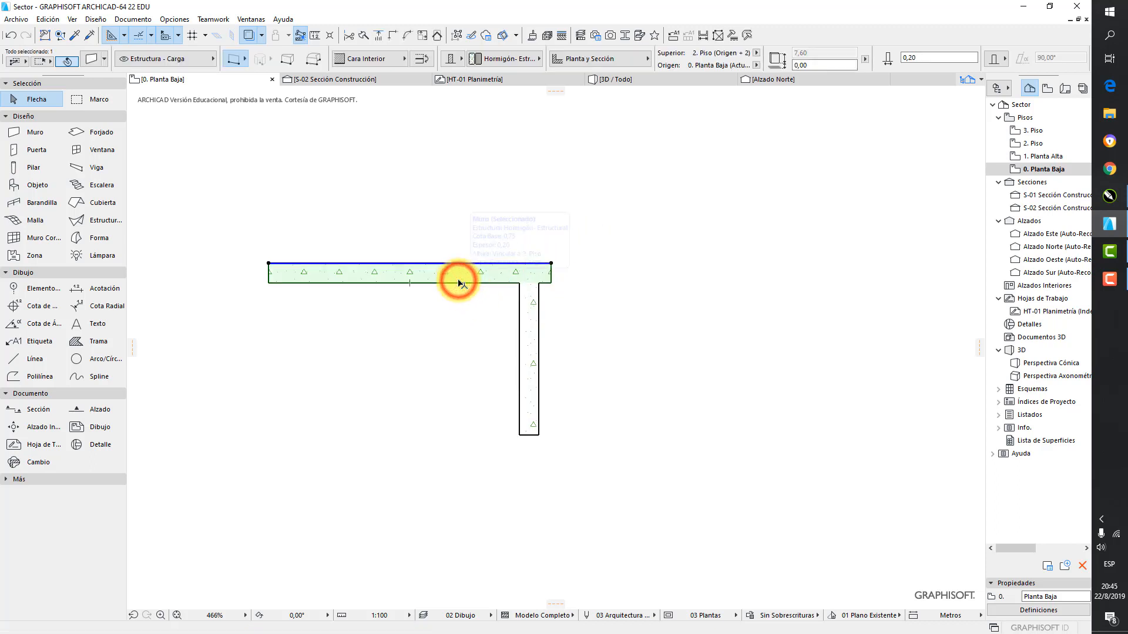
shift+click(536, 307)
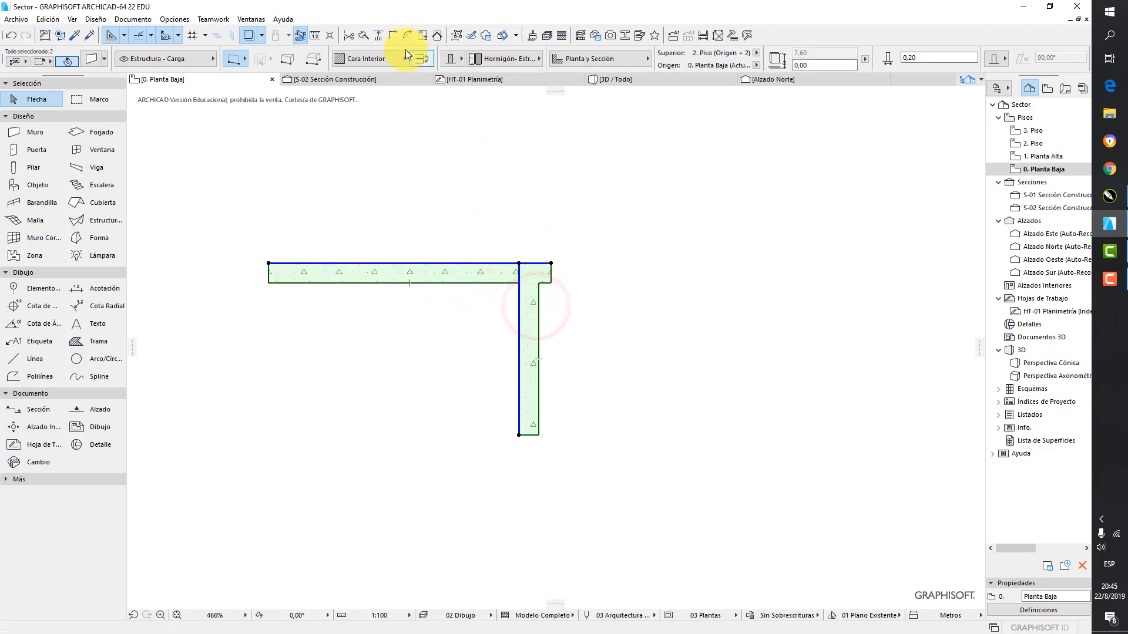
click(391, 35)
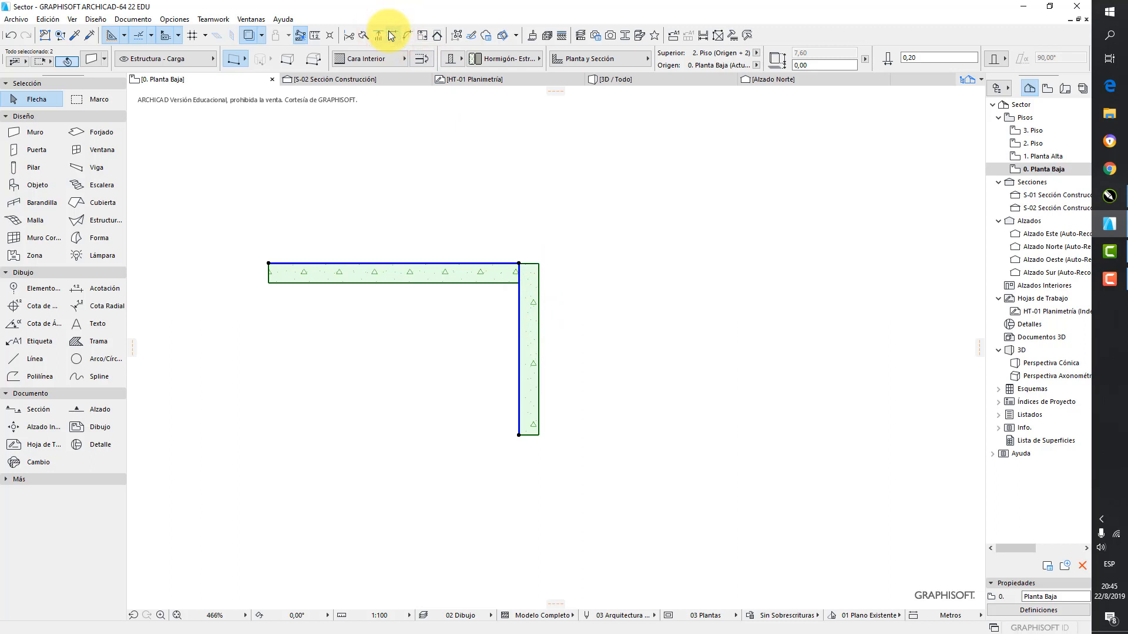
key(Escape)
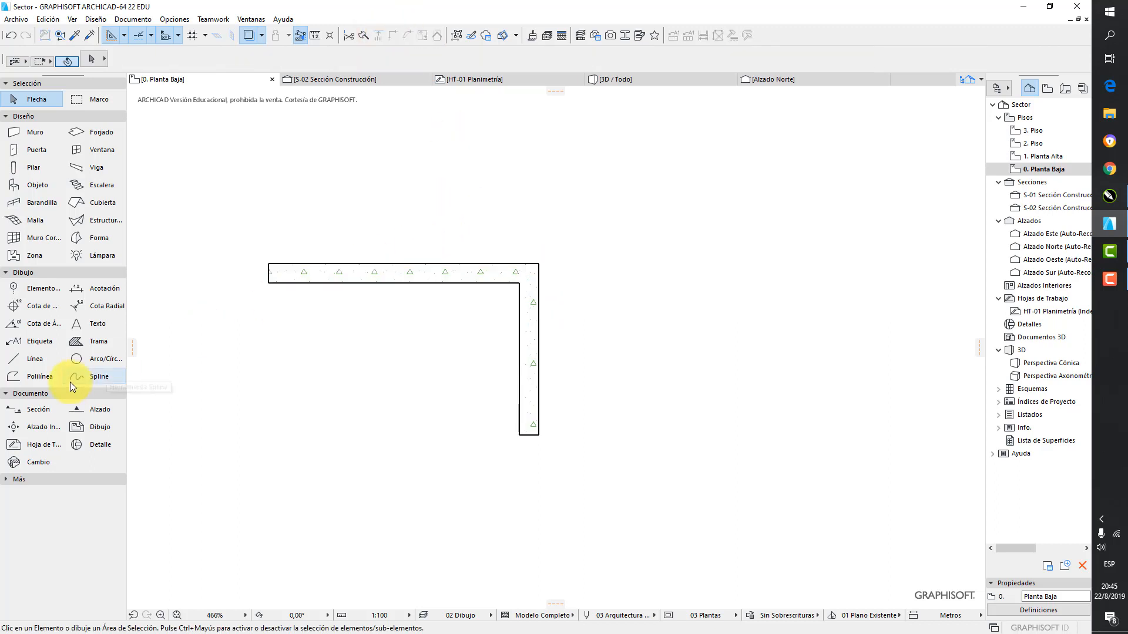
Draw a second vertical wall crossing the horizontal practice wall near its left end
click(28, 127)
click(343, 197)
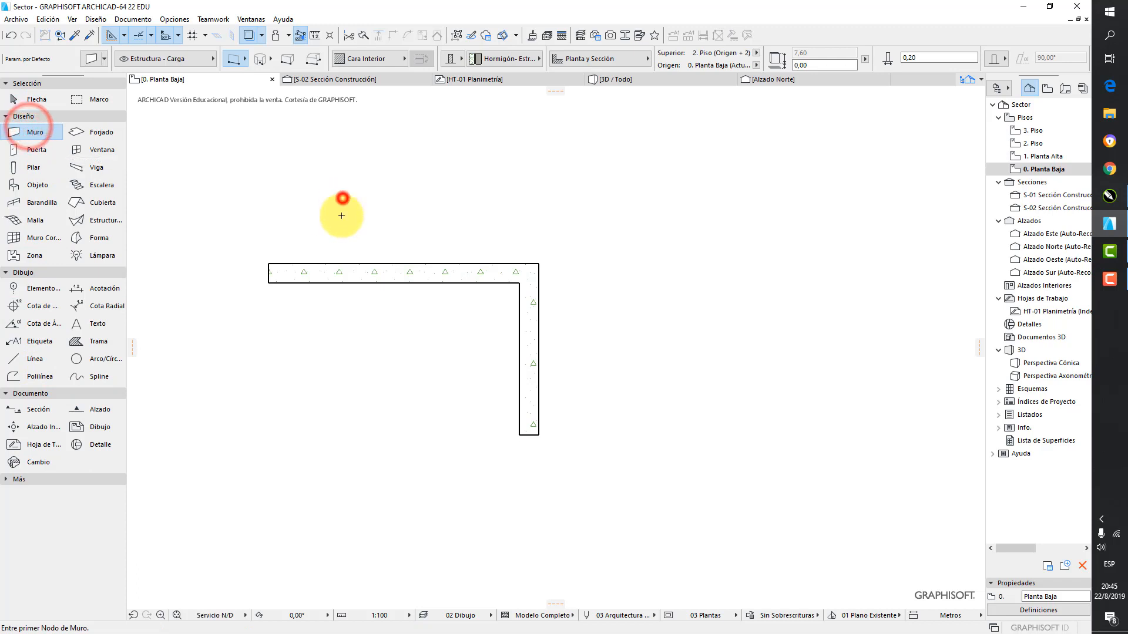
click(344, 363)
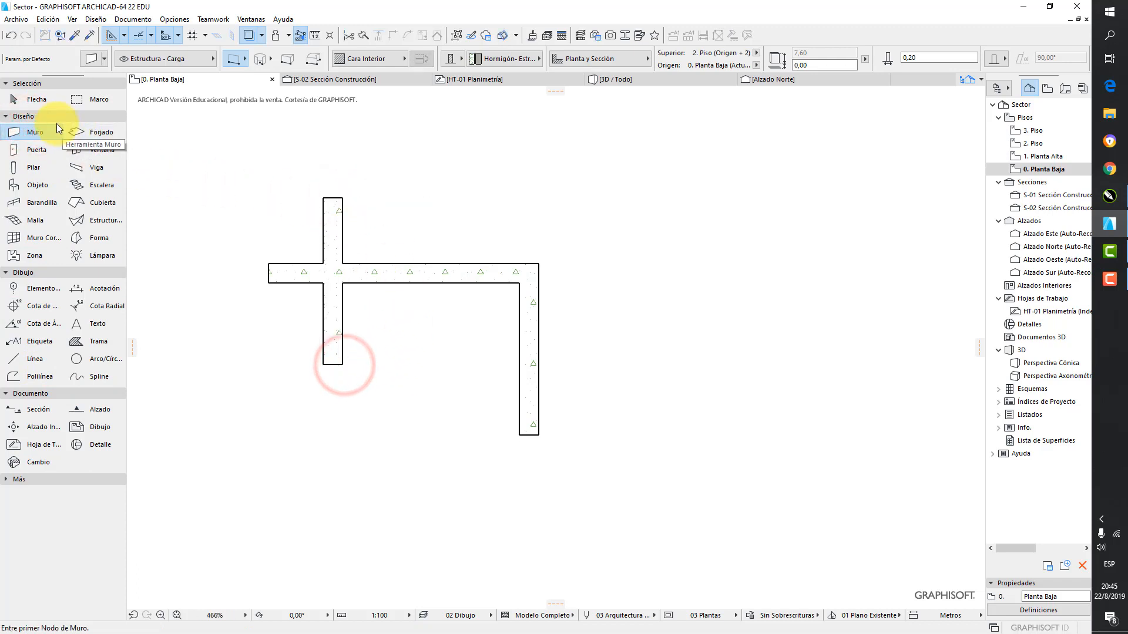
click(34, 97)
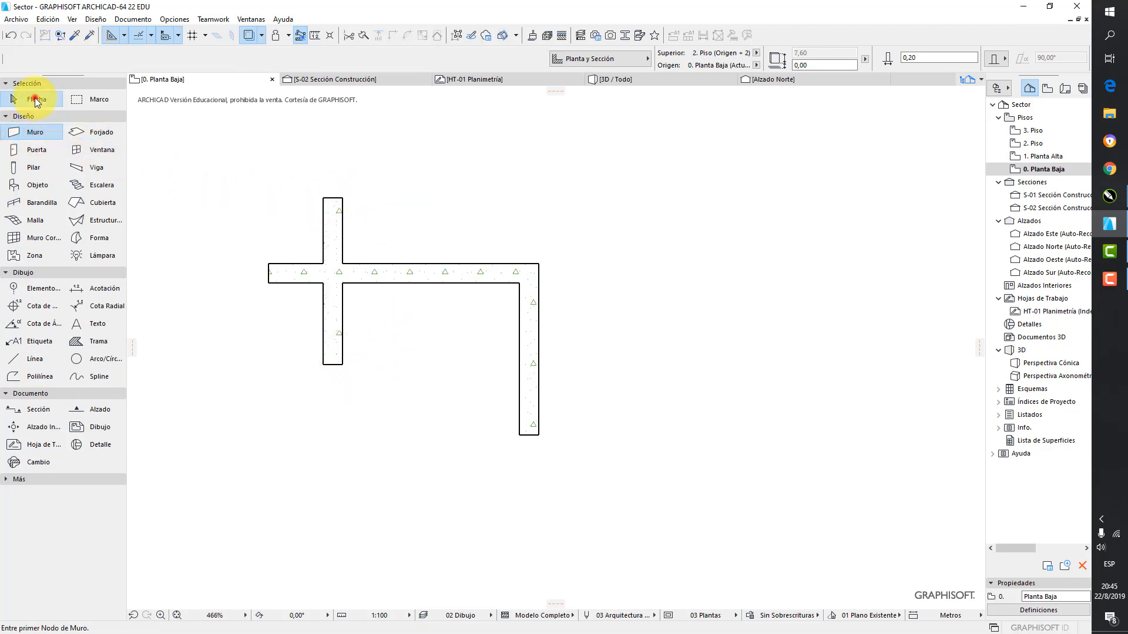
Trim the crossing wall's part above the horizontal wall and the horizontal wall's overhang left of the crossing wall
click(299, 271)
click(349, 35)
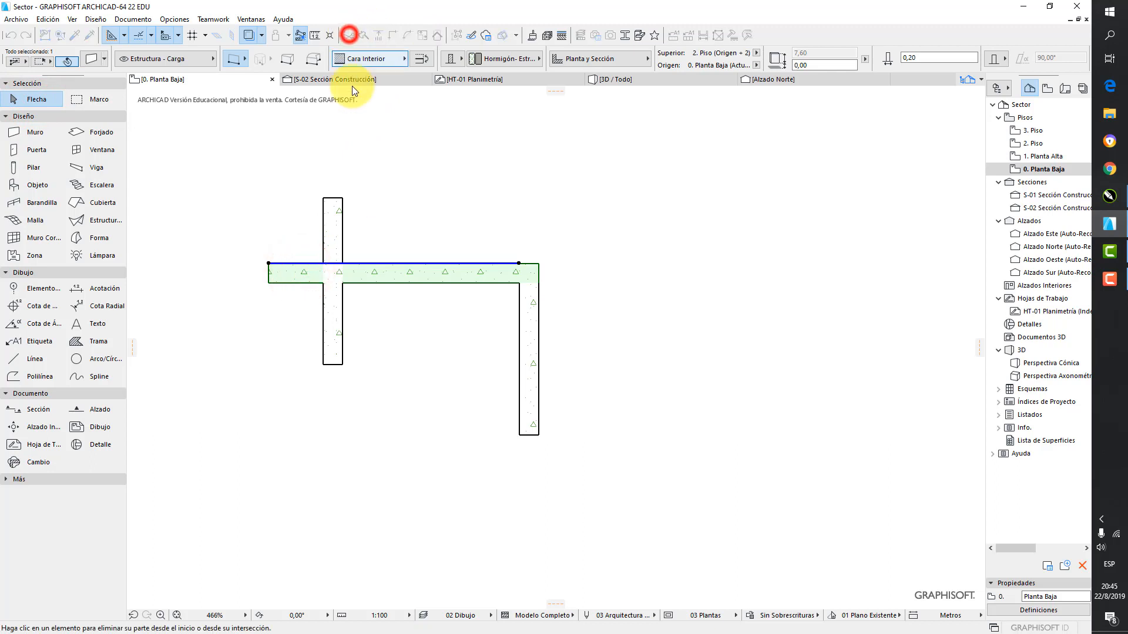
click(343, 233)
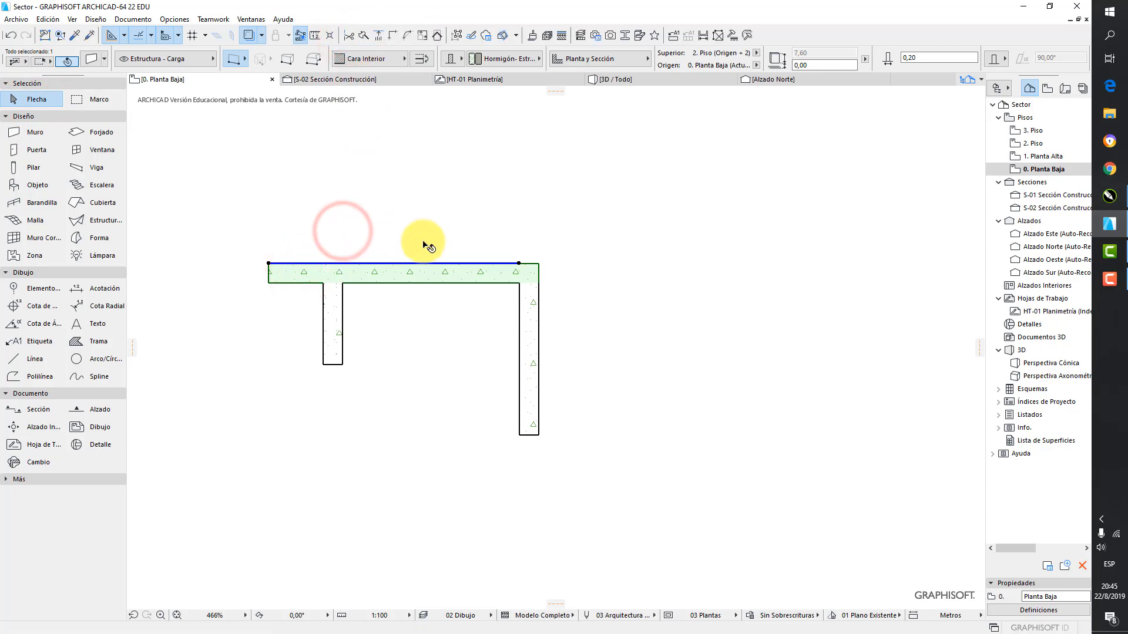
key(Escape)
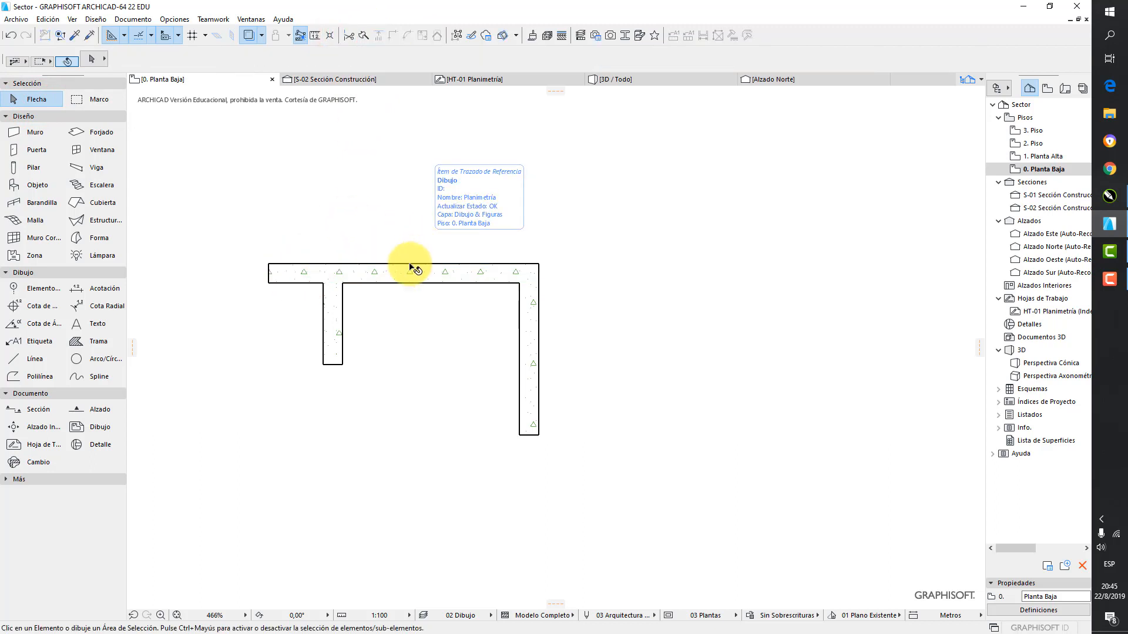
ctrl+click(299, 282)
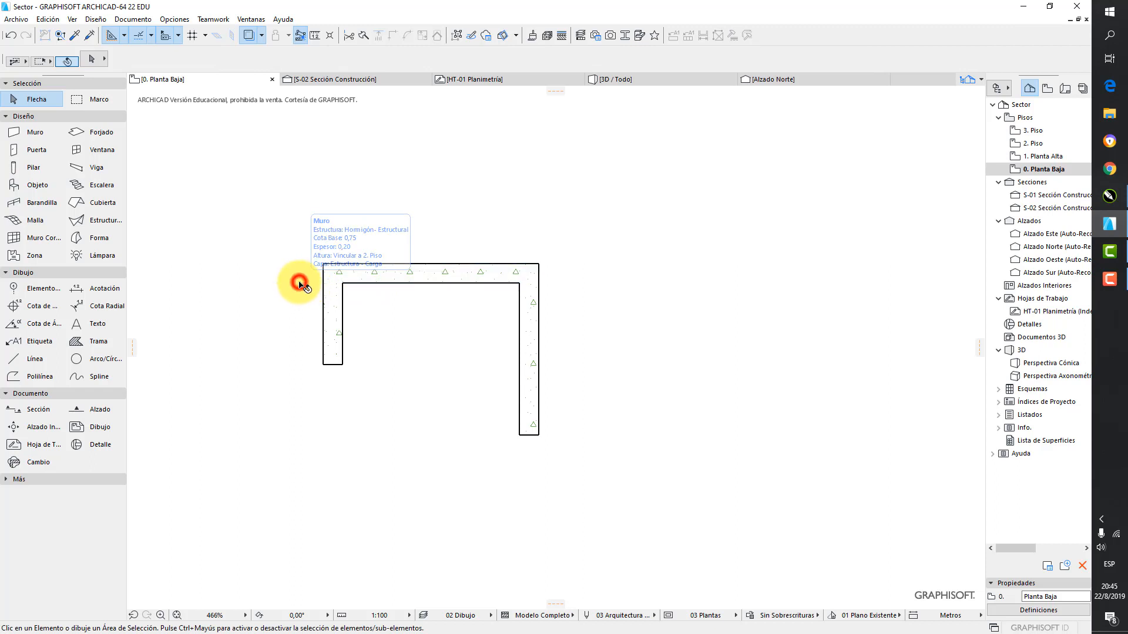
Select the practice walls left of the building and delete them
ctrl+click(333, 325)
click(435, 272)
scroll(547, 305, down, 10)
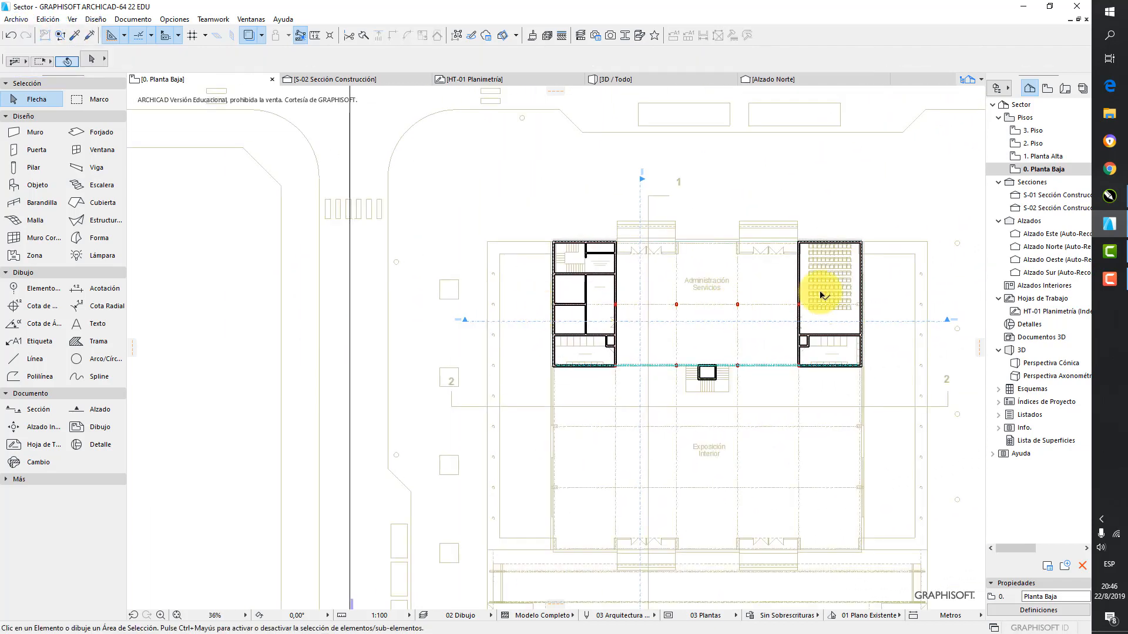
Select the grouped exterior walls around the SUM and Sanitarios Varones block as one unit, and clear the selection
scroll(819, 289, up, 5)
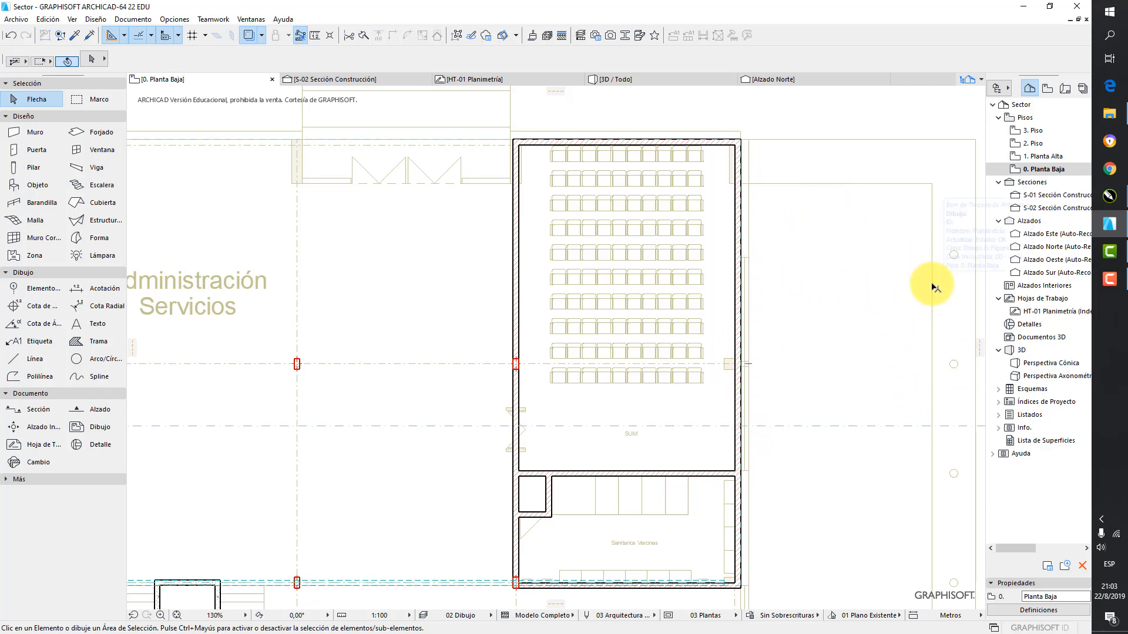
click(741, 161)
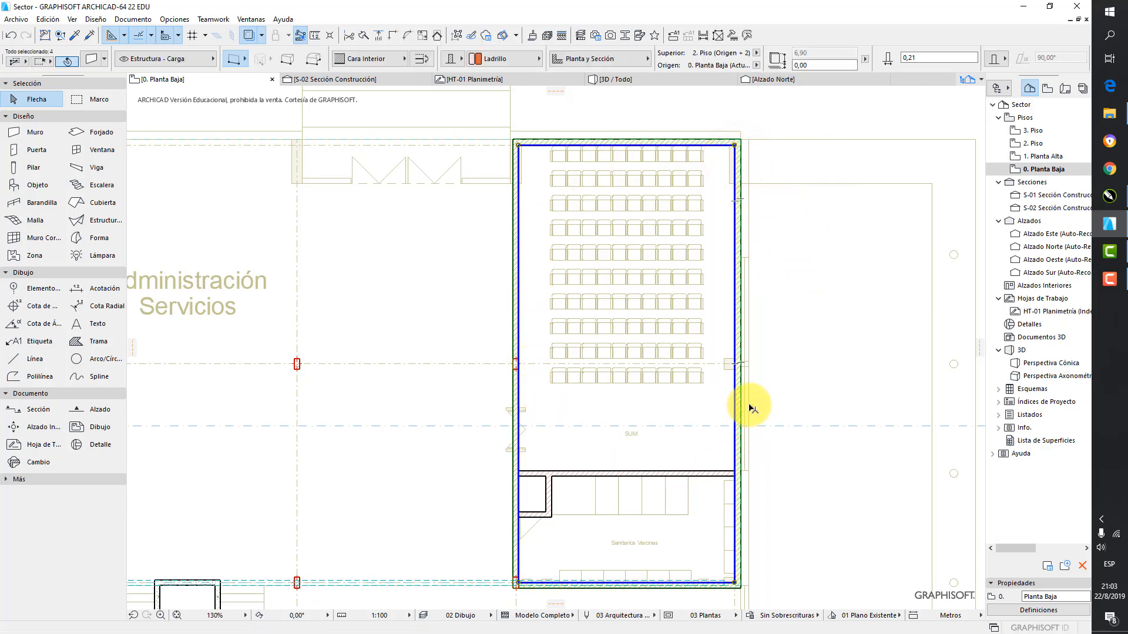
click(779, 365)
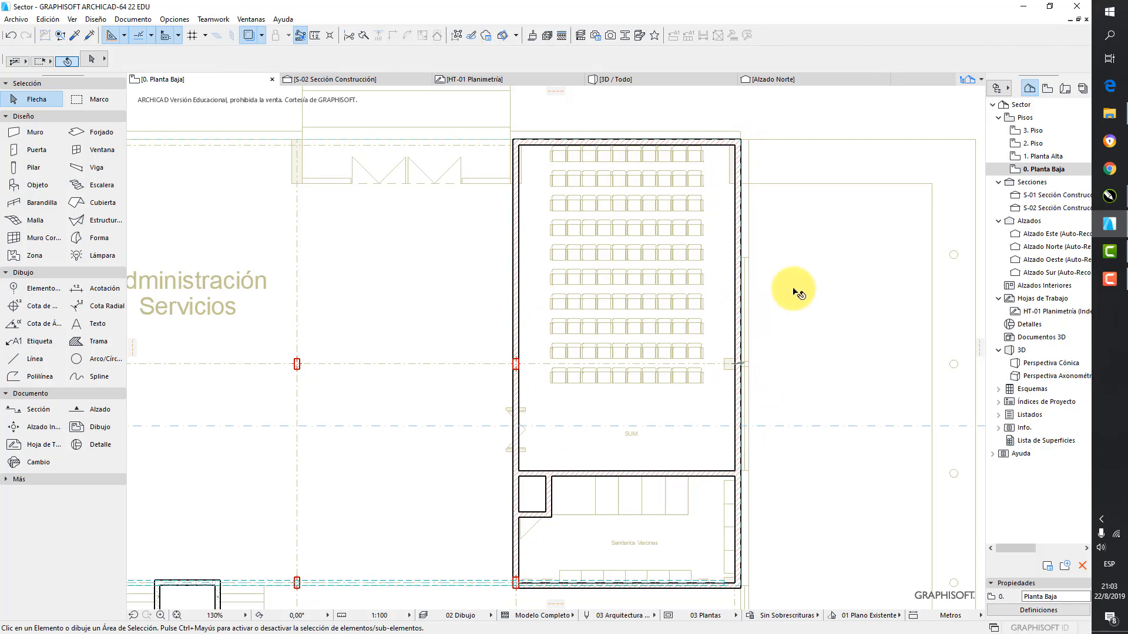
Suspend grouping and select only the right exterior wall of the SUM block to check individual selection
click(456, 36)
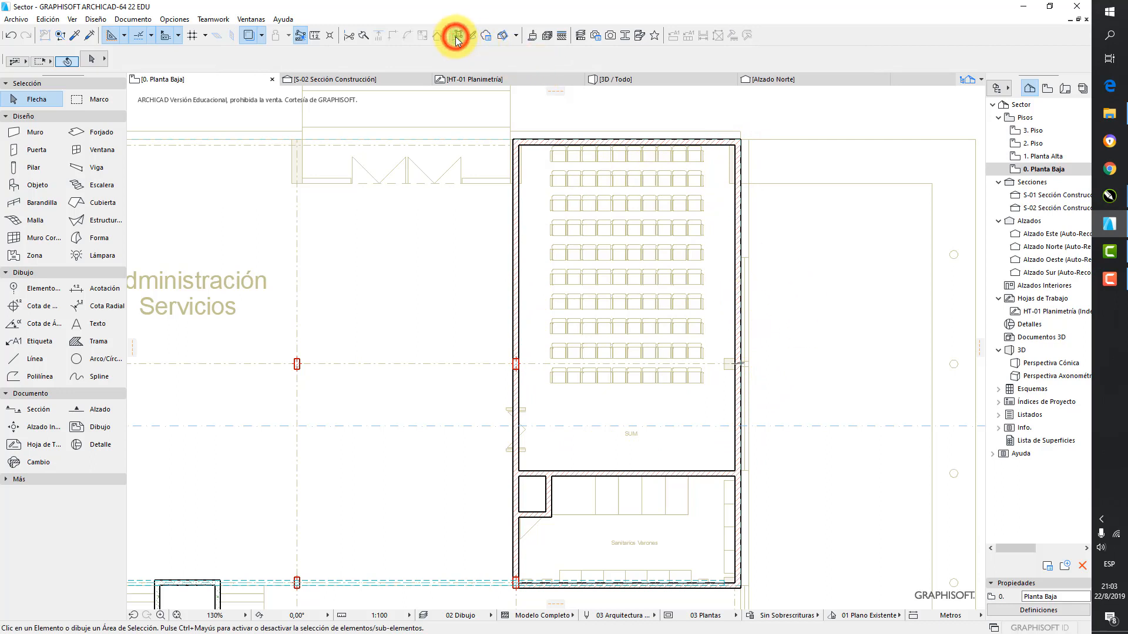
click(738, 218)
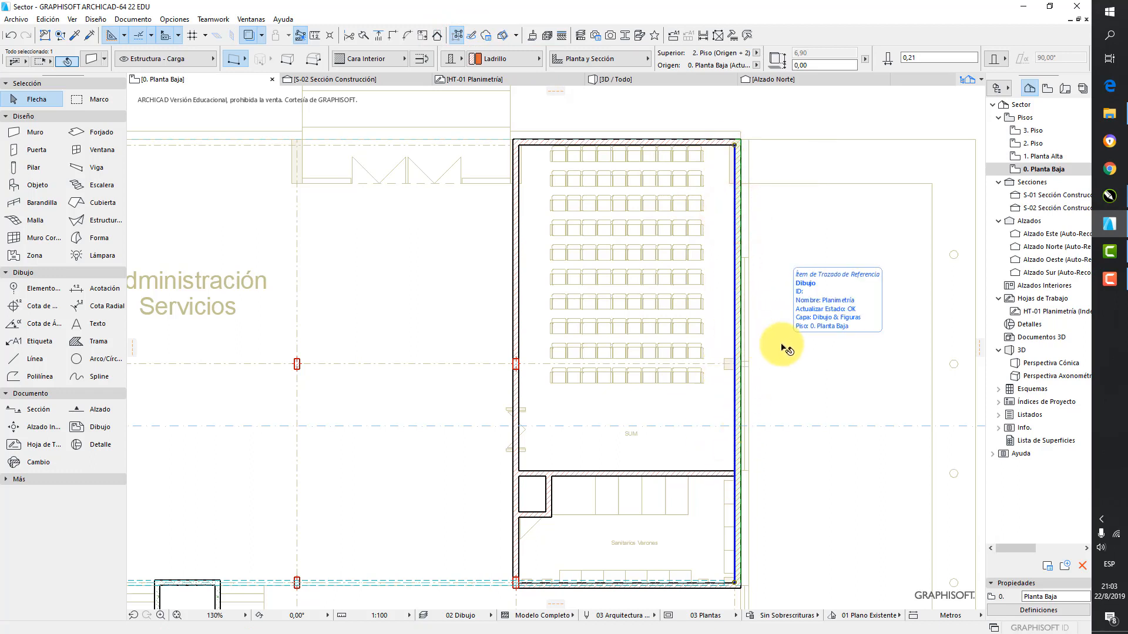
key(Escape)
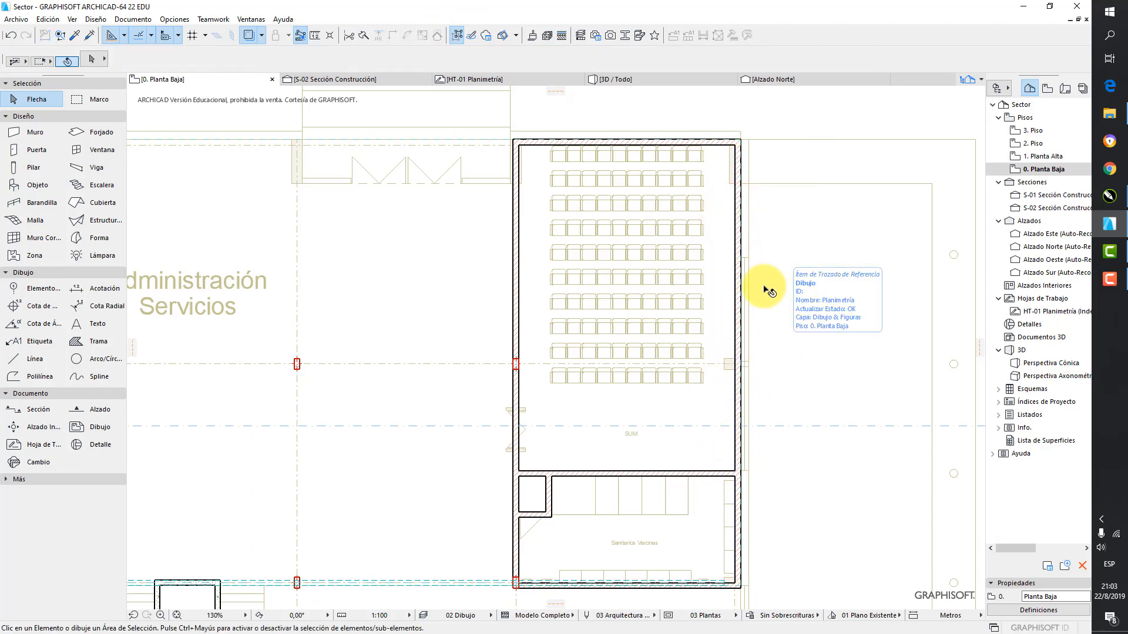
click(738, 232)
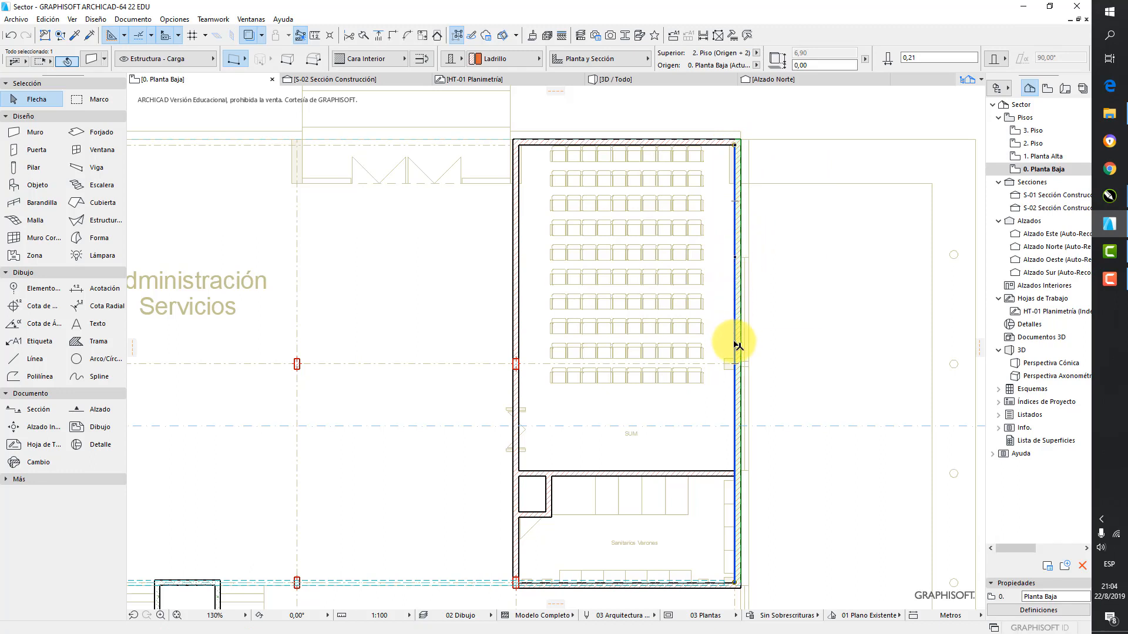
click(823, 303)
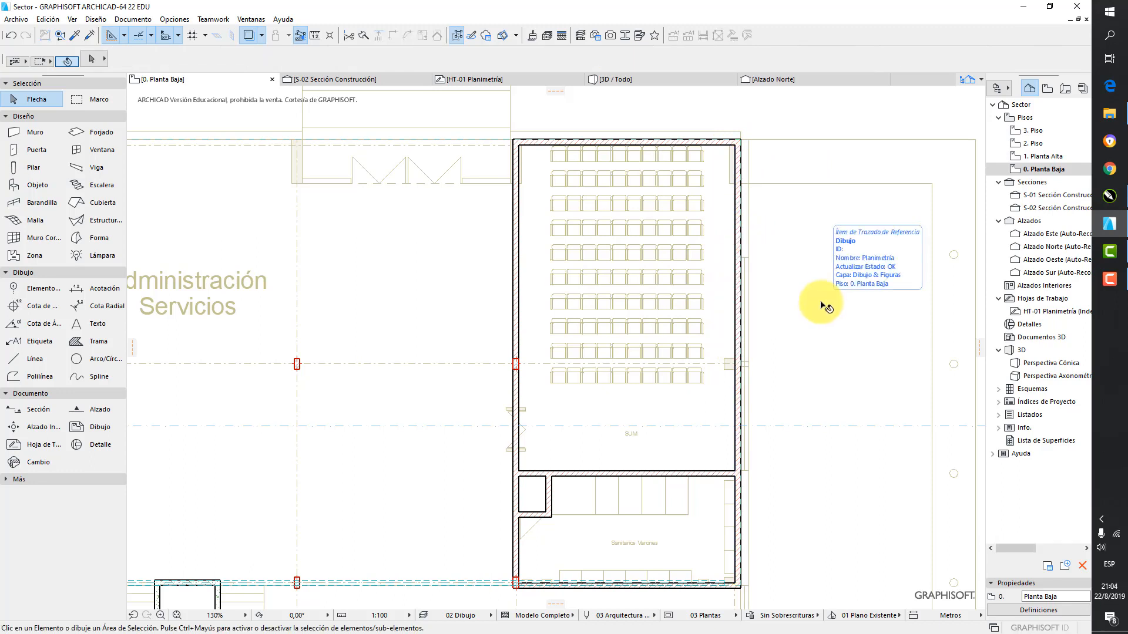
Turn on the display of wall and beam reference lines in the floor plan
click(73, 19)
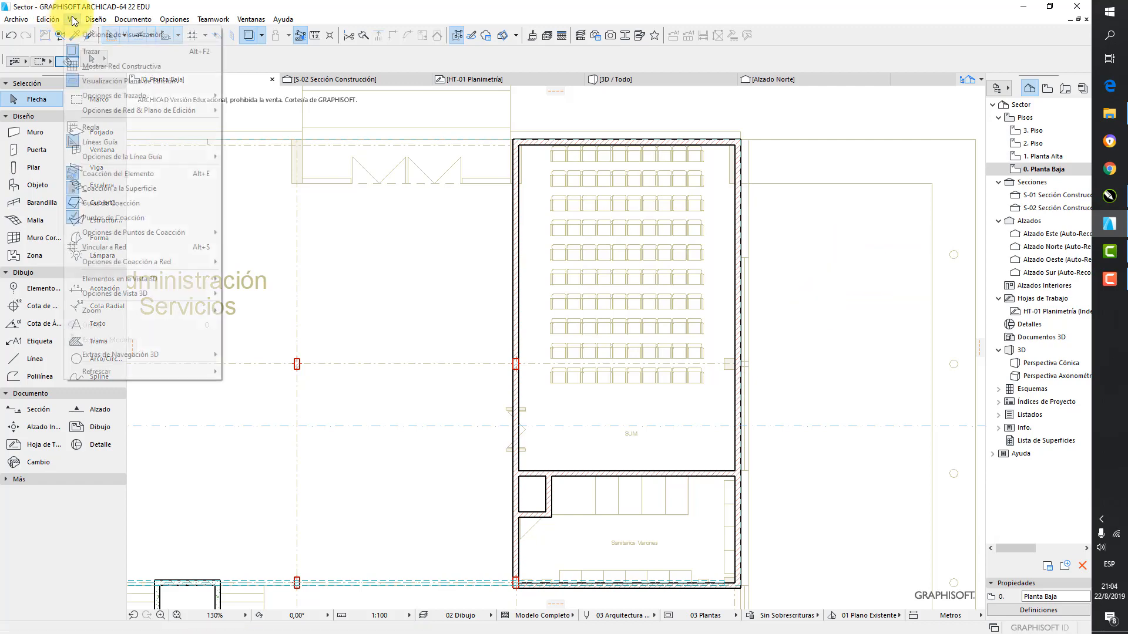
mouse_move(83, 33)
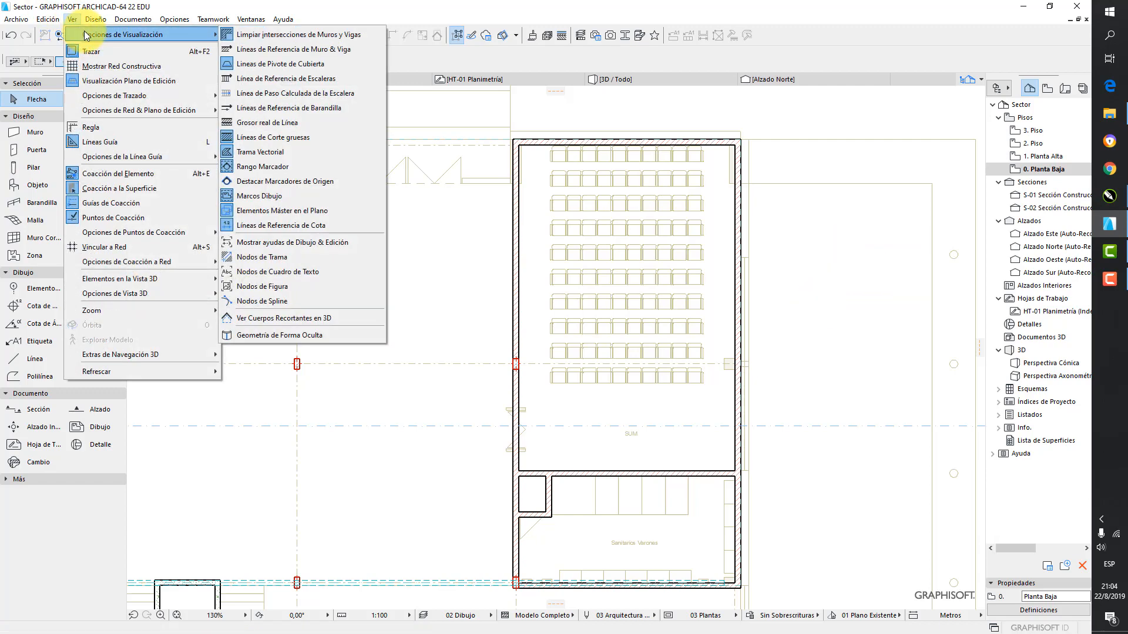
click(271, 51)
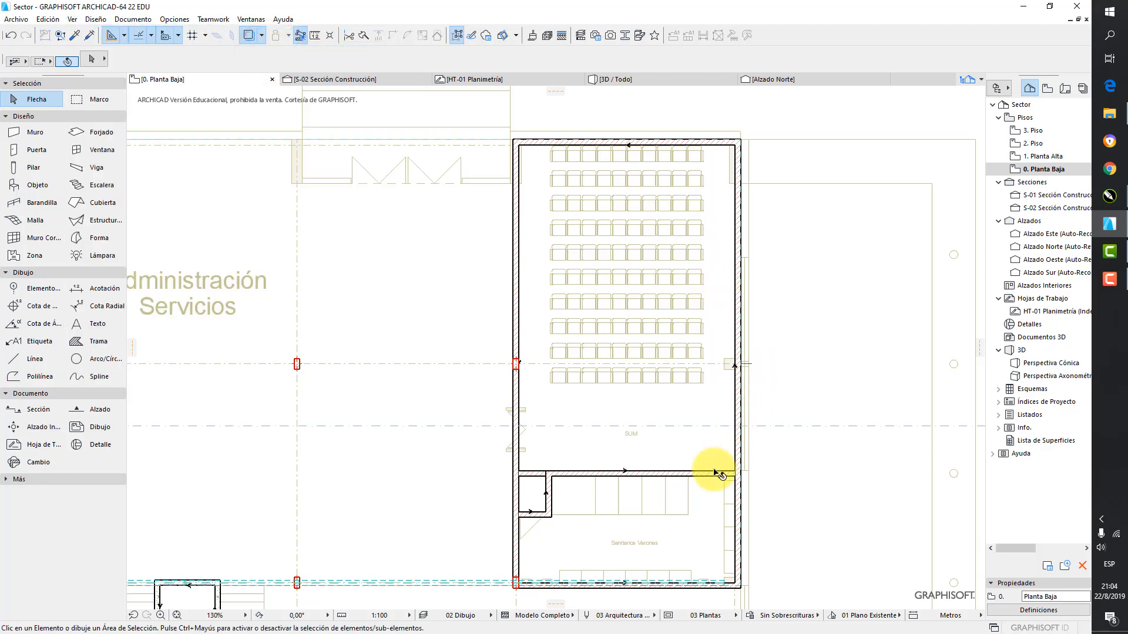
scroll(668, 480, up, 2)
middle_drag(657, 464, 666, 380)
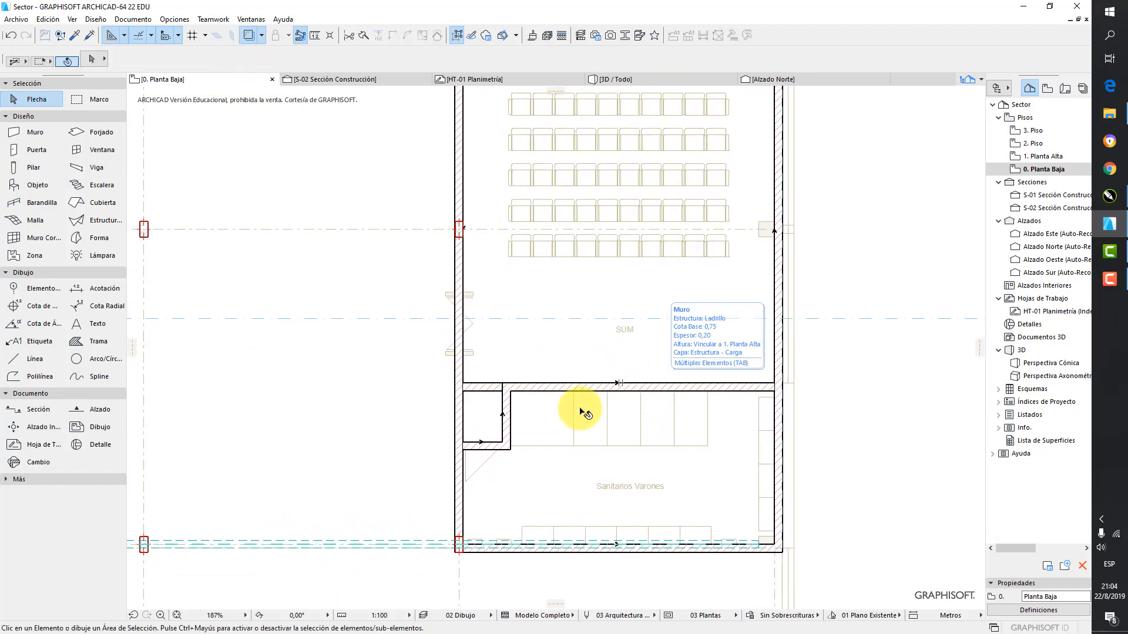
Select the small interior walls beside Sanitarios Varones and the SUM's right exterior wall to check their reference lines, and clear the selection
click(504, 404)
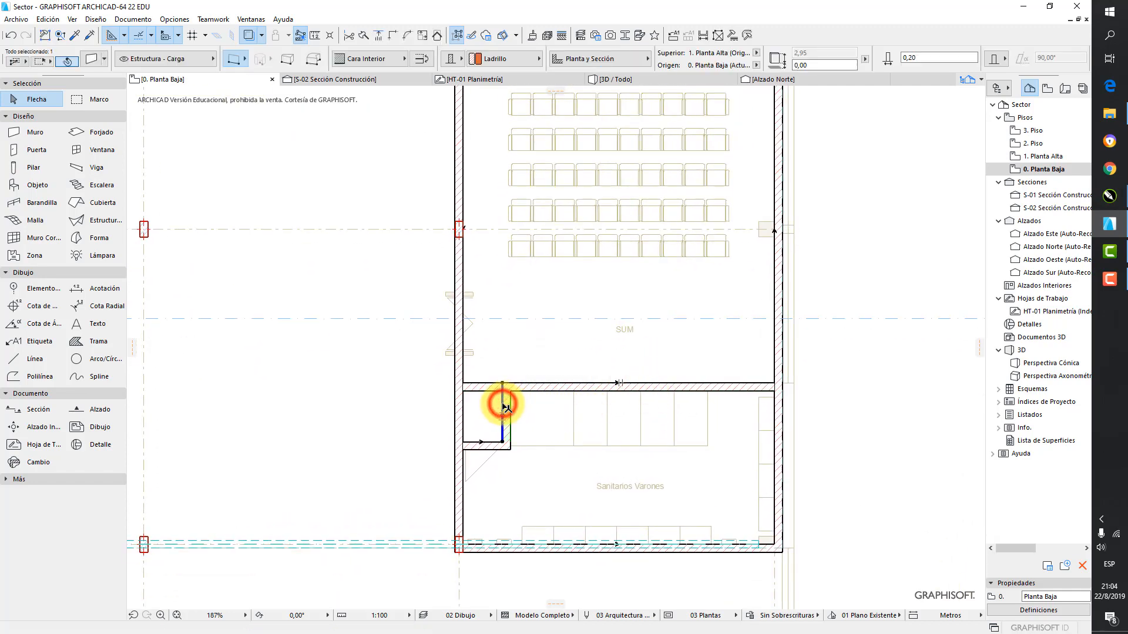
click(492, 442)
key(Escape)
scroll(750, 360, down, 3)
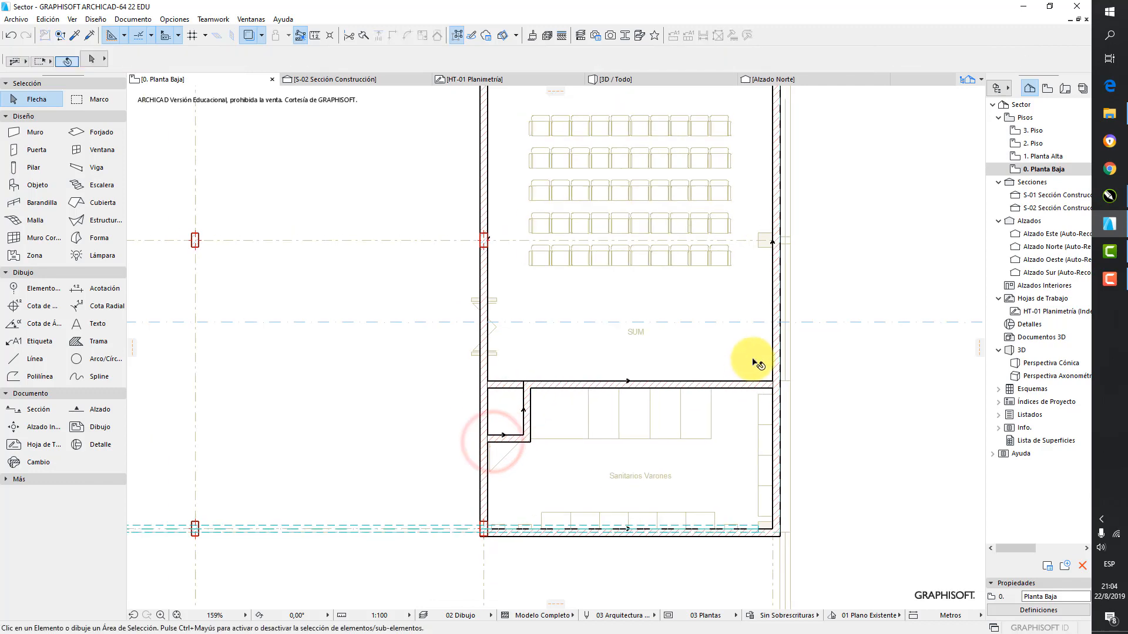
middle_drag(797, 167, 781, 188)
scroll(760, 188, up, 2)
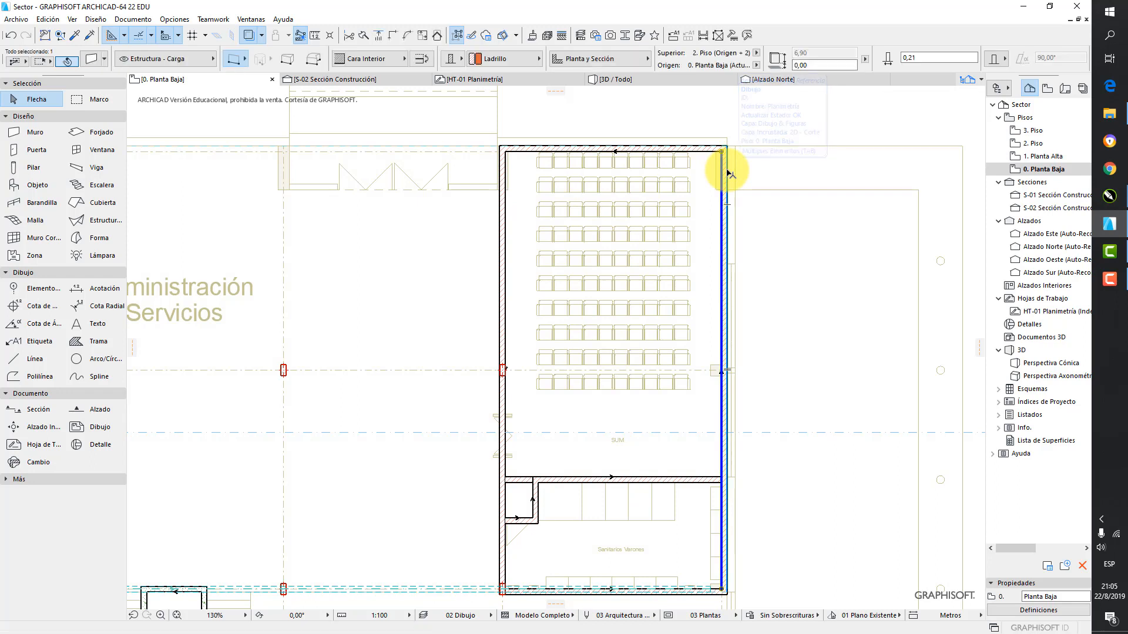
click(811, 171)
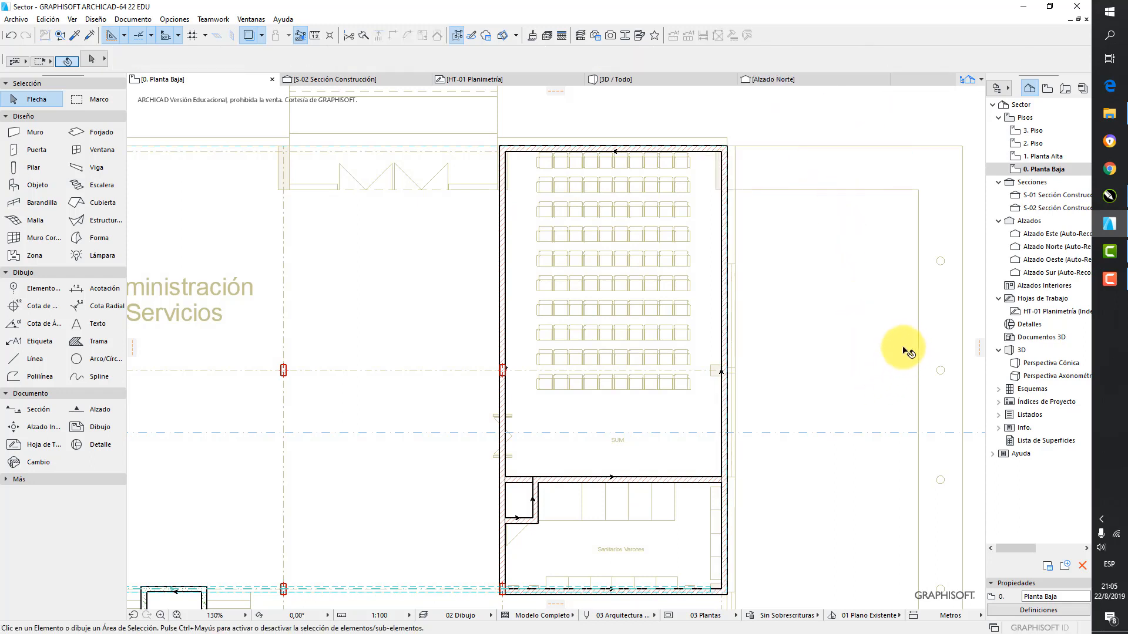
Split the SUM's right exterior wall by inserting a new node on its reference line where the Sanitarios Varones partition meets it
click(722, 420)
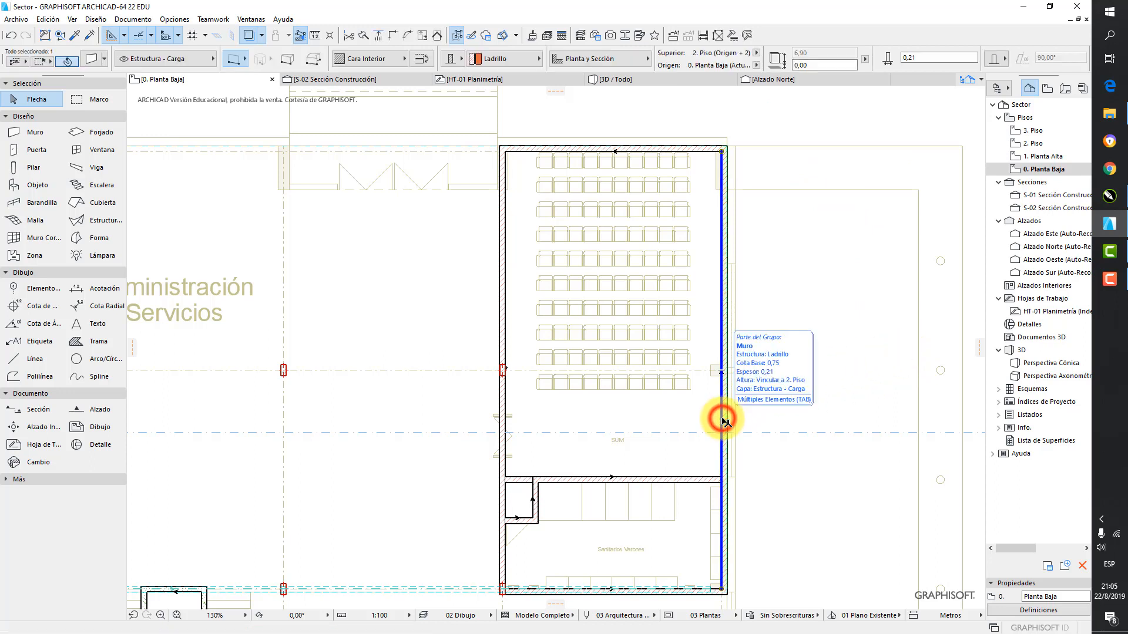
click(722, 419)
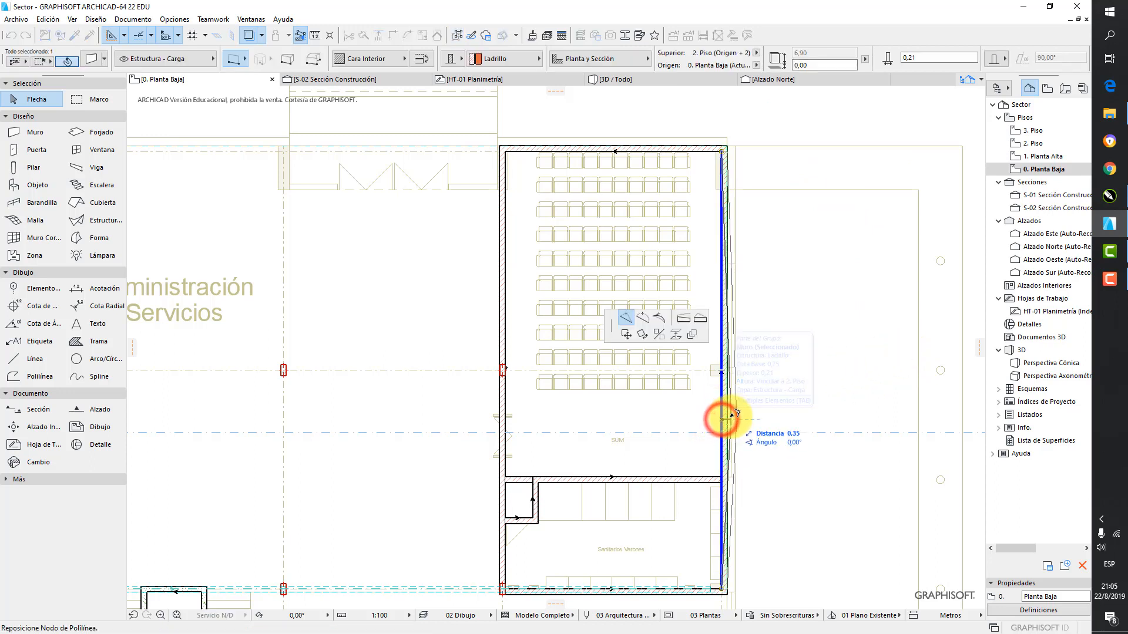
click(625, 317)
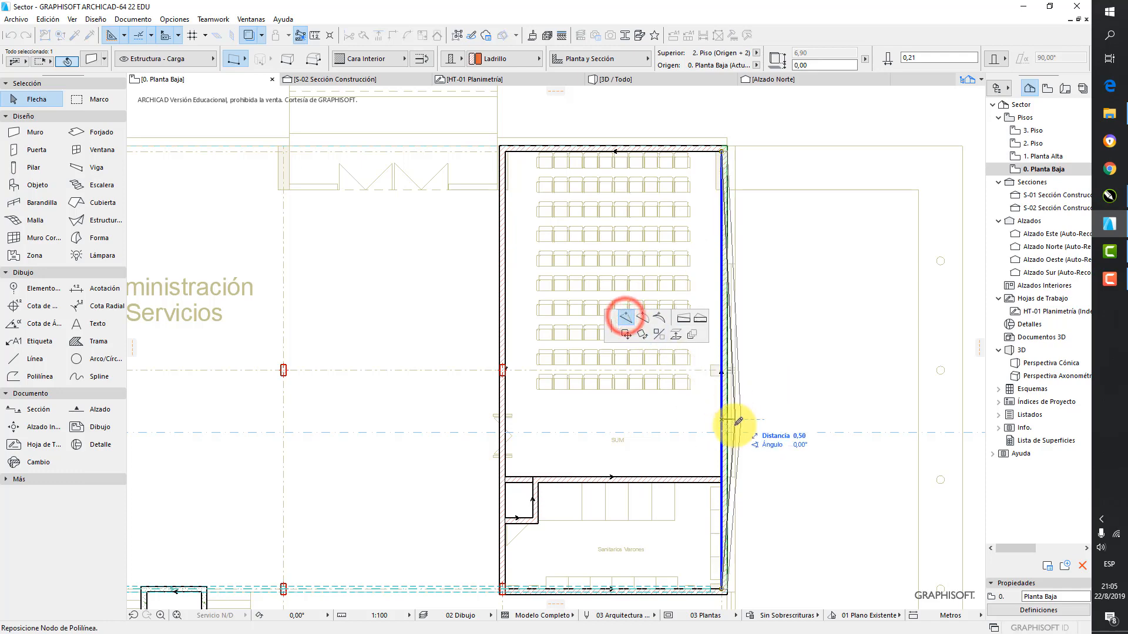
scroll(723, 467, up, 3)
scroll(724, 473, up, 1)
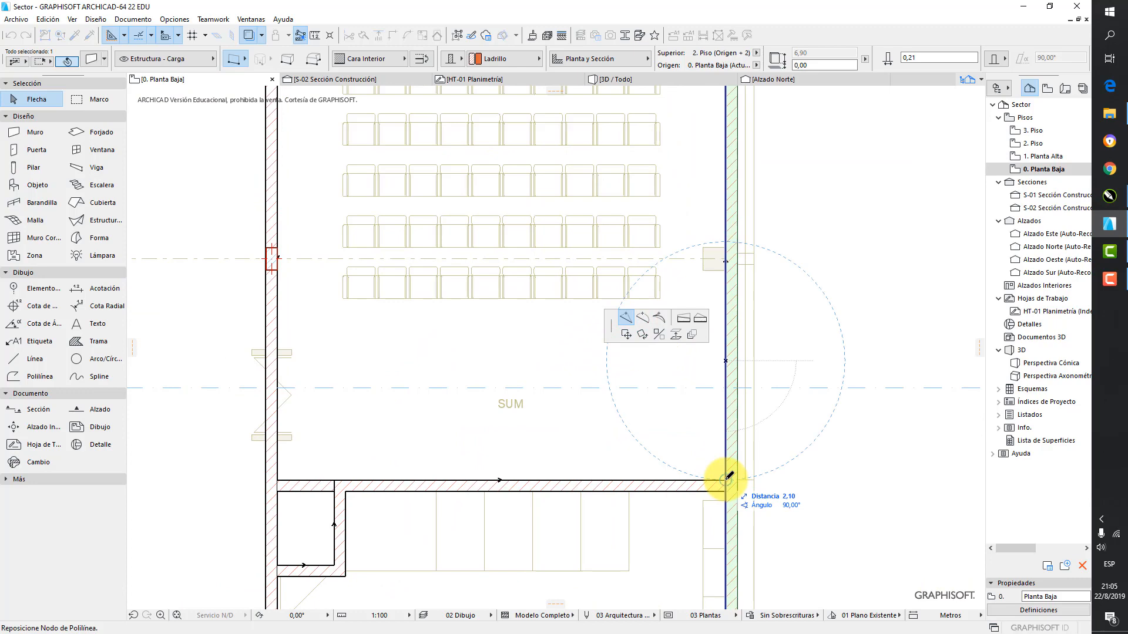
click(729, 477)
scroll(734, 461, down, 3)
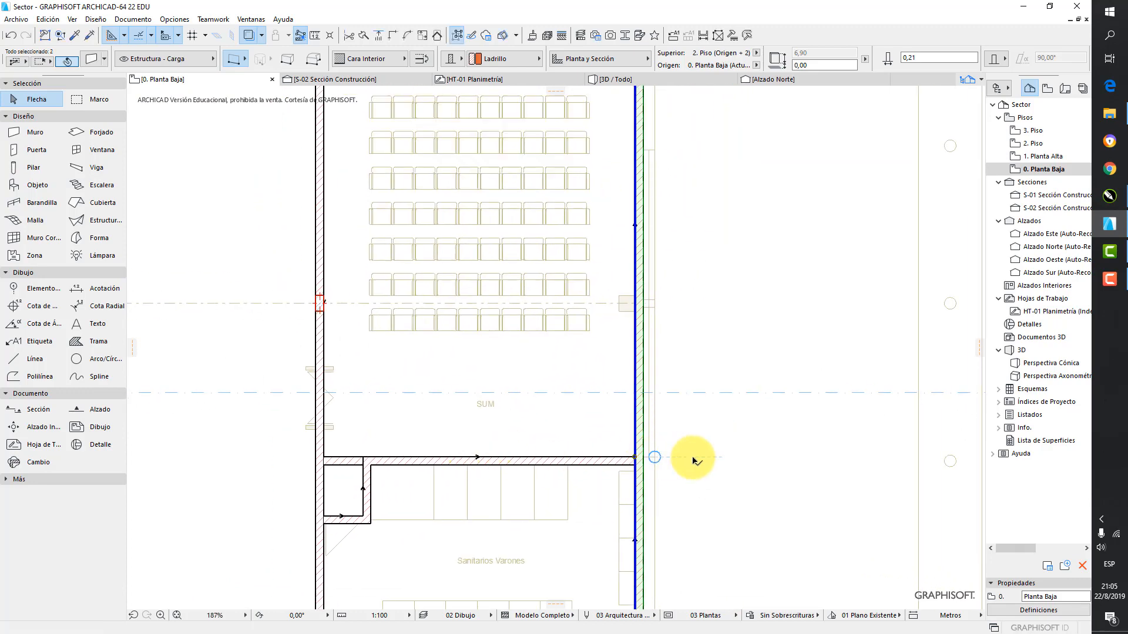
key(Escape)
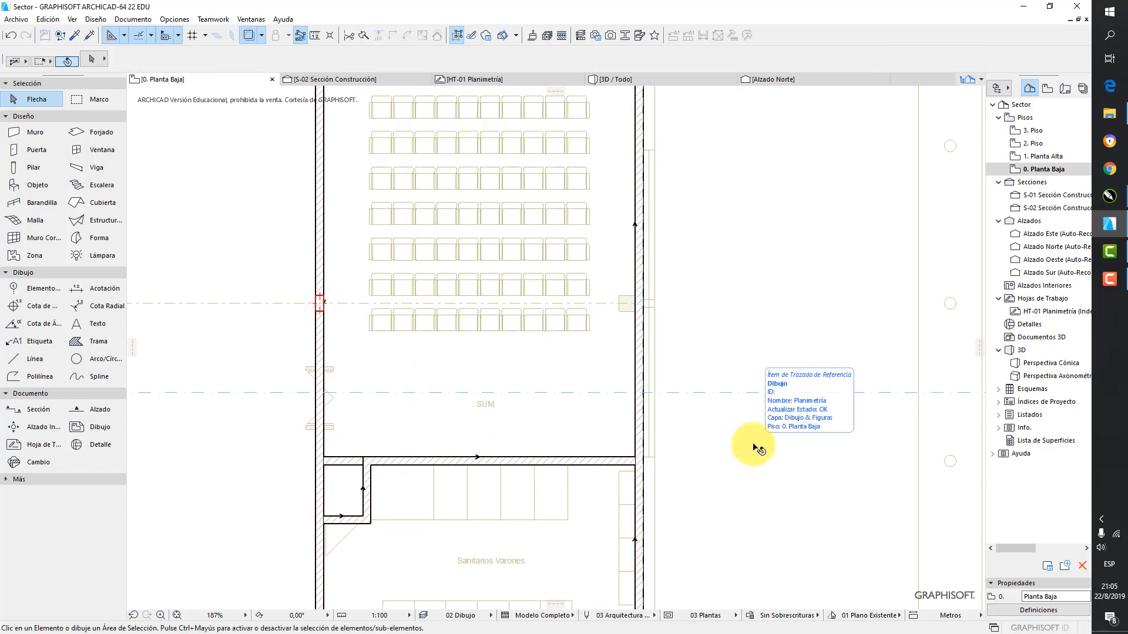
Stretch the lower end of the SUM's upper right wall segment up to the opening edge shown in the reference drawing
click(637, 445)
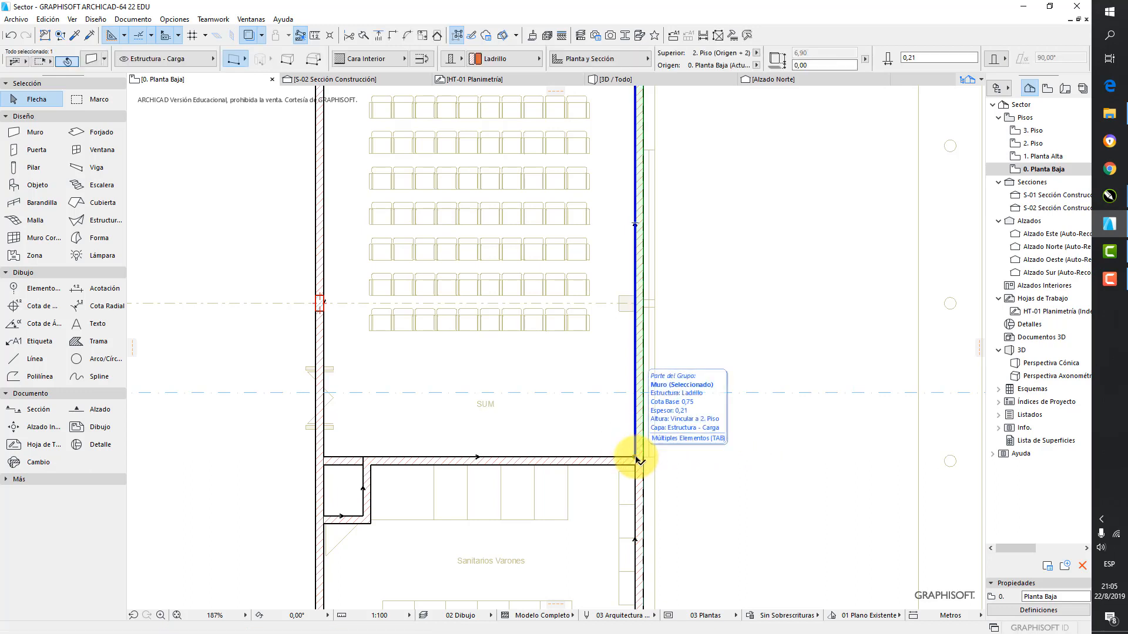
click(636, 458)
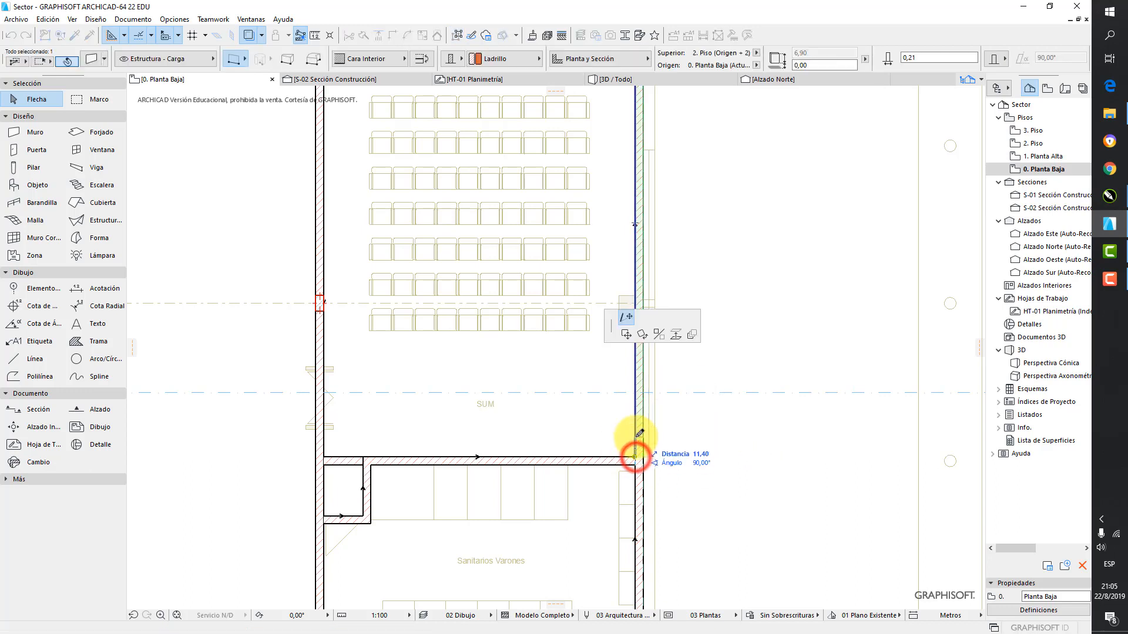
click(623, 318)
middle_drag(637, 188, 632, 257)
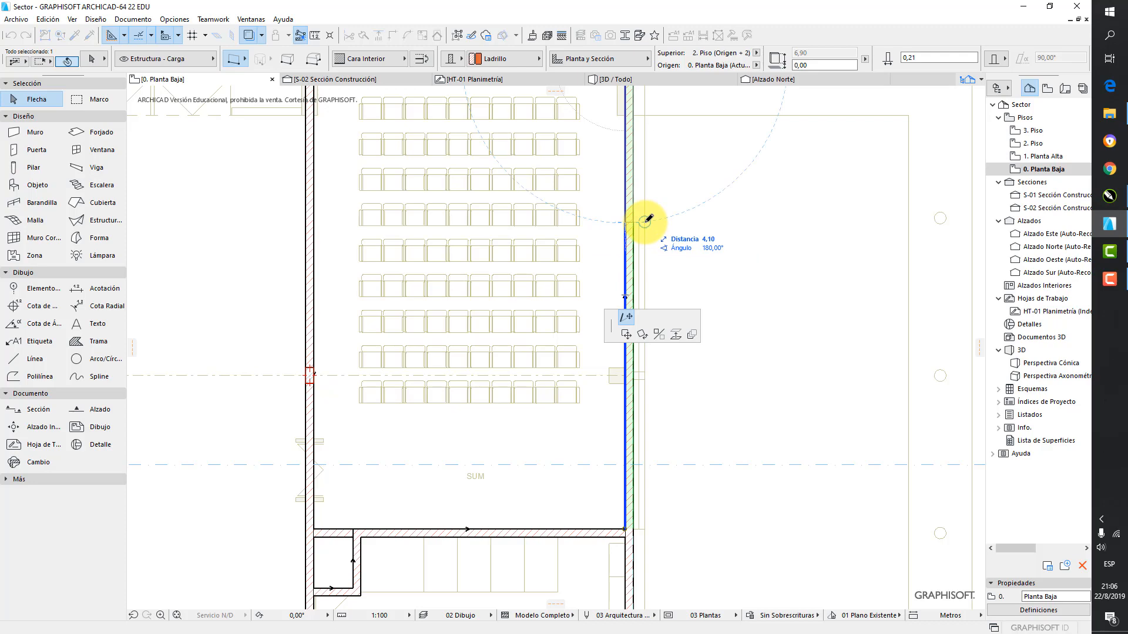
click(645, 221)
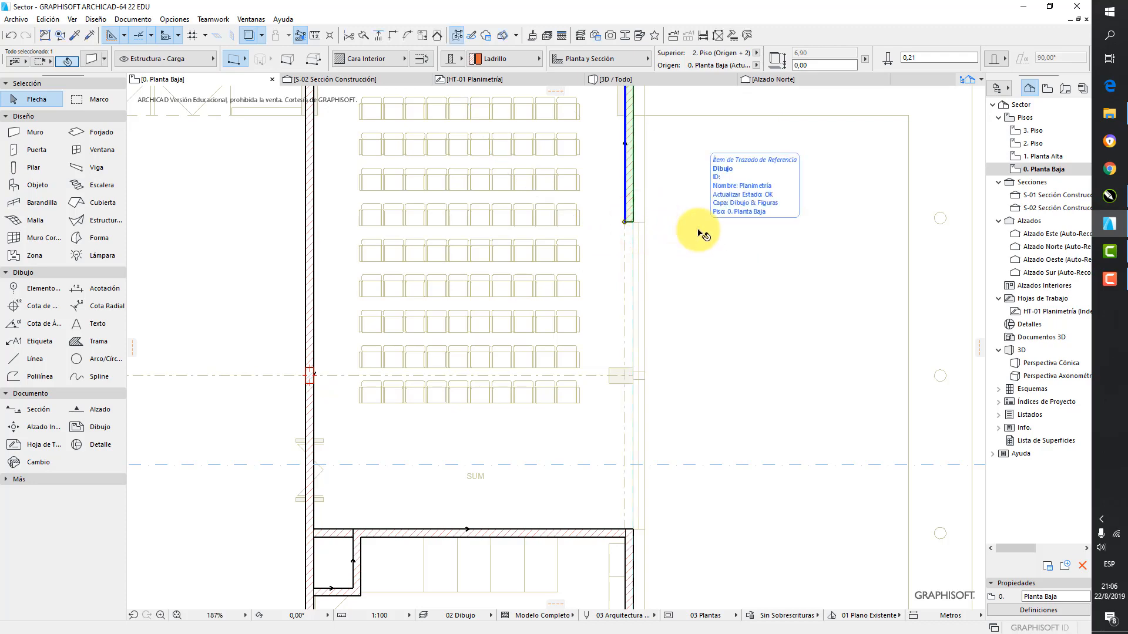
key(Escape)
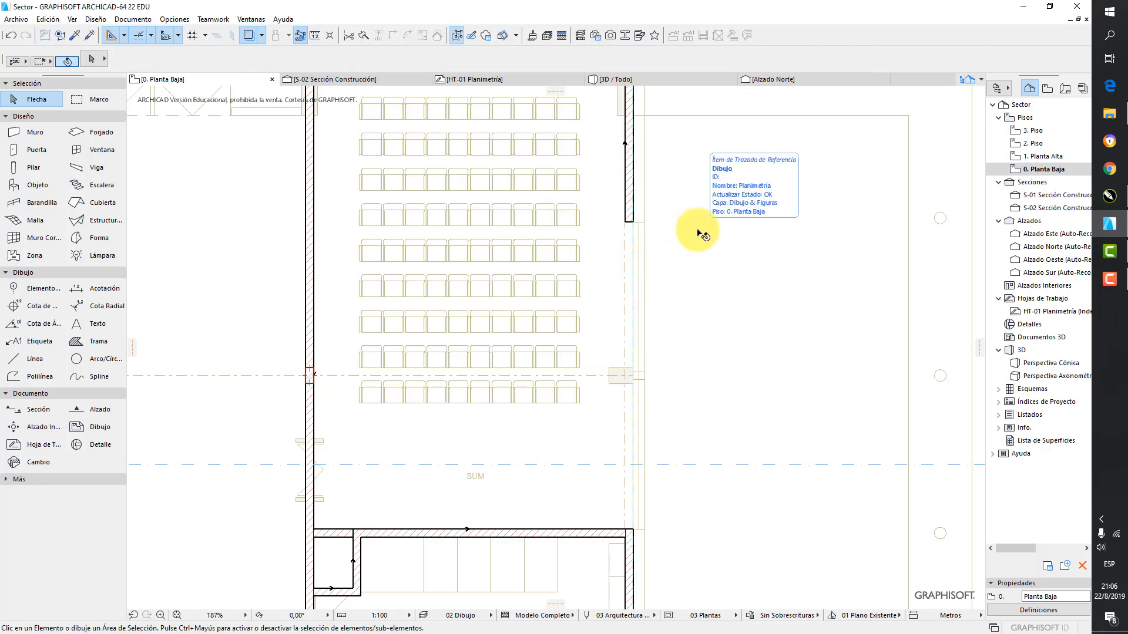
Split the left exterior wall of the Administración block with a new node at the upper edge of the lower horizontal partition
scroll(698, 233, down, 6)
scroll(431, 282, up, 3)
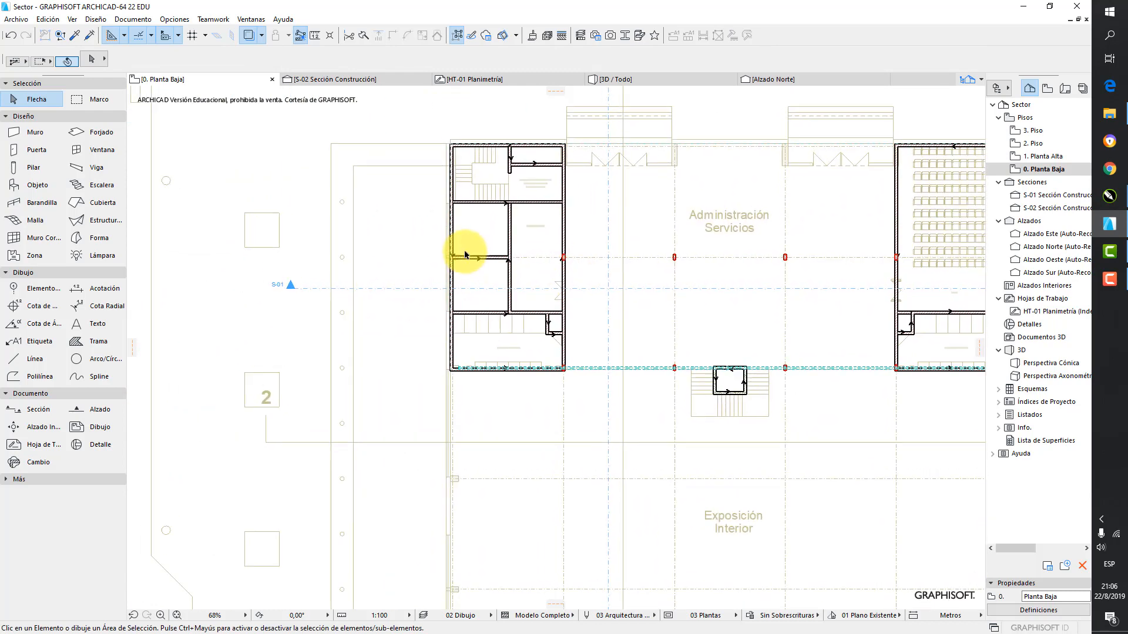
scroll(465, 254, up, 4)
click(457, 240)
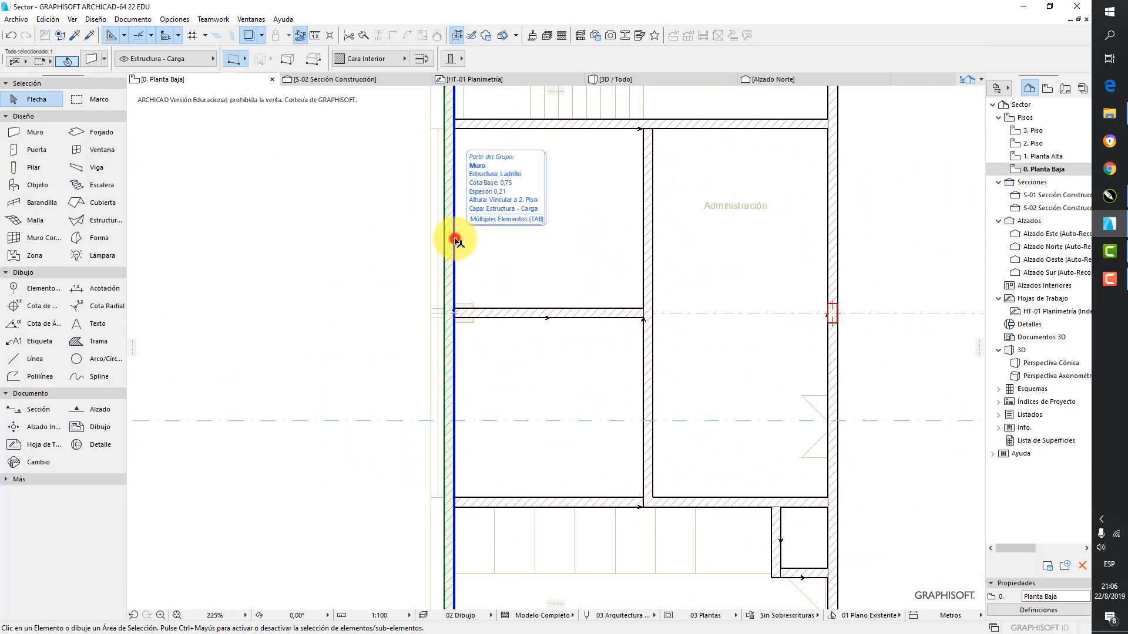
click(456, 344)
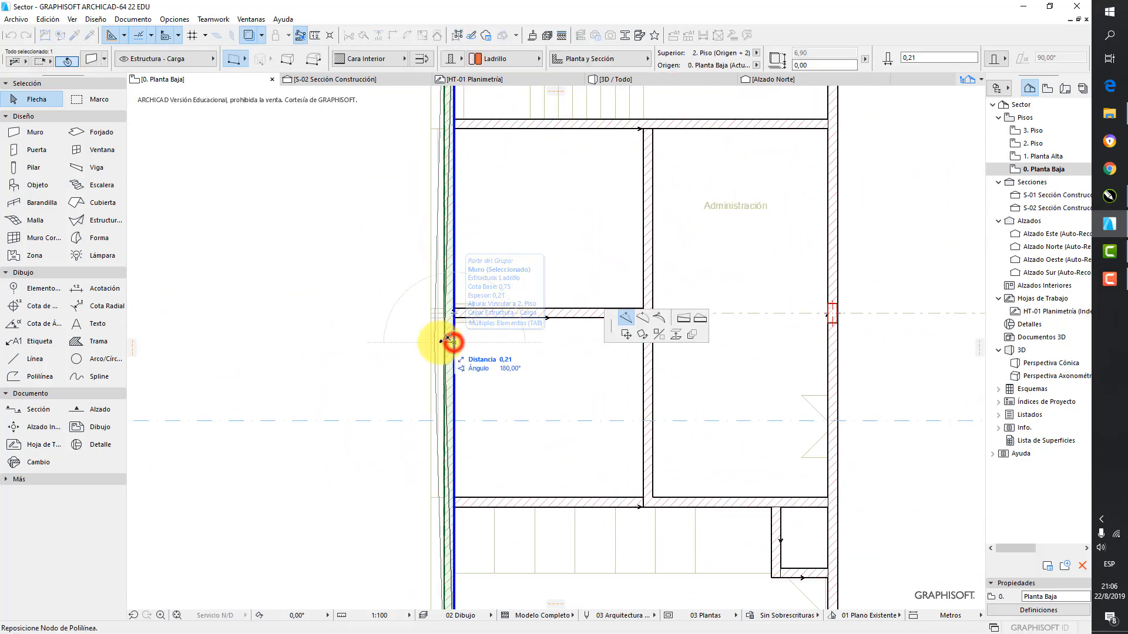
click(627, 317)
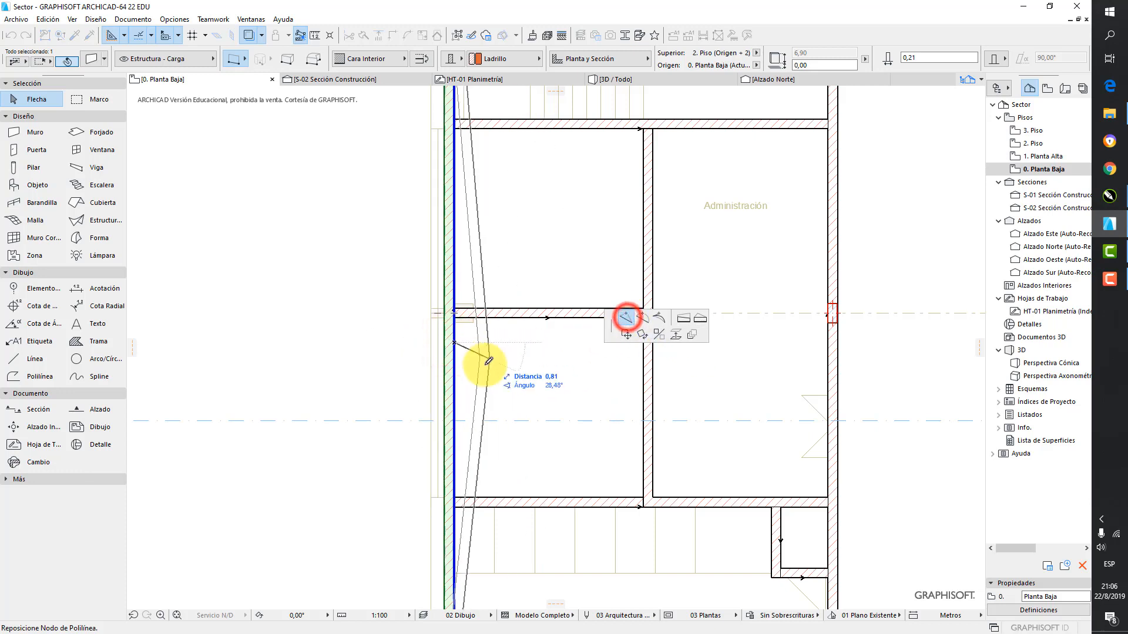
click(457, 498)
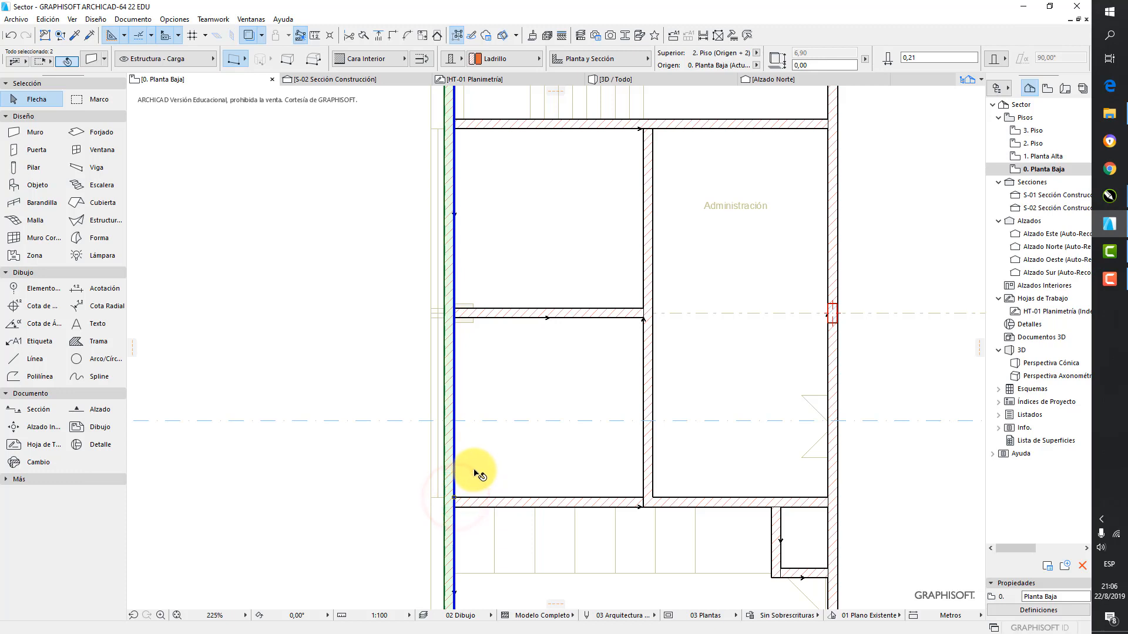
key(Escape)
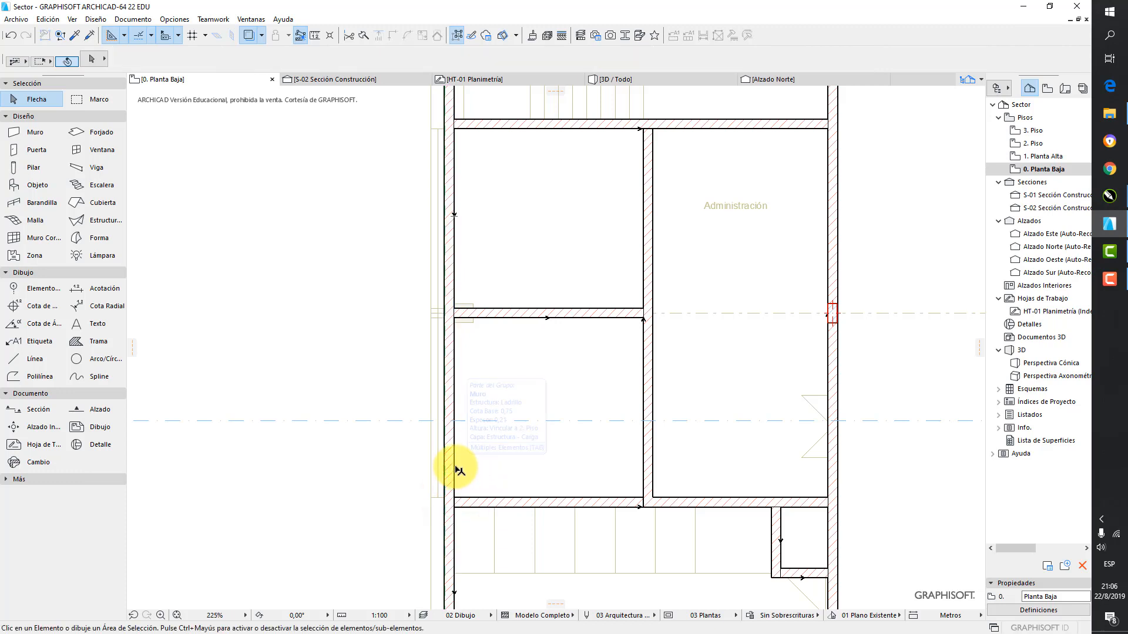
Stretch the upper left wall segment's lower end up to the horizontal partition below the staircase, leaving the Administración side open
click(456, 467)
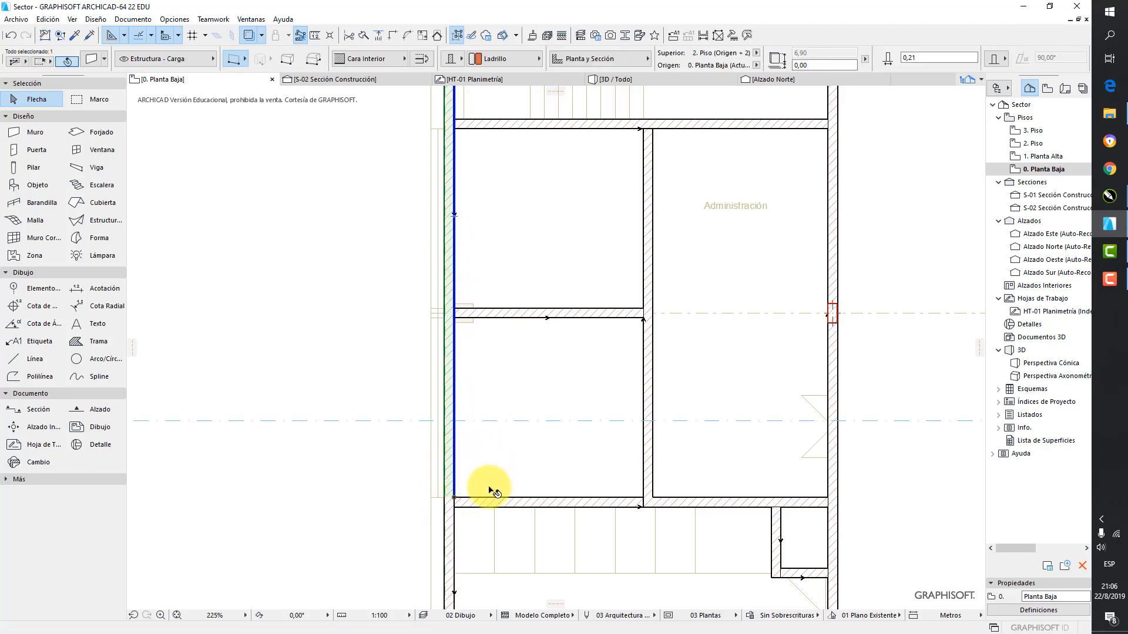
click(454, 498)
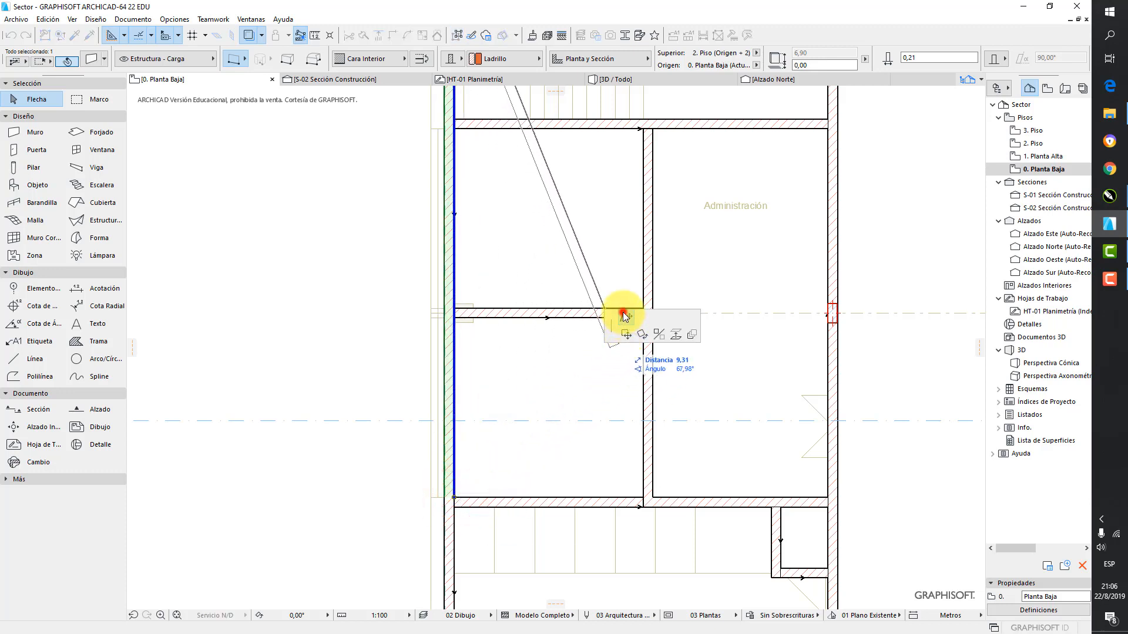
click(625, 317)
middle_drag(463, 190, 476, 251)
click(467, 190)
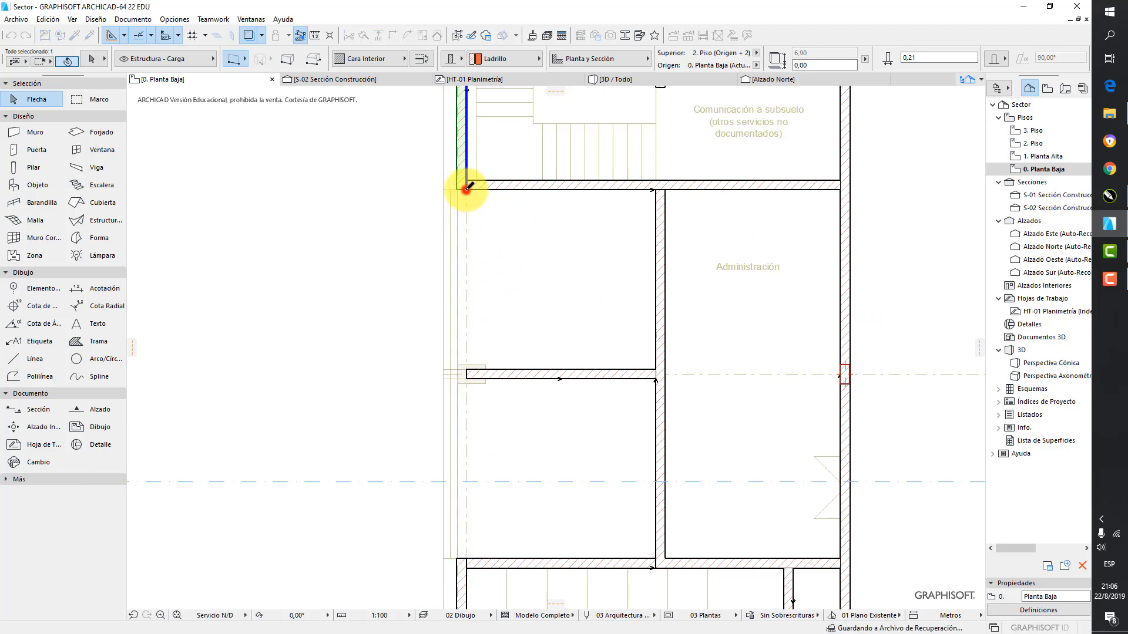
key(Escape)
Open the 3D perspective and orbit around the building to examine the exterior wall openings in both blocks
scroll(525, 201, down, 5)
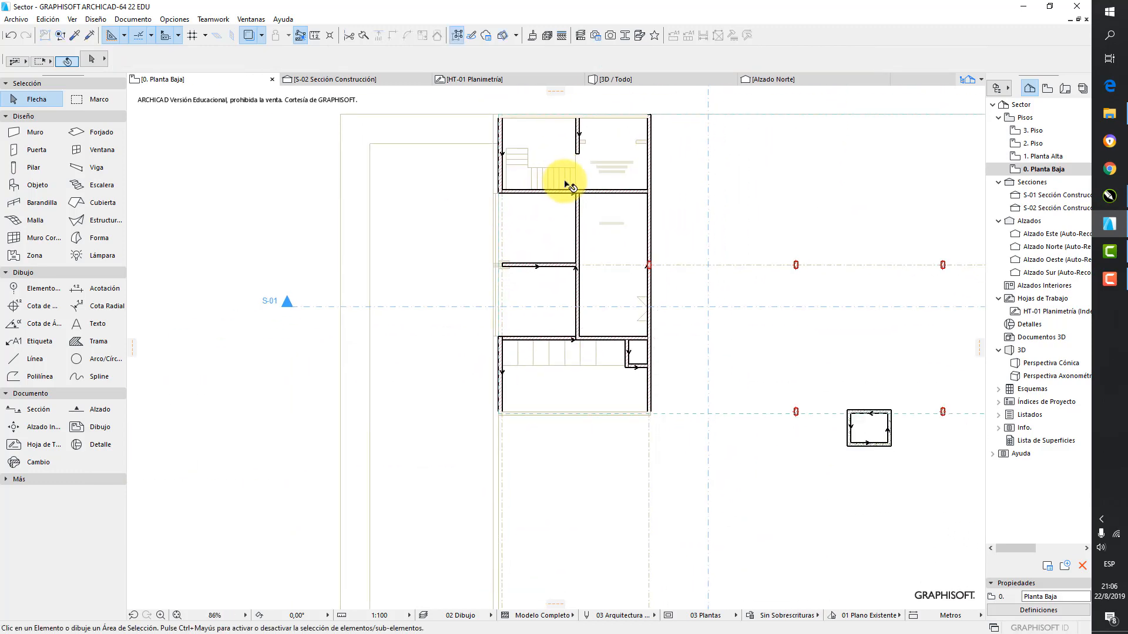
middle_drag(771, 170, 580, 232)
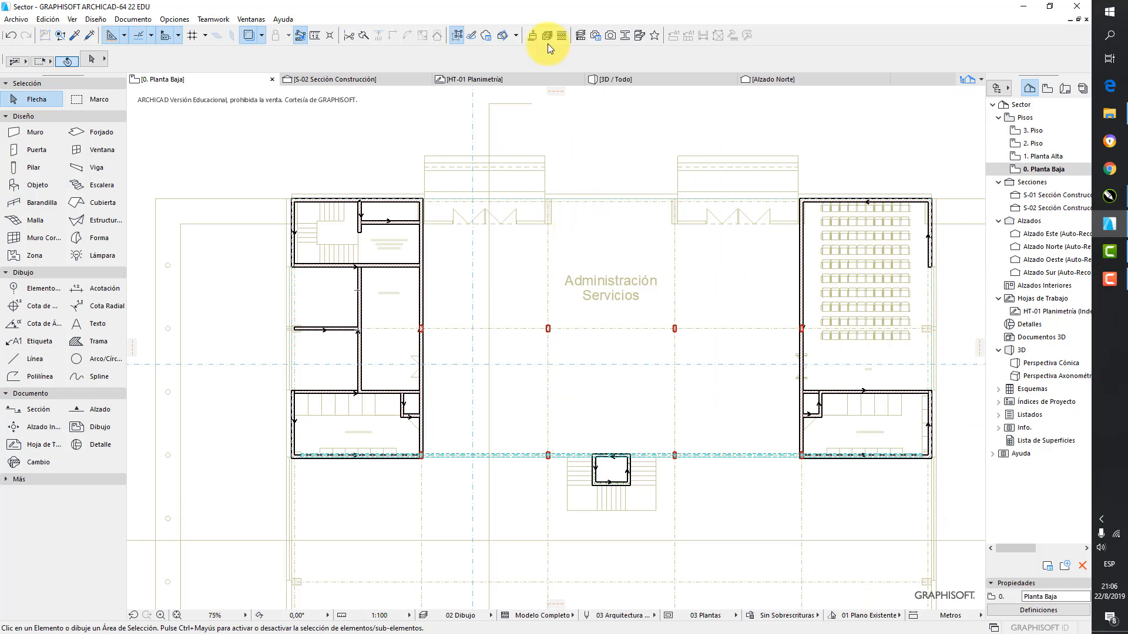
click(621, 77)
scroll(592, 200, down, 5)
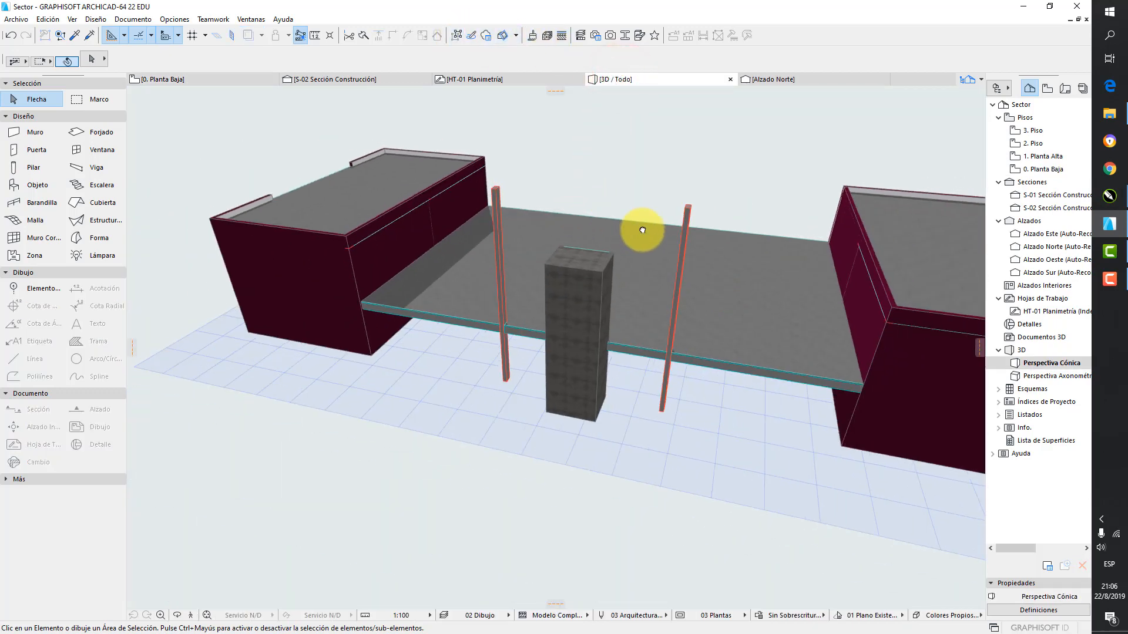
shift+middle_drag(642, 229, 784, 247)
middle_drag(784, 247, 542, 315)
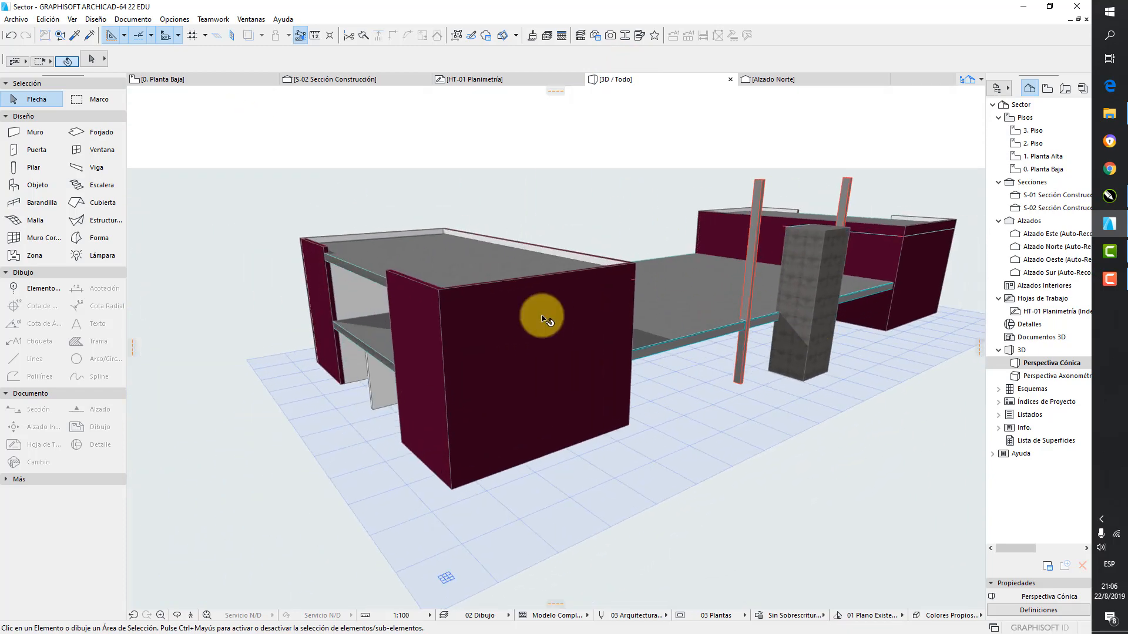